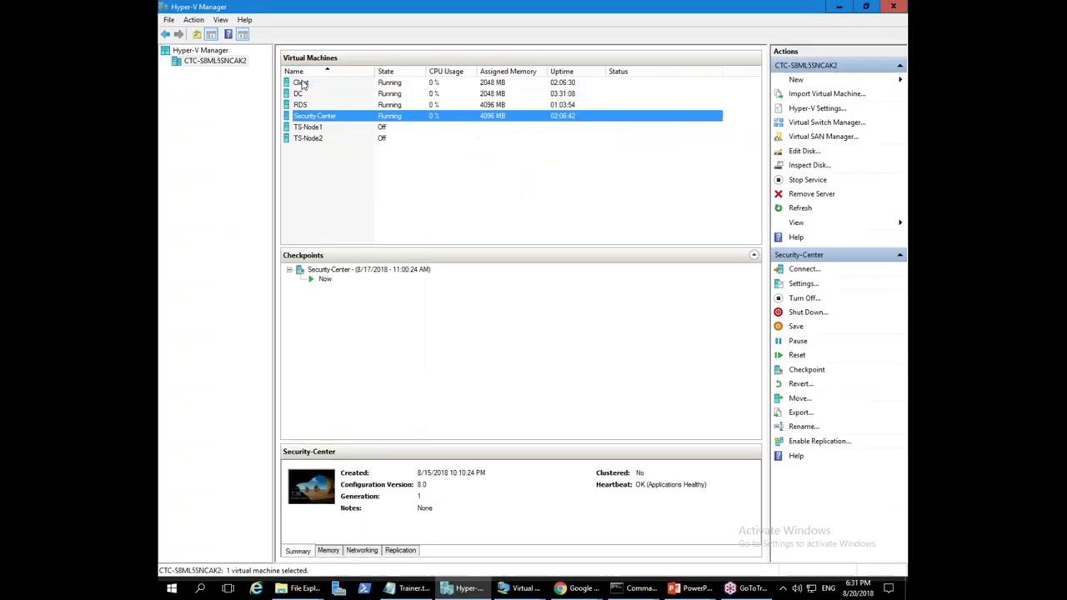
- Select the running RDS virtual machine to view its summary and its single checkpoint
click(303, 105)
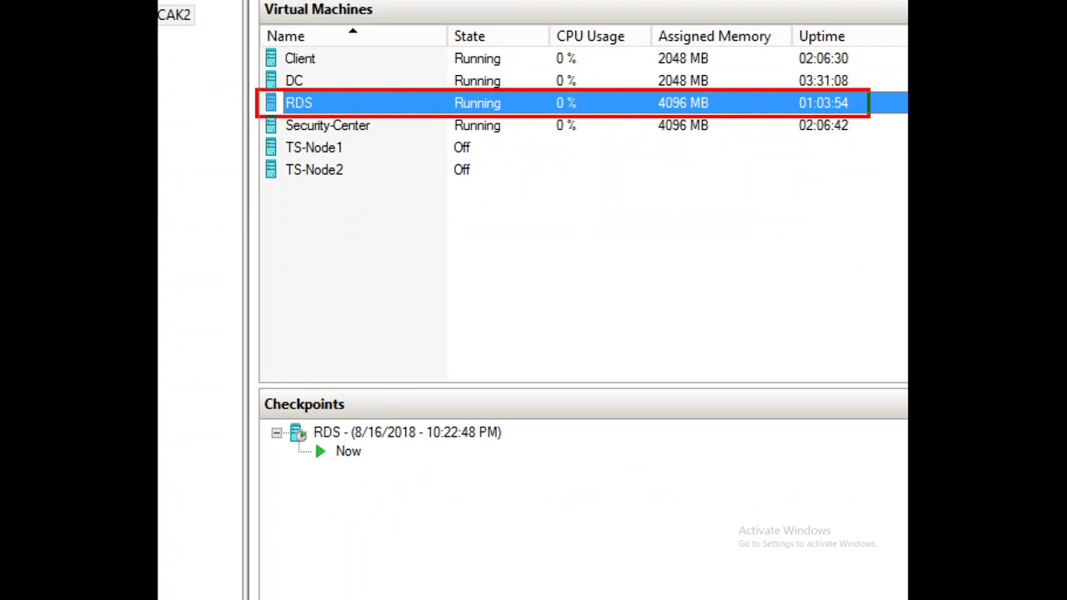
drag(244, 126, 732, 222)
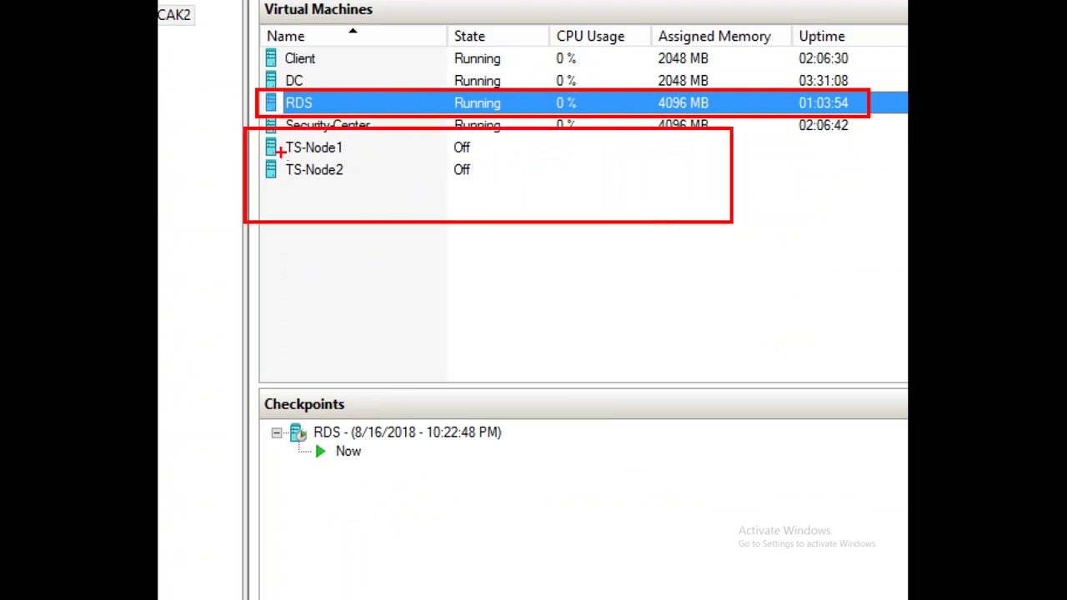
drag(261, 155, 350, 160)
drag(262, 186, 350, 190)
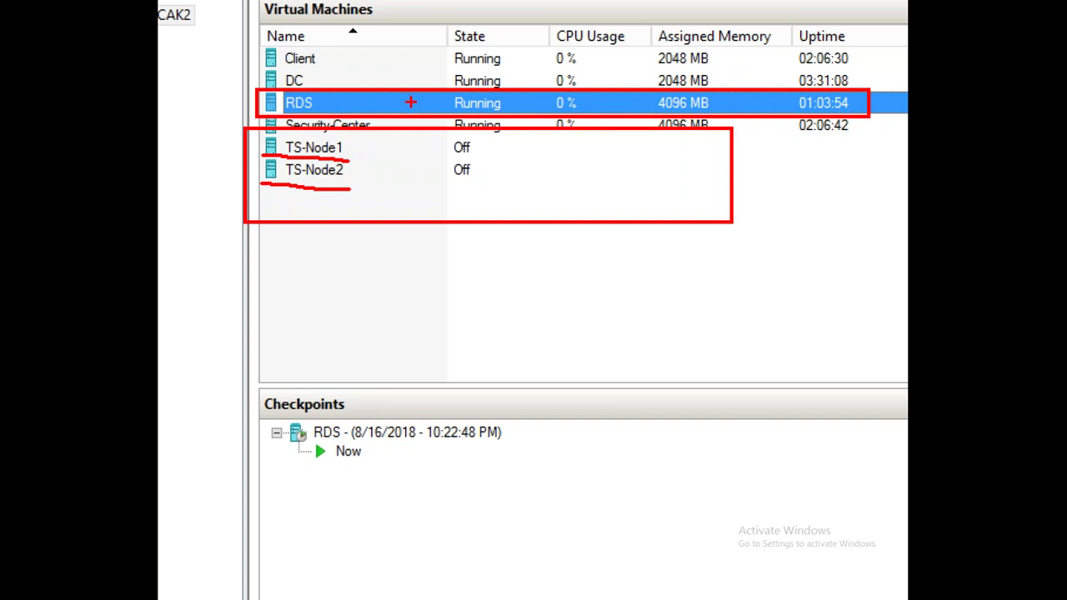
key(Escape)
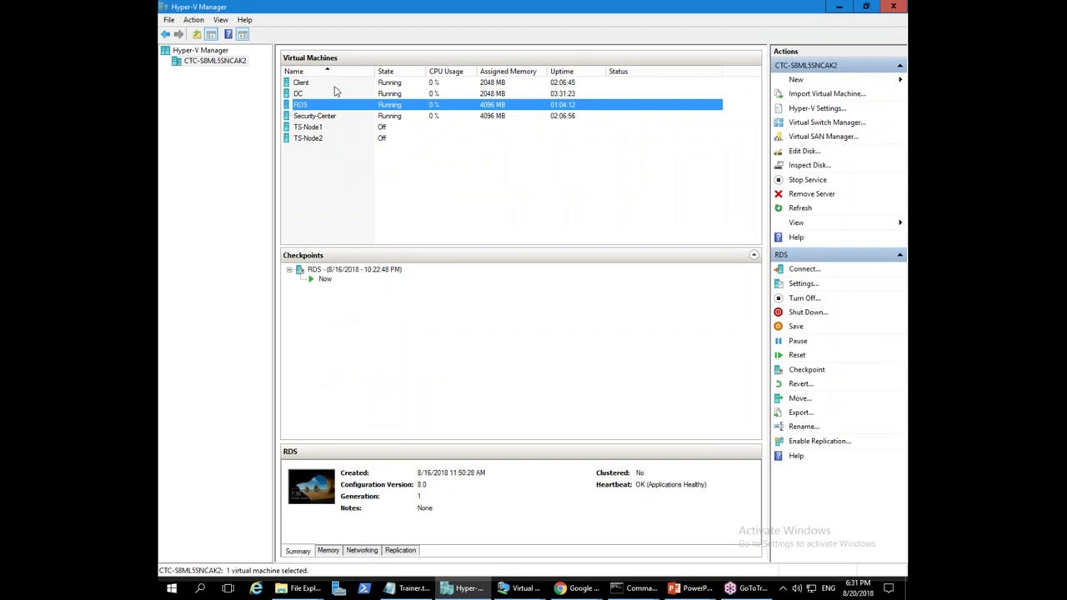
- Connect to the Client virtual machine and switch the connection to full screen mode
double_click(300, 82)
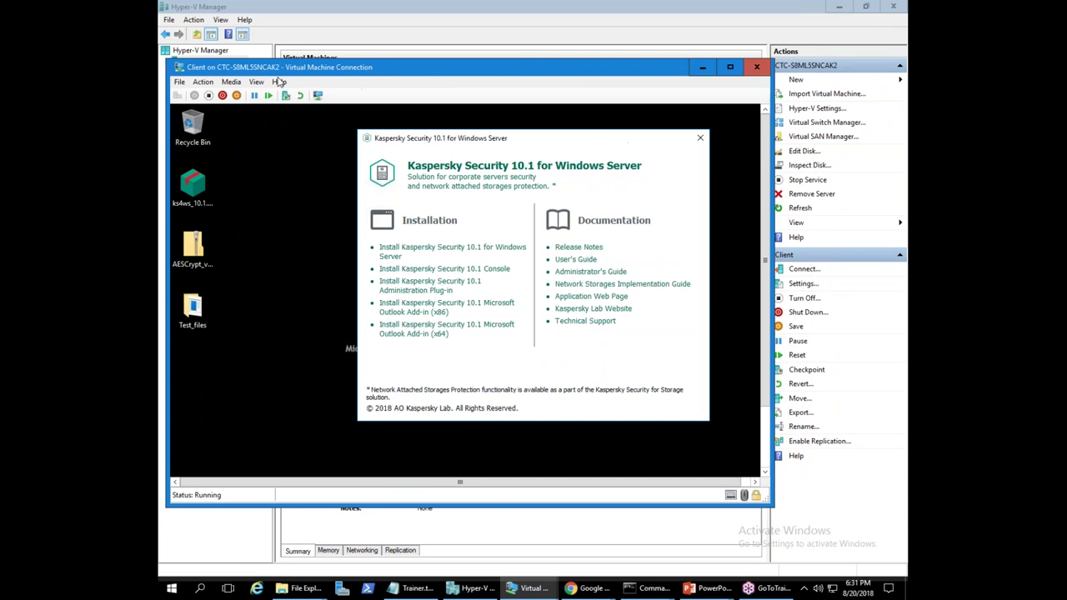
click(257, 81)
click(266, 95)
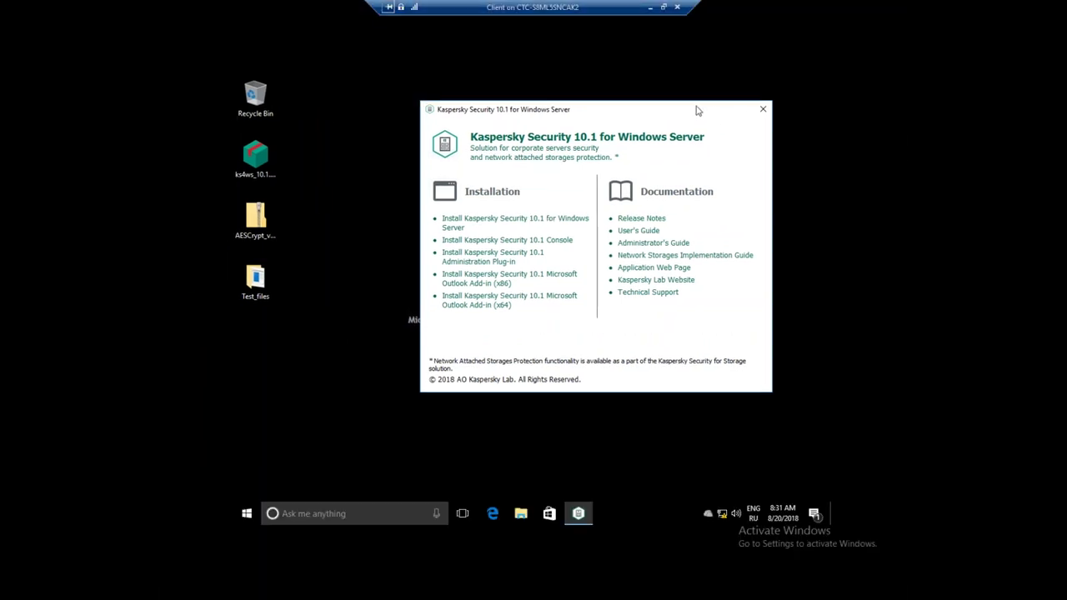
- Launch Kaspersky Security Center 10 as administrator and confirm connecting to the security-center server
drag(699, 111, 754, 85)
click(225, 456)
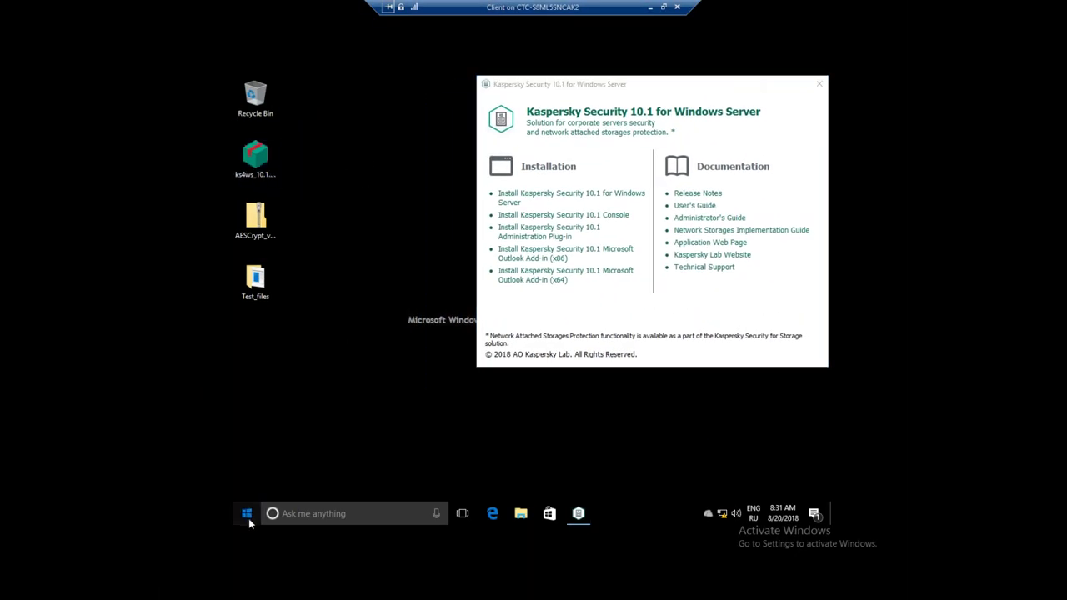
click(249, 519)
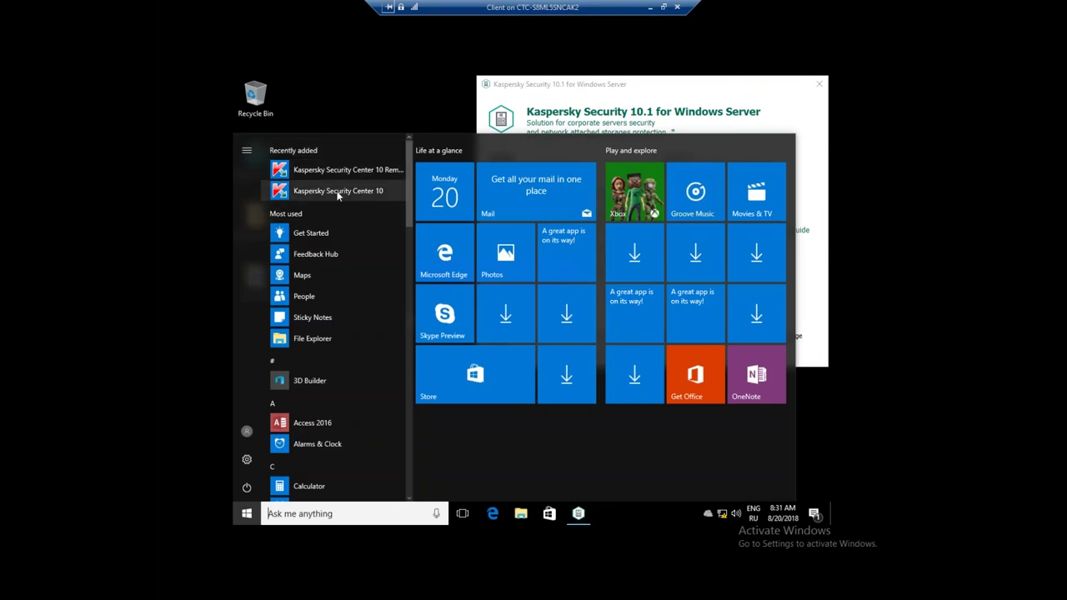
click(337, 191)
click(472, 369)
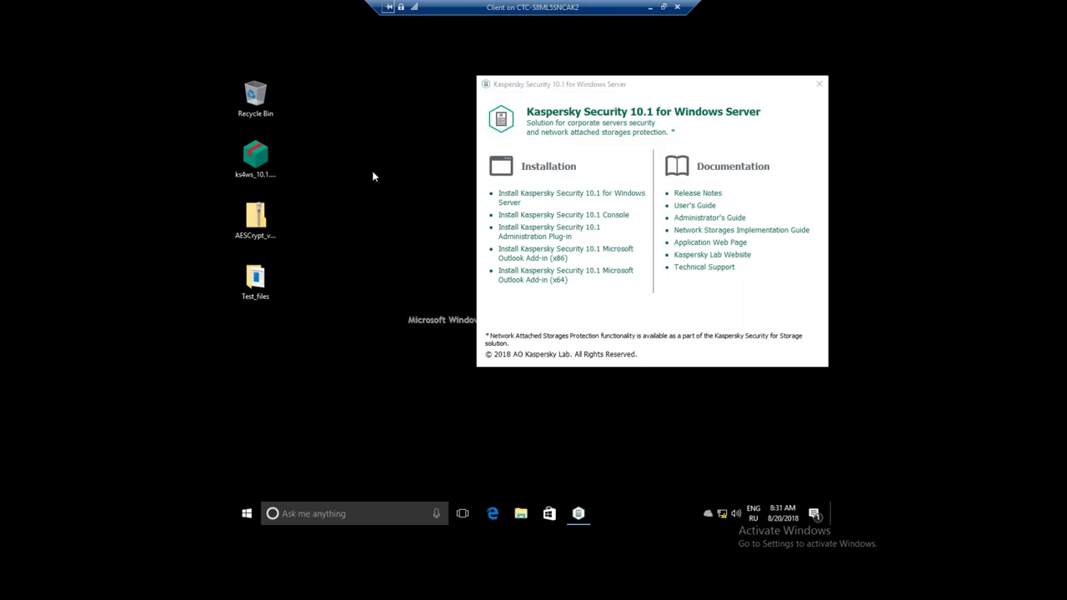
click(581, 347)
click(570, 353)
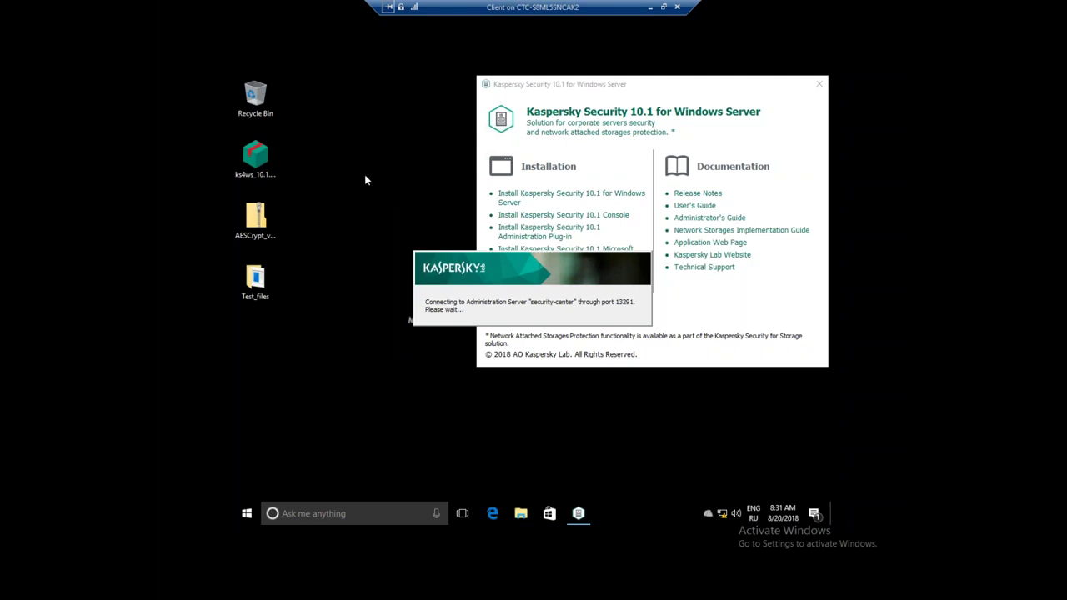
- Maximize the console and show Managed devices policies: Endpoint Security 11.0.0 and Network Agent
click(245, 141)
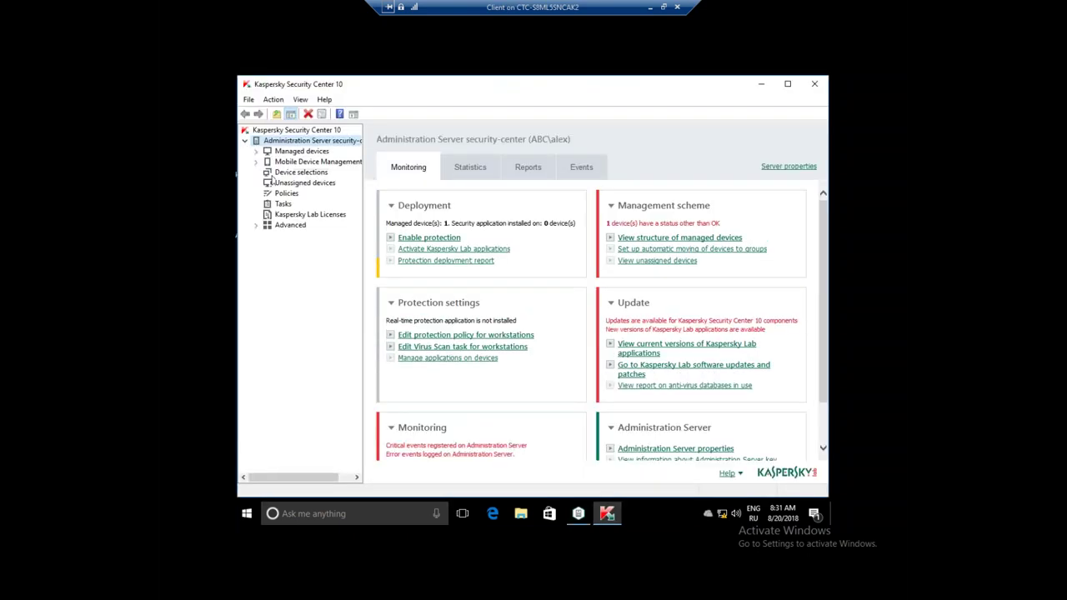
drag(364, 152, 415, 153)
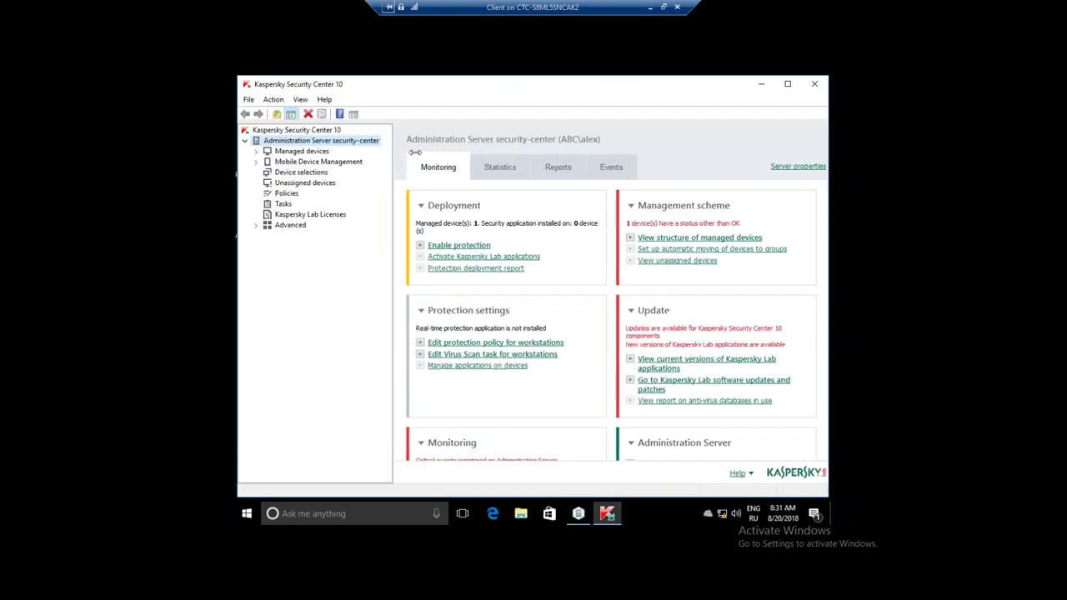
double_click(475, 87)
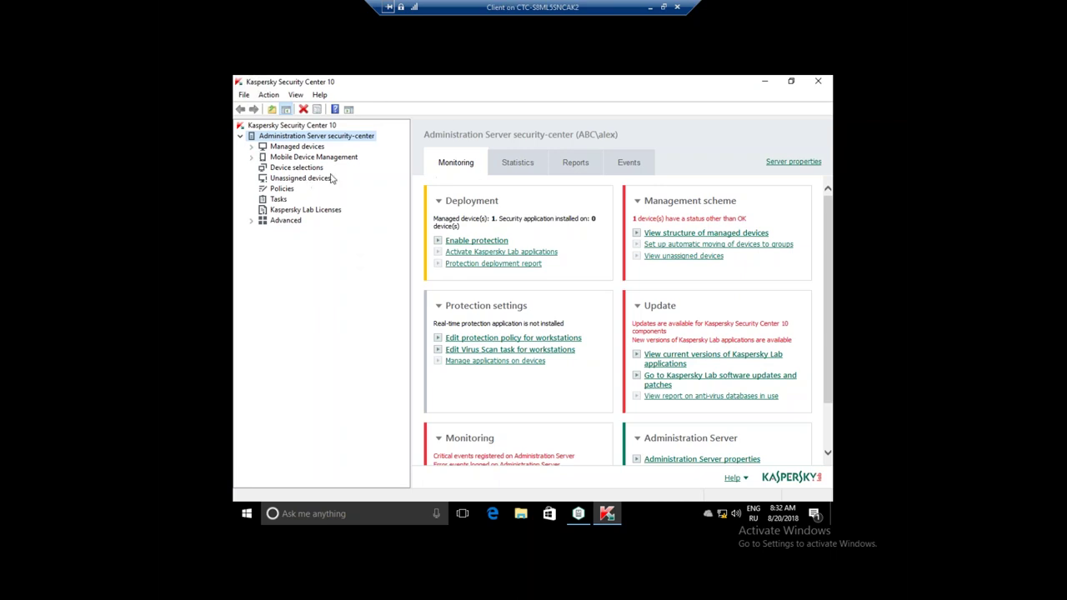
click(252, 157)
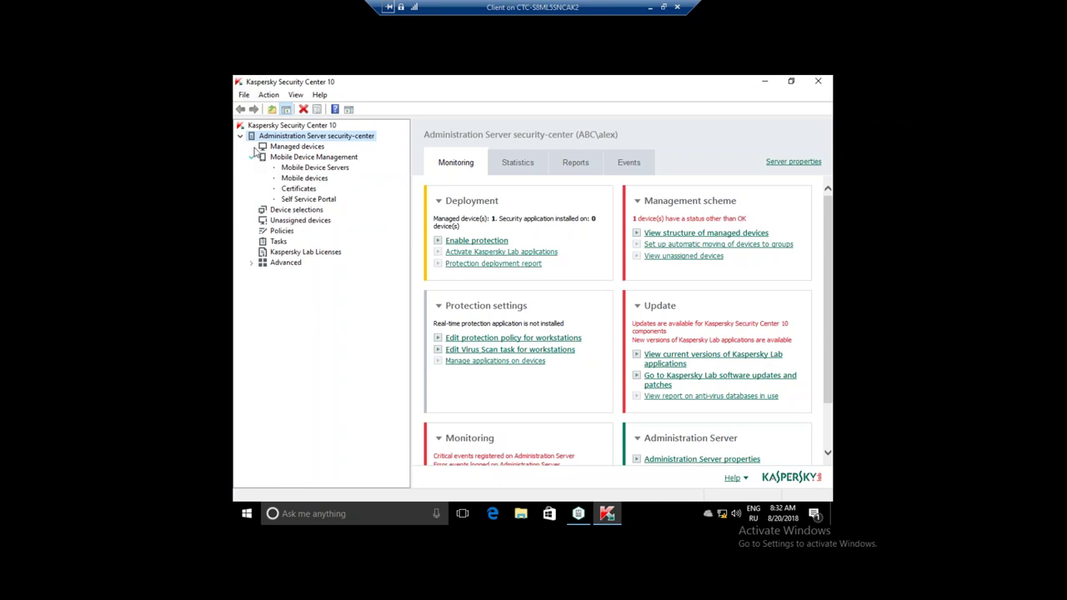
click(251, 157)
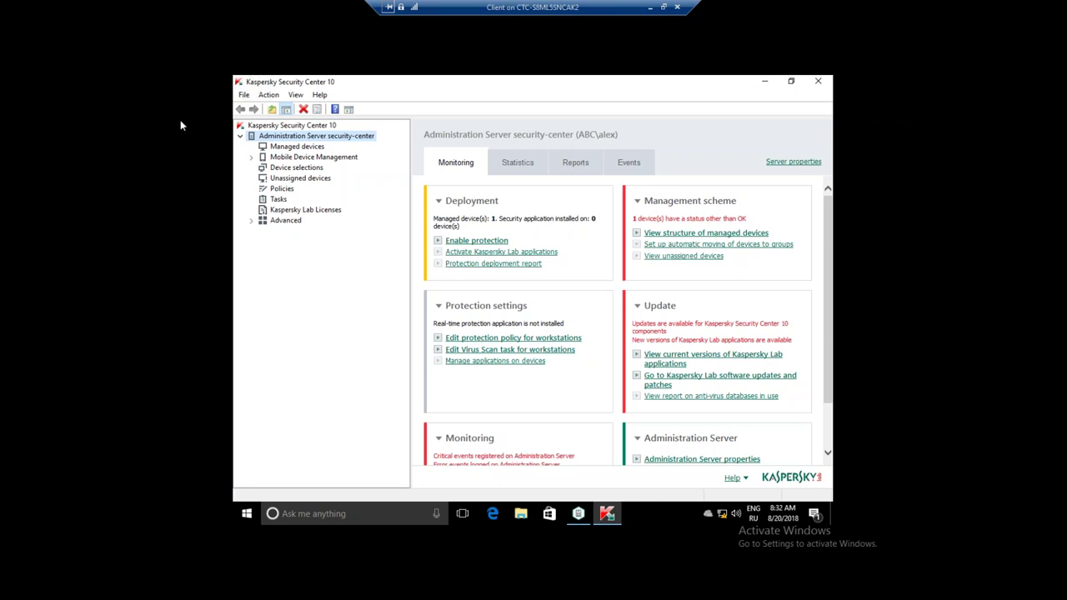
click(275, 148)
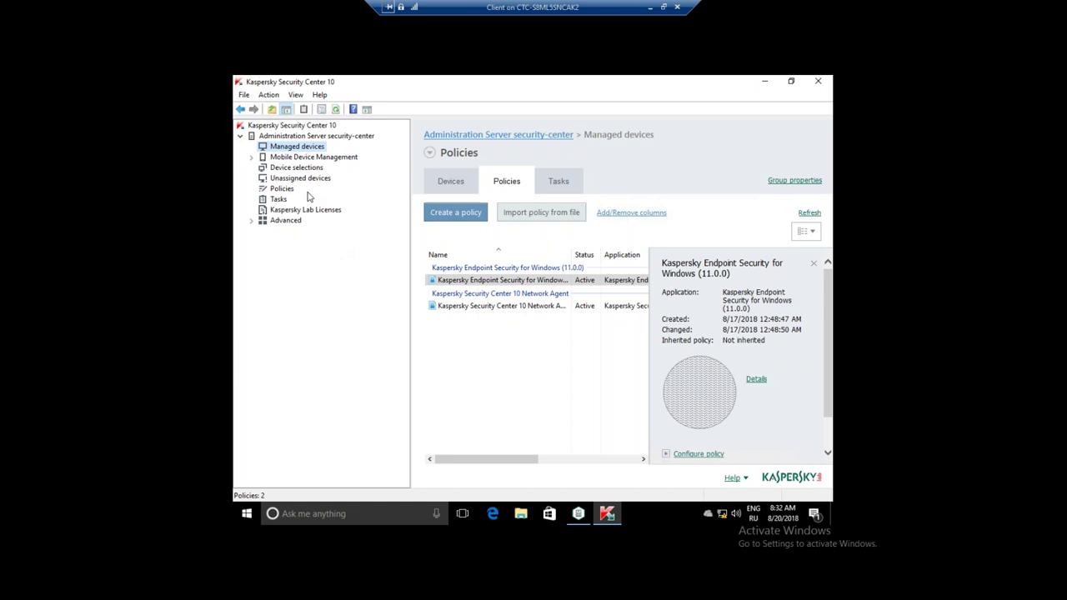
- Minimize the console and reposition the Kaspersky Security 10.1 installer launcher on the desktop
click(764, 81)
drag(734, 91, 738, 188)
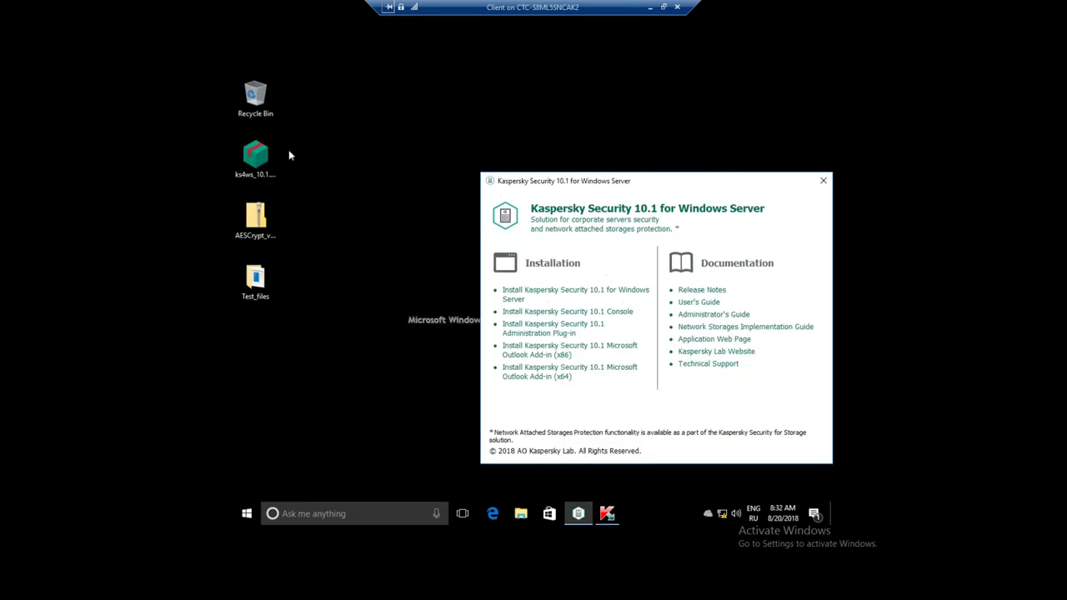
click(269, 150)
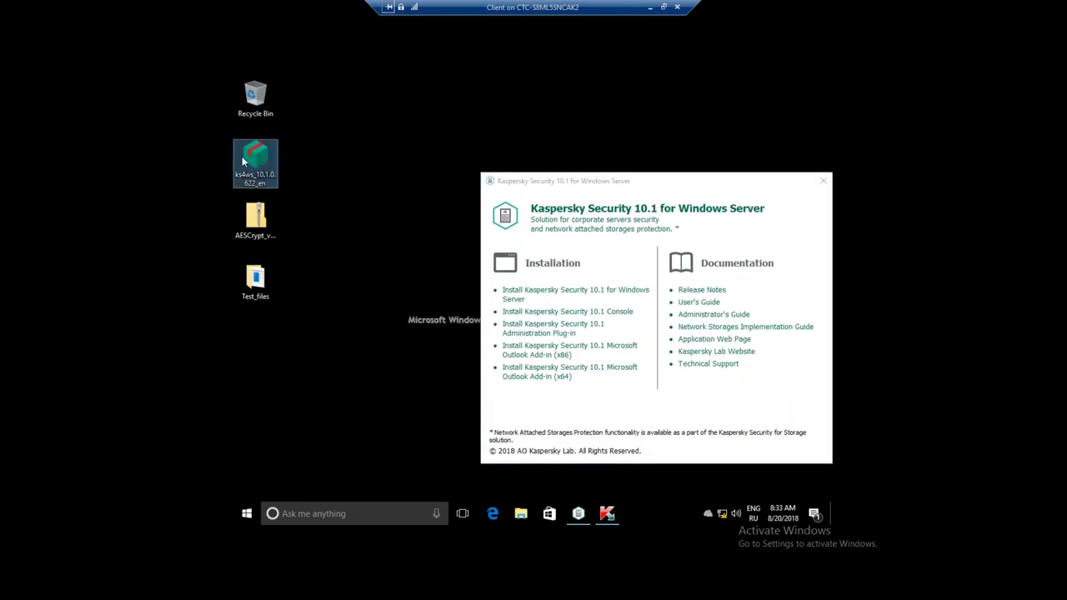
drag(575, 206, 545, 169)
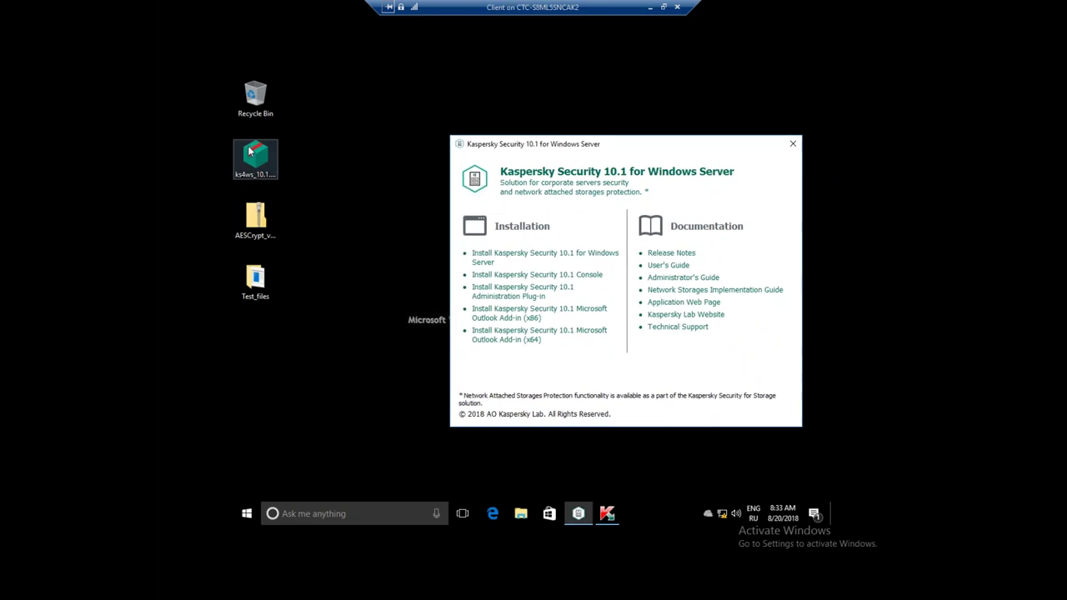
click(249, 145)
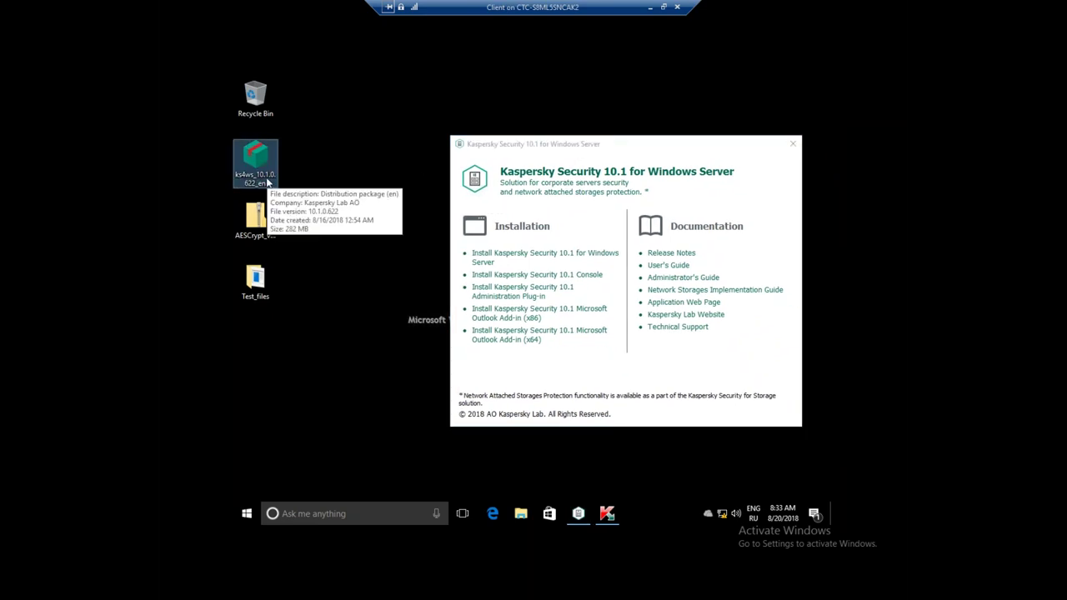
drag(575, 144, 524, 113)
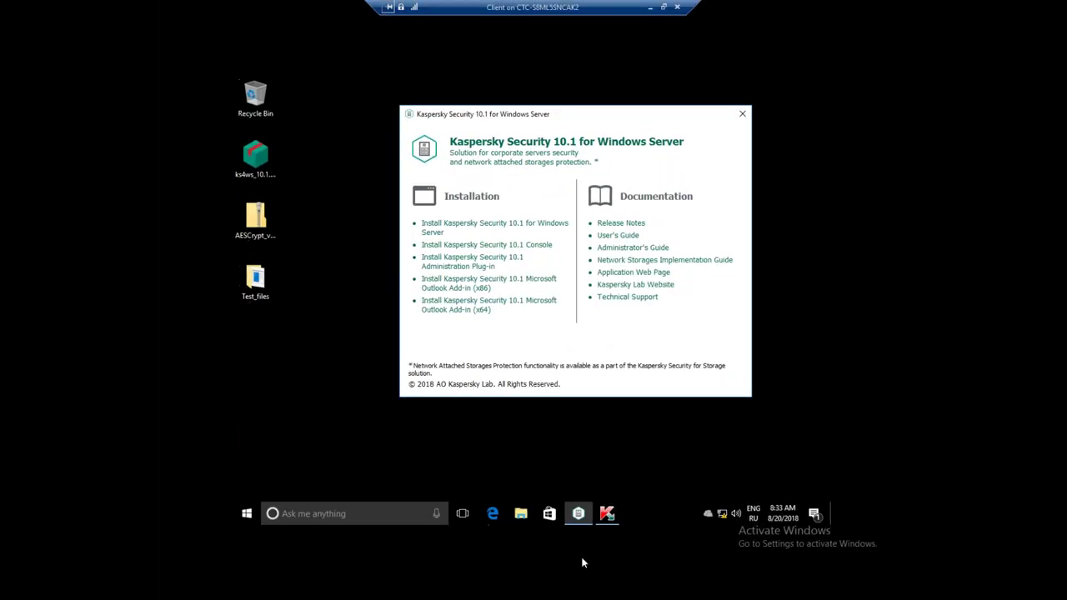
- Reopen the console, start and cancel a new policy, then minimize the console again
click(638, 599)
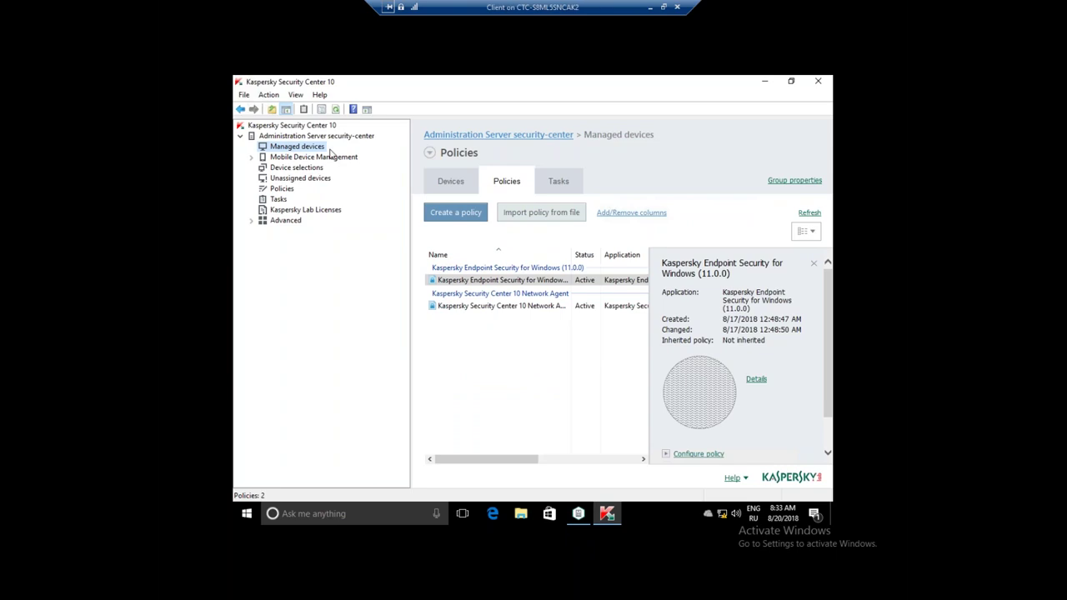
click(457, 214)
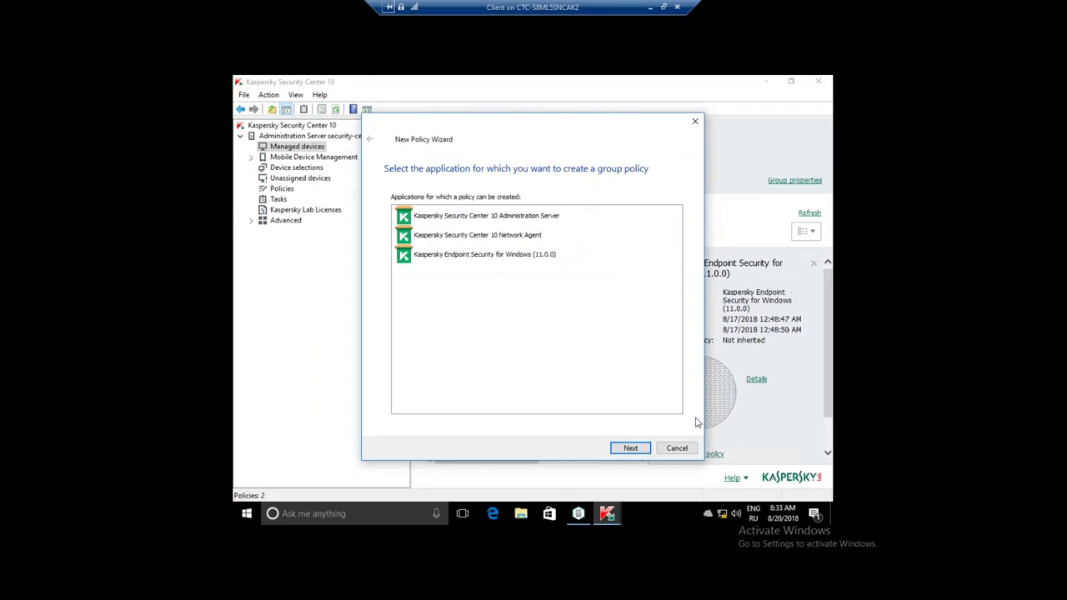
click(676, 447)
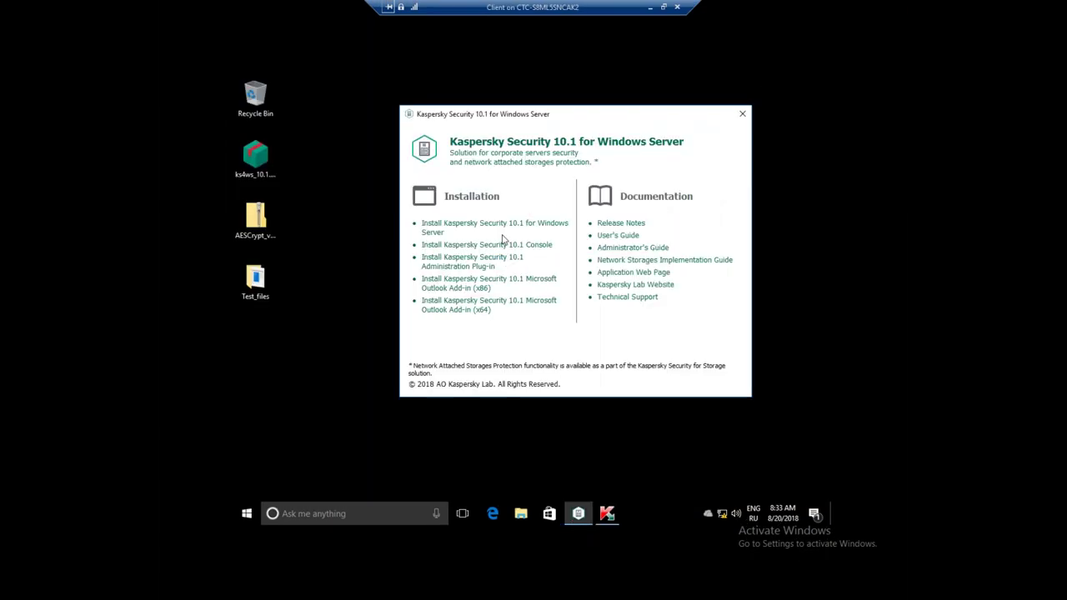
click(765, 81)
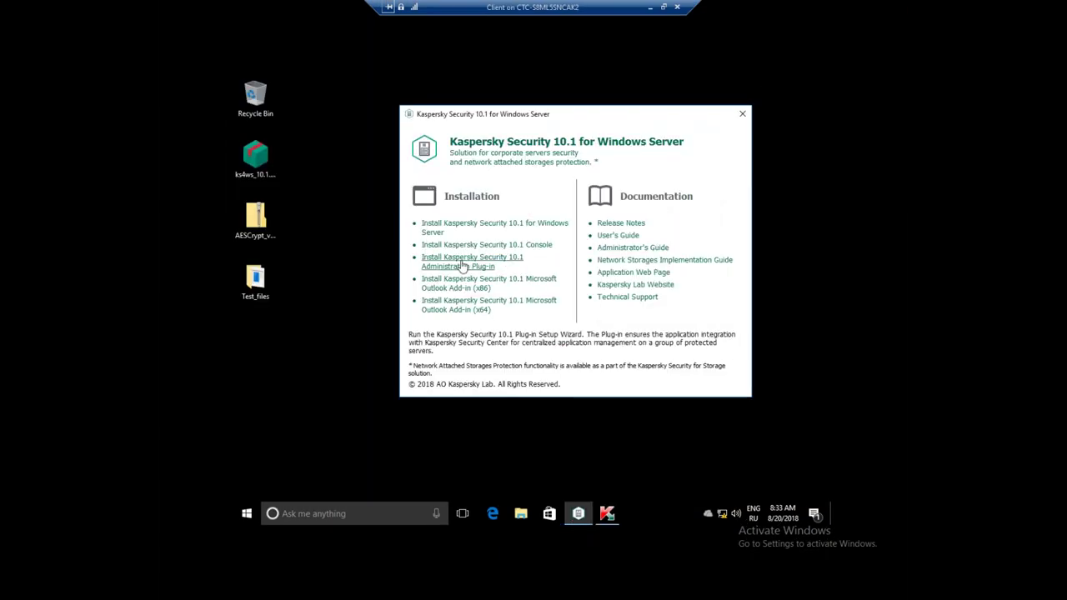
- Start installing the Kaspersky Security 10.1 Administration Plug-in from the launcher
click(466, 264)
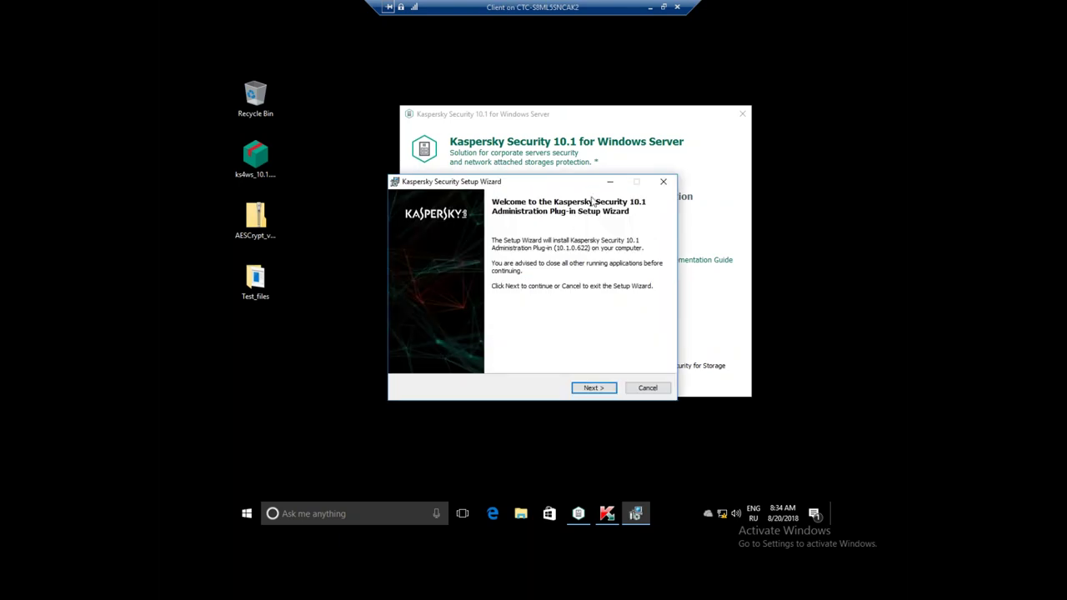
click(594, 389)
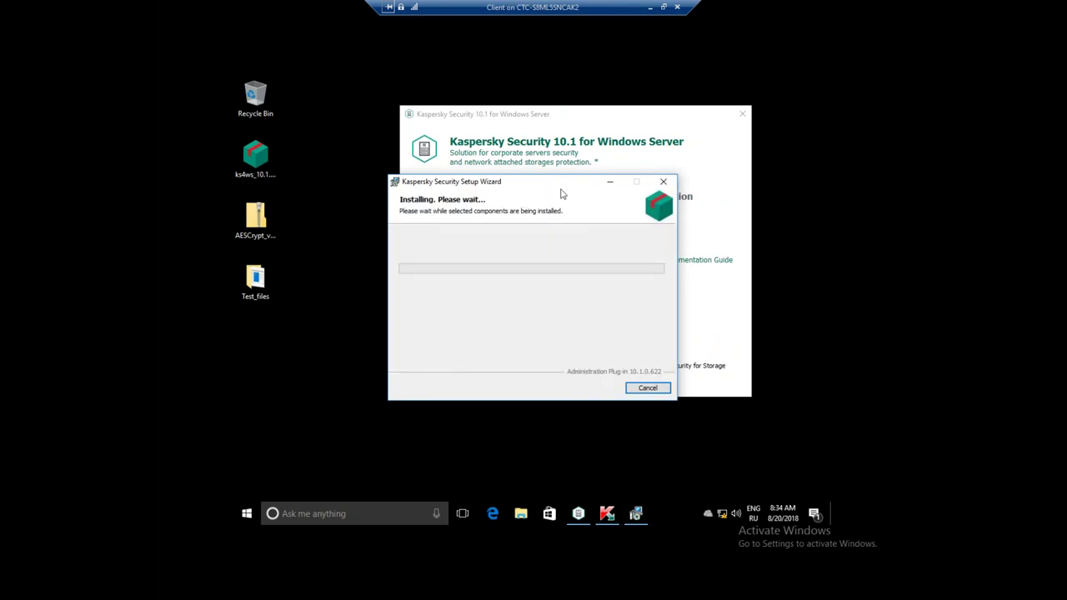
drag(533, 181, 523, 139)
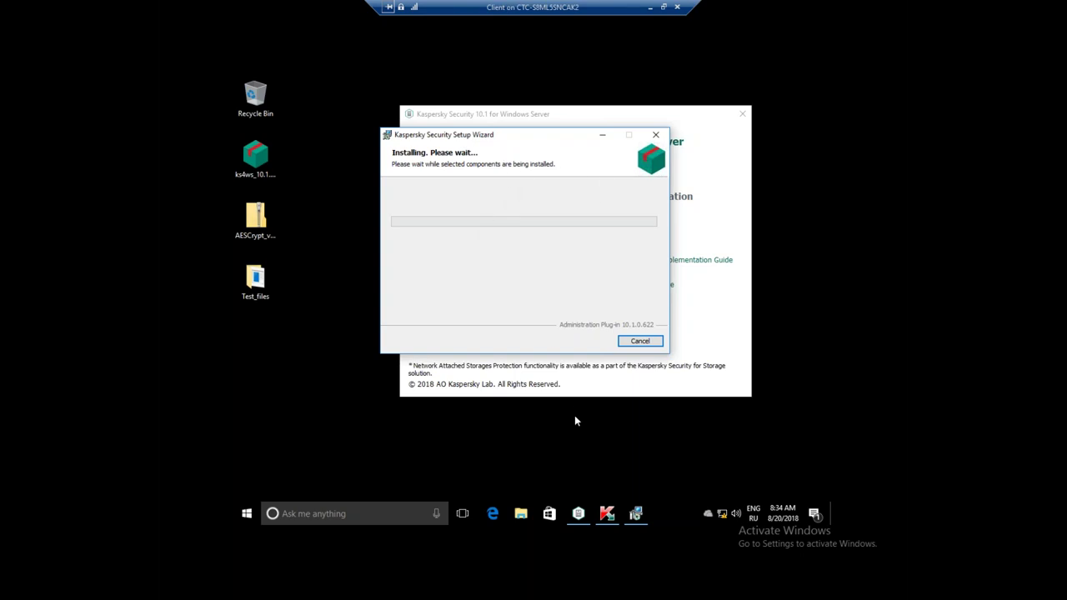
- Close Kaspersky Security Center so the plug-in setup can continue
click(611, 514)
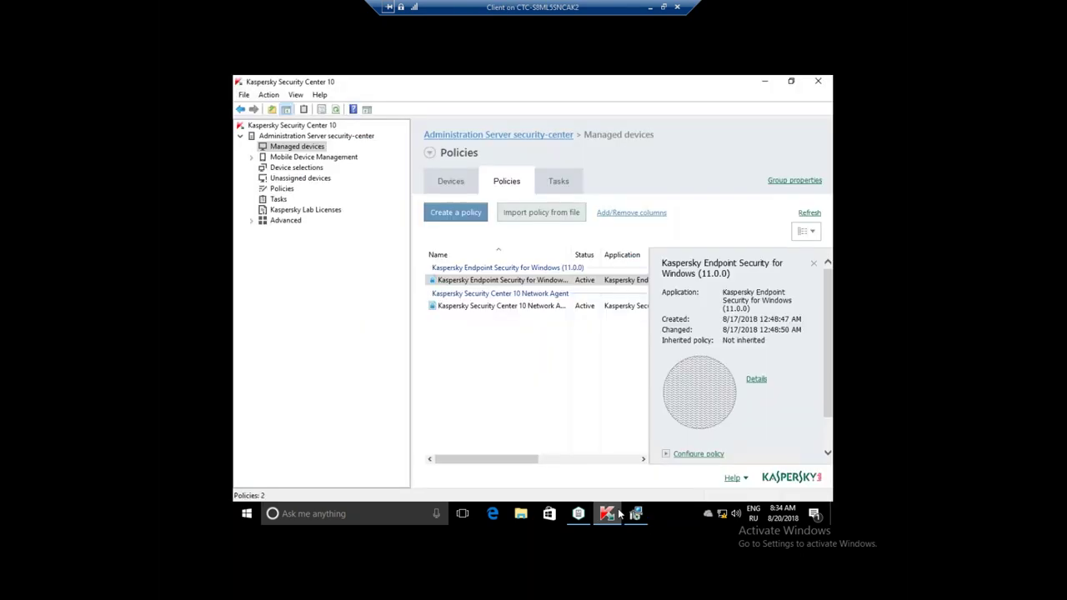
click(636, 514)
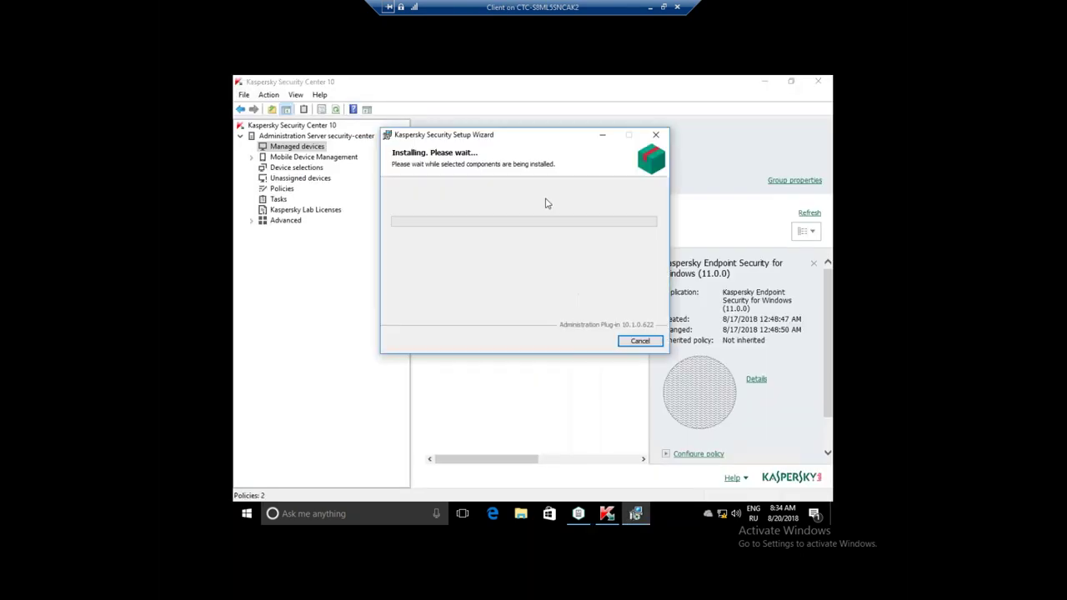
click(757, 84)
click(818, 81)
drag(540, 144, 514, 117)
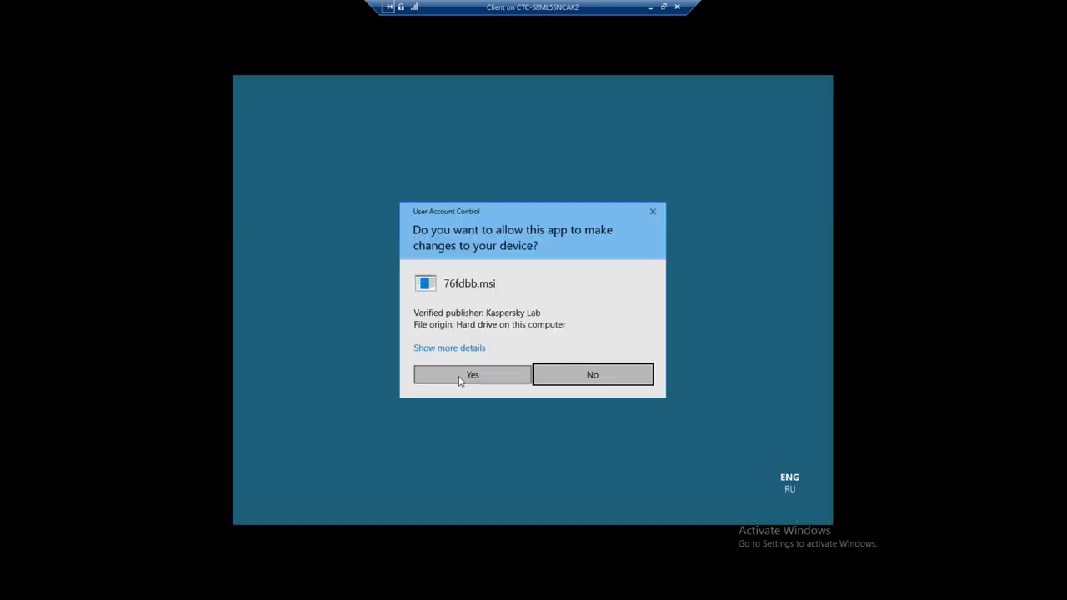
- Approve the installer's permission prompt and close the completed plug-in setup
click(461, 379)
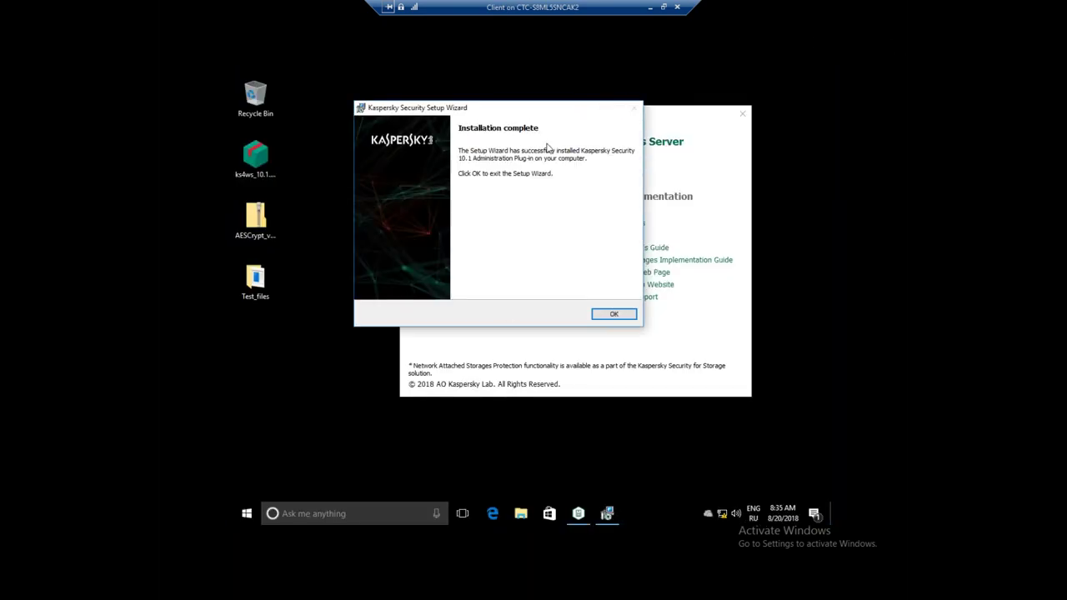
click(613, 314)
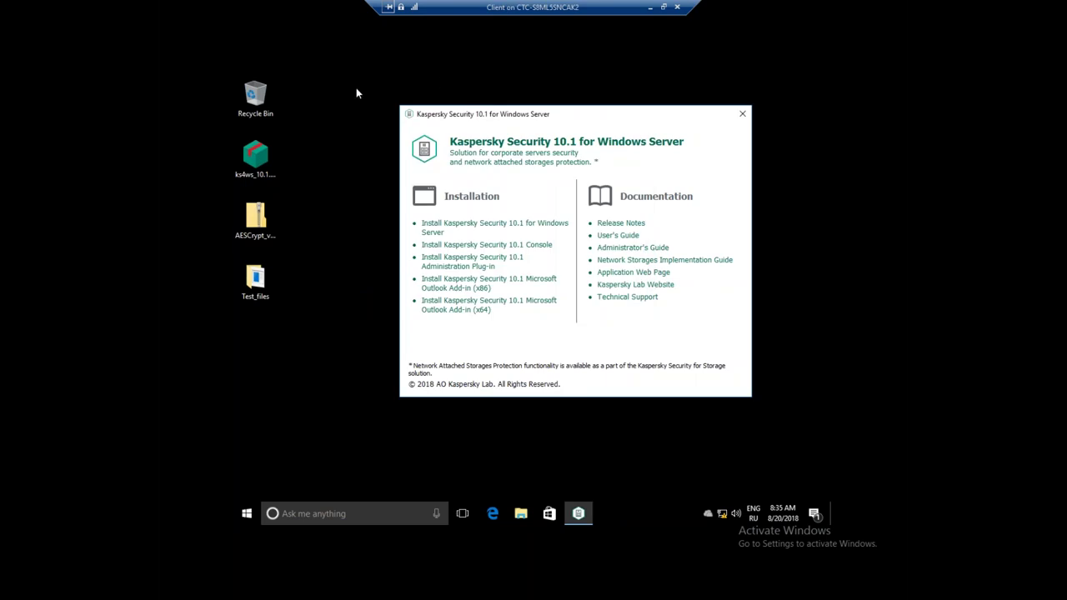
click(247, 513)
- Relaunch Kaspersky Security Center 10 as administrator and cancel the Kaspersky Security 10.1 Quick Start Wizard
click(333, 191)
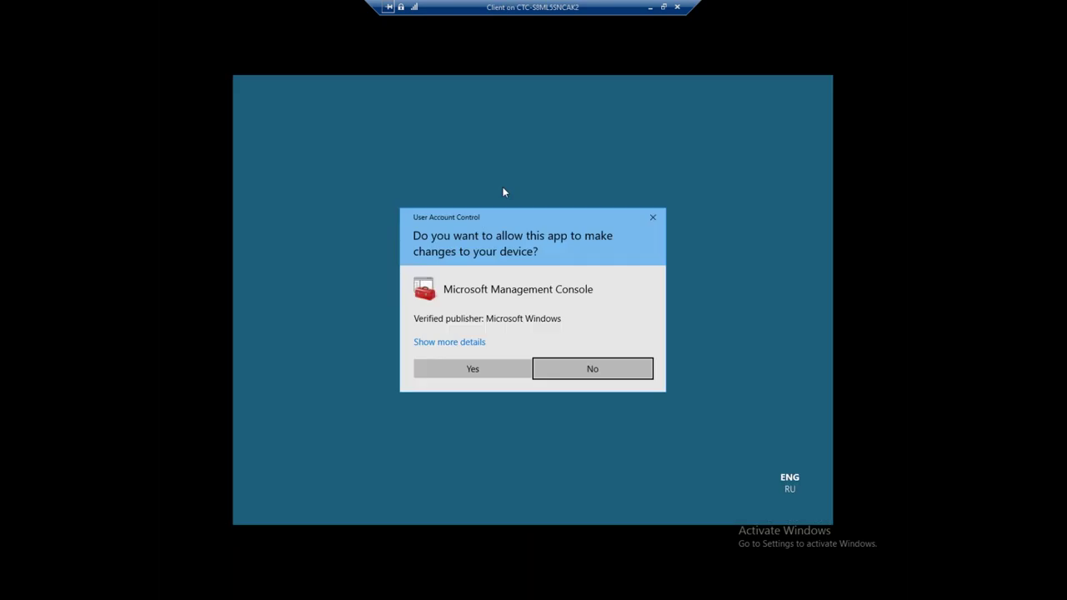
click(494, 368)
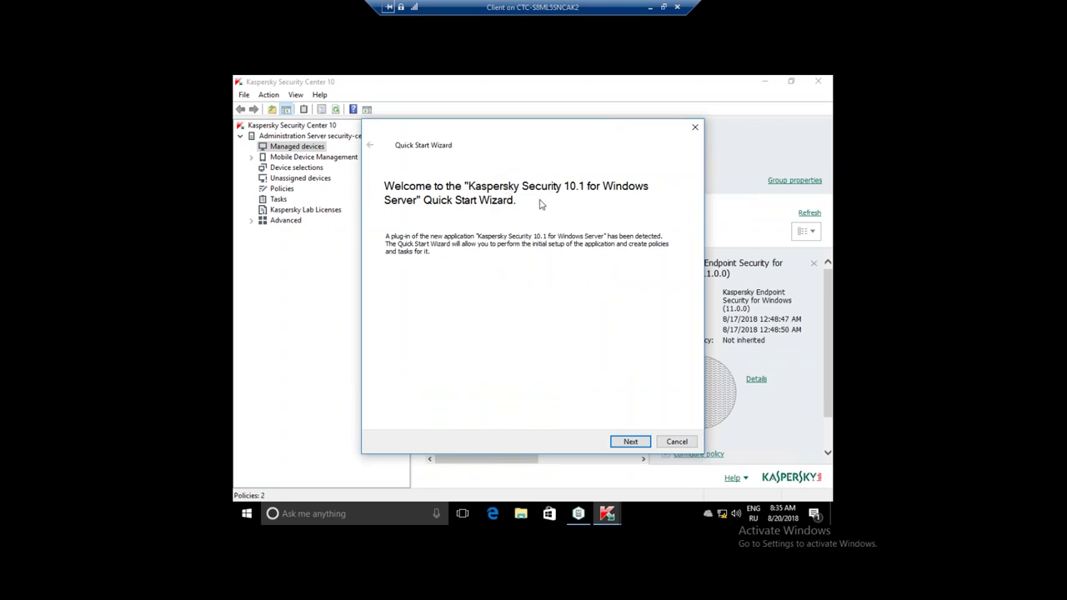
click(676, 442)
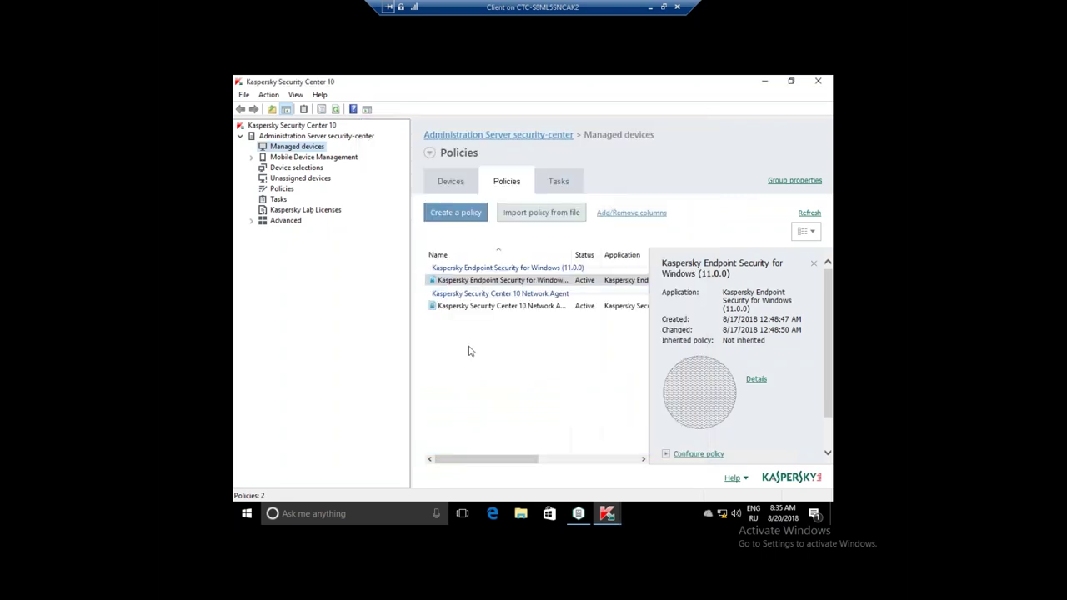
- Create a new subgroup under Managed devices and switch the keyboard to English (US)
click(495, 364)
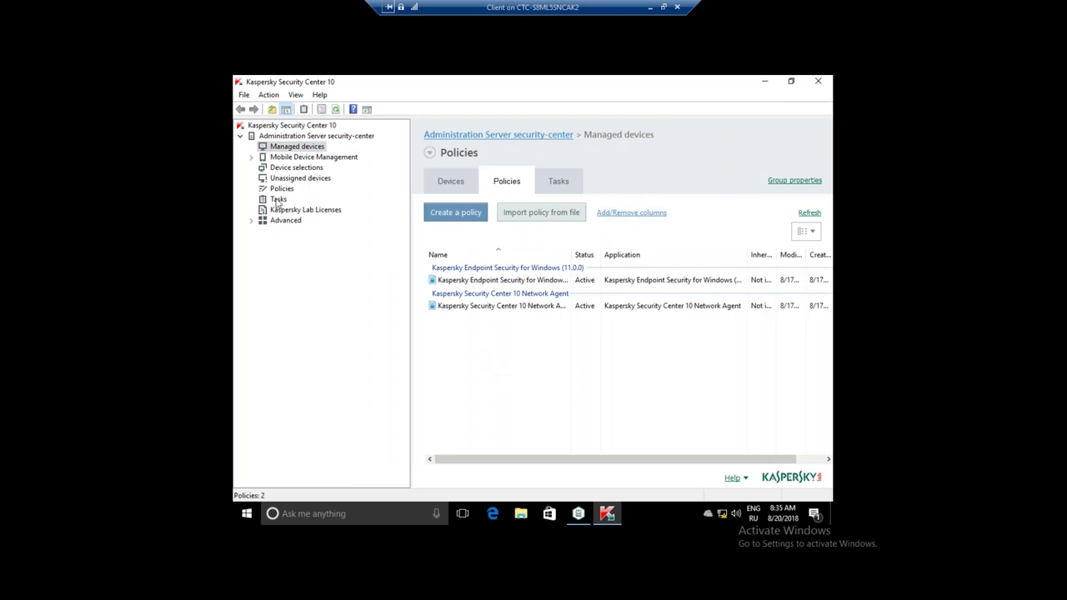
right_click(286, 150)
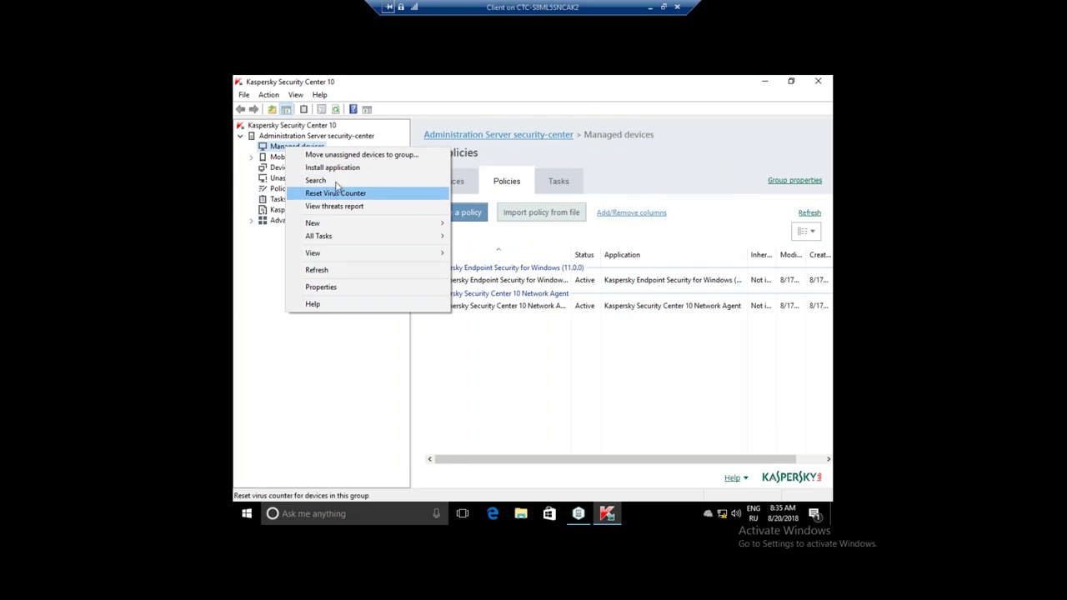
mouse_move(336, 224)
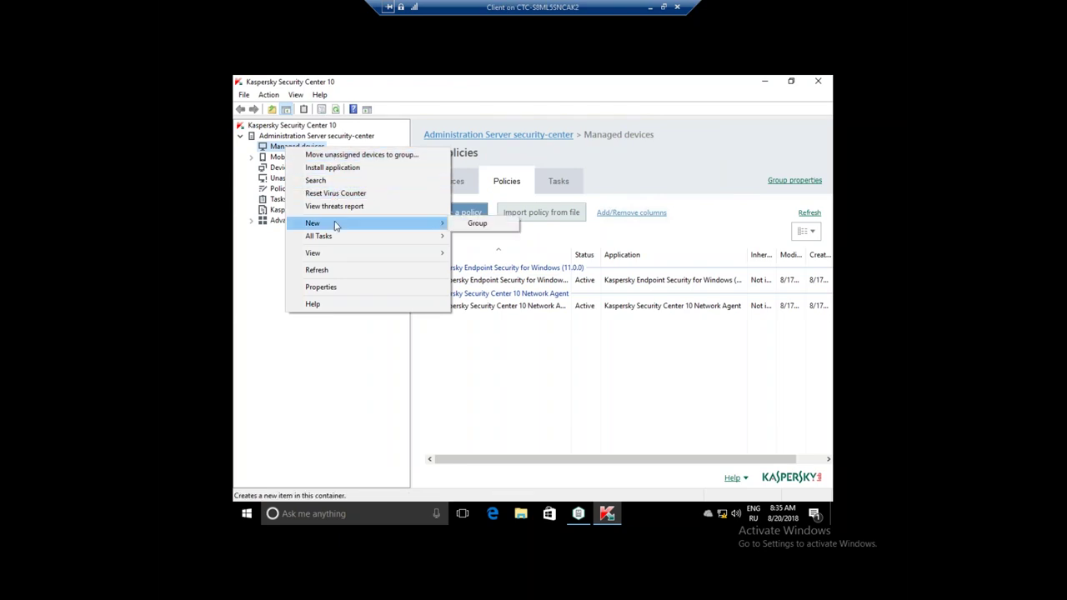
click(471, 225)
text(Лы)
key(Return)
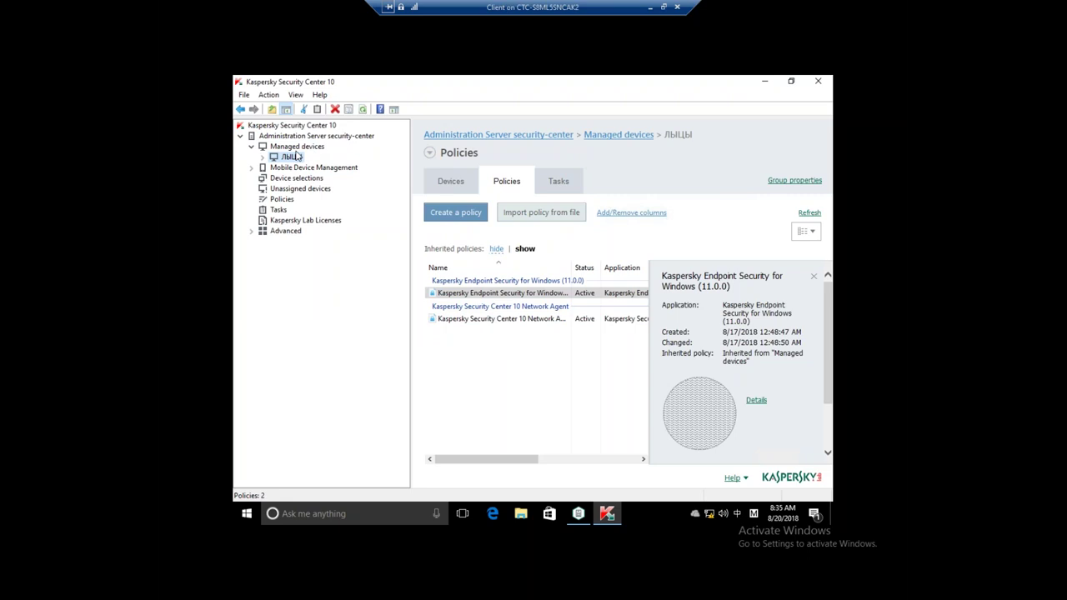
click(753, 513)
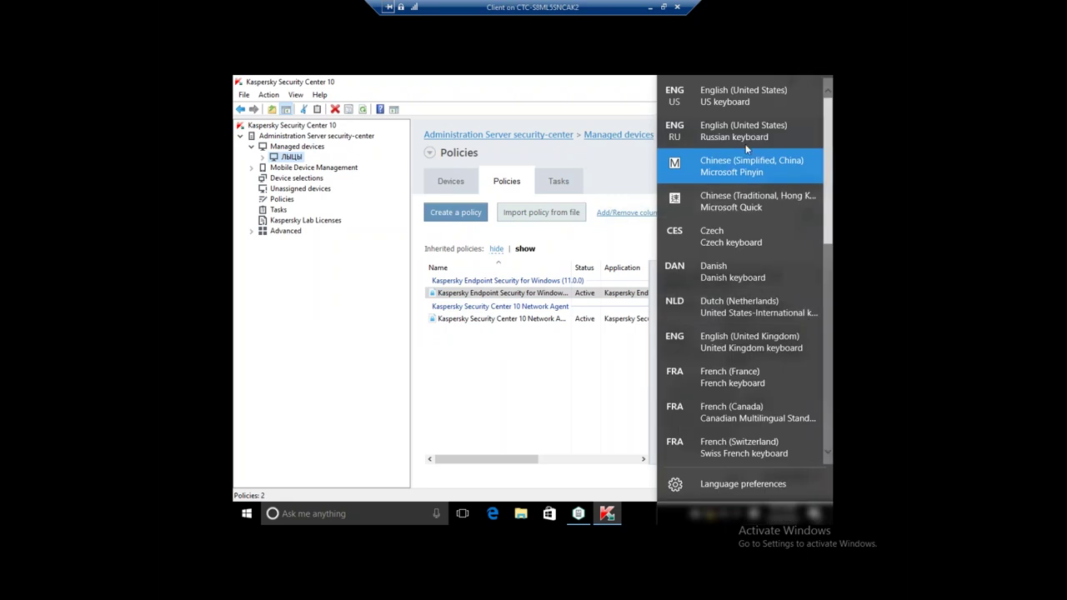
click(725, 96)
- Rename the new group to KSWS in its properties and view its empty Devices list
right_click(290, 157)
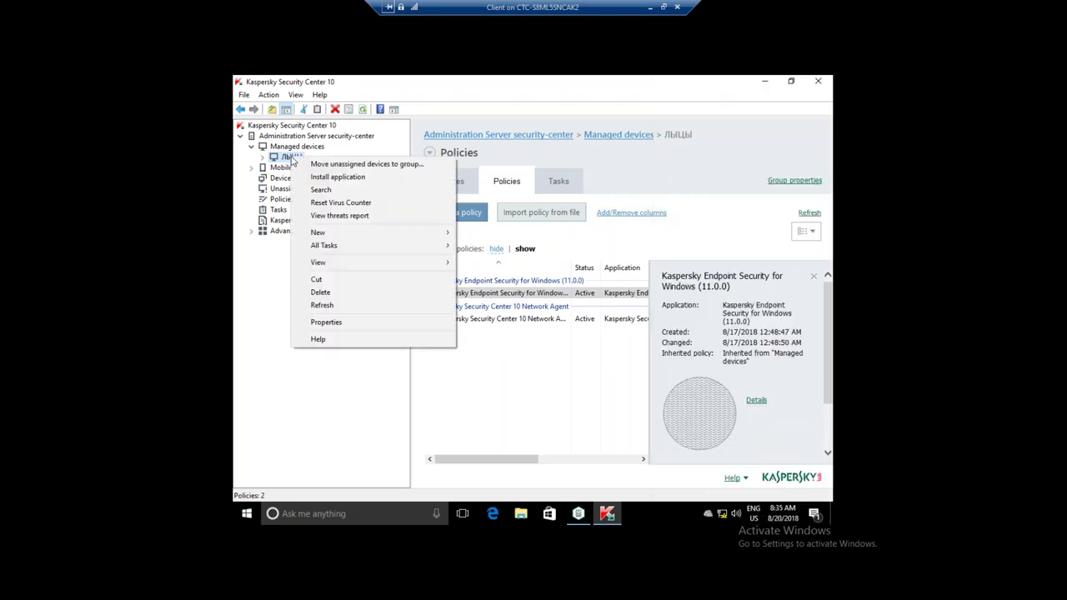
click(327, 321)
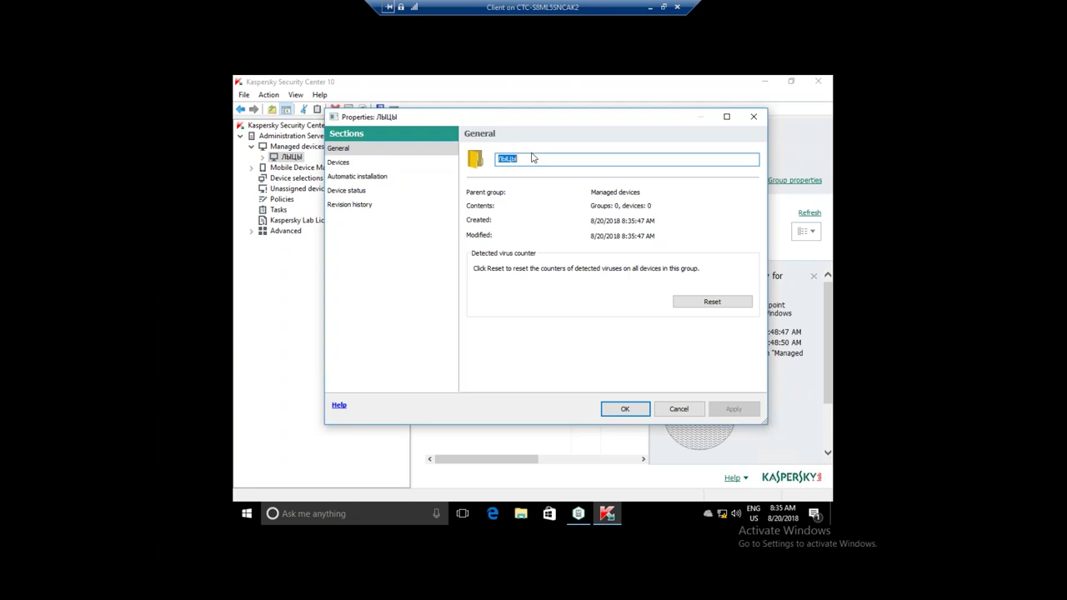
text(KSWS)
key(Return)
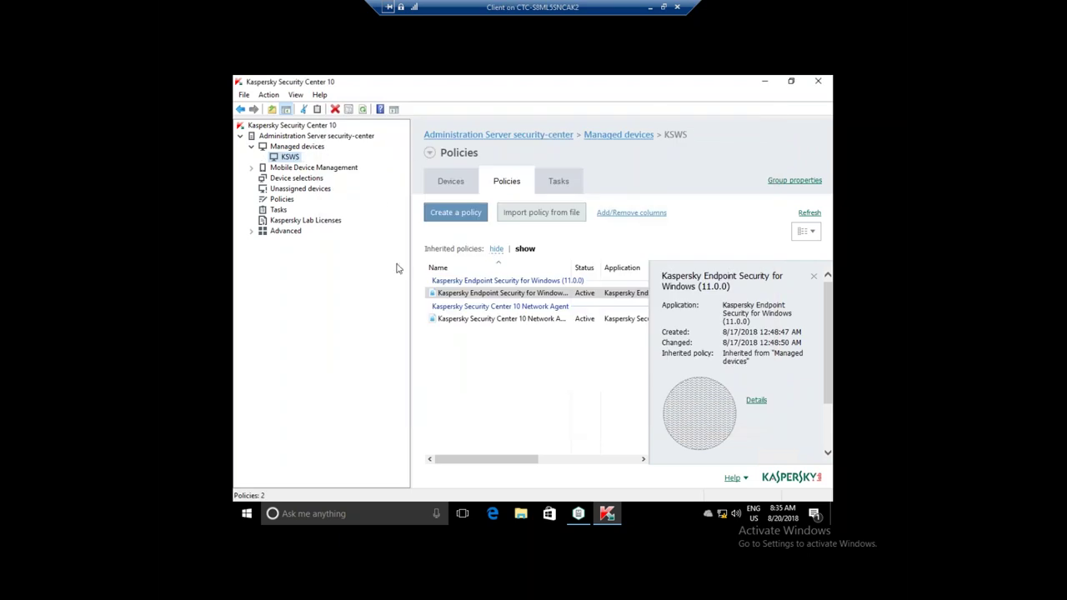
click(451, 181)
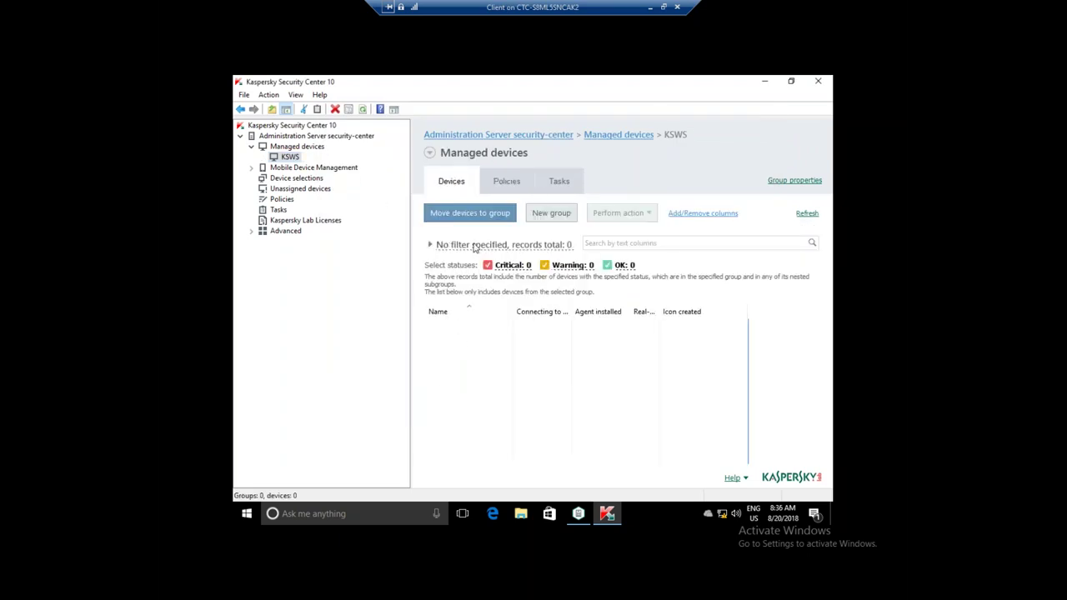
- Expand Advanced > Network poll > Active Directory > abc.lab to list its computers
click(251, 231)
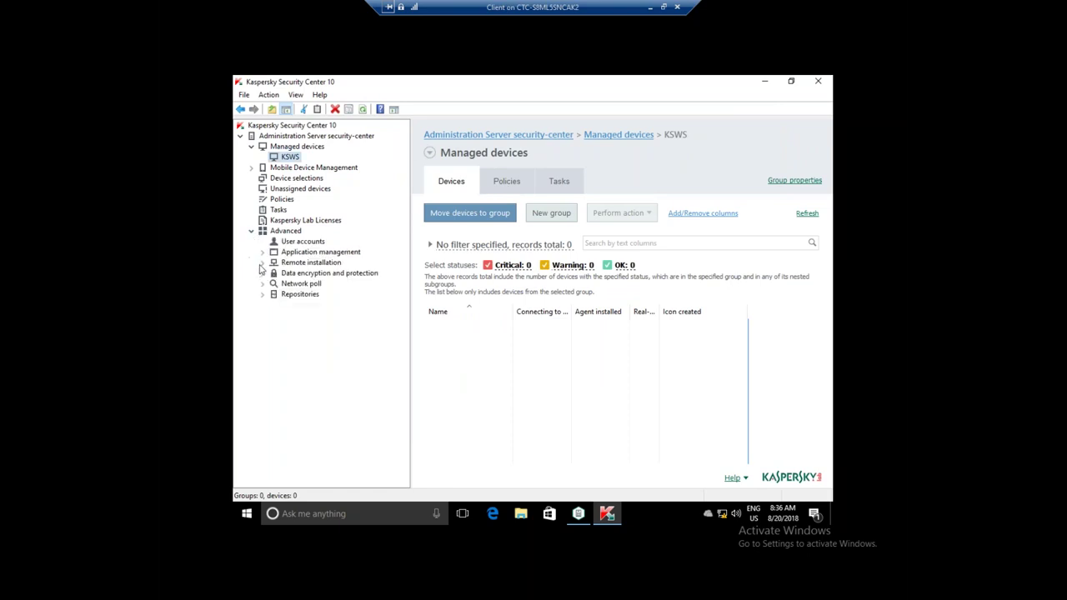
click(263, 284)
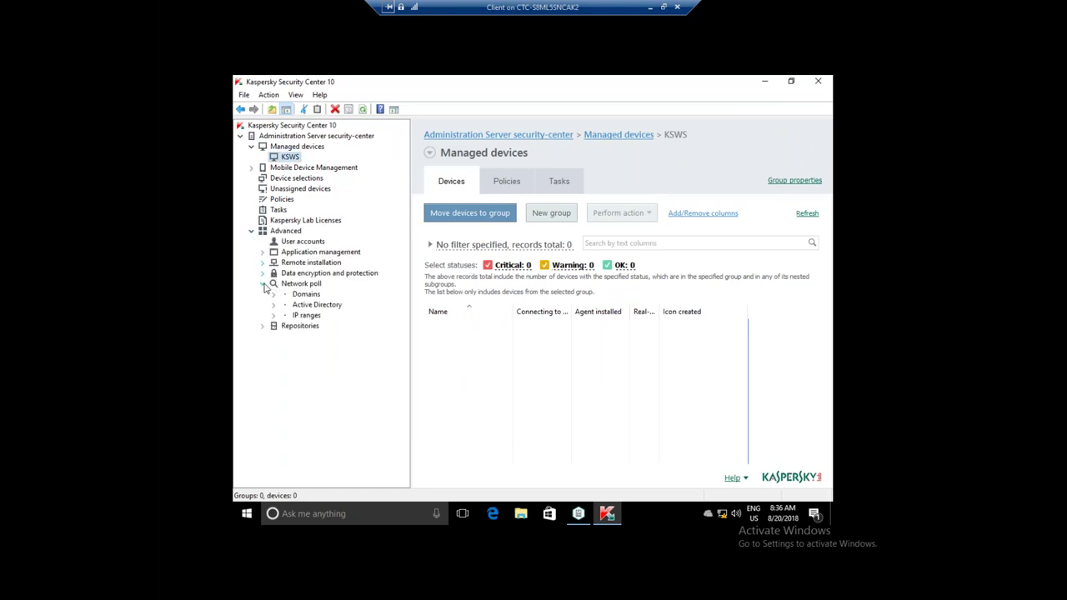
click(274, 305)
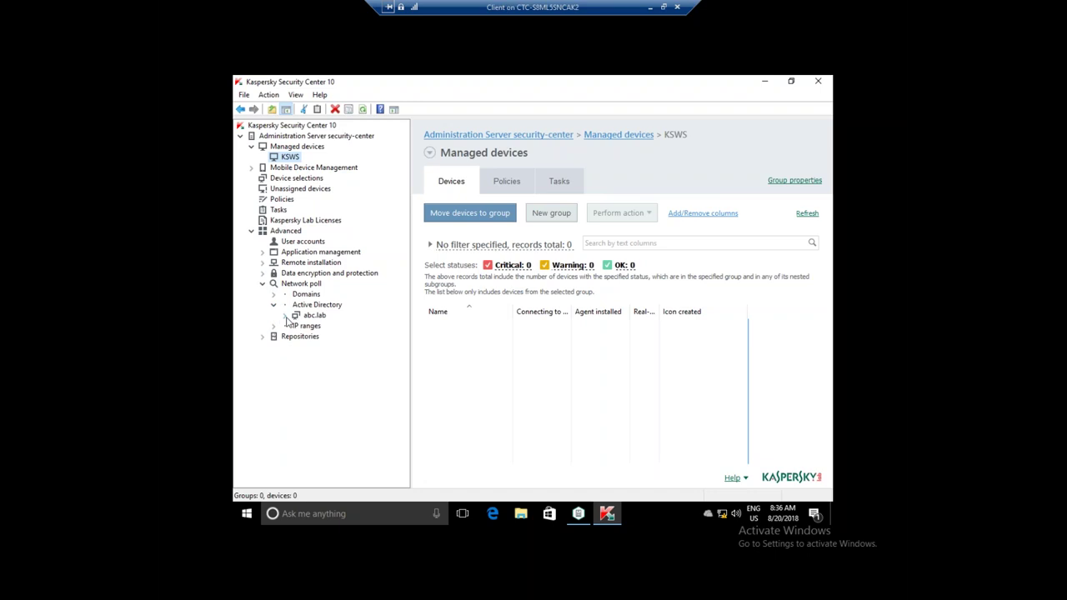
click(284, 315)
click(332, 326)
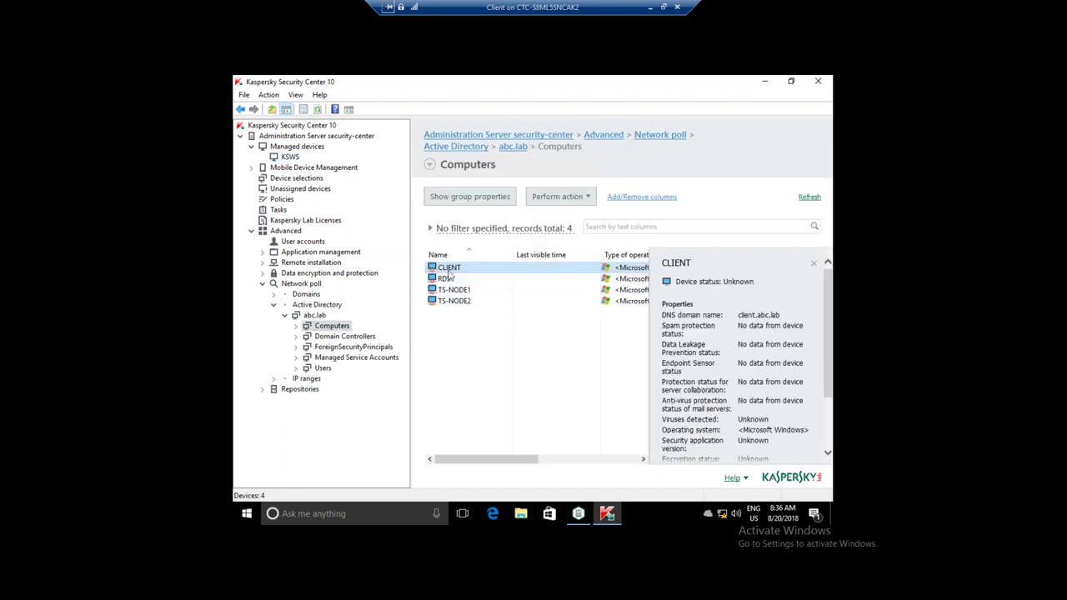
- Move RDS and the DC domain controller into the KSWS group and check its devices
click(448, 280)
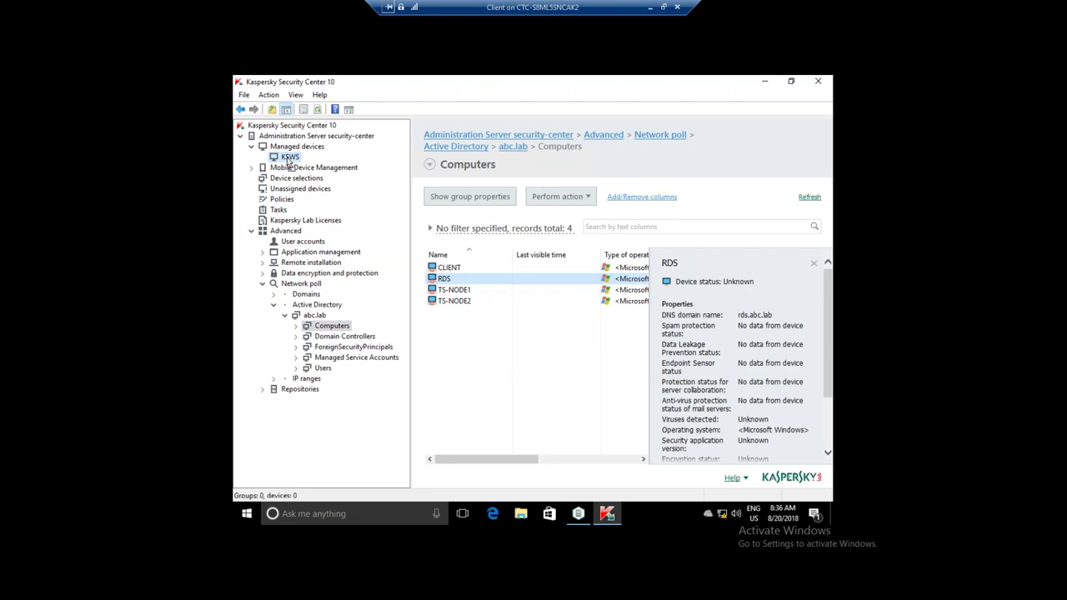
drag(286, 160, 286, 160)
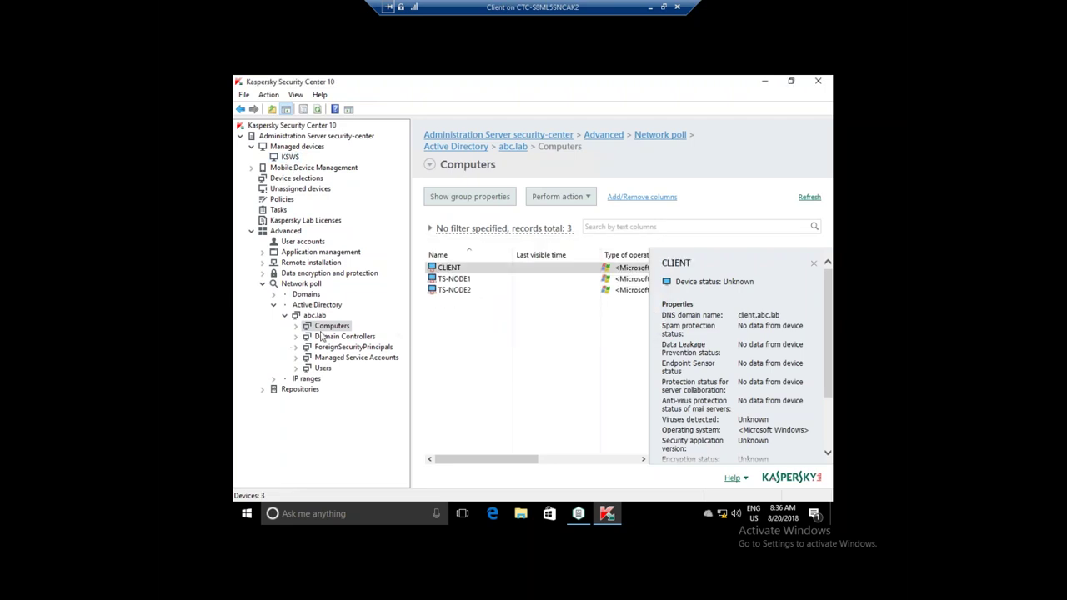
click(340, 335)
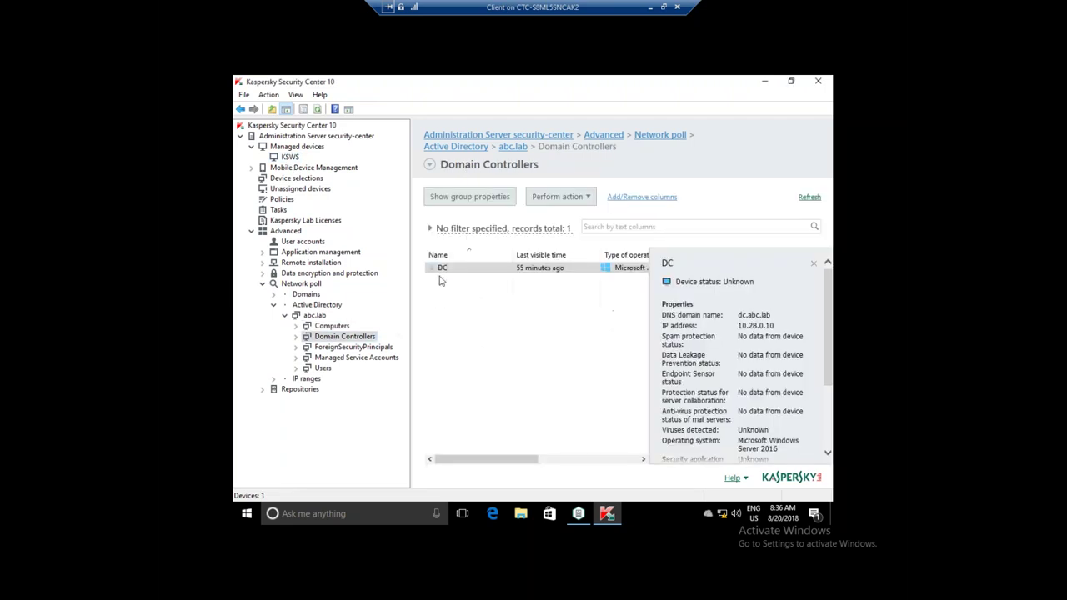
drag(445, 269, 297, 160)
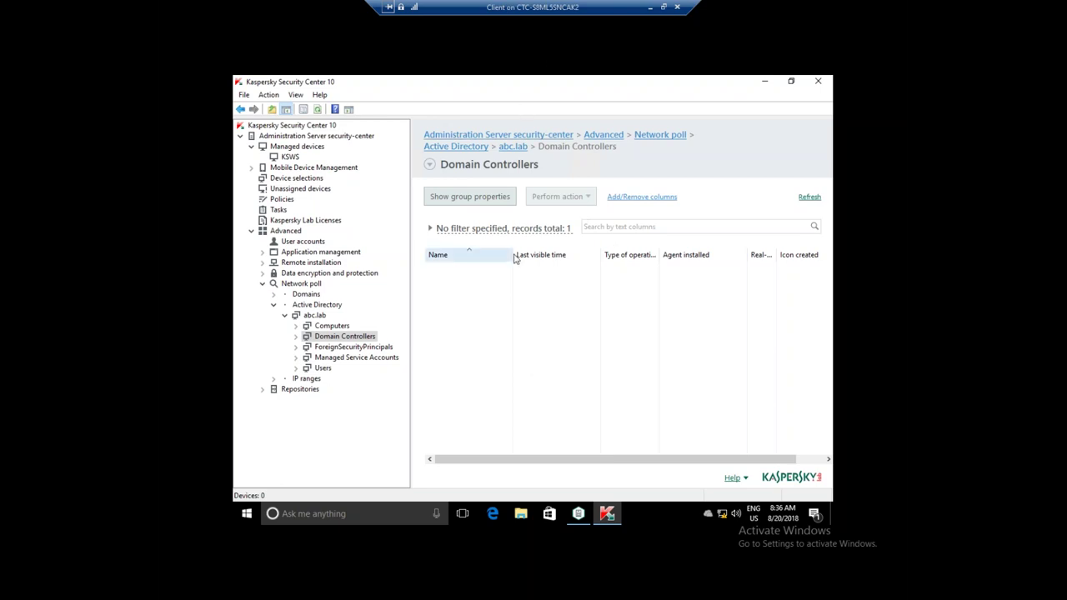
click(288, 158)
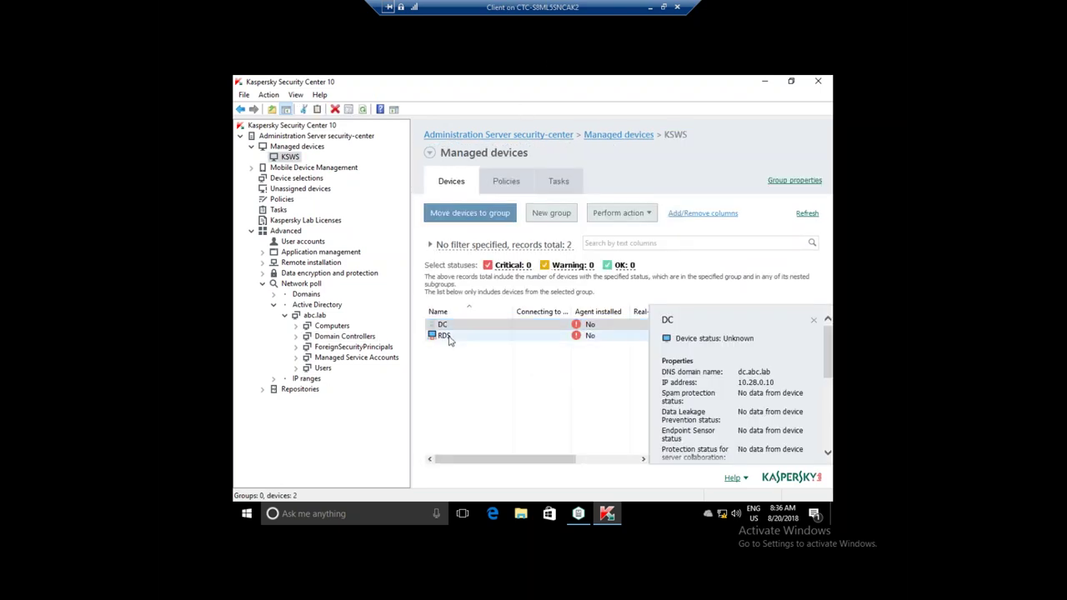
mouse_move(498, 459)
mouse_down()
mouse_move(515, 459)
mouse_move(487, 459)
mouse_up()
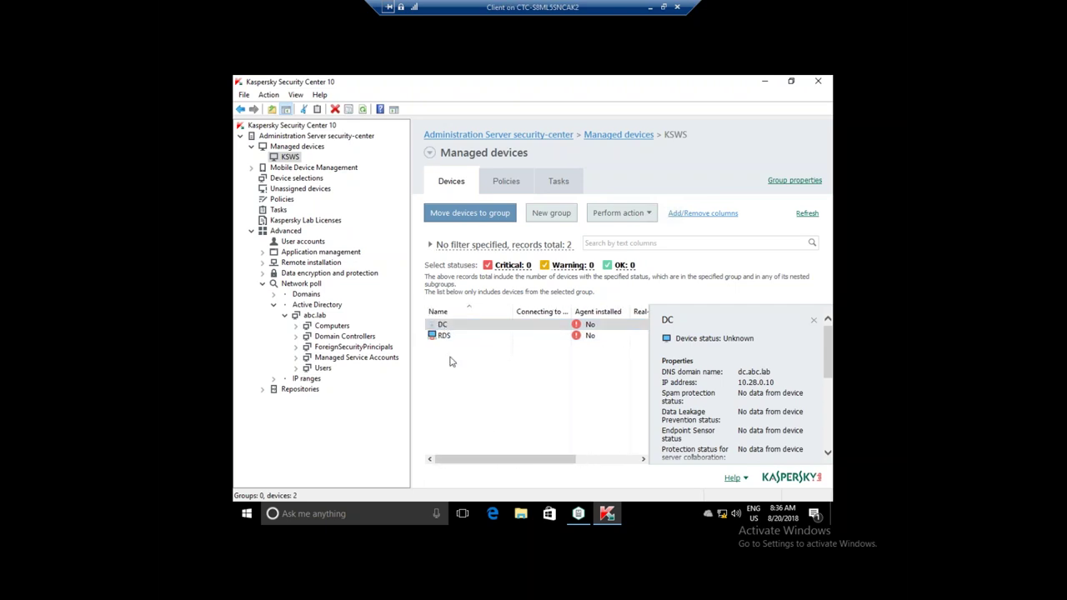
- Start a new Kaspersky Lab application installation package named KSWS 10.1
click(285, 265)
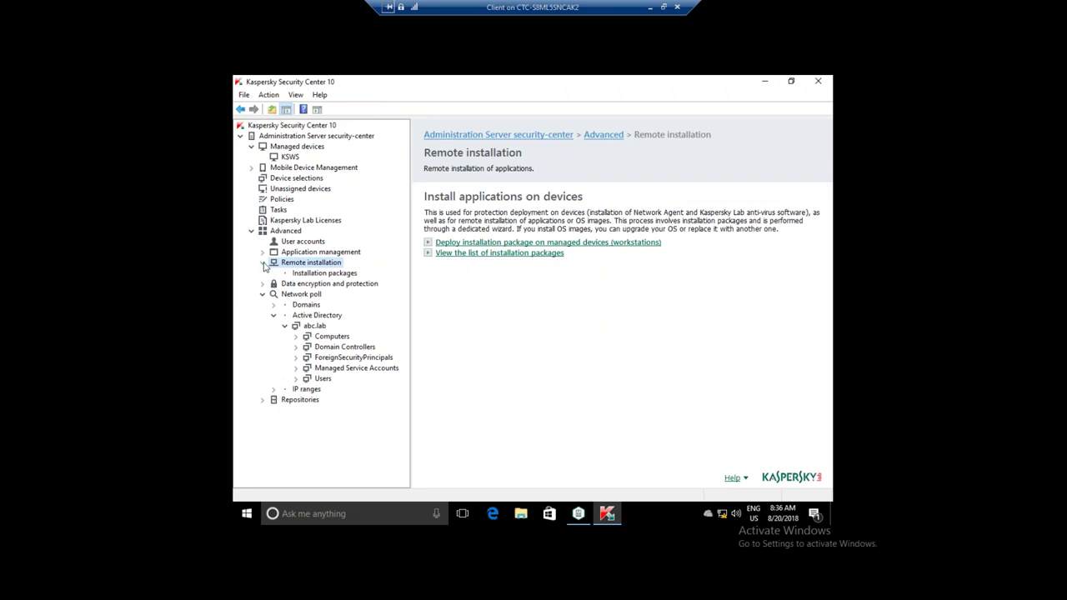
click(308, 275)
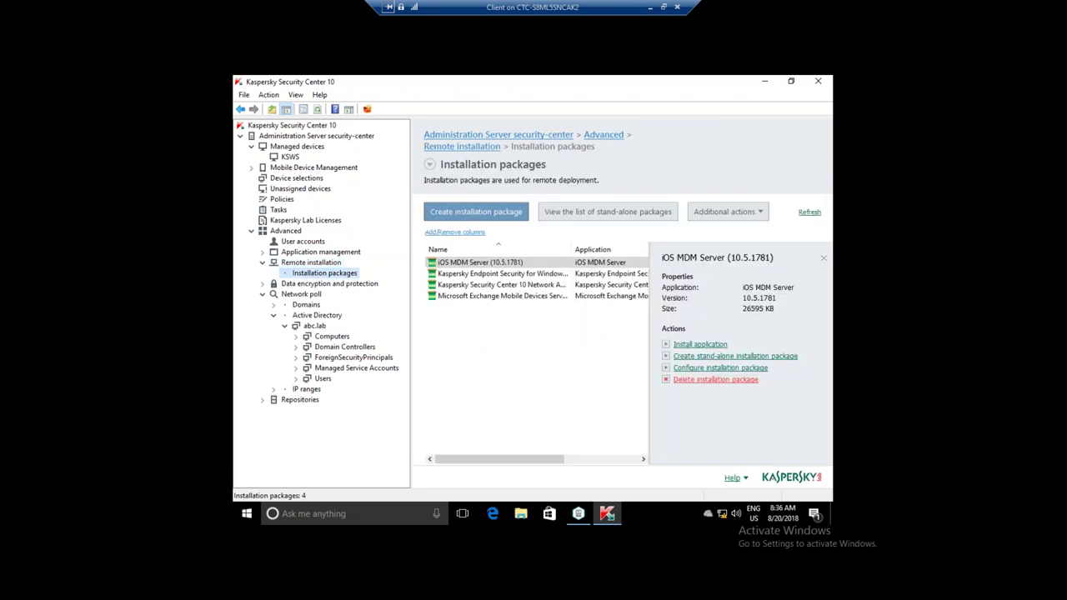
click(468, 214)
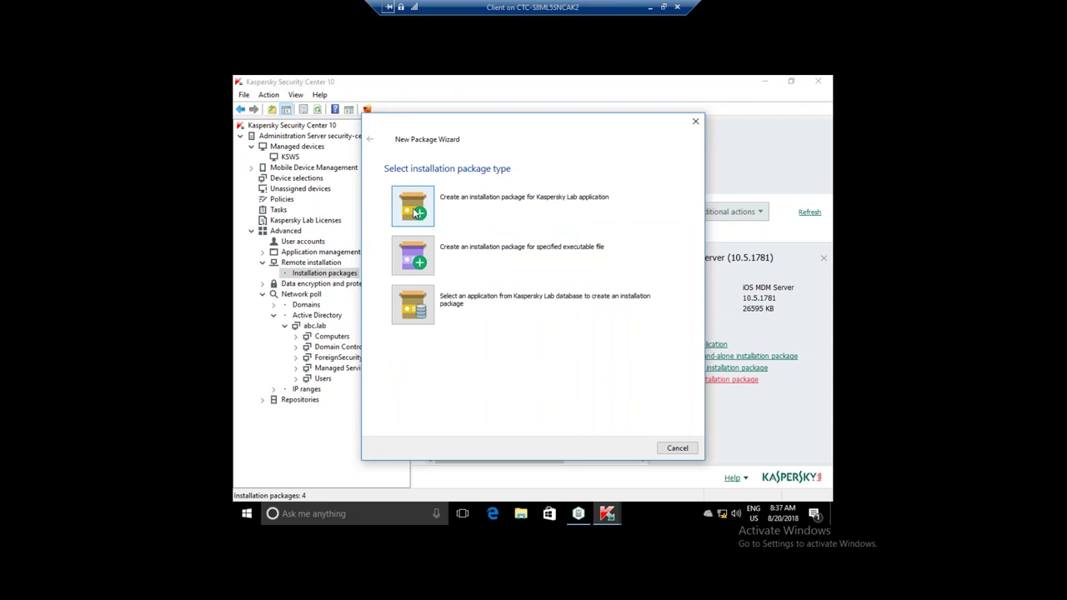
click(426, 210)
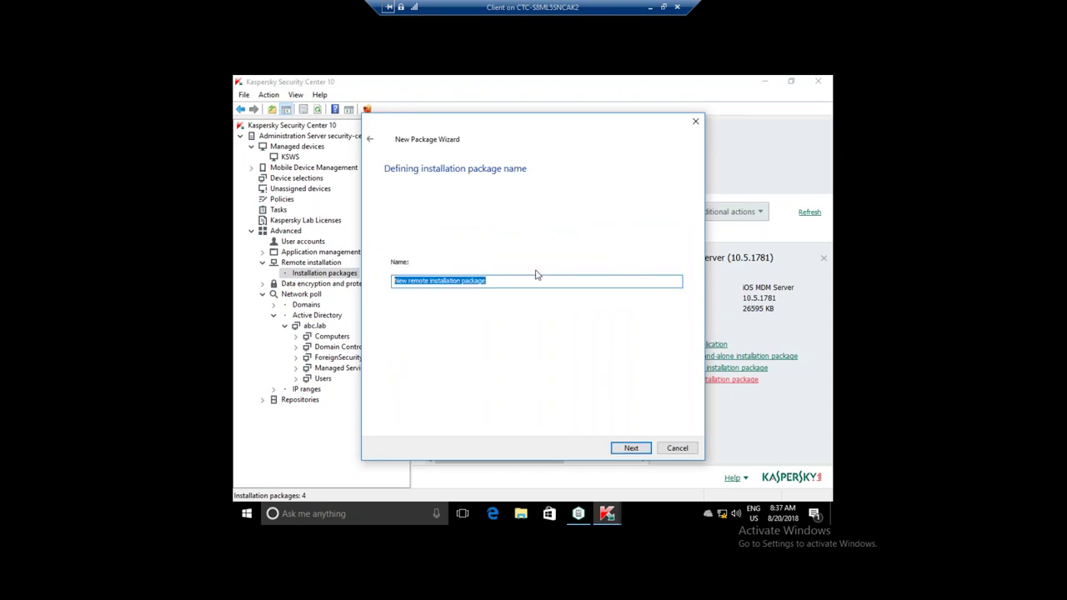
text(KSWS 10.1)
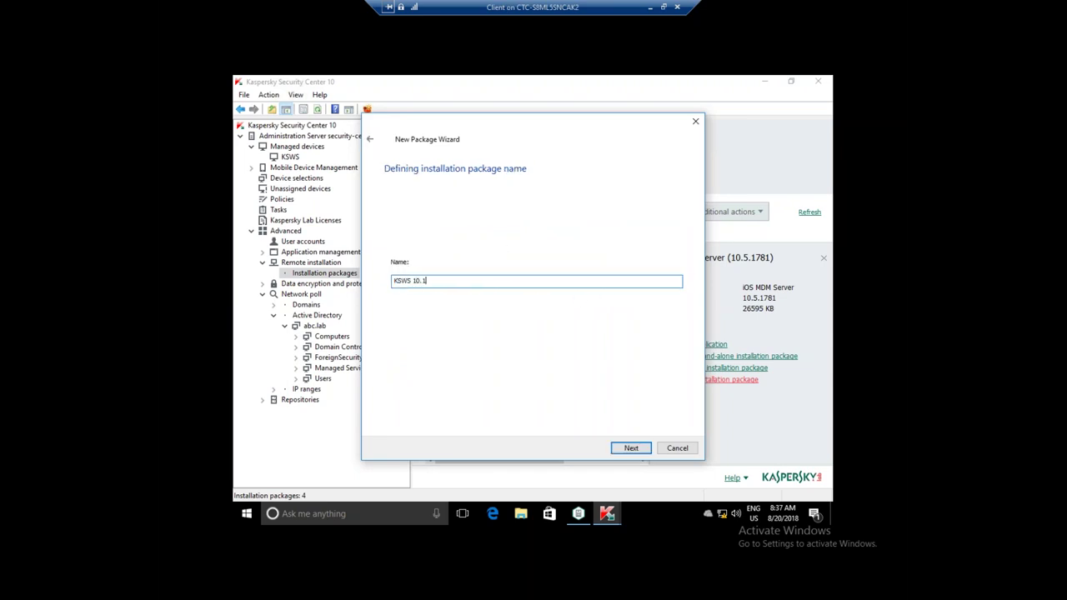
double_click(462, 280)
click(464, 281)
click(618, 448)
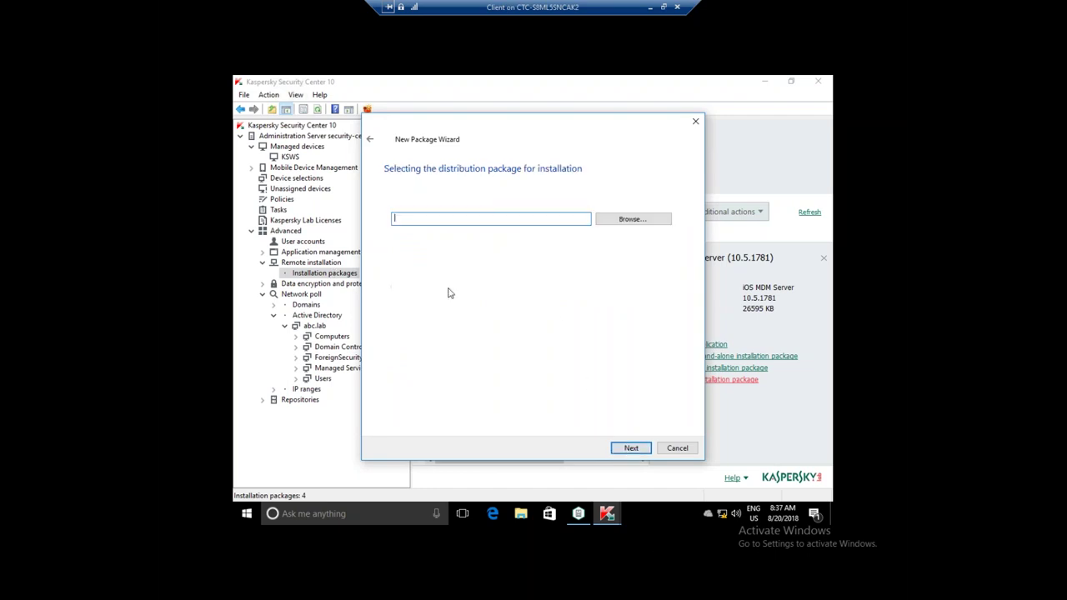
- Load C:\ks4ws\10.1.0.622\english\server\ks4ws.kud as the package's distribution file
click(632, 224)
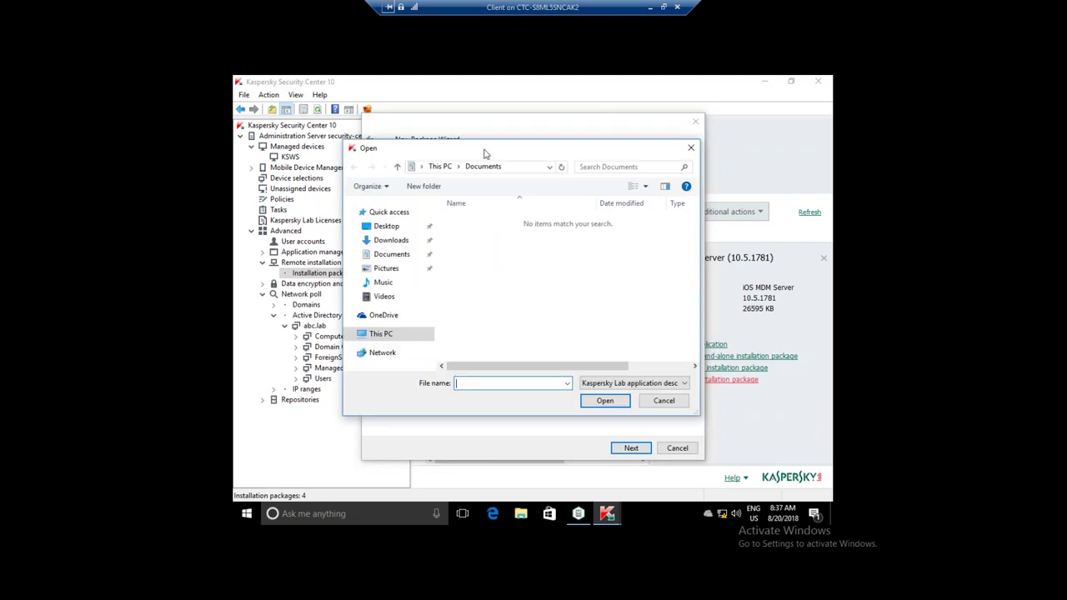
drag(486, 154, 520, 143)
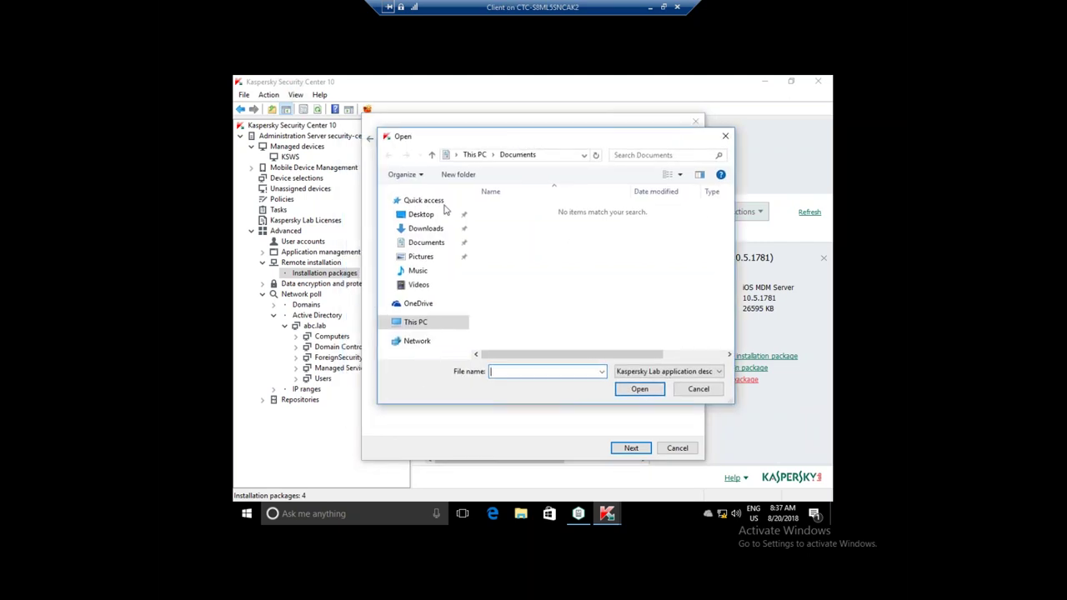
click(416, 324)
scroll(537, 241, down, 3)
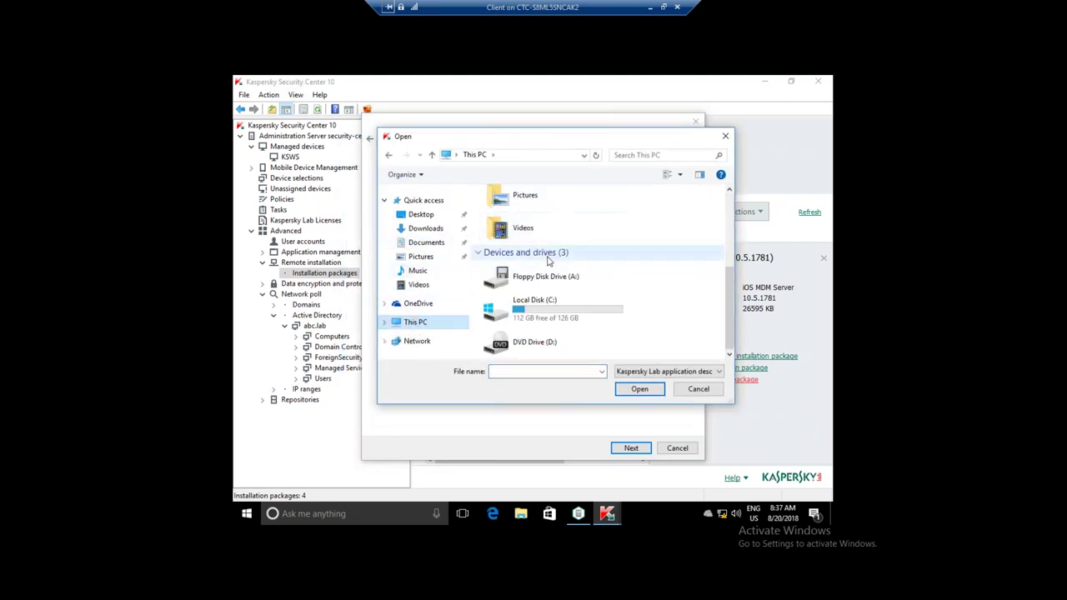
double_click(550, 305)
double_click(509, 210)
double_click(508, 209)
double_click(507, 209)
double_click(519, 235)
click(500, 211)
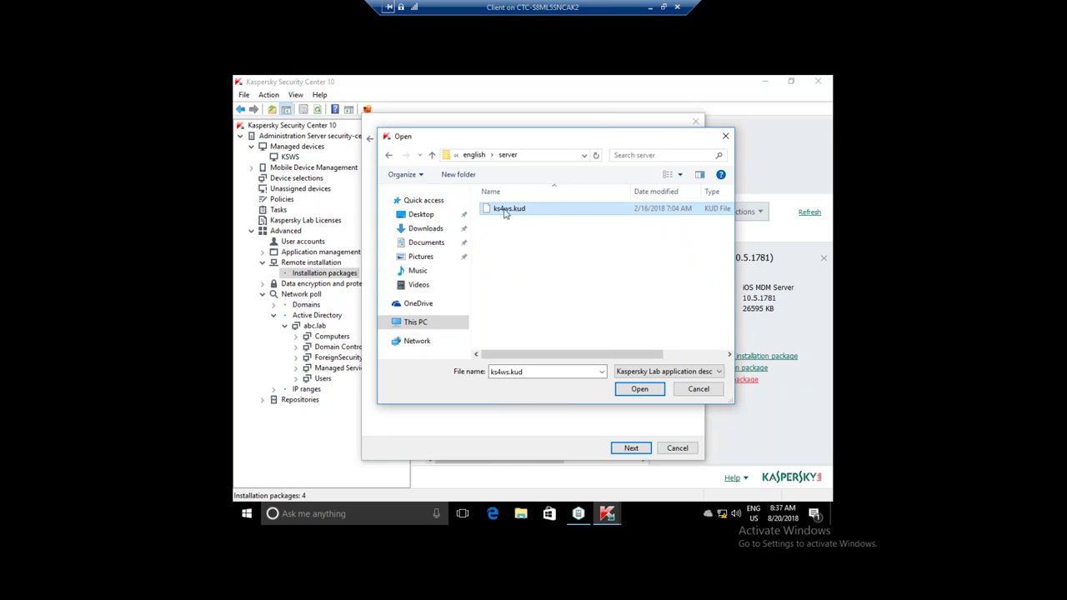
double_click(508, 210)
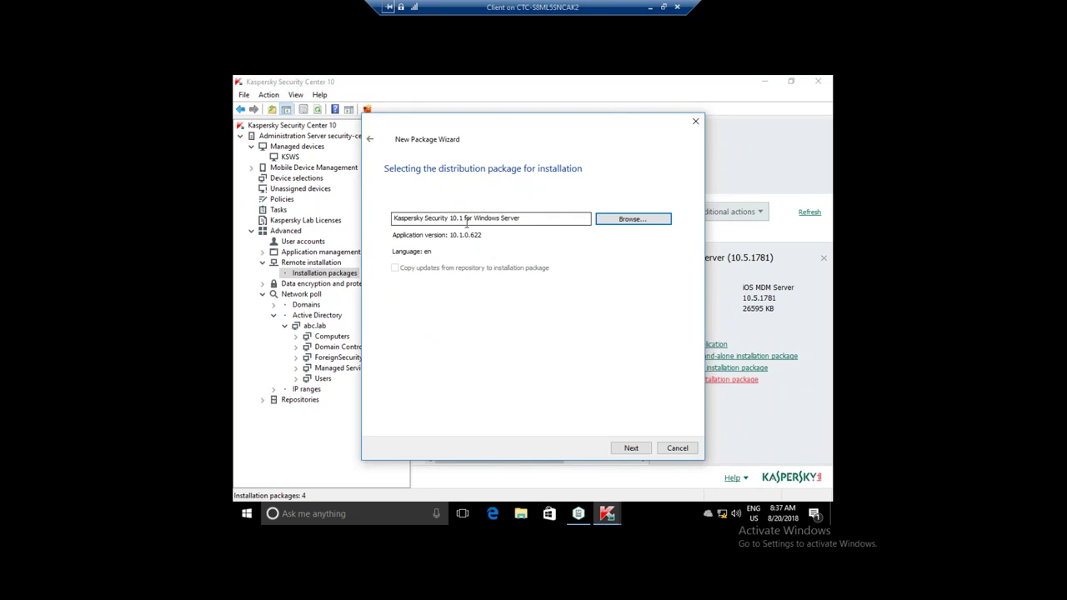
- Accept the EULA and privacy policy, start the KSWS 10.1 upload, and minimize the Client session
click(627, 449)
click(460, 393)
click(464, 408)
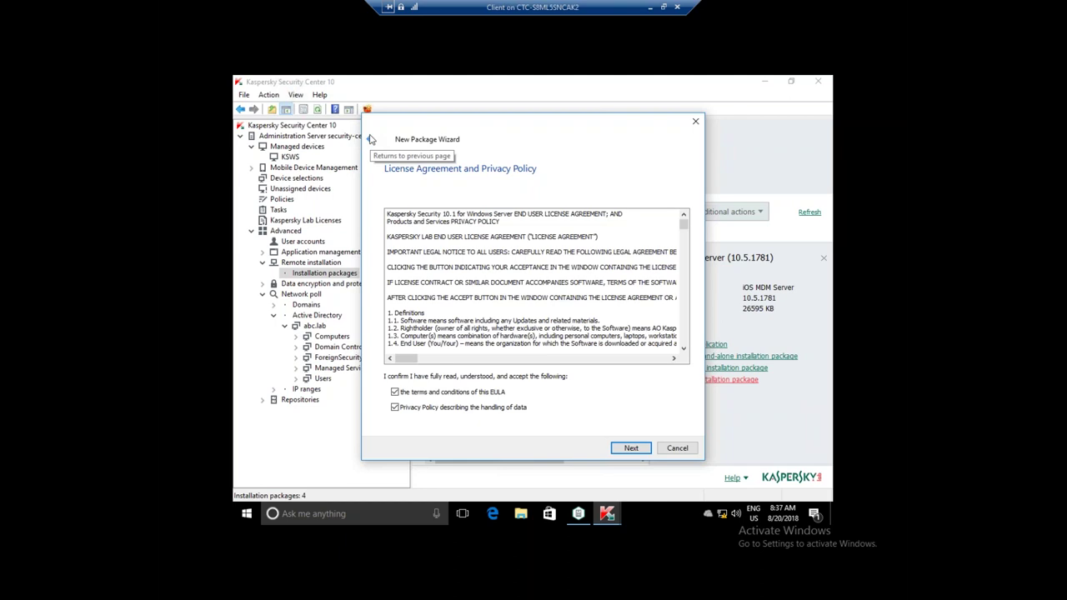
drag(470, 120, 528, 148)
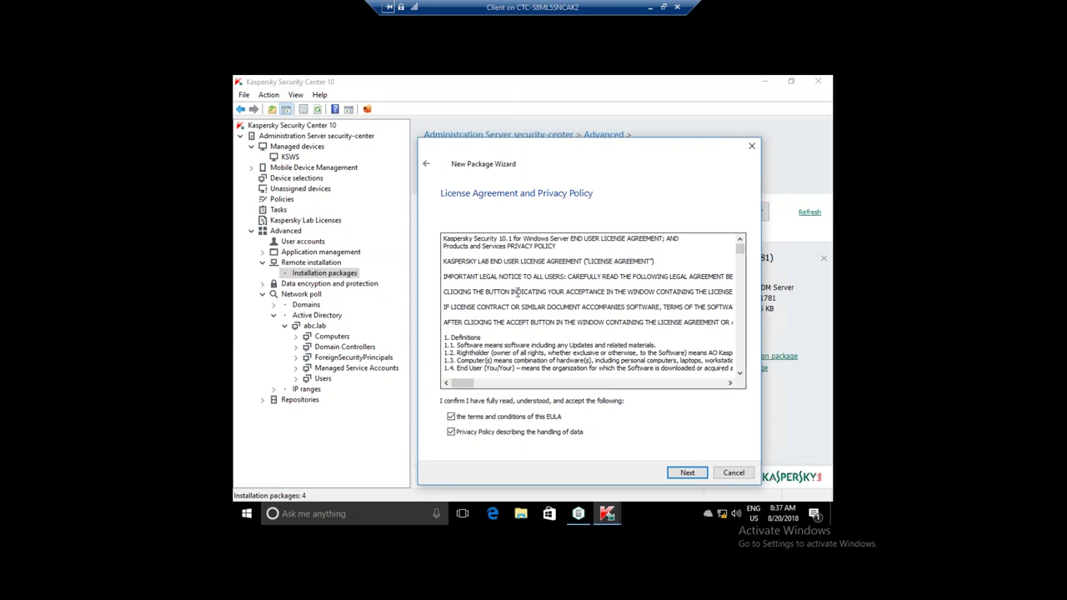
click(676, 473)
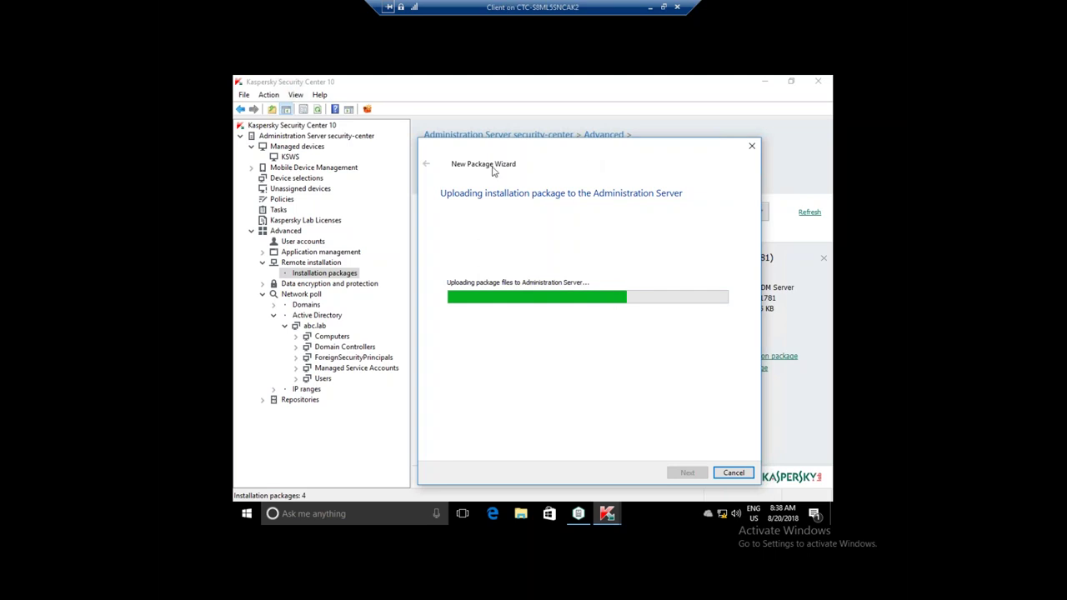
click(653, 7)
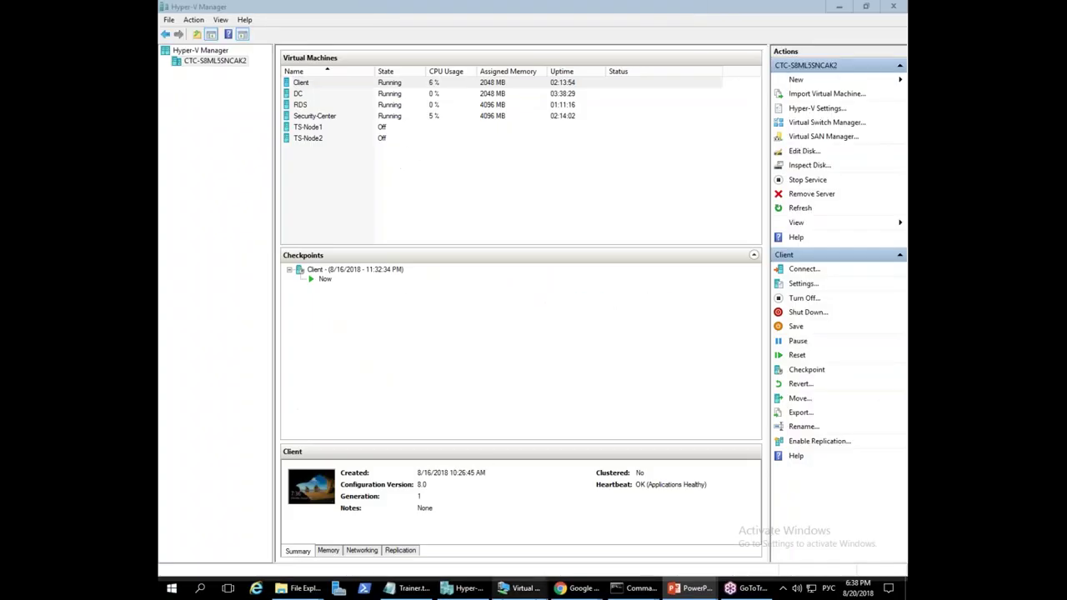
- Show the Демо presentation slideshow, then return to the Client VM connection window
mouse_move(689, 587)
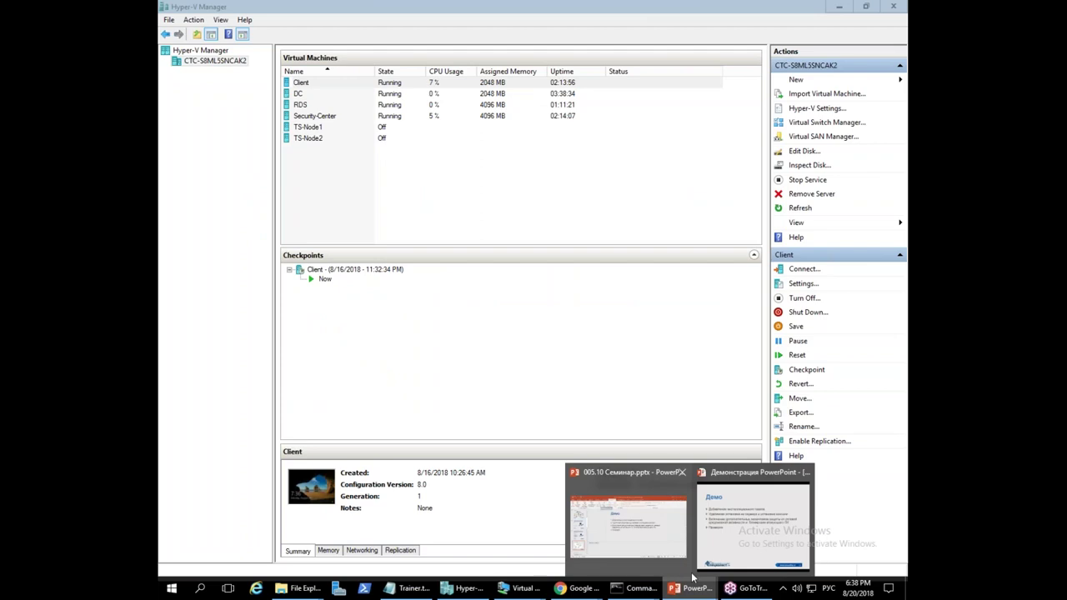
click(720, 534)
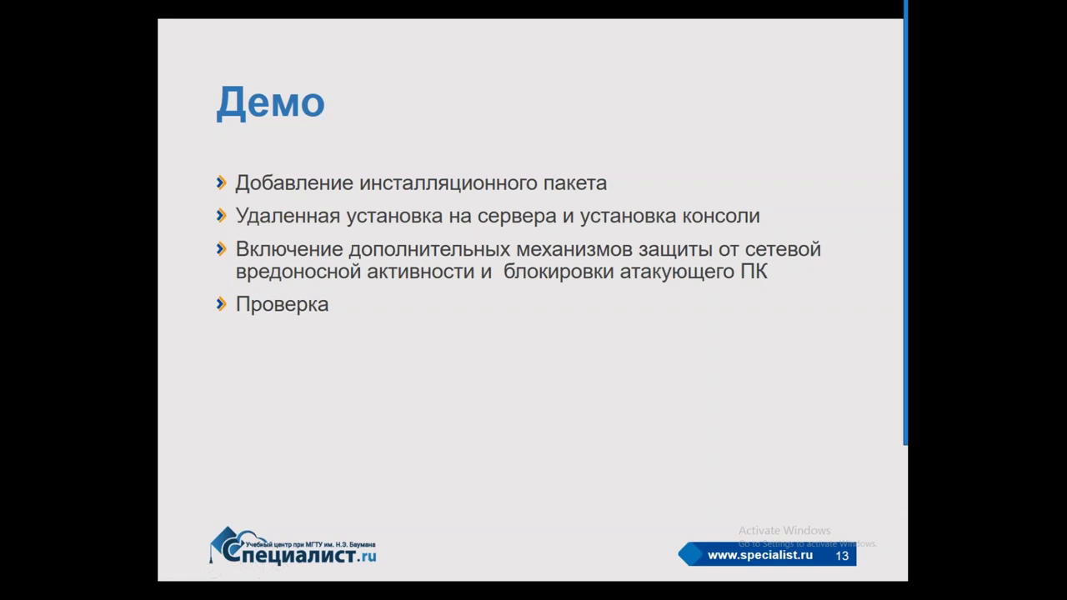
key(alt+Tab)
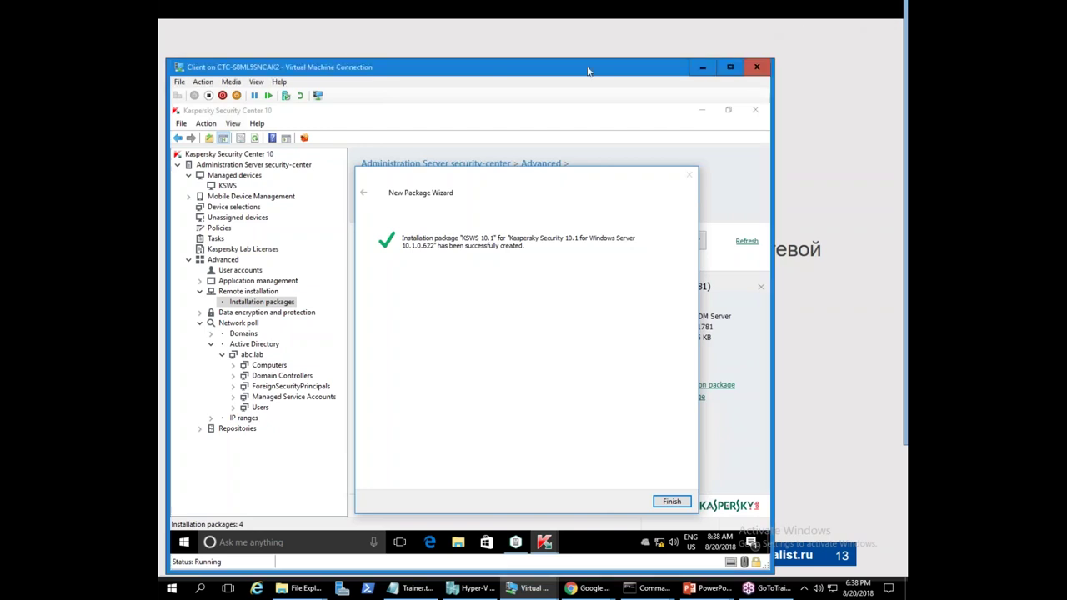
drag(590, 68, 603, 42)
- Switch the VM to full screen, finish the wizard, and select the new KSWS 10.1 package
click(268, 55)
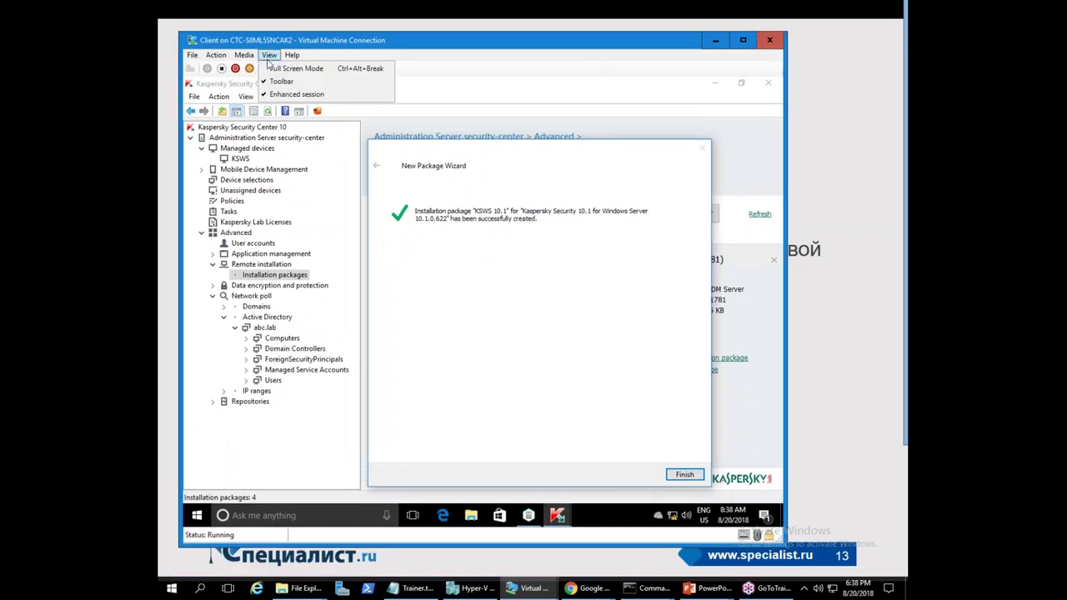
click(279, 68)
click(726, 471)
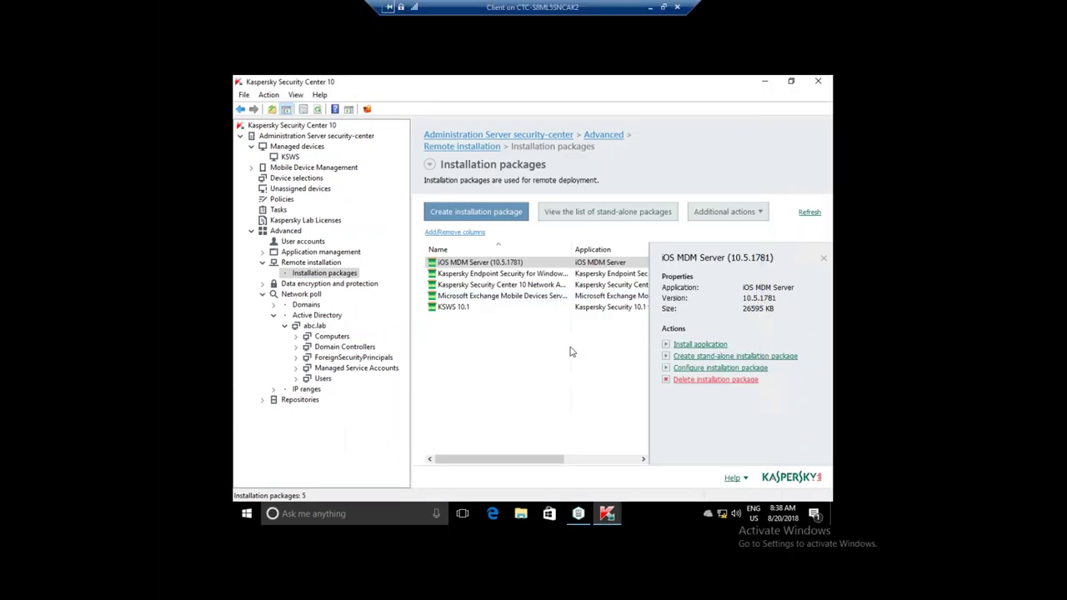
click(459, 307)
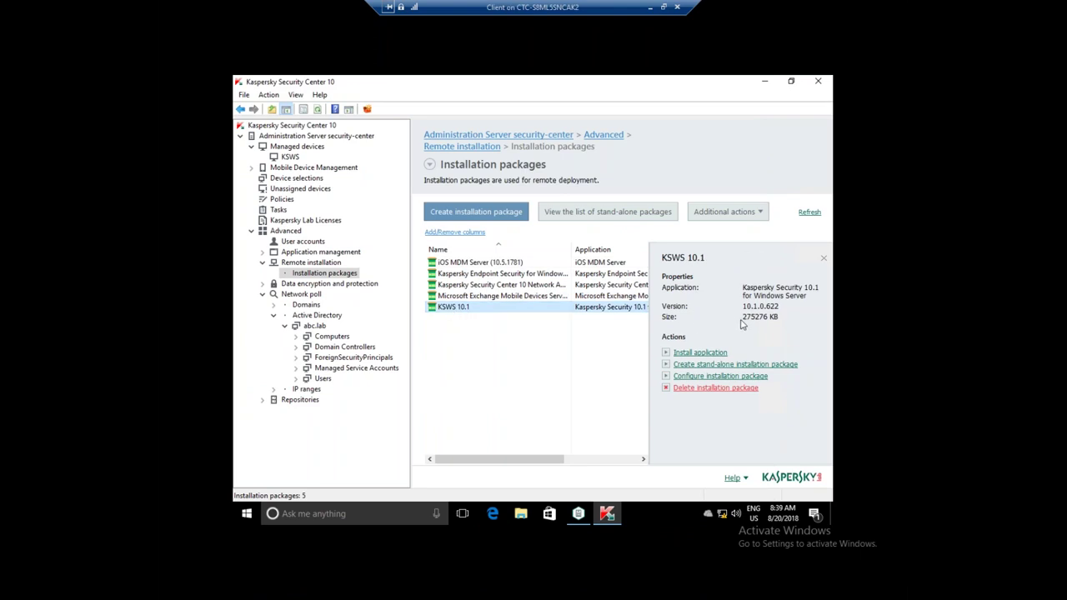
right_click(496, 310)
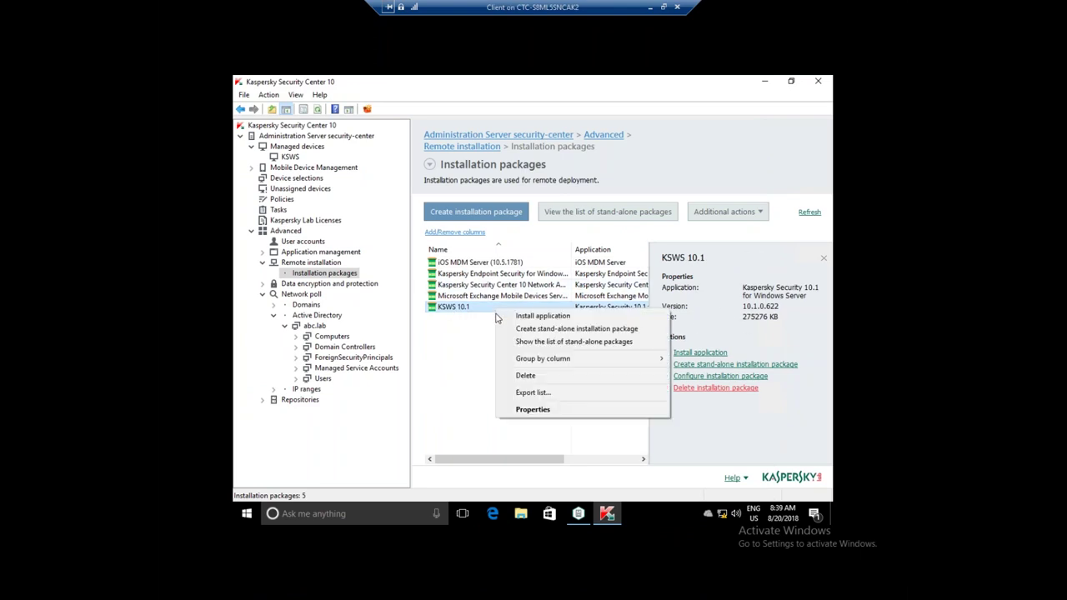
- Open the KSWS 10.1 package properties and review its Components to install list under Settings
click(538, 410)
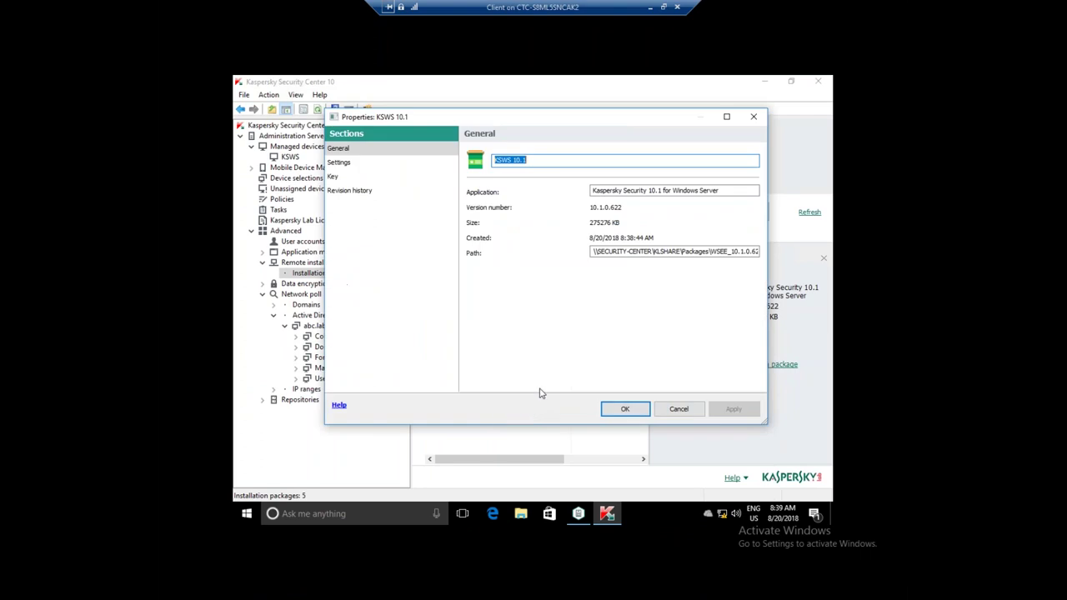
click(375, 162)
drag(755, 185, 549, 214)
scroll(601, 198, up, 5)
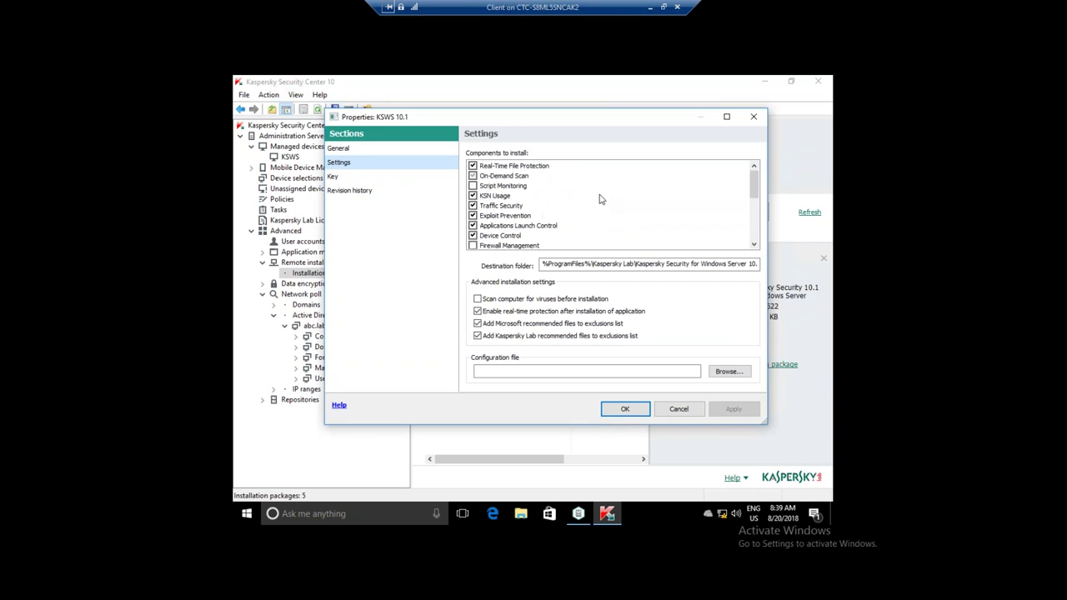
scroll(596, 201, down, 5)
scroll(600, 200, up, 5)
scroll(504, 222, down, 5)
scroll(504, 219, up, 2)
scroll(511, 194, down, 1)
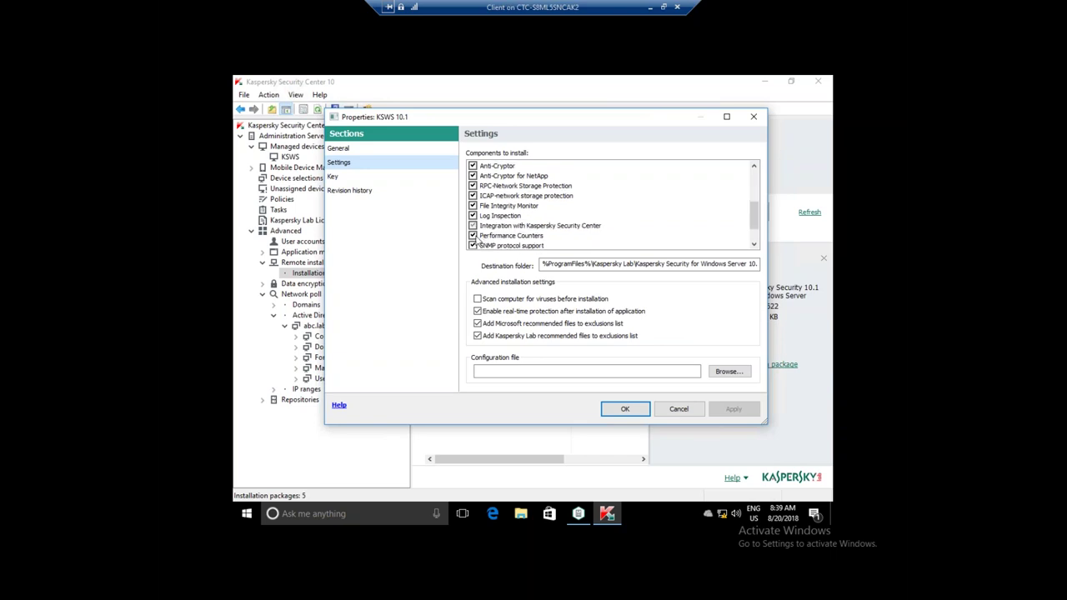
scroll(499, 236, down, 1)
scroll(500, 236, up, 5)
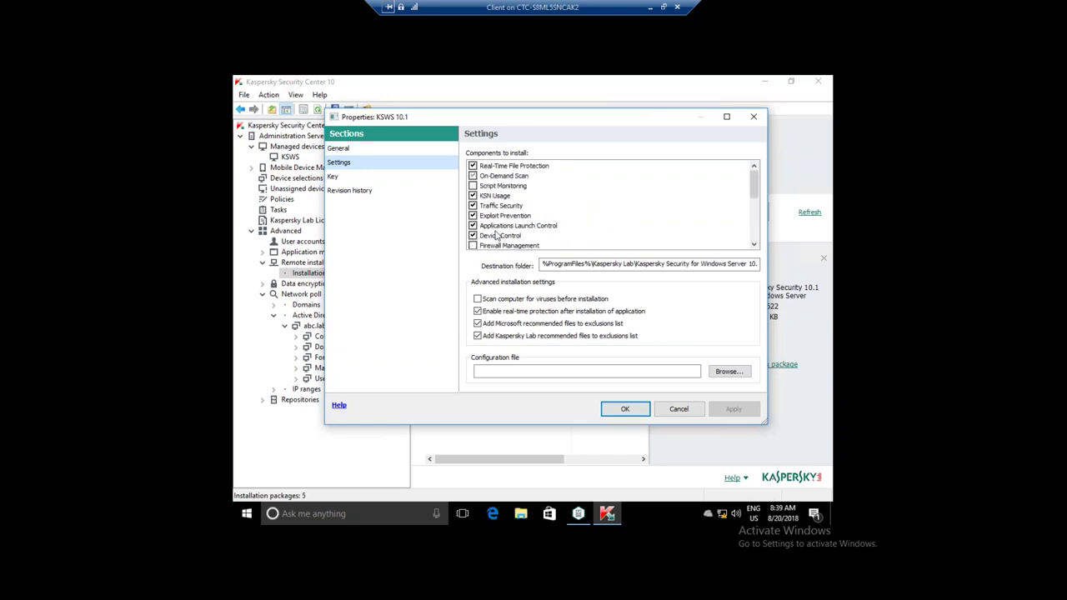
- Untick Device Control in the KSWS 10.1 components to install
click(473, 195)
click(473, 237)
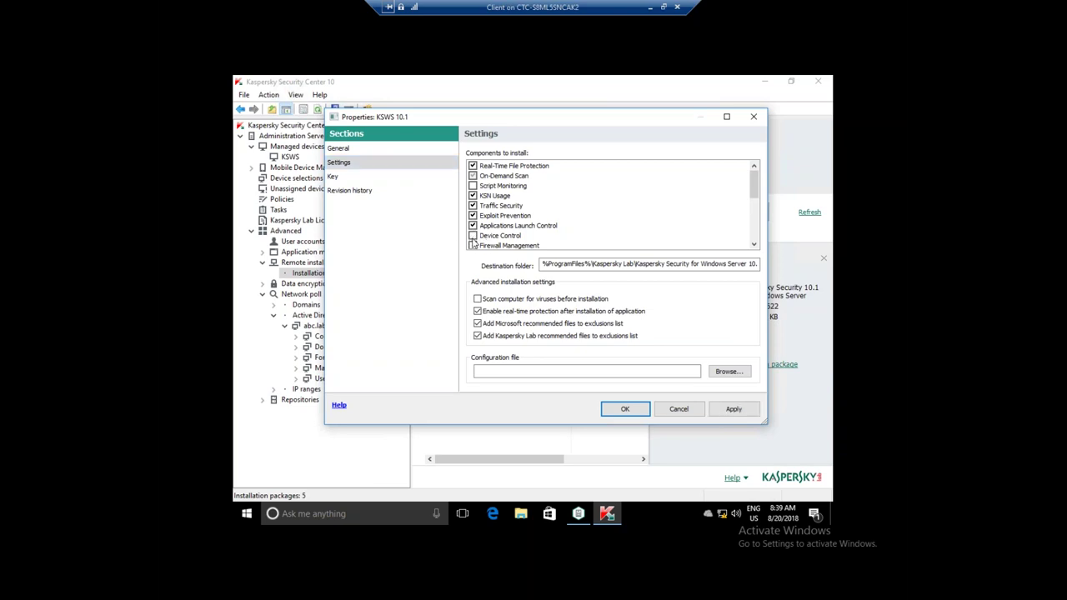
click(490, 238)
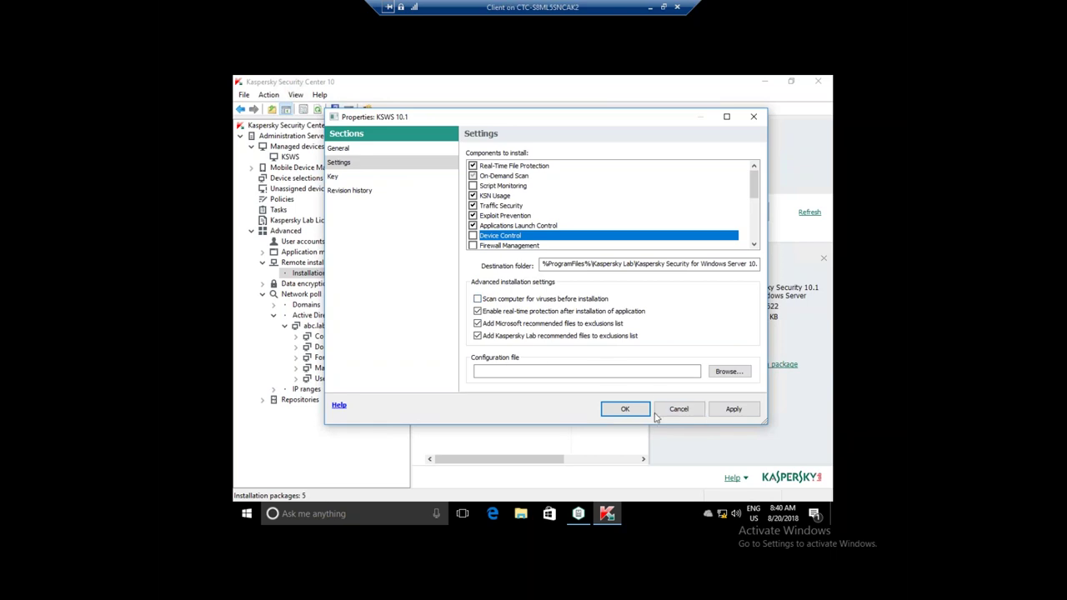
- Save the KSWS 10.1 package properties with OK and go to the Tasks list
click(687, 412)
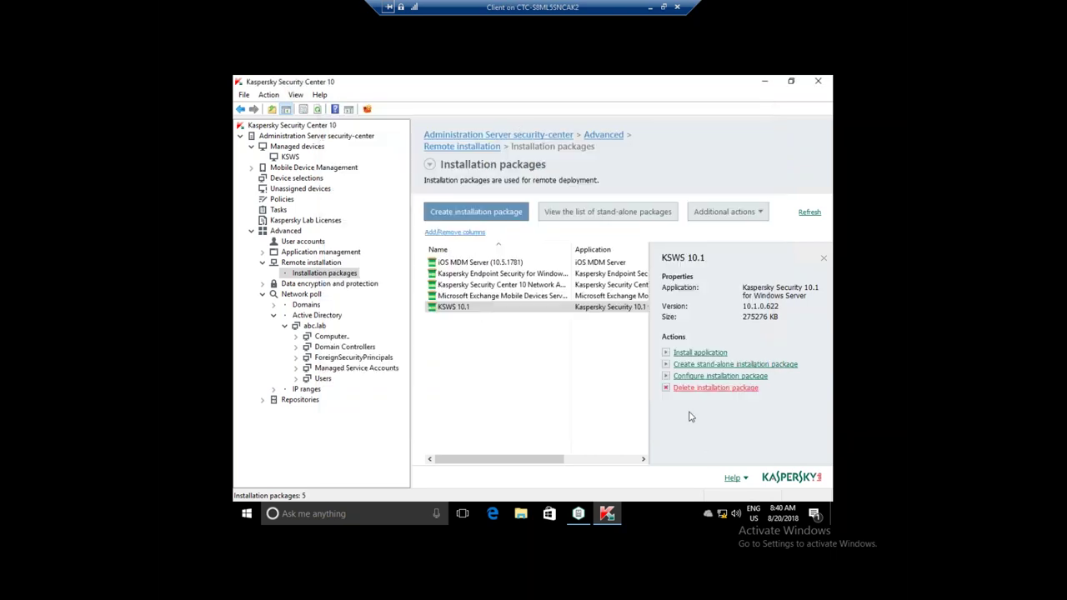
click(440, 309)
click(279, 209)
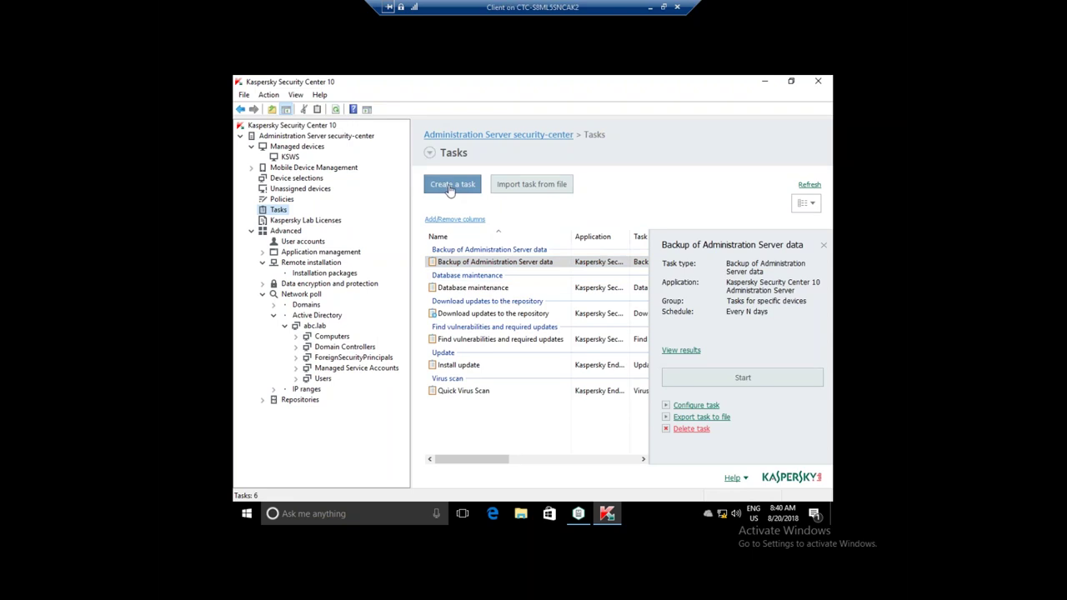
- Start a new Install application remotely task and advance to choosing the KSWS 10.1 package
click(443, 188)
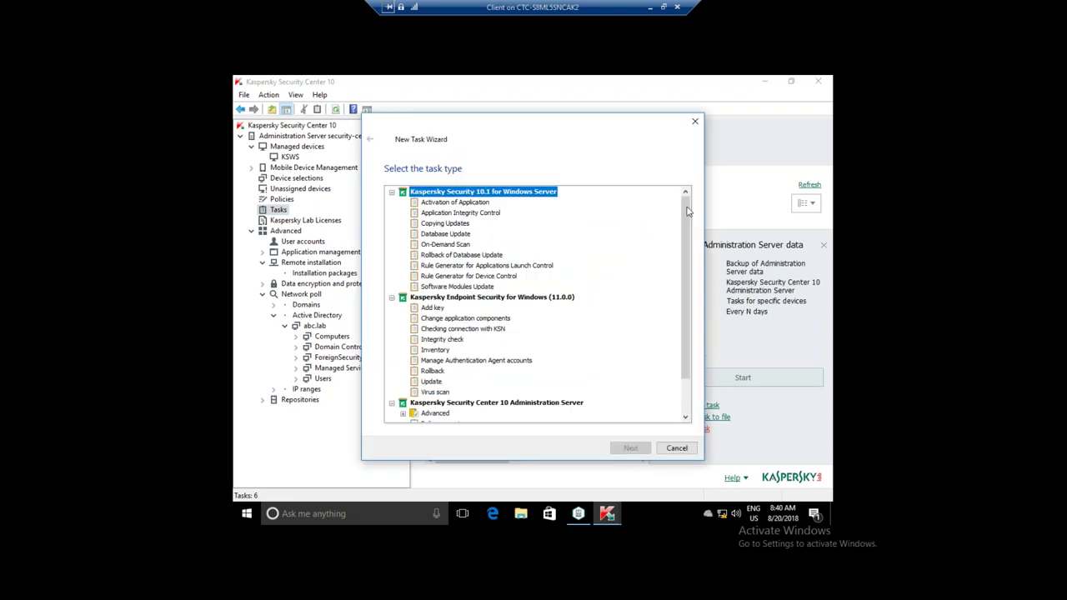
scroll(685, 247, down, 1)
click(458, 402)
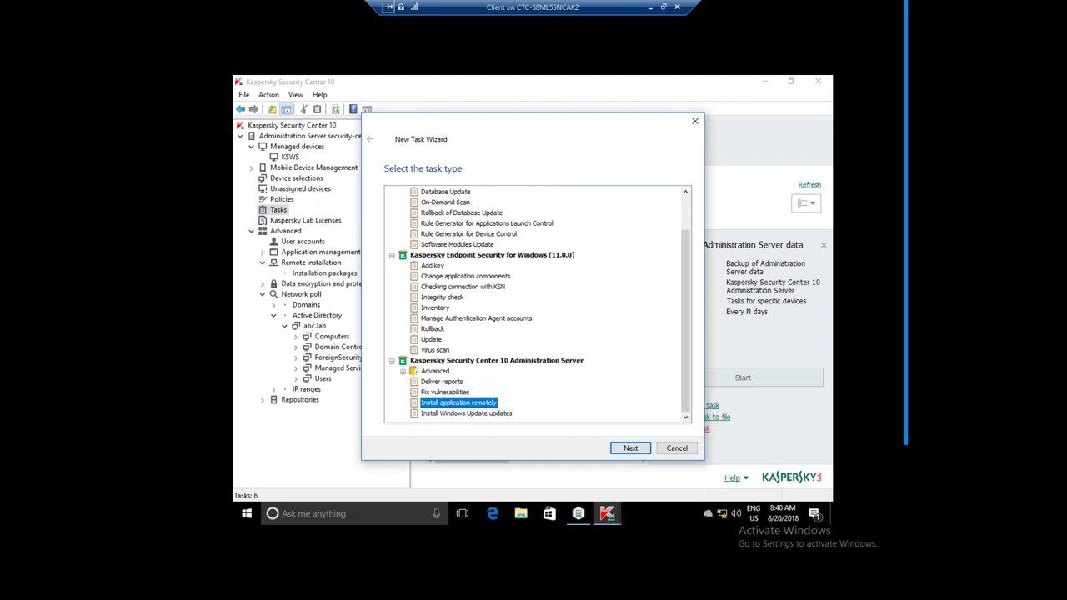
click(663, 7)
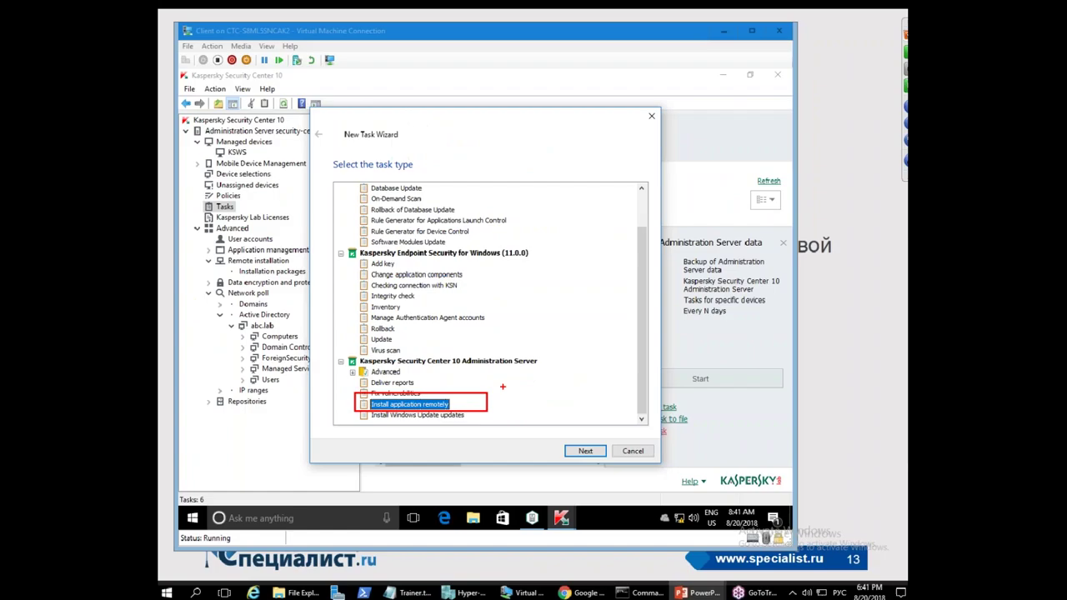
click(585, 451)
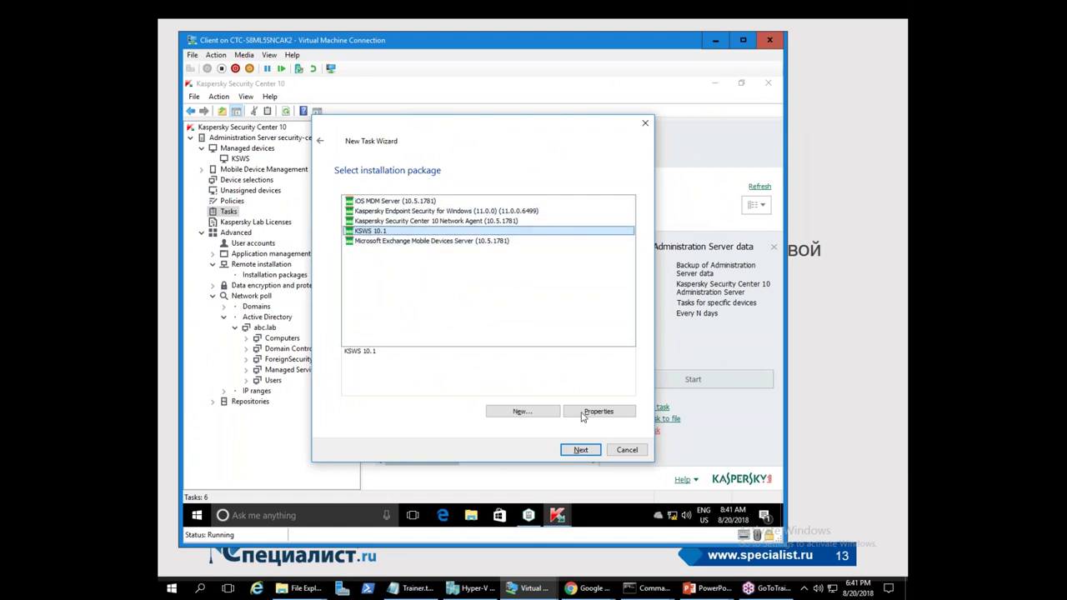
- Confirm KSWS 10.1 with Network Agent, keeping default download and prompt-to-restart settings
click(581, 450)
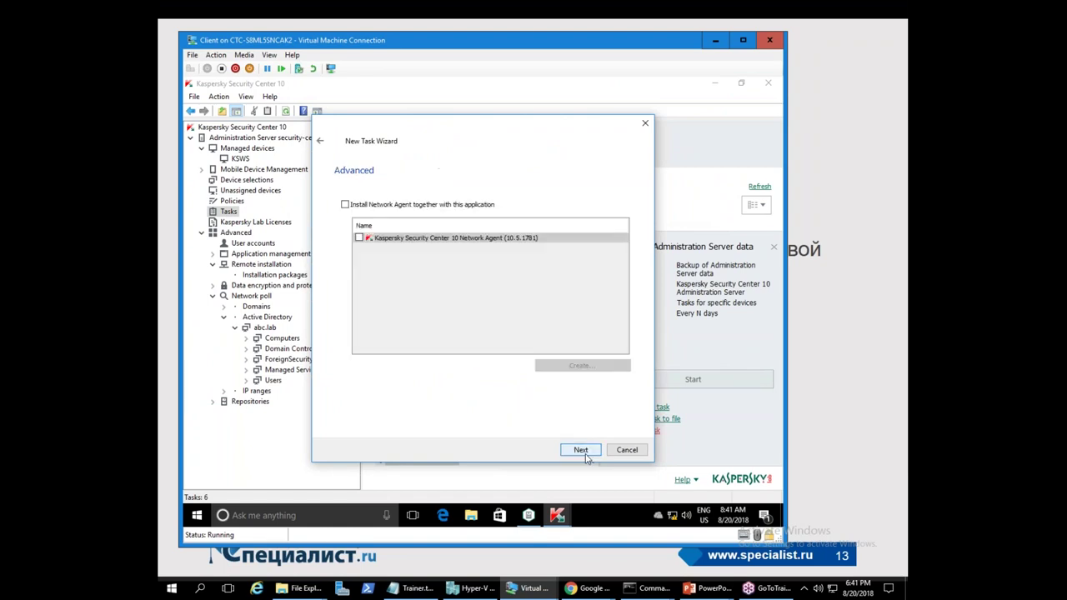
click(344, 204)
click(360, 237)
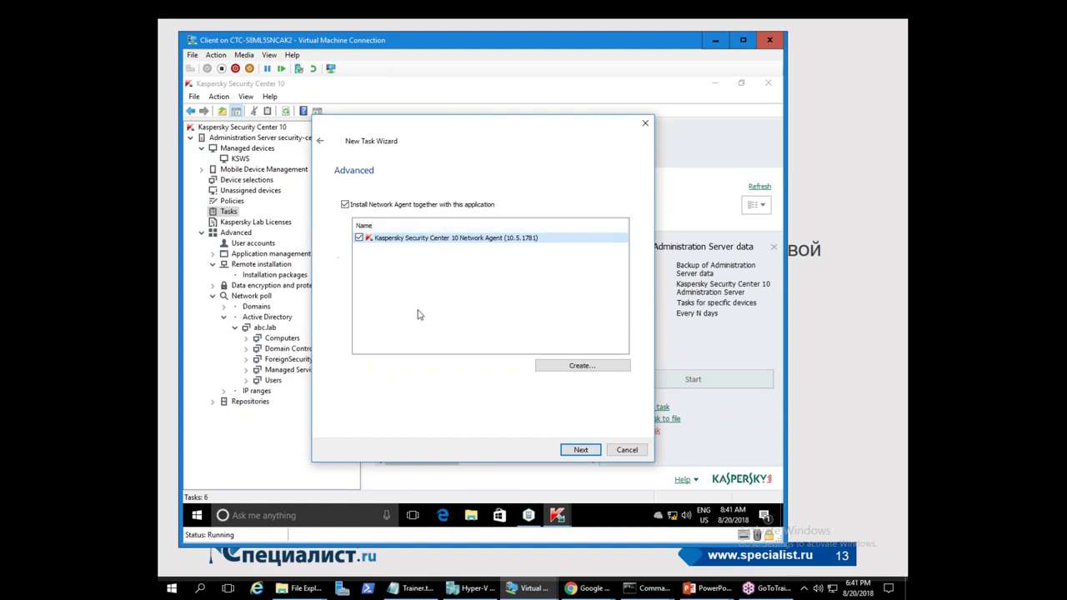
click(581, 449)
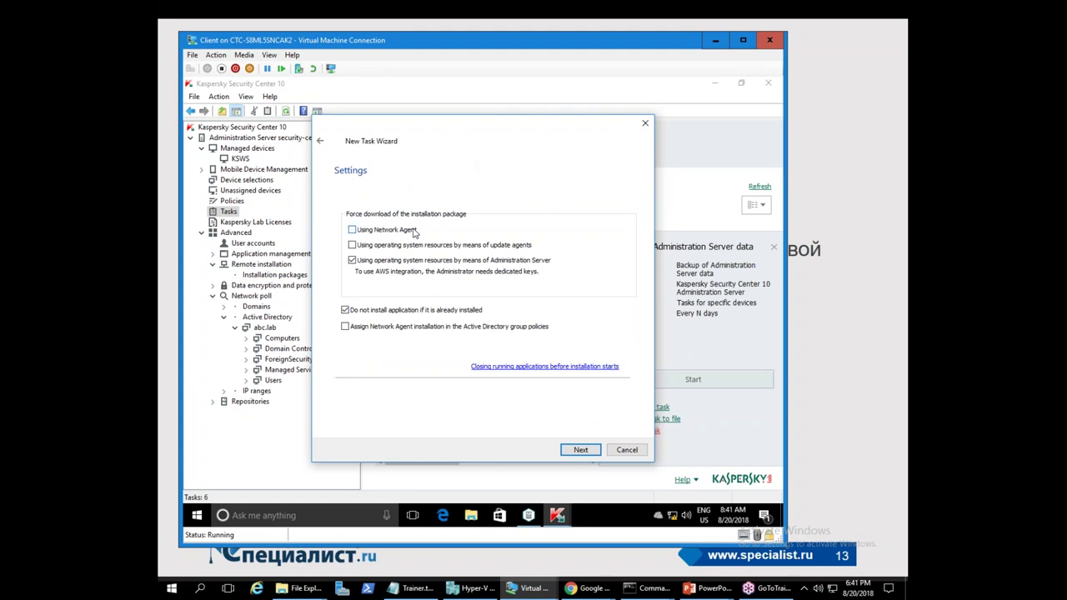
click(575, 452)
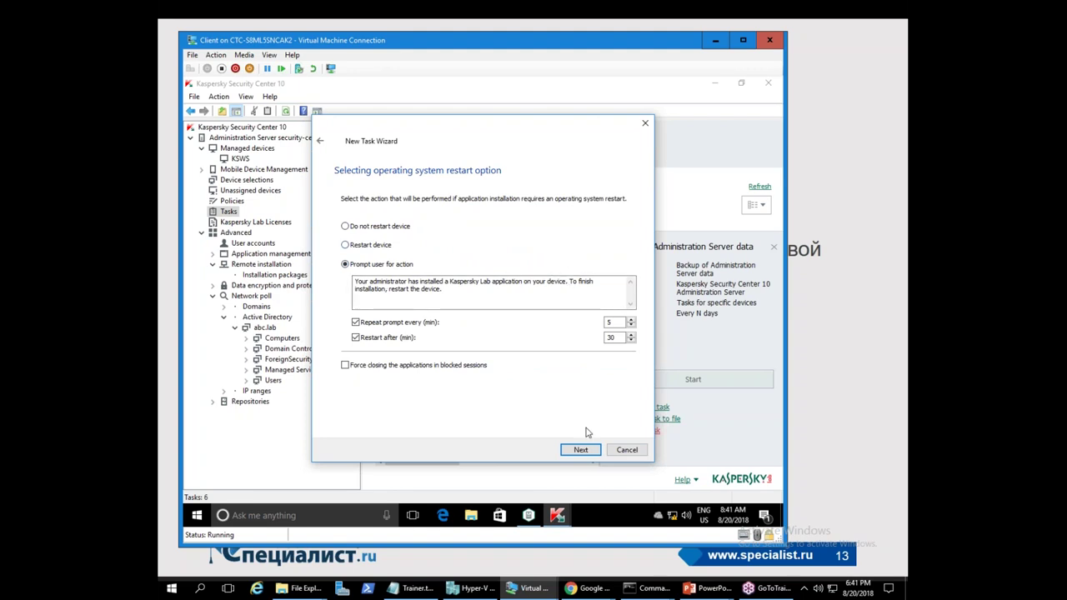
click(579, 454)
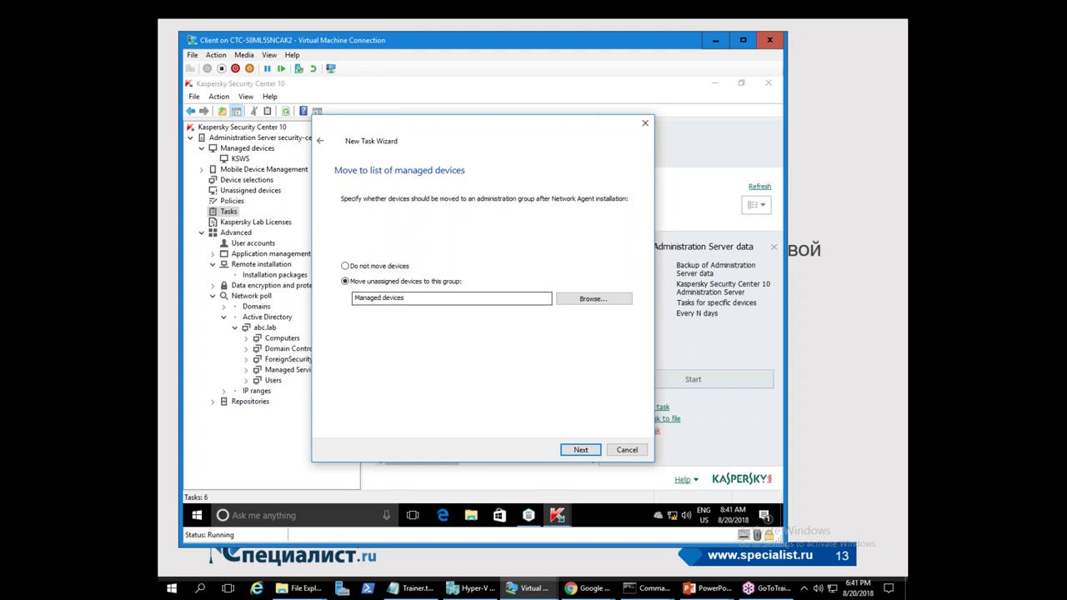
- Set unassigned devices to move into Managed devices\KSWS after installation
drag(385, 127, 457, 126)
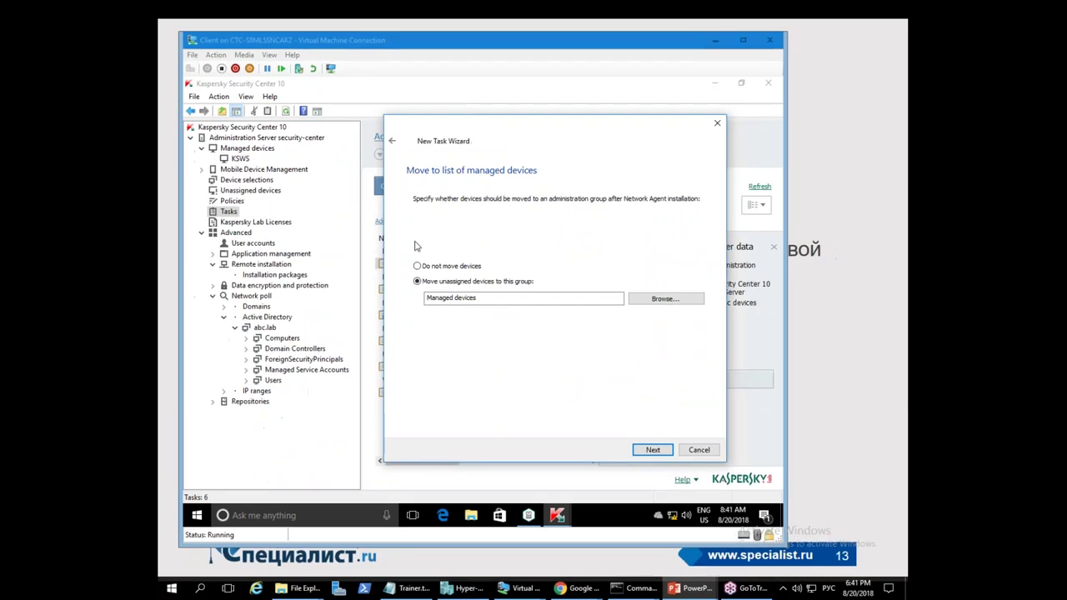
click(456, 267)
click(451, 282)
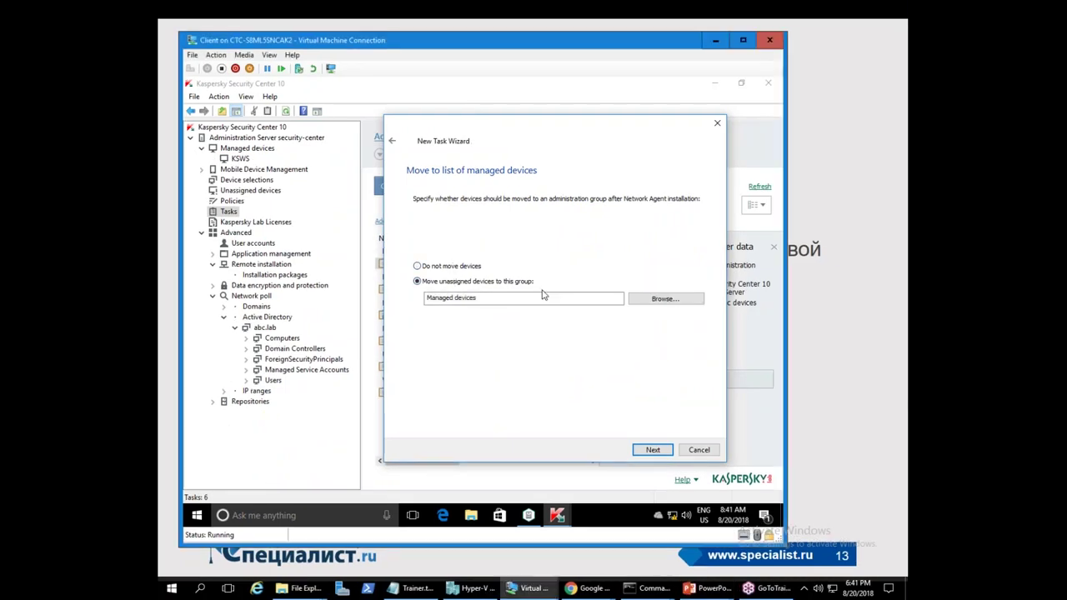
click(665, 299)
click(449, 230)
click(475, 249)
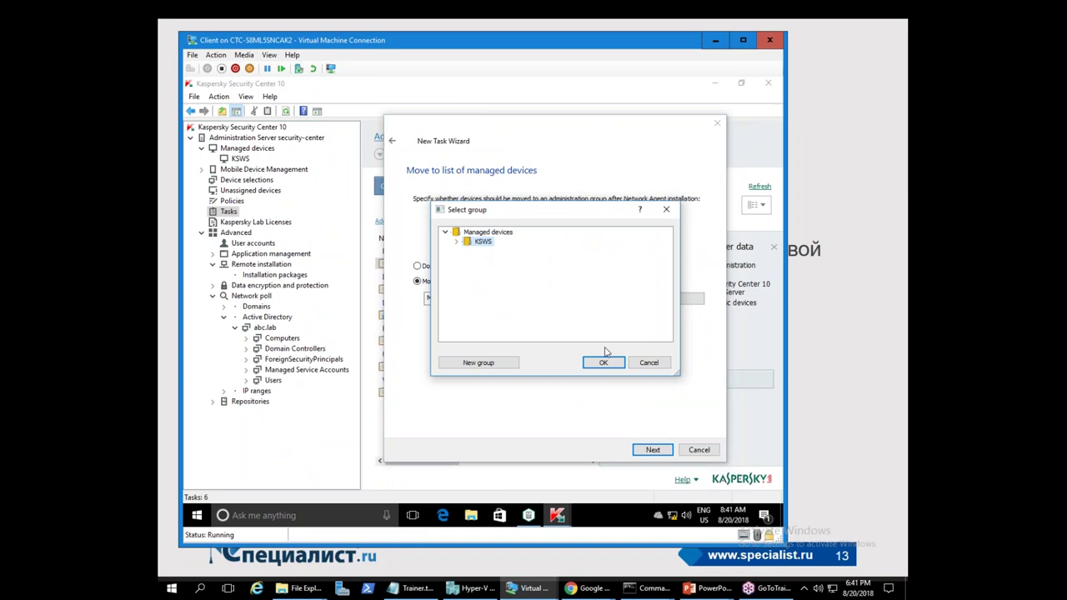
click(607, 365)
click(418, 266)
click(636, 447)
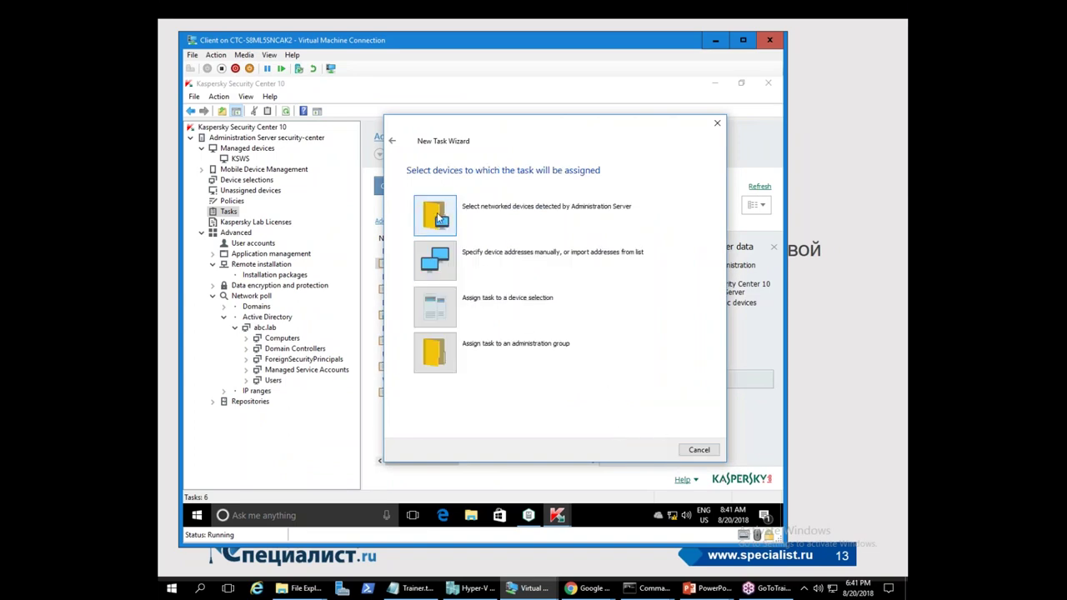
- Target the RDS server from the KSWS group among networked devices
click(446, 223)
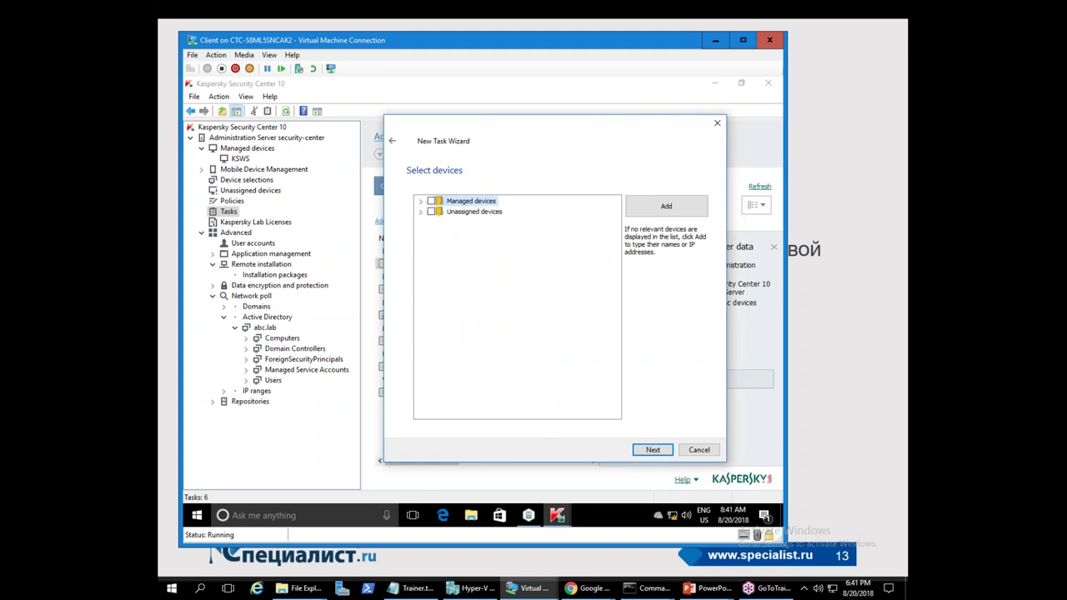
click(420, 213)
click(431, 222)
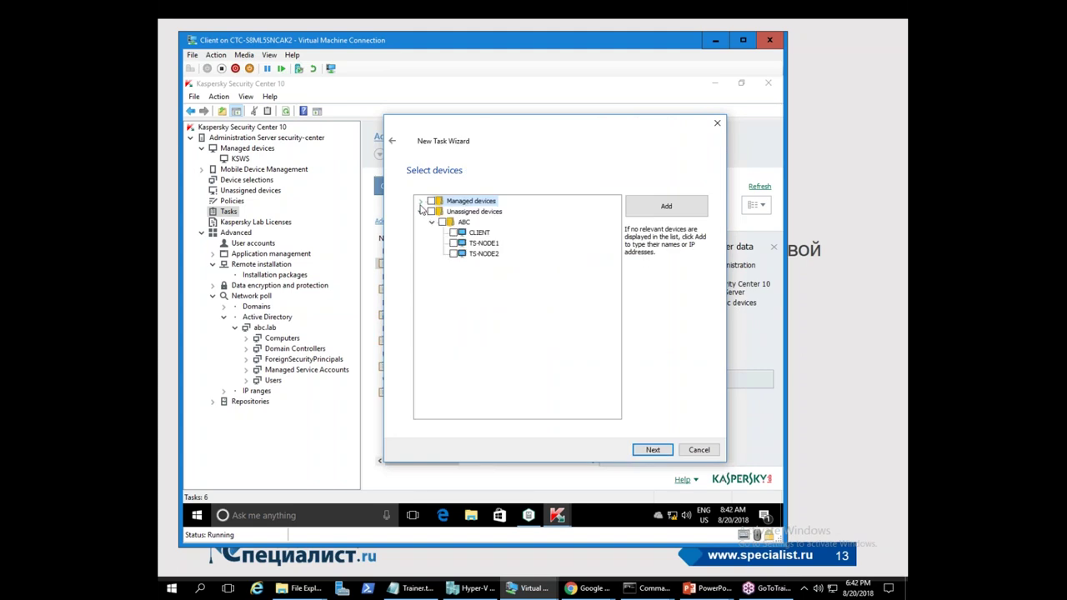
click(420, 202)
click(431, 212)
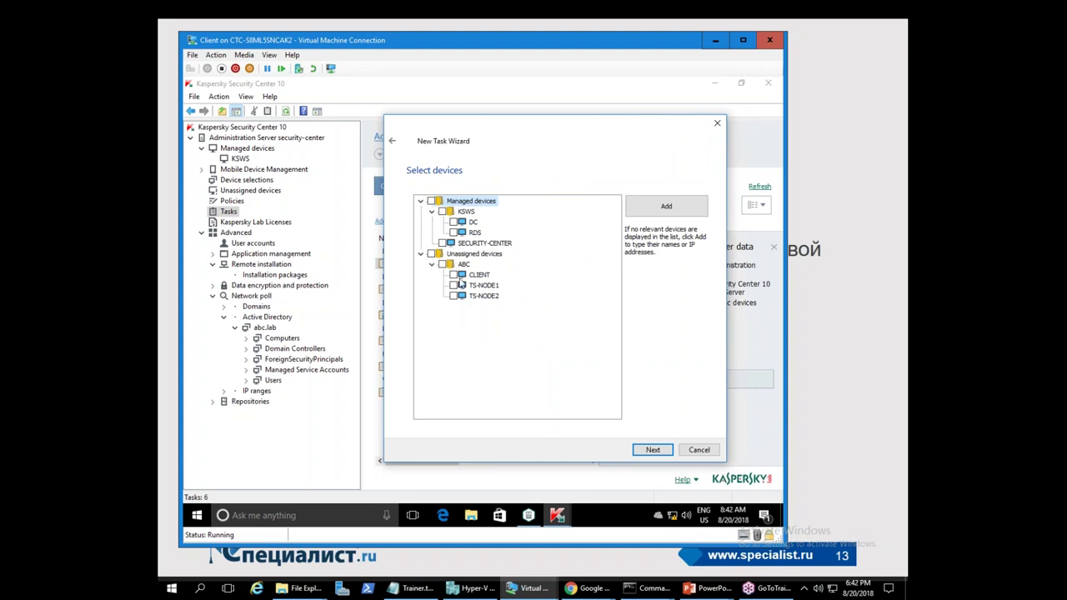
click(453, 233)
click(651, 451)
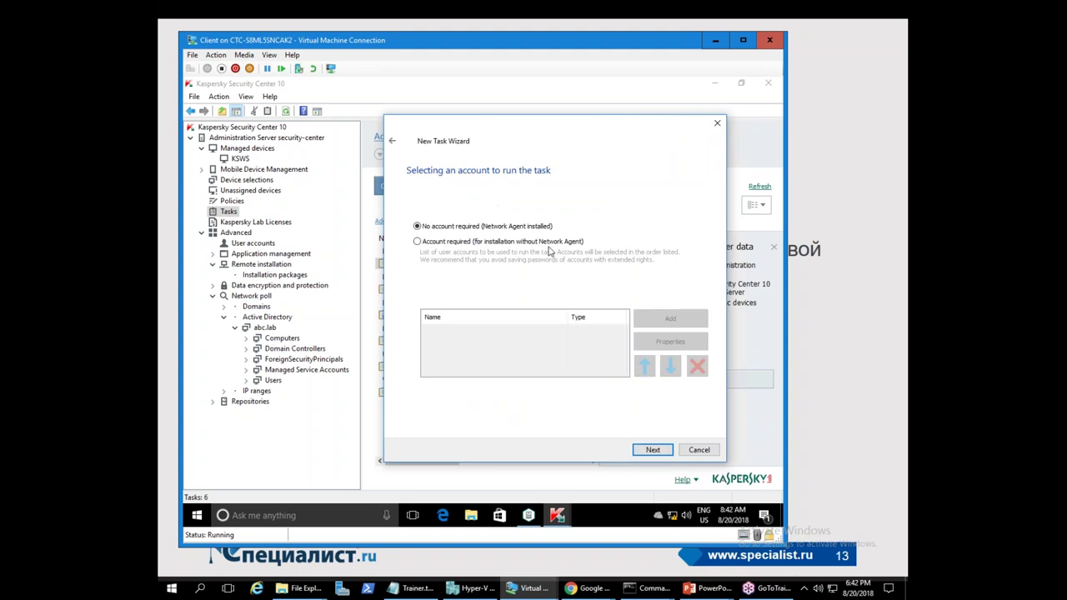
- Add the ABC domain administrator account and its password as the task account
click(463, 241)
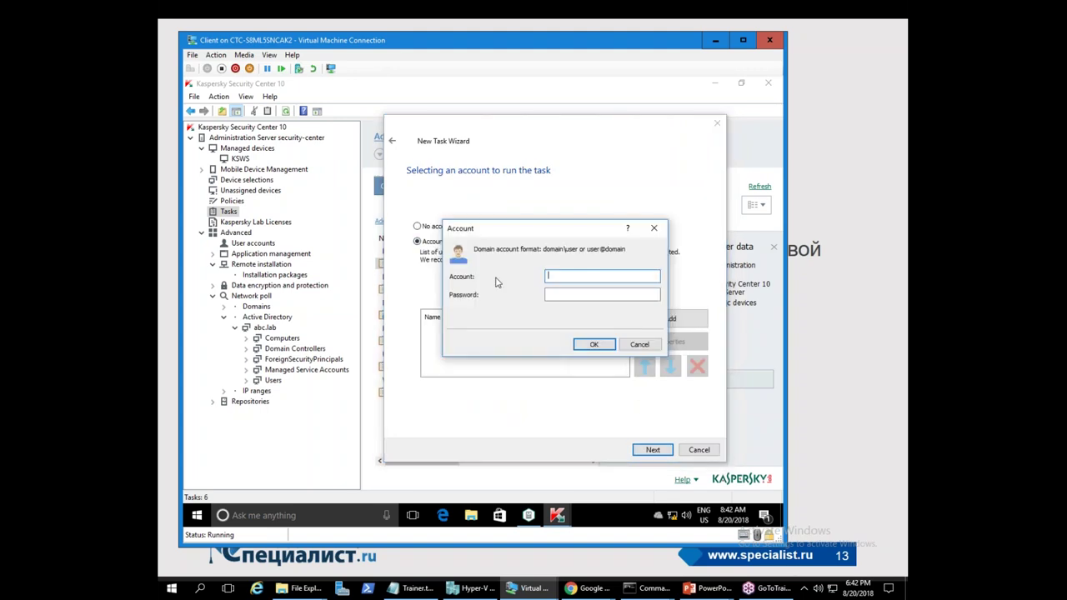
text(abc\administrator)
key(Tab)
text(P)
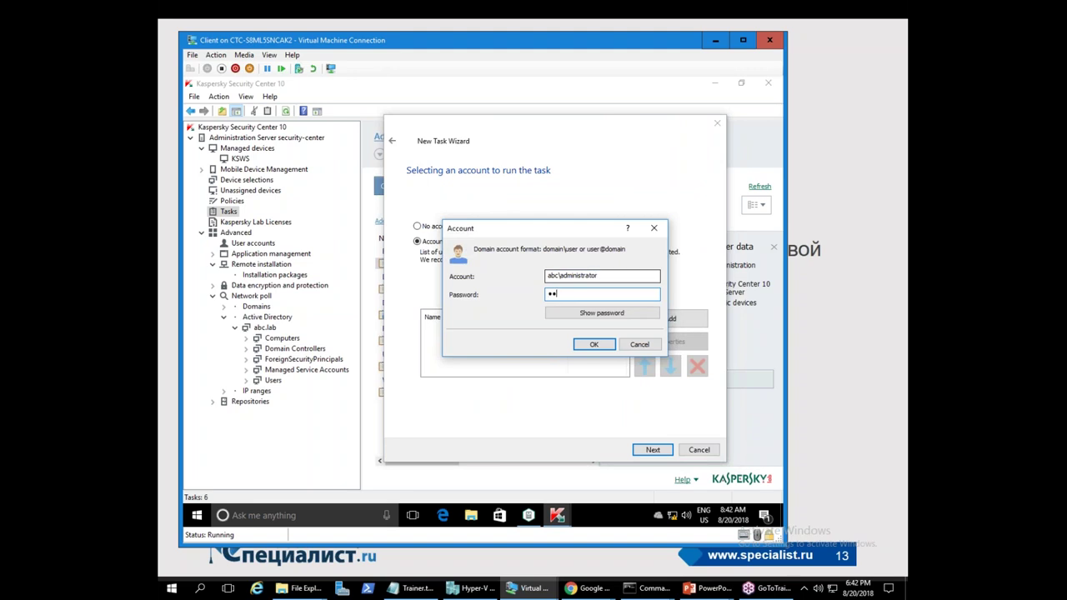
click(601, 314)
click(602, 316)
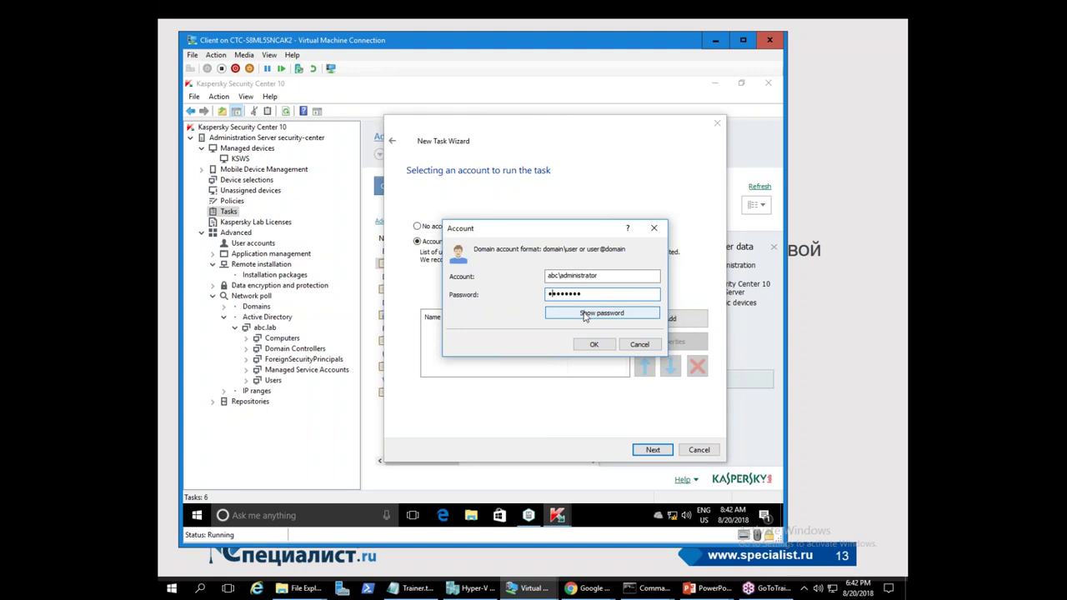
click(601, 313)
click(593, 345)
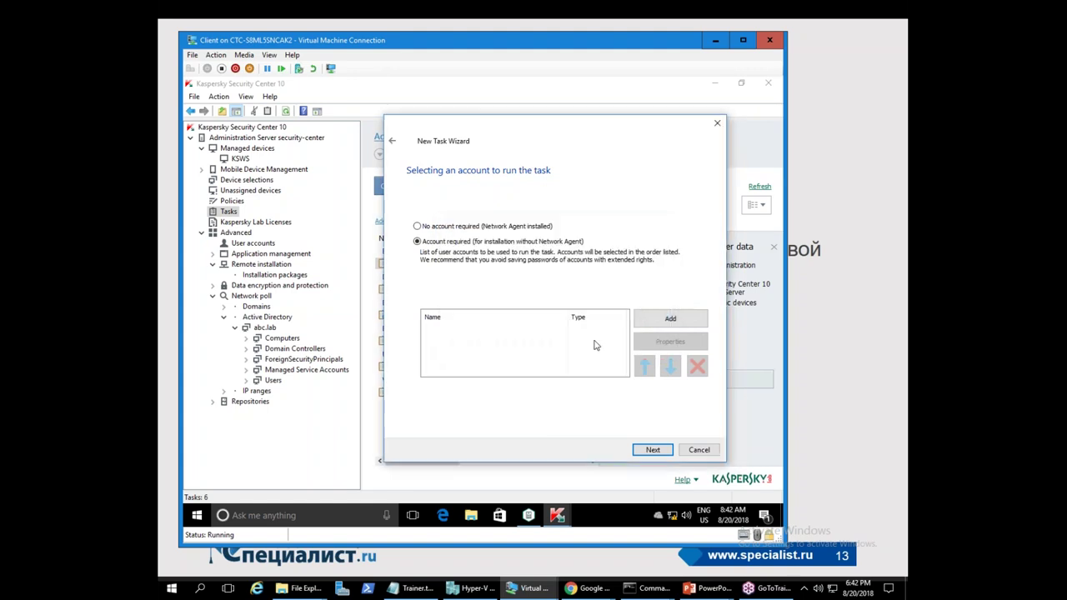
click(655, 451)
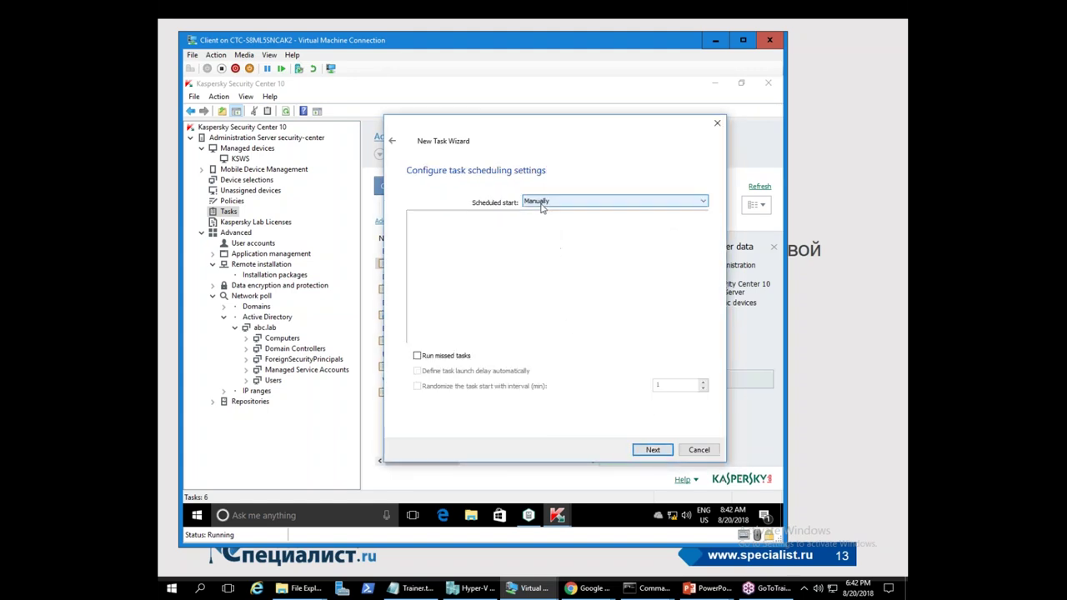
- Keep manual start, name the task 'Install application remotely KSWS 10.1', and finish the wizard
click(653, 450)
click(524, 283)
double_click(525, 284)
click(524, 283)
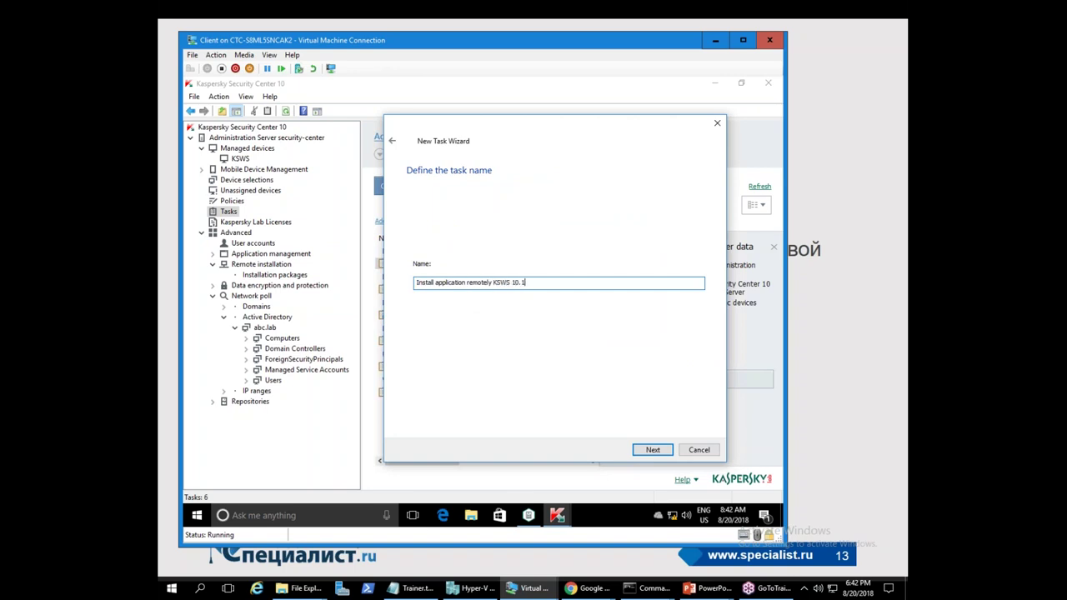
click(647, 455)
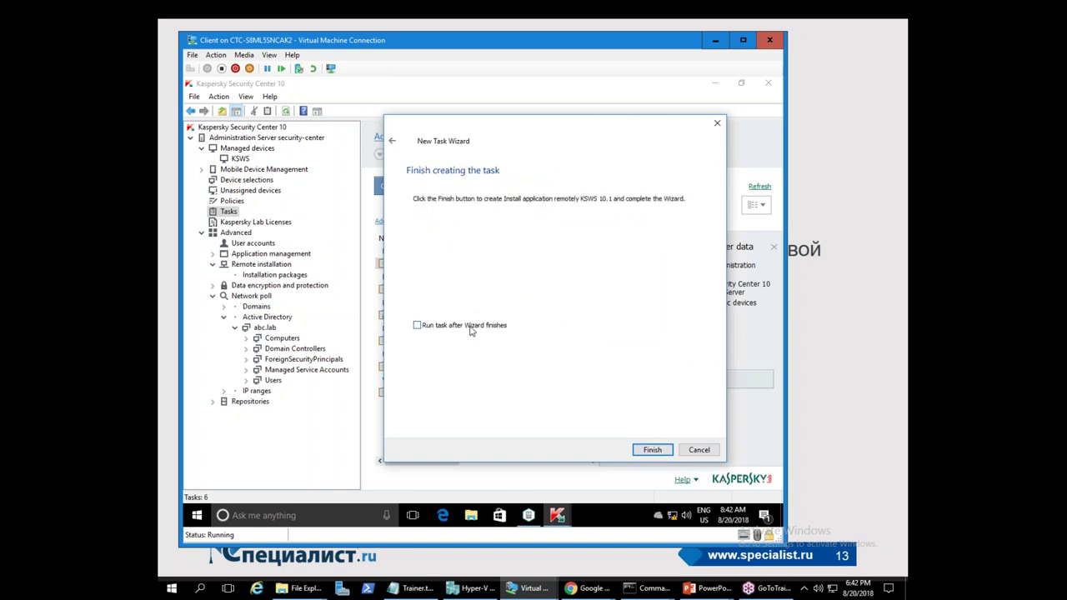
click(650, 449)
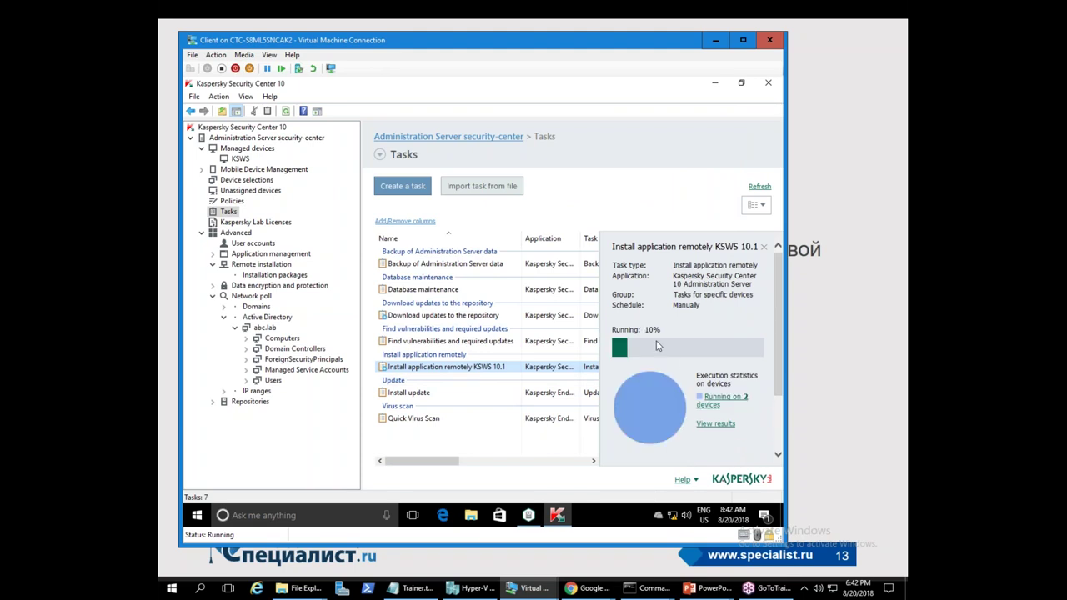
- Review and refresh the install task's results for DC and RDS, then start a new task
click(722, 399)
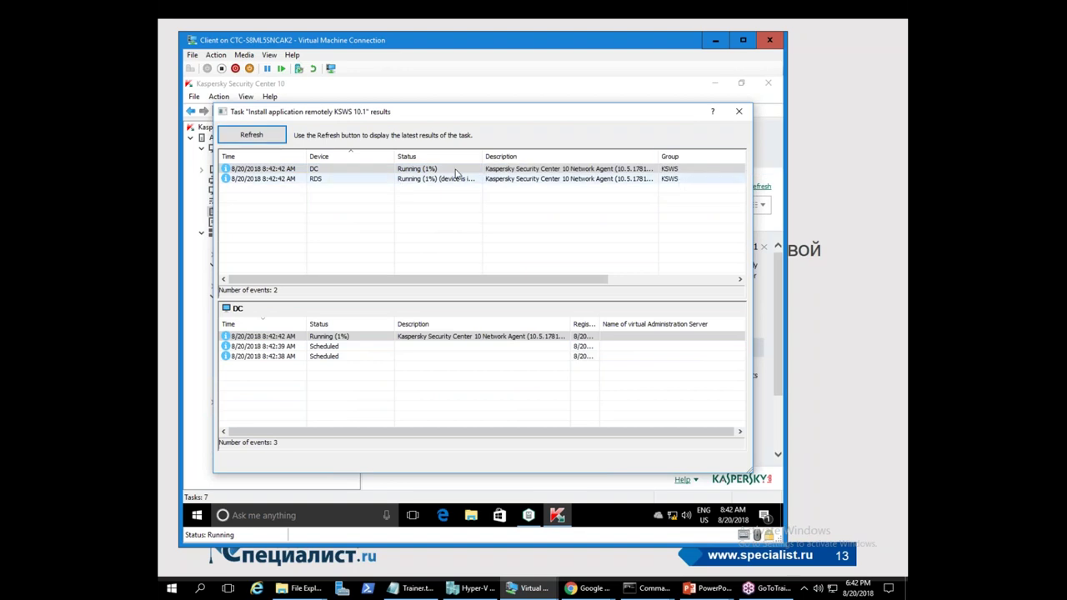
click(255, 137)
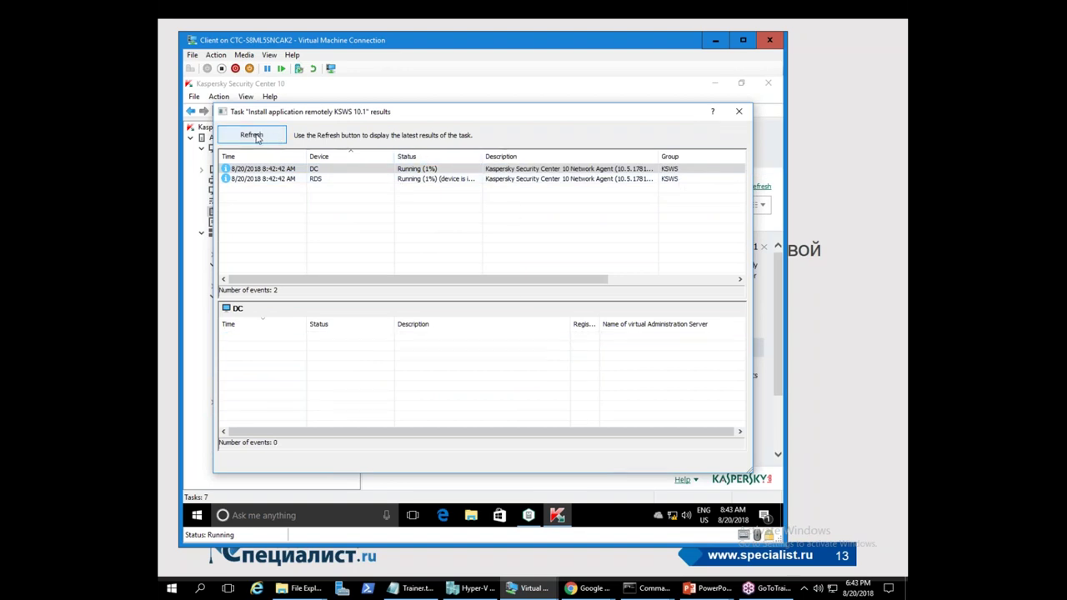
click(740, 114)
click(405, 192)
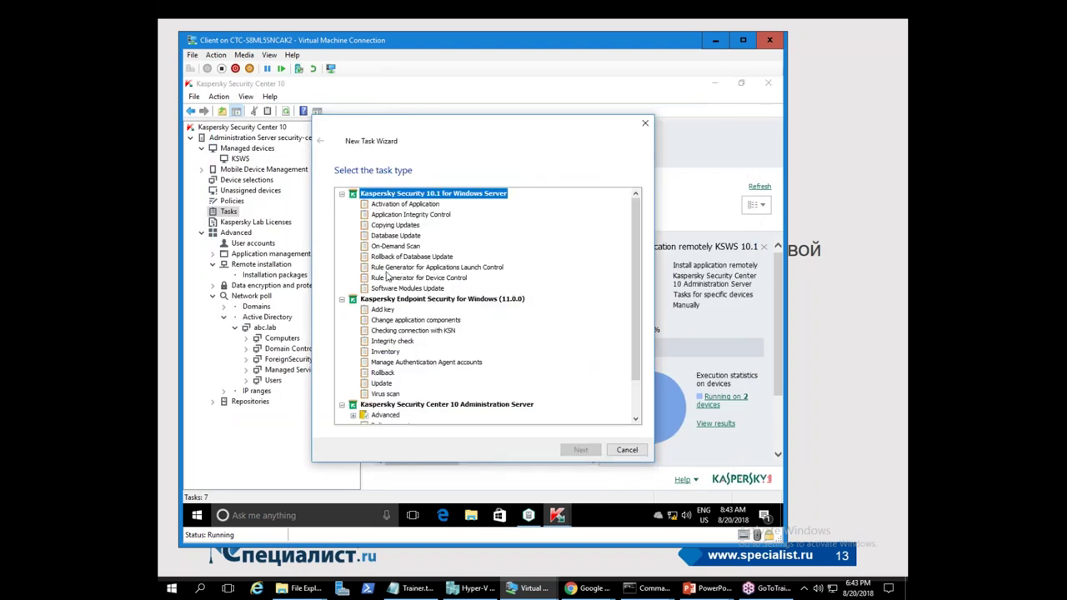
- Choose Install application remotely with KSWS 10.1 and Network Agent, keeping the prompt-to-restart default
scroll(400, 274, down, 2)
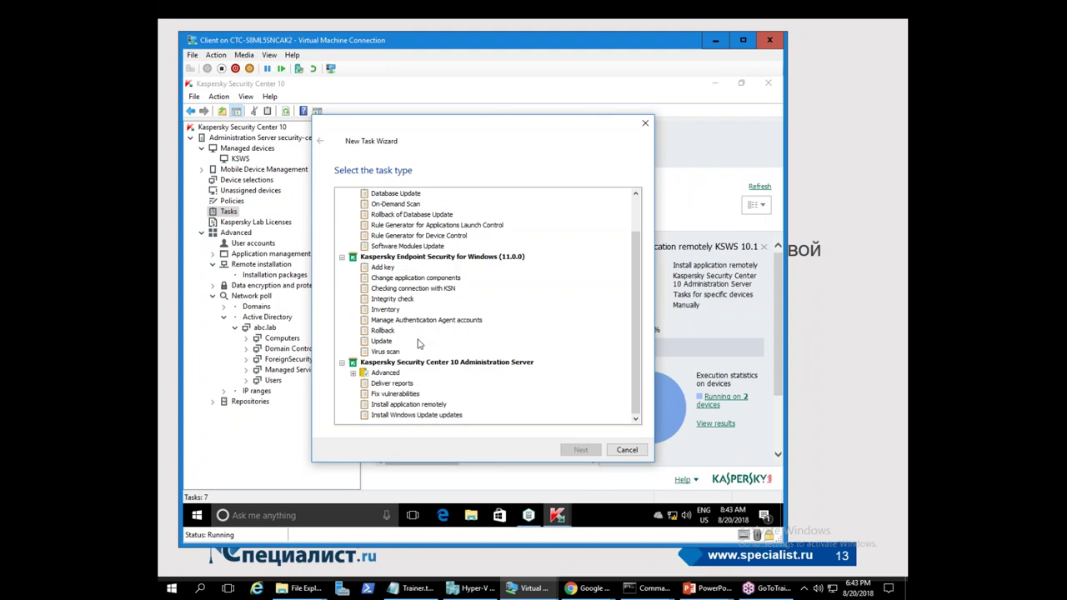
click(400, 404)
click(580, 449)
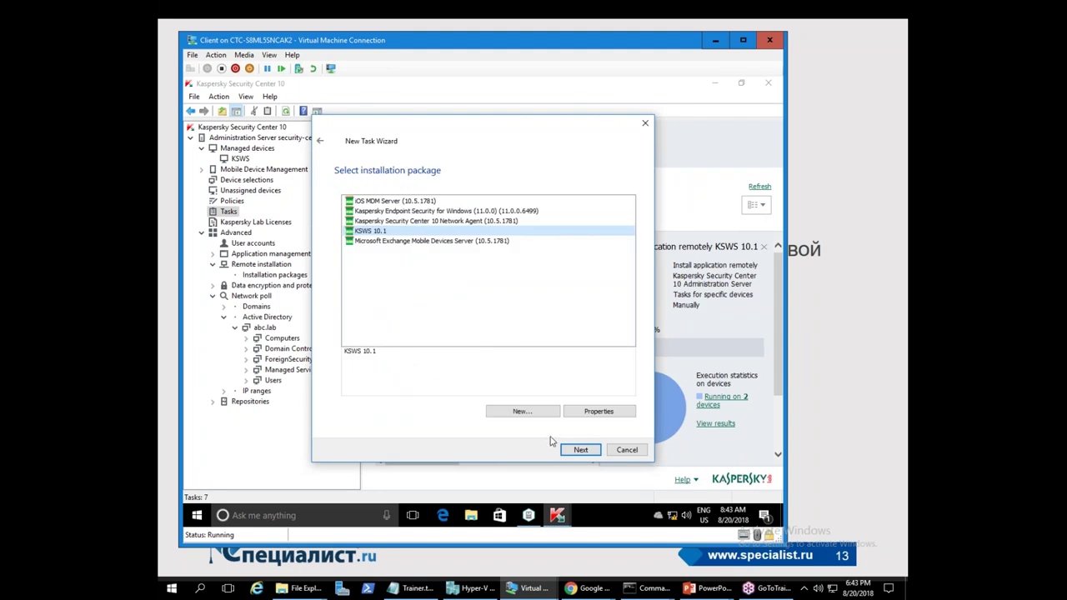
click(580, 449)
click(346, 204)
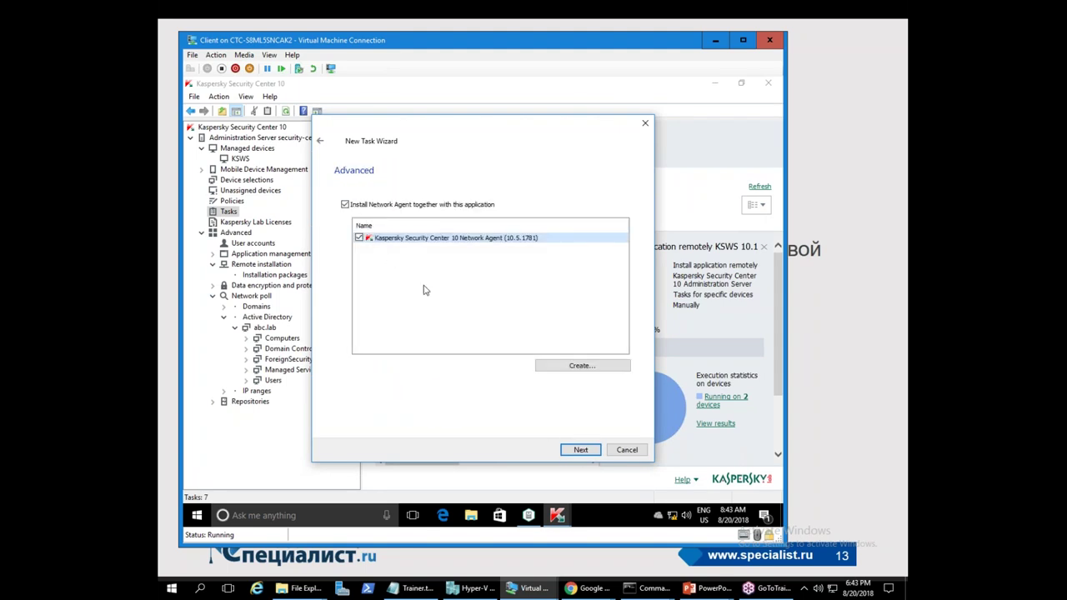
click(580, 449)
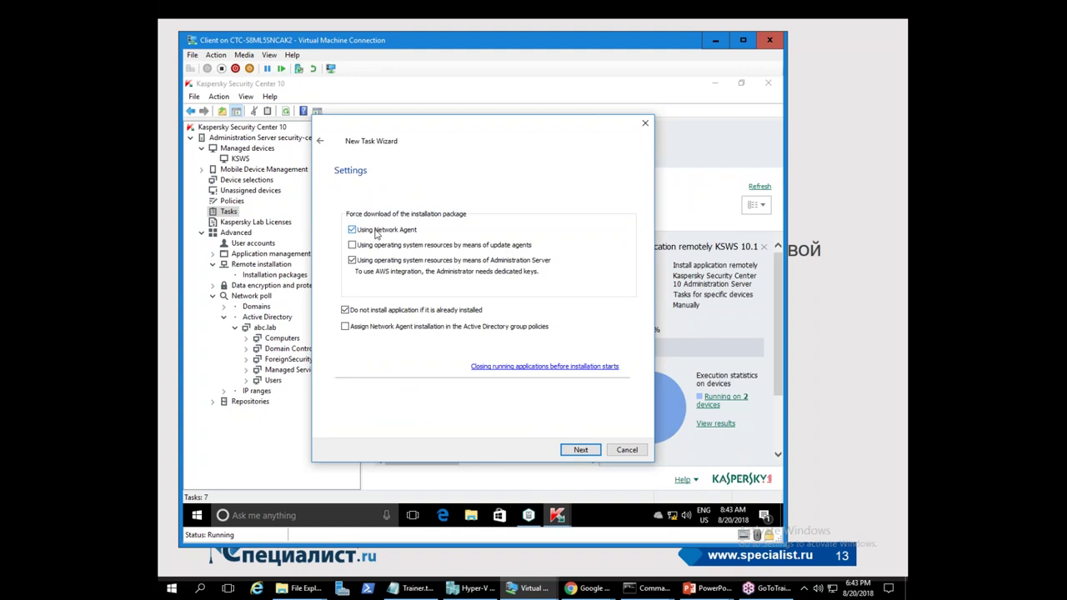
click(576, 451)
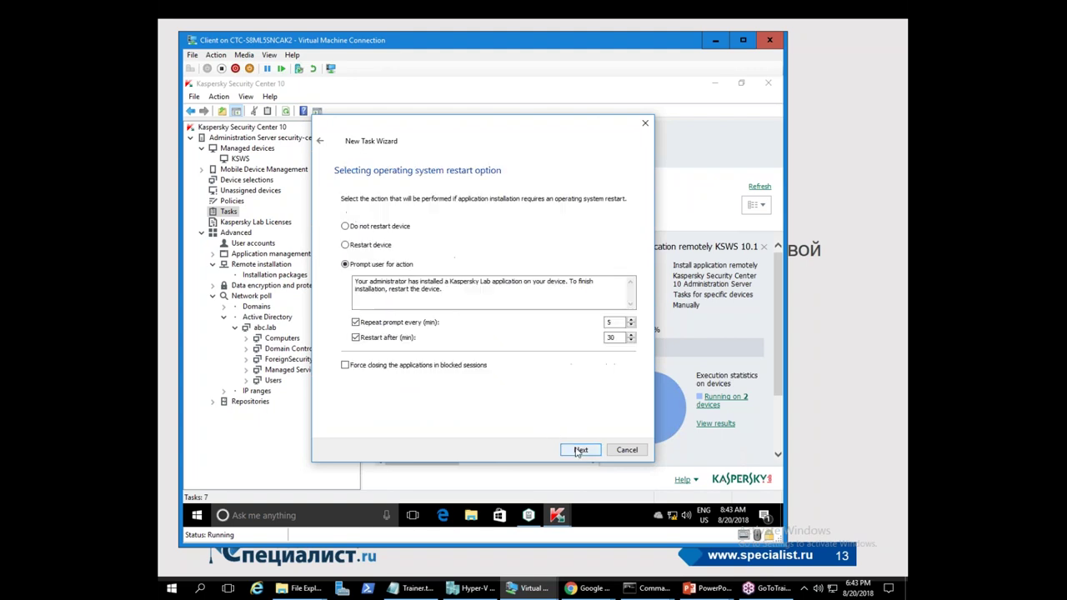
click(576, 451)
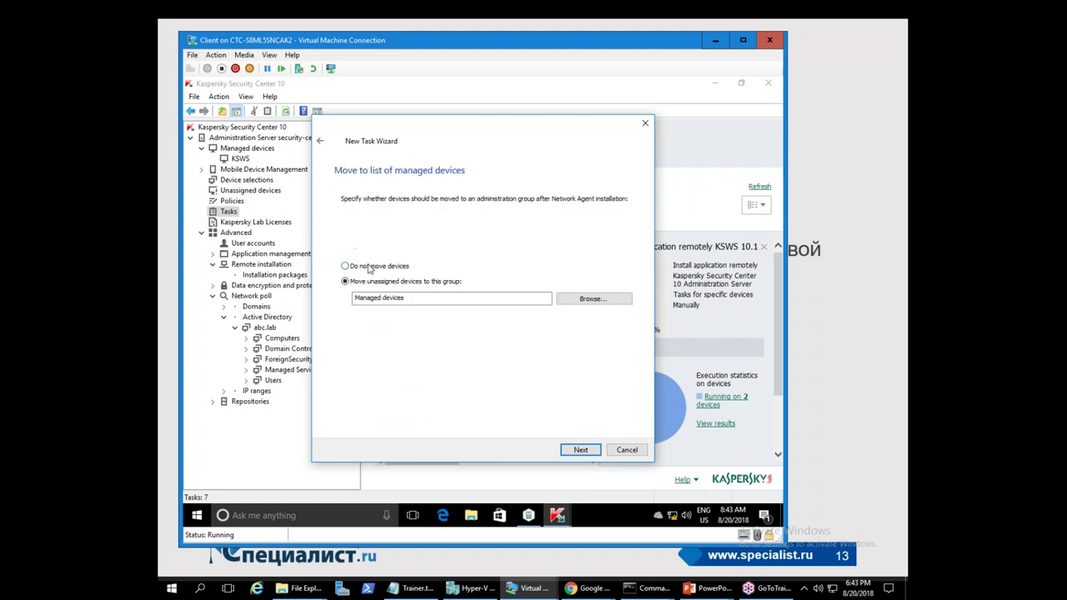
- Move devices to Managed devices\KSWS and target the SECURITY-CENTER computer
click(586, 297)
click(374, 234)
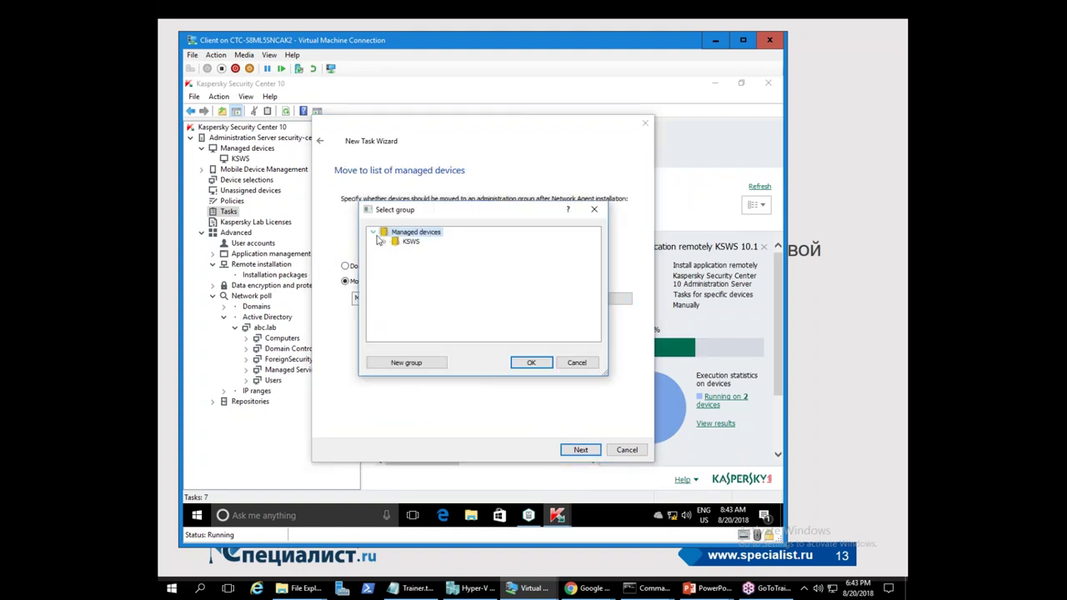
click(399, 244)
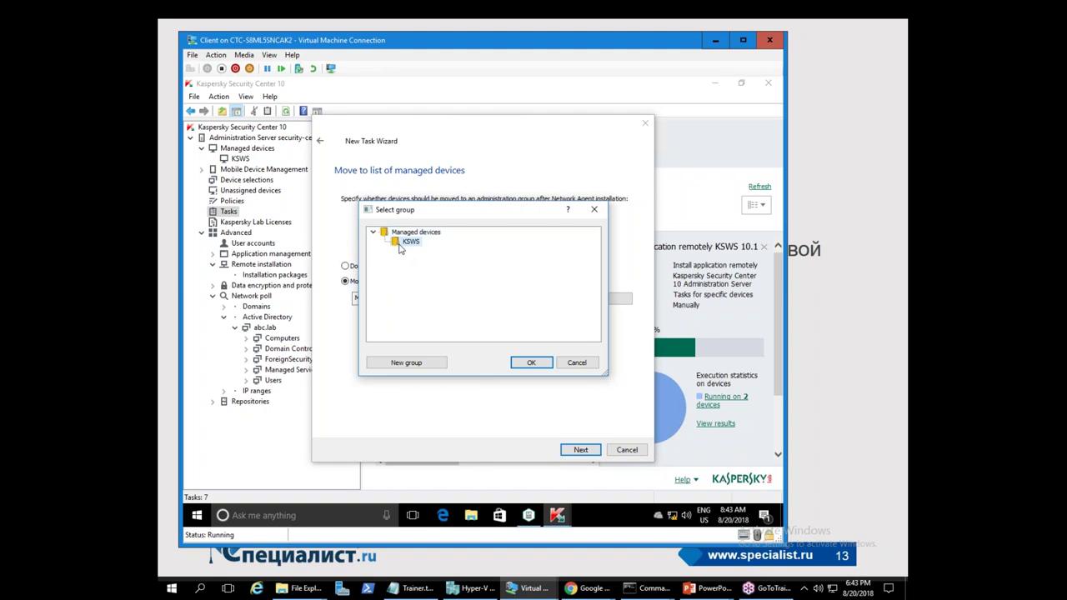
click(545, 366)
click(581, 449)
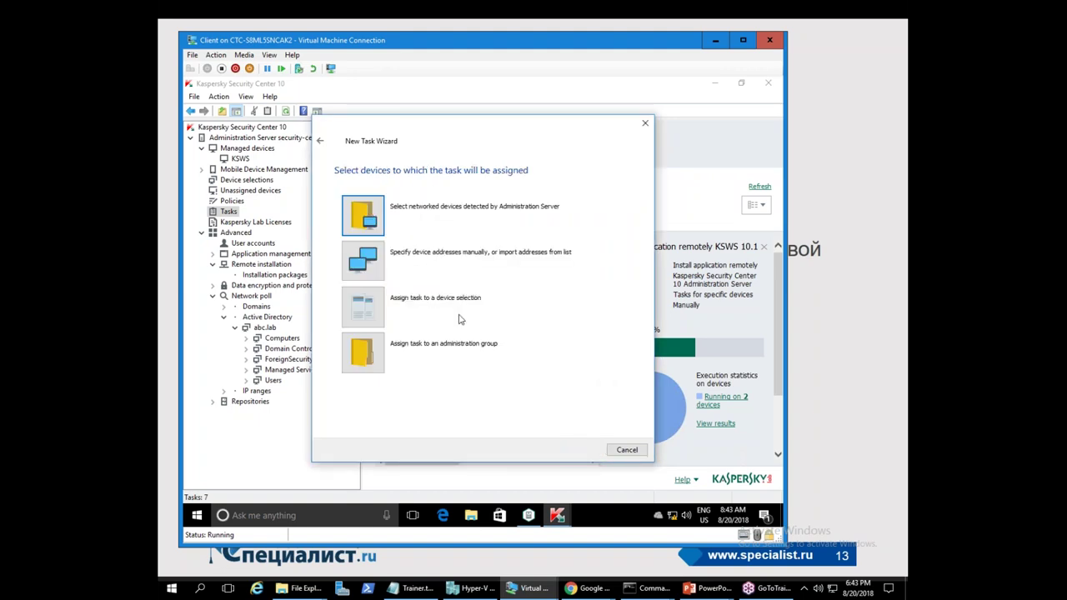
click(371, 220)
click(370, 222)
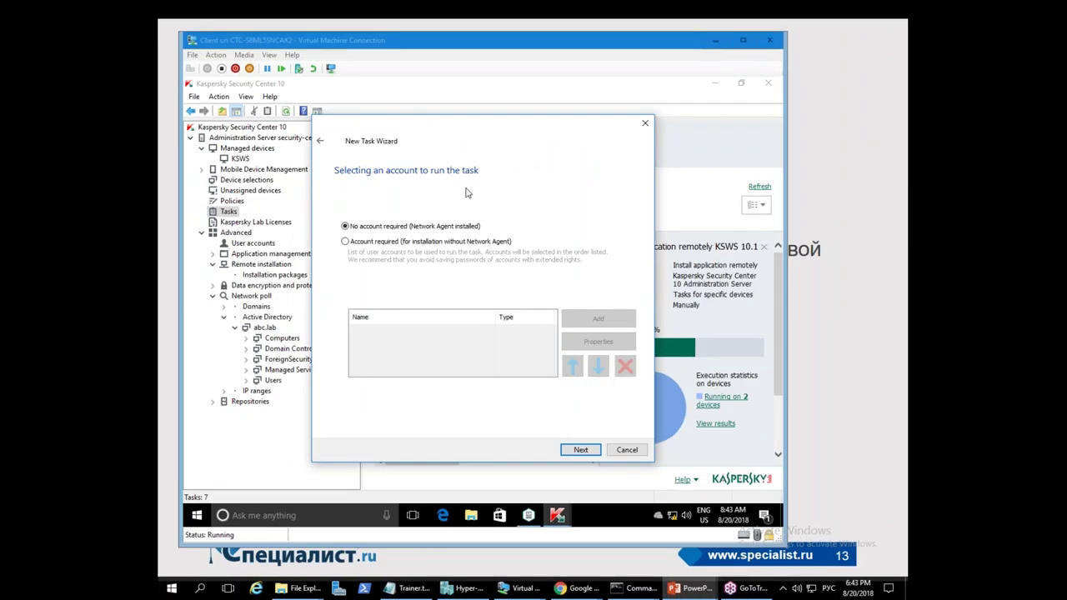
- Use no account and default schedule, name it 'Install application remotely SC', and run on finish
click(467, 192)
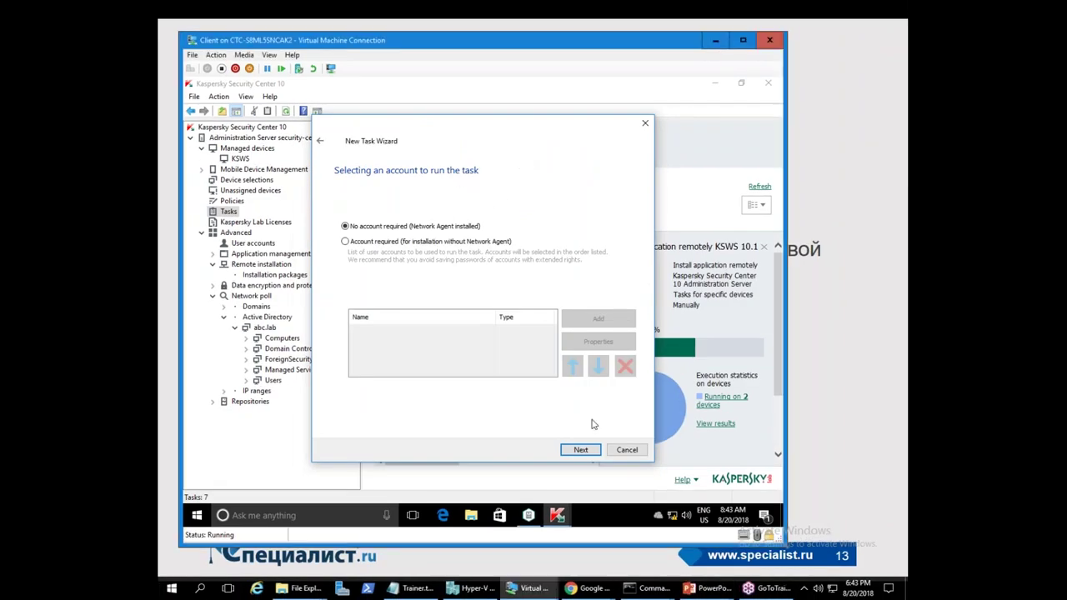
click(583, 450)
click(588, 451)
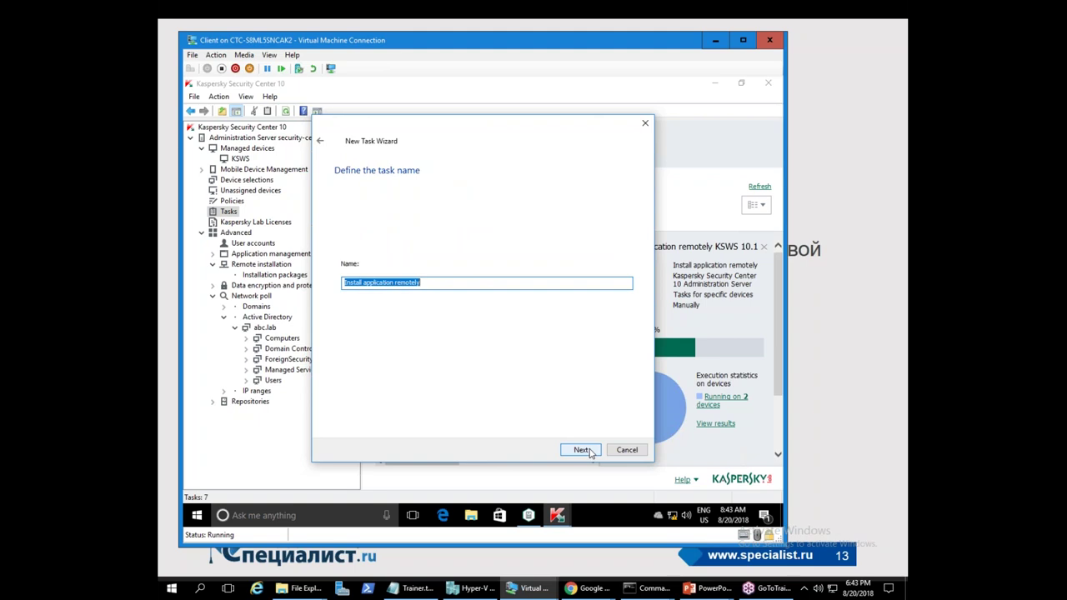
click(454, 286)
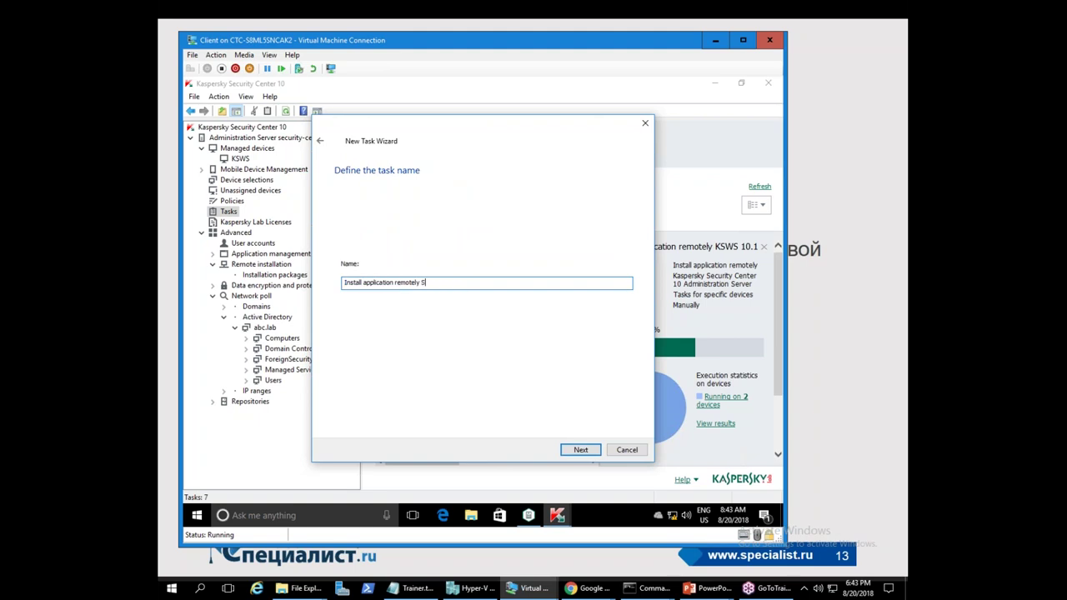
click(578, 452)
click(345, 326)
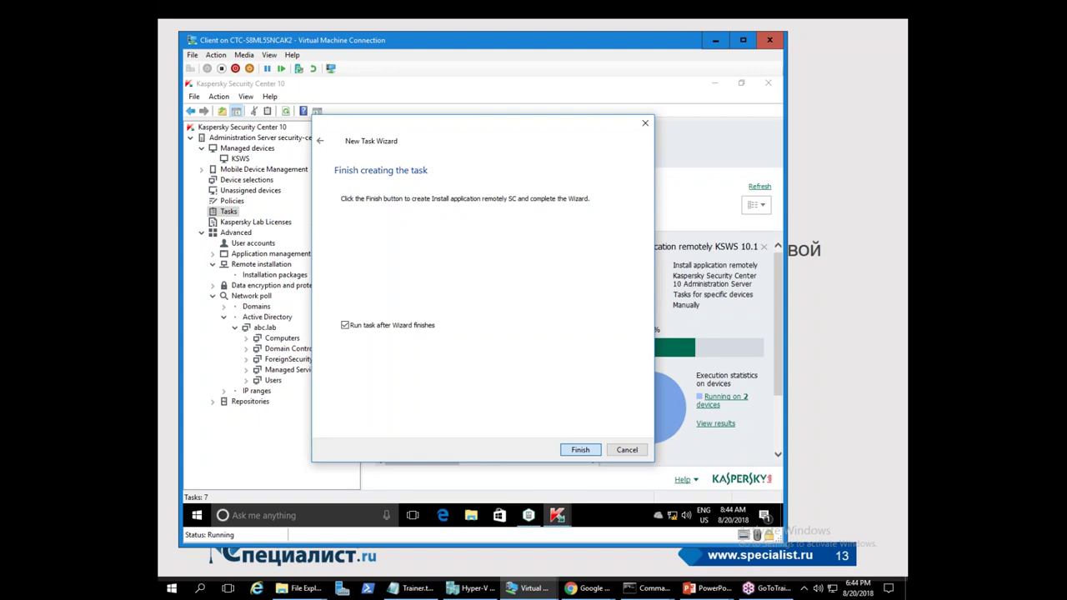
key(Return)
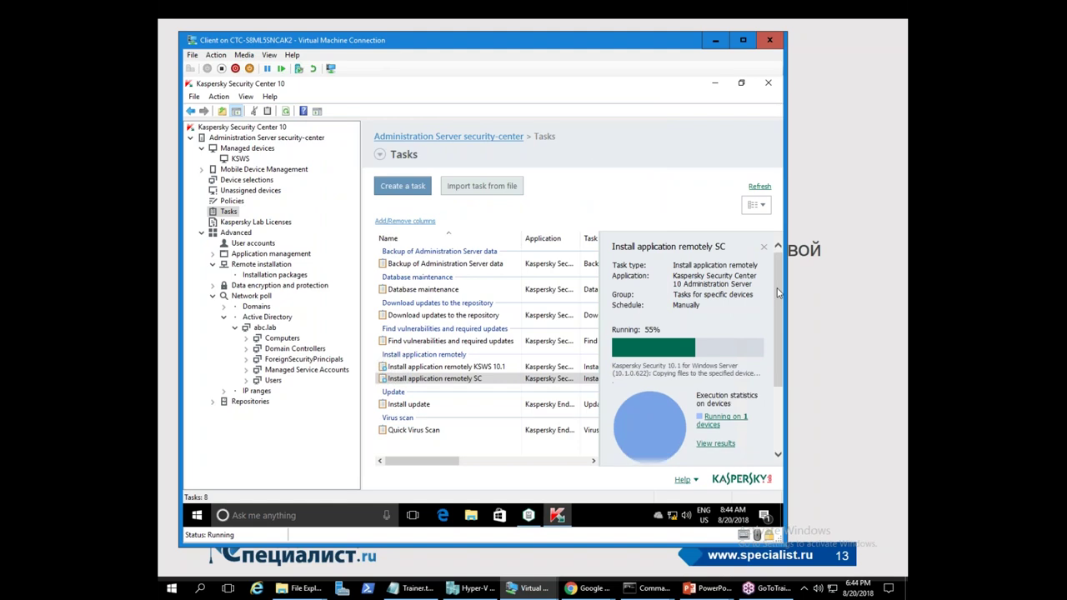
scroll(758, 275, down, 1)
scroll(771, 271, up, 1)
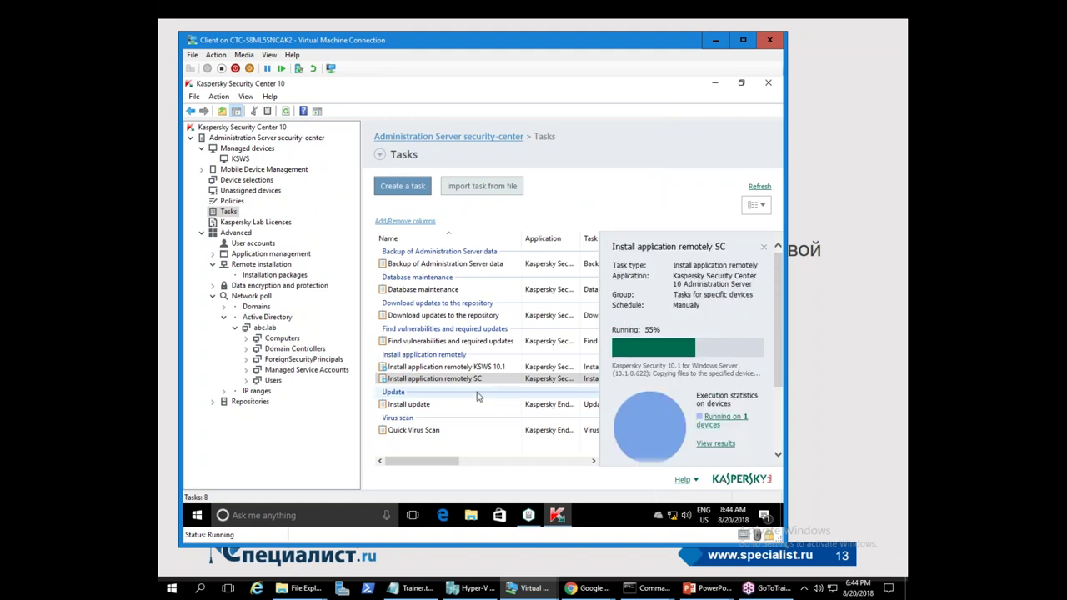
click(454, 369)
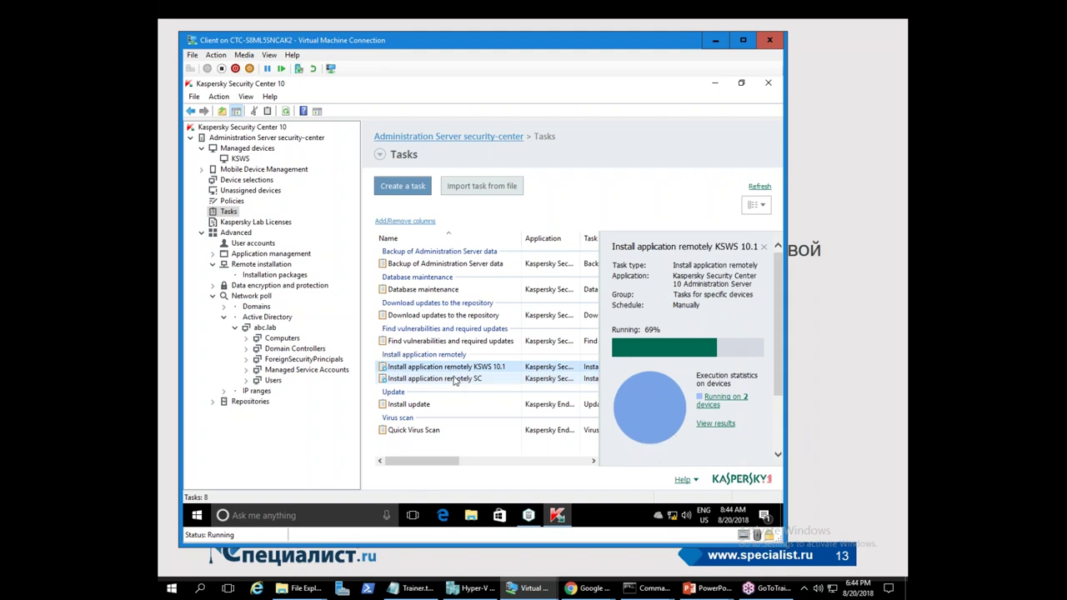
click(715, 424)
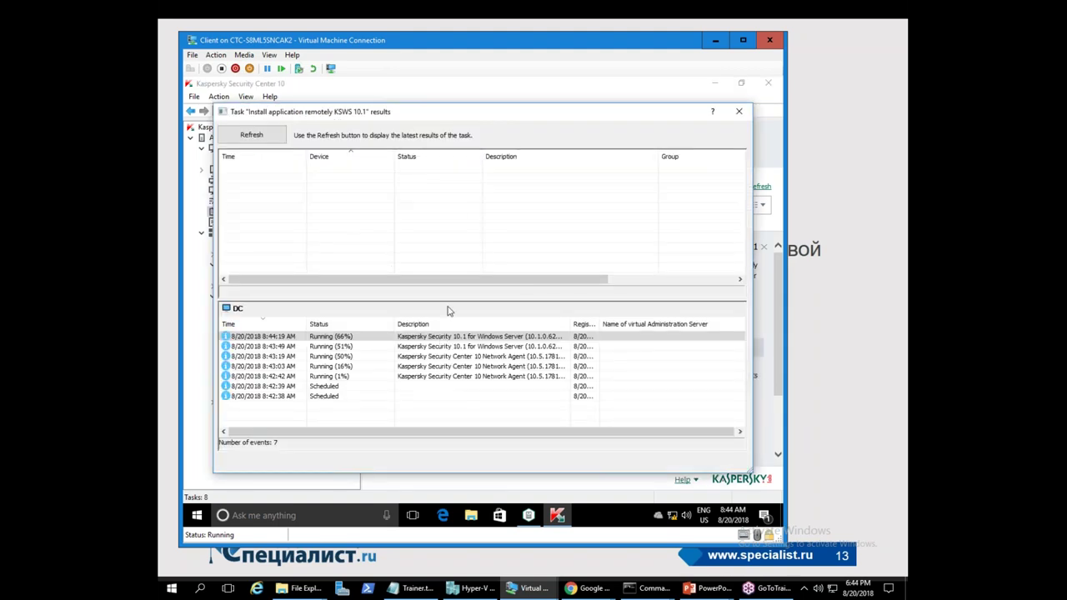
click(490, 367)
click(494, 376)
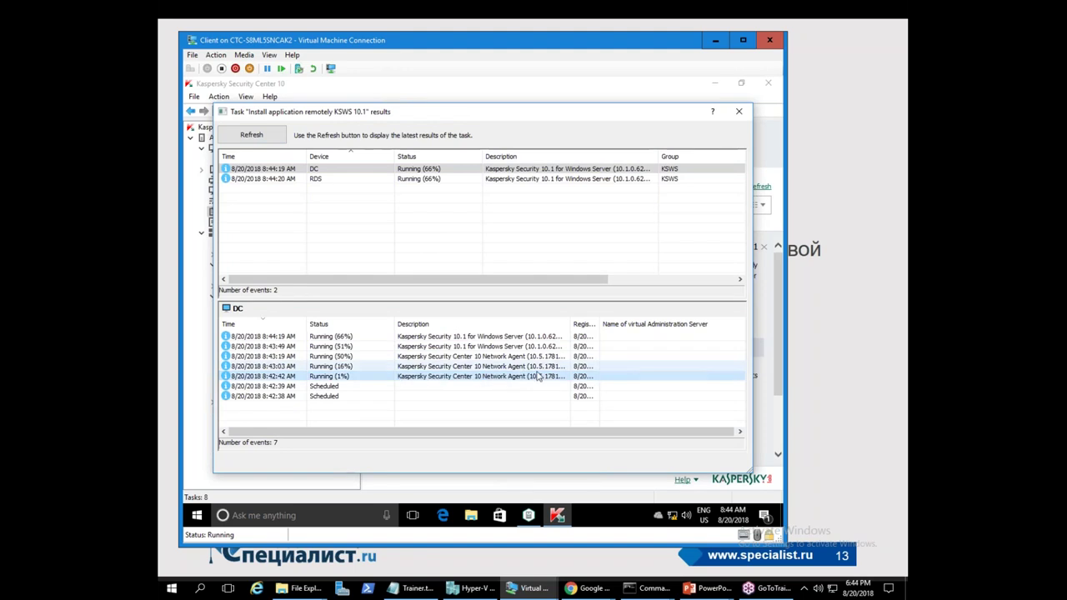
drag(570, 324, 746, 324)
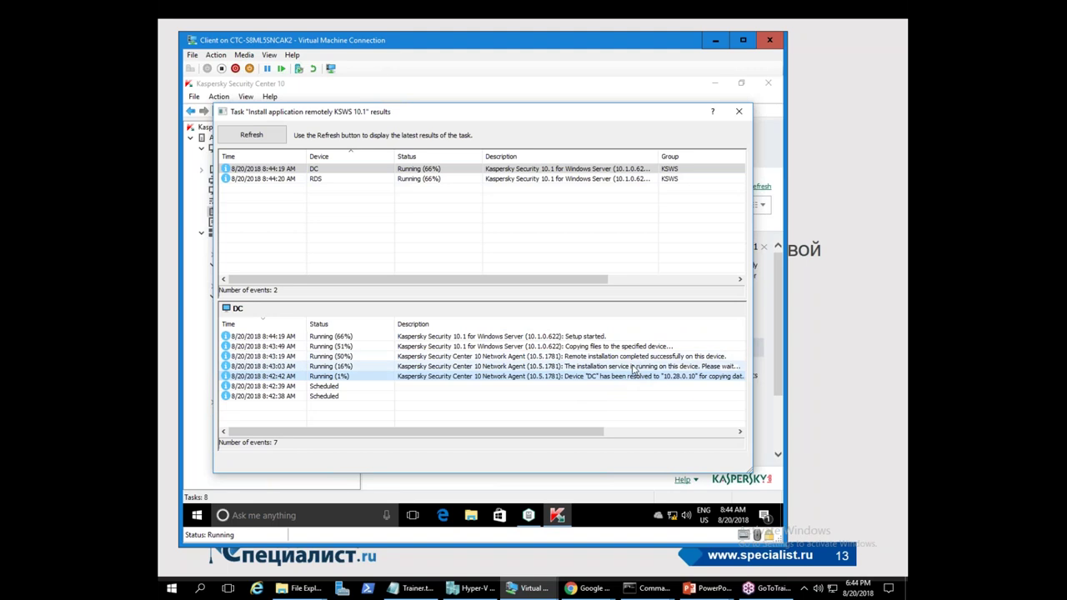
click(621, 357)
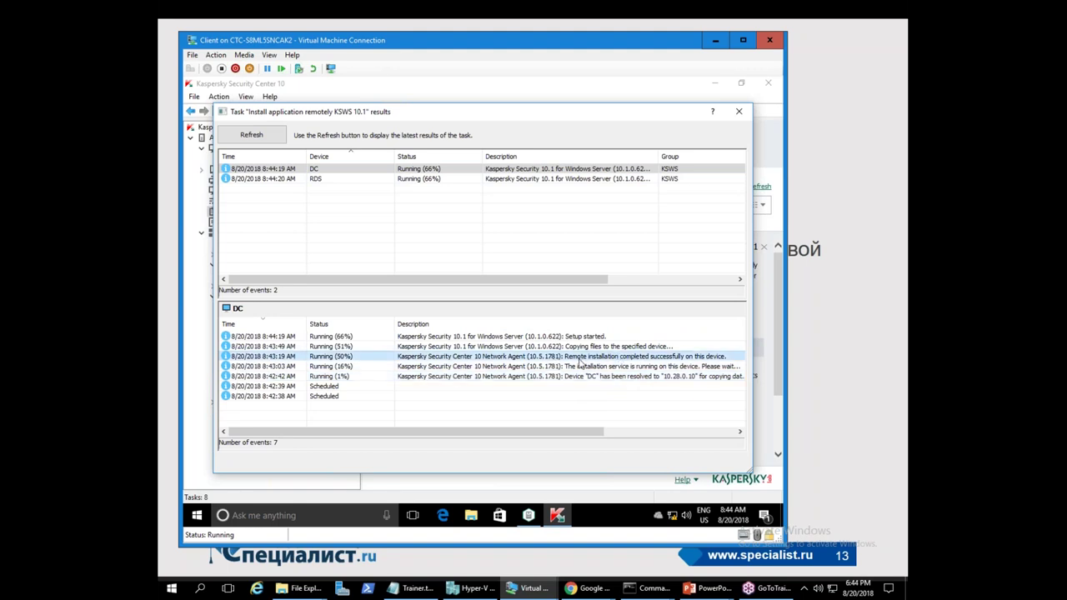
key(Up)
key(Up)
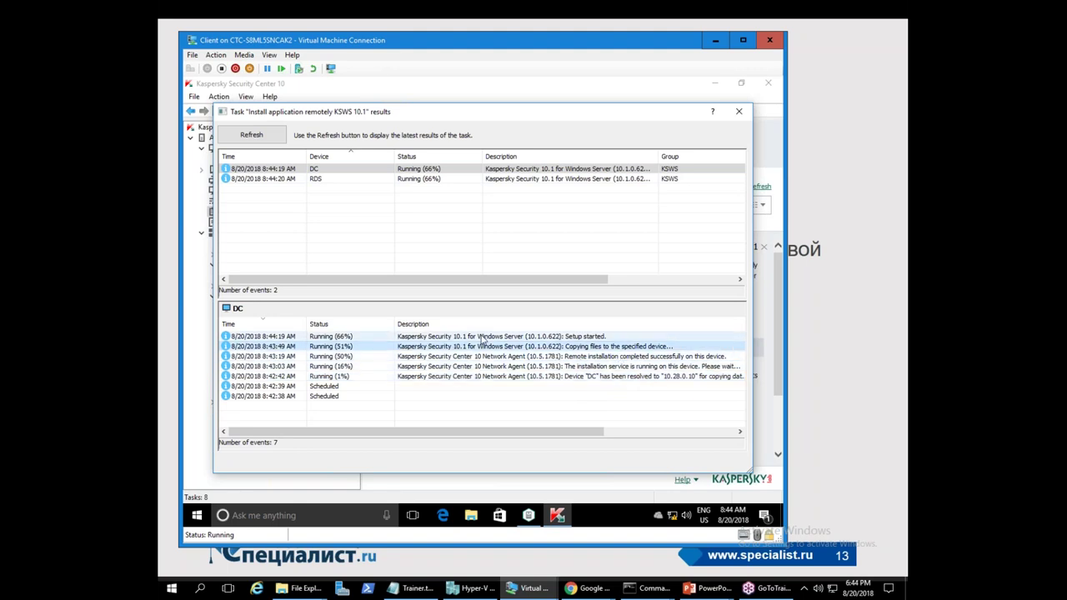
key(Down)
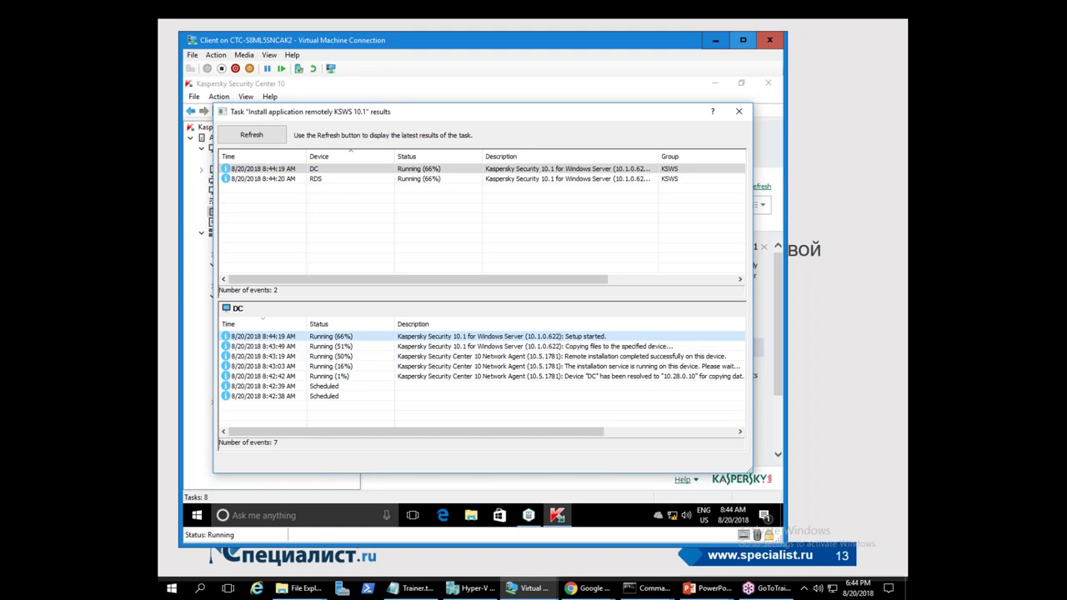
click(738, 112)
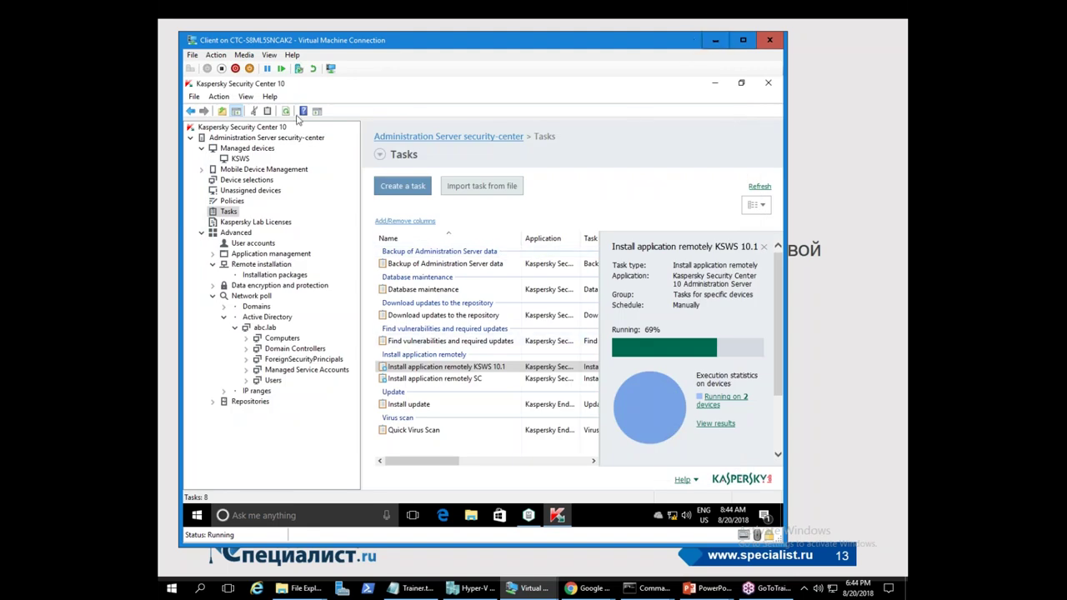
- In Managed devices > KSWS, widen the real-time protection column and open DC's Properties
click(225, 150)
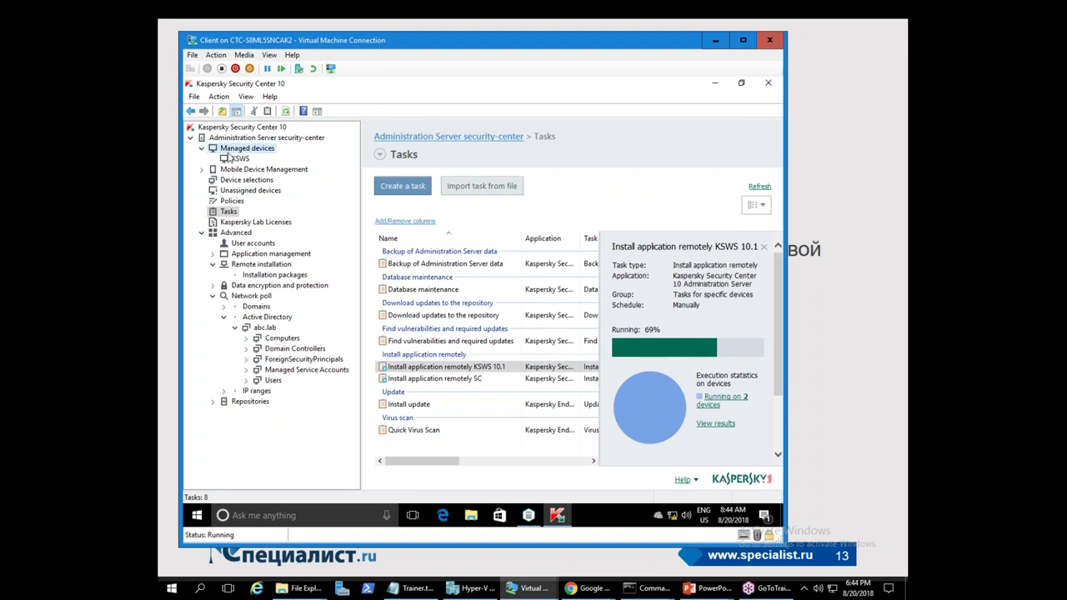
click(240, 159)
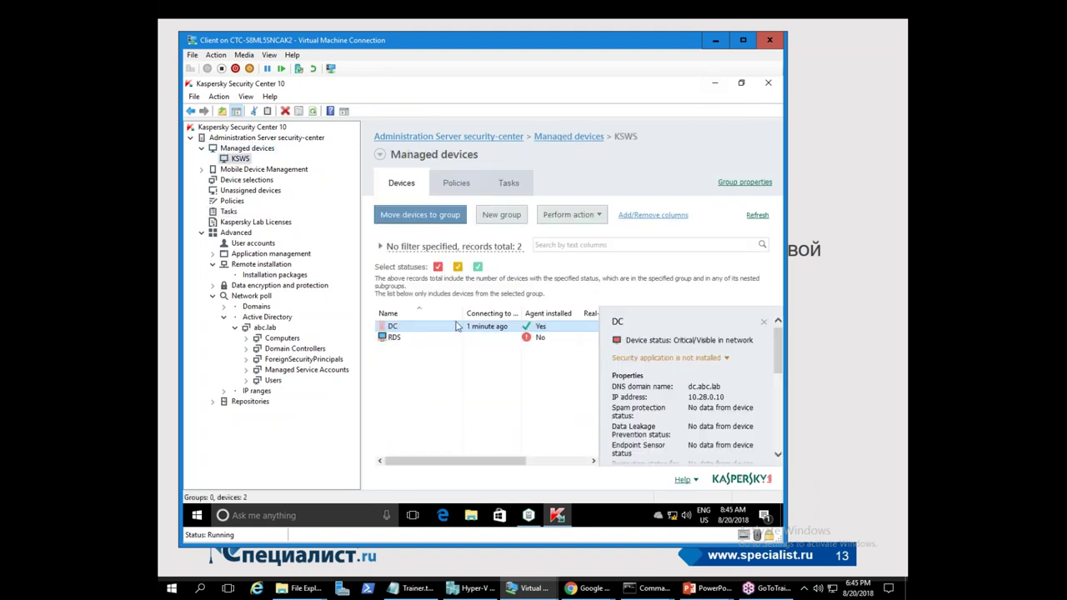
drag(492, 460, 533, 460)
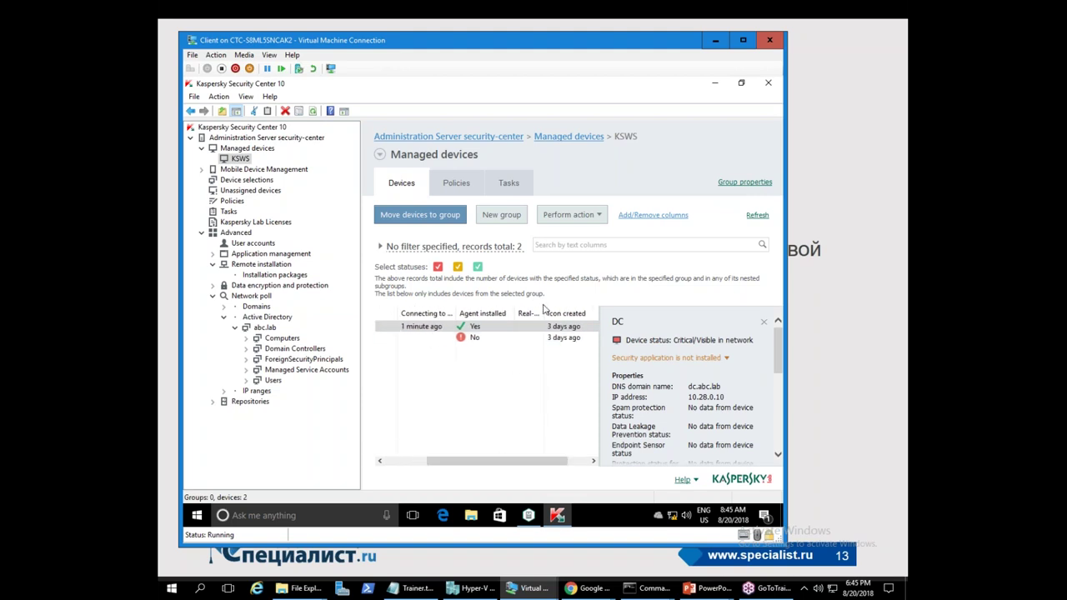
drag(544, 313, 593, 313)
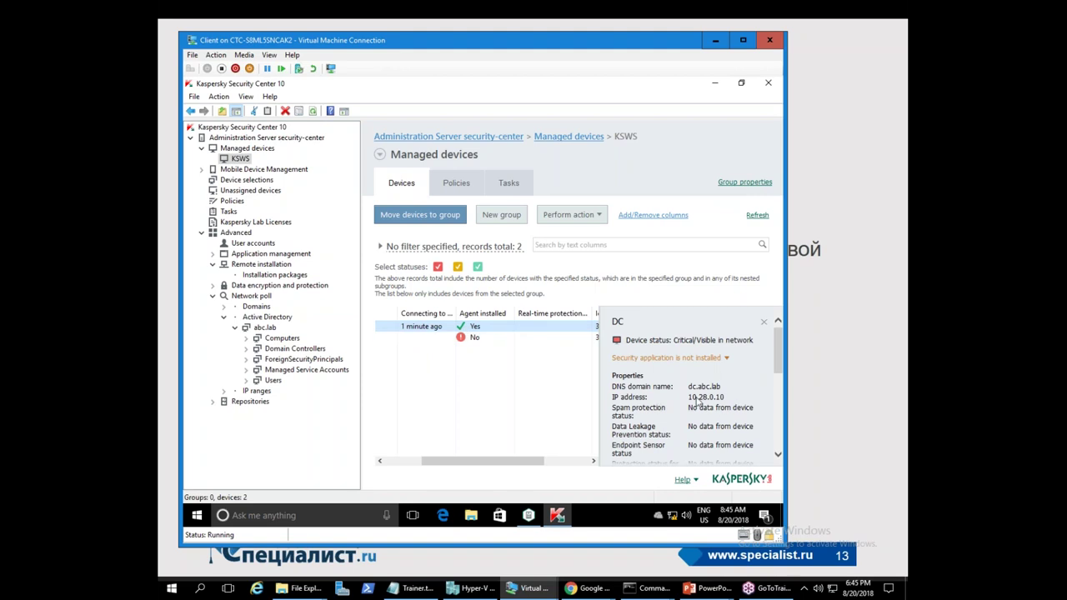
drag(510, 460, 428, 382)
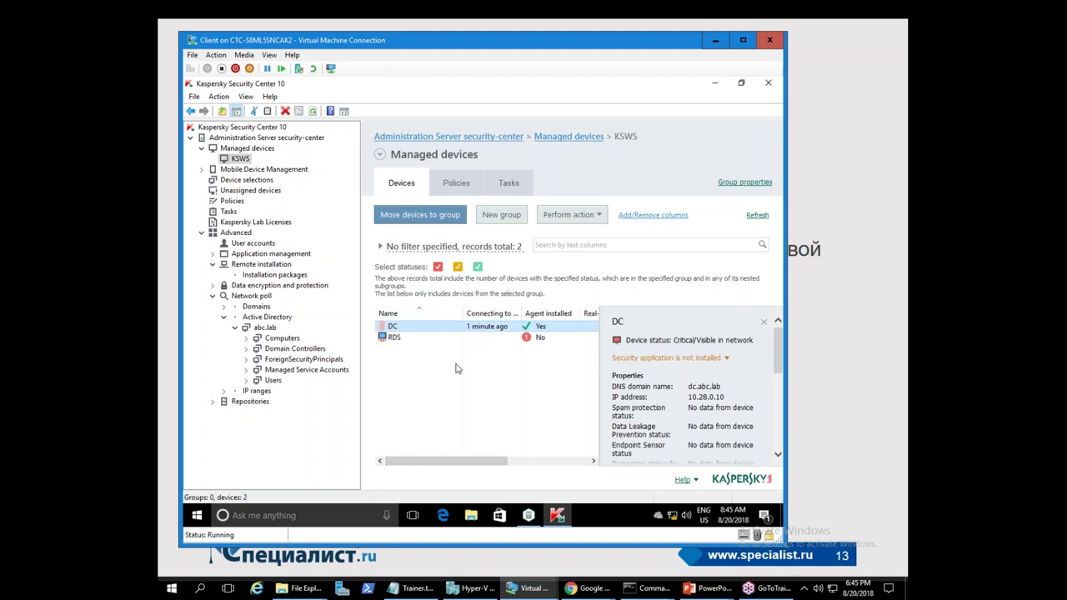
right_click(420, 327)
click(450, 316)
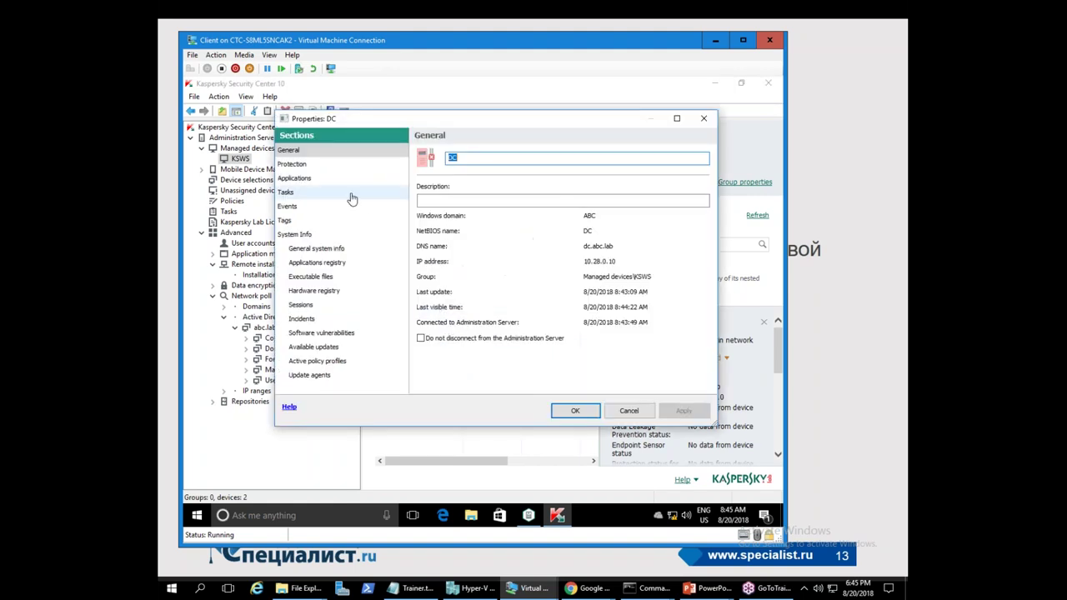
- Review DC's hardware, applications, executable files, system info and sessions, then close its Properties
click(312, 292)
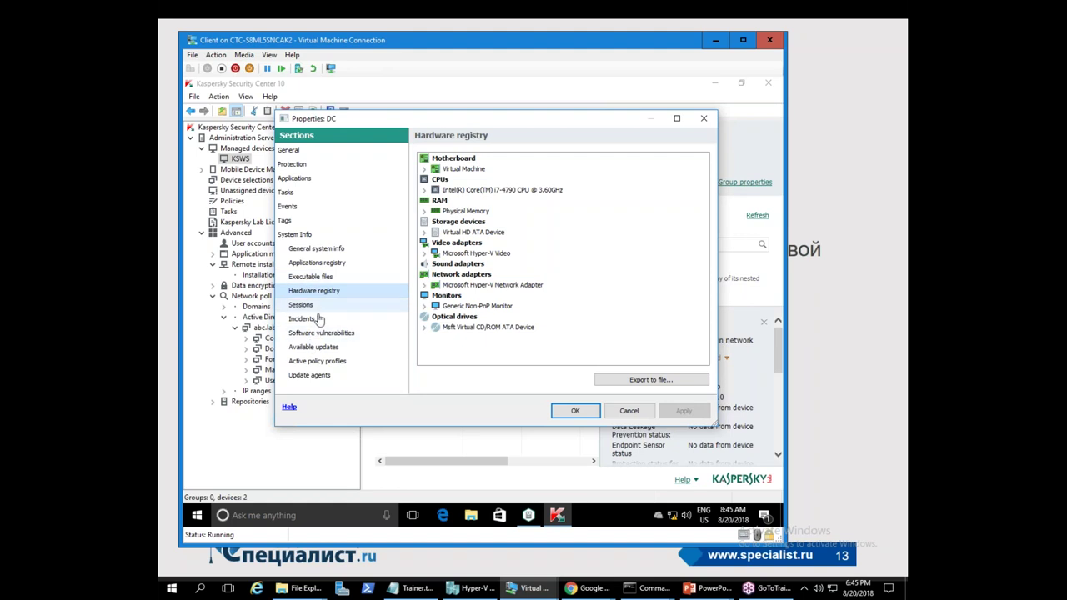
click(314, 263)
click(313, 276)
click(319, 265)
click(334, 248)
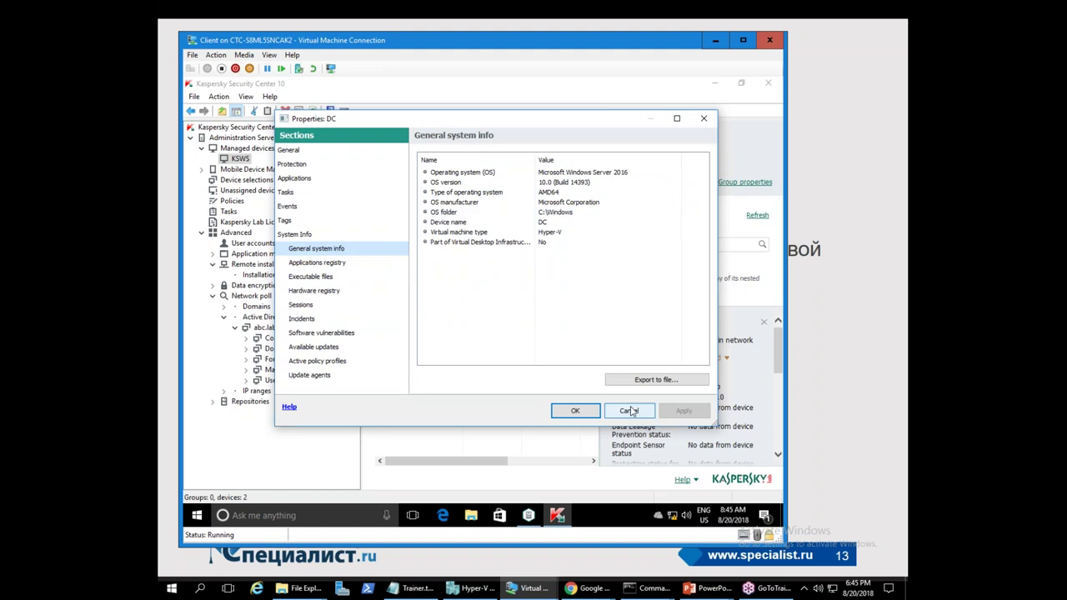
click(301, 304)
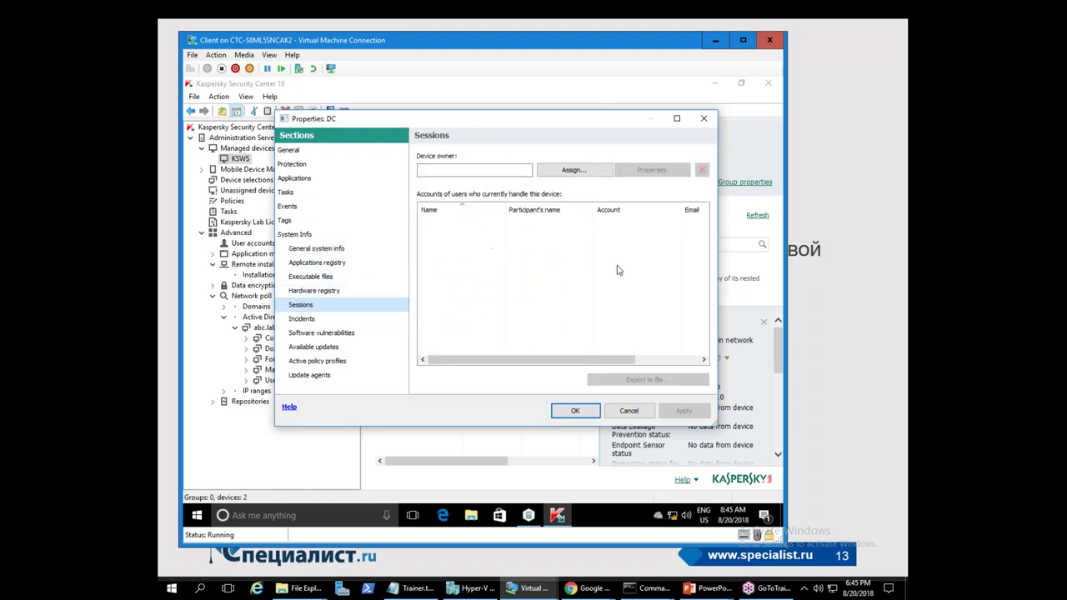
click(625, 411)
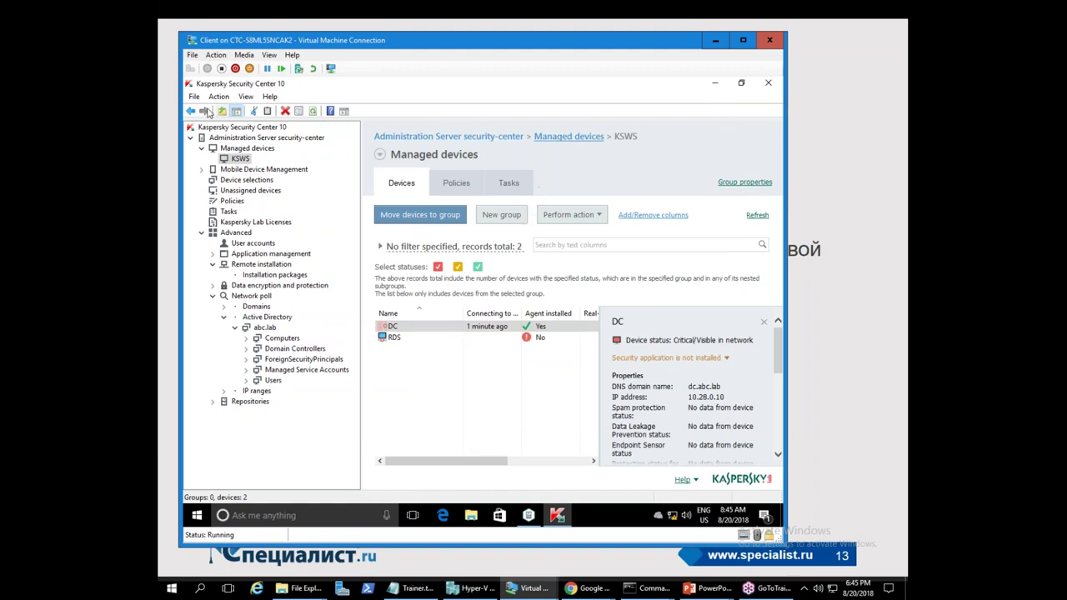
- Delete the Kaspersky Endpoint Security for Windows (11.0.0) policy from the Managed devices group
click(456, 185)
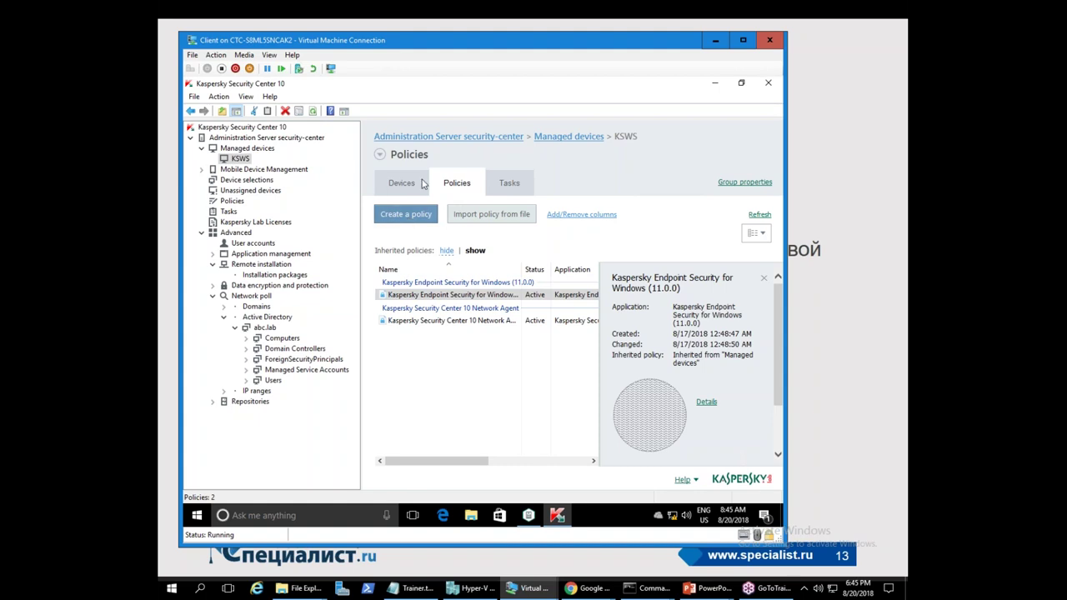
click(242, 148)
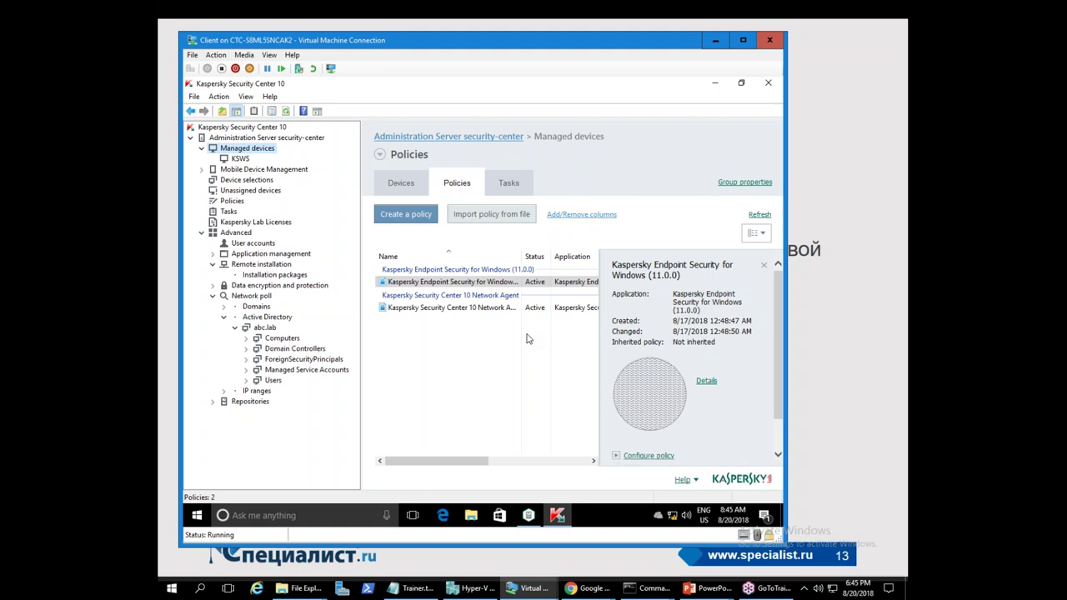
right_click(481, 284)
click(508, 396)
click(529, 321)
- Return to the KSWS group and refresh its policy list
click(250, 160)
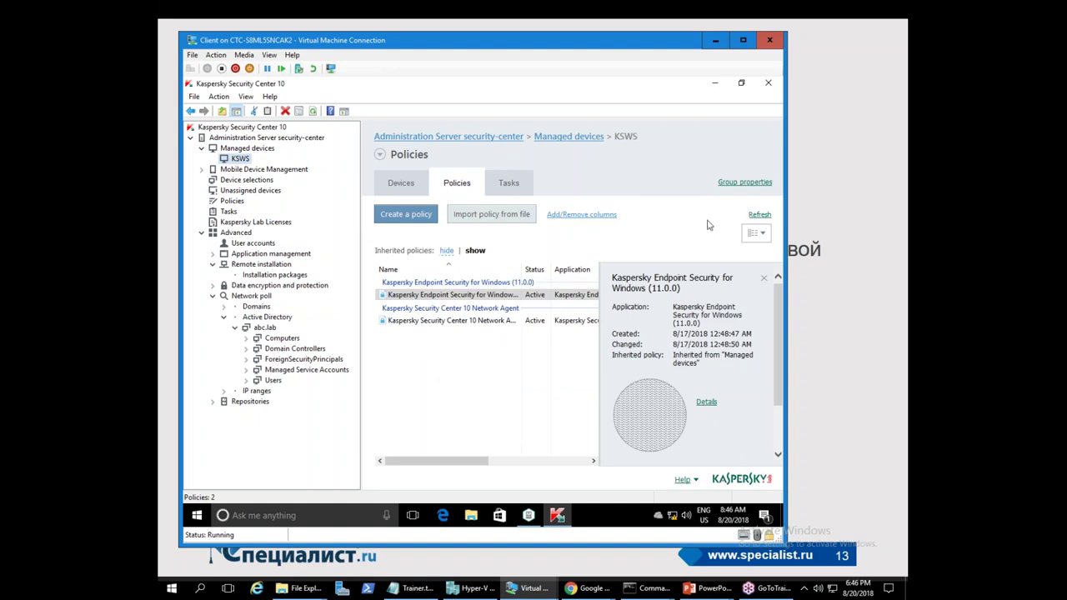
click(759, 215)
right_click(423, 337)
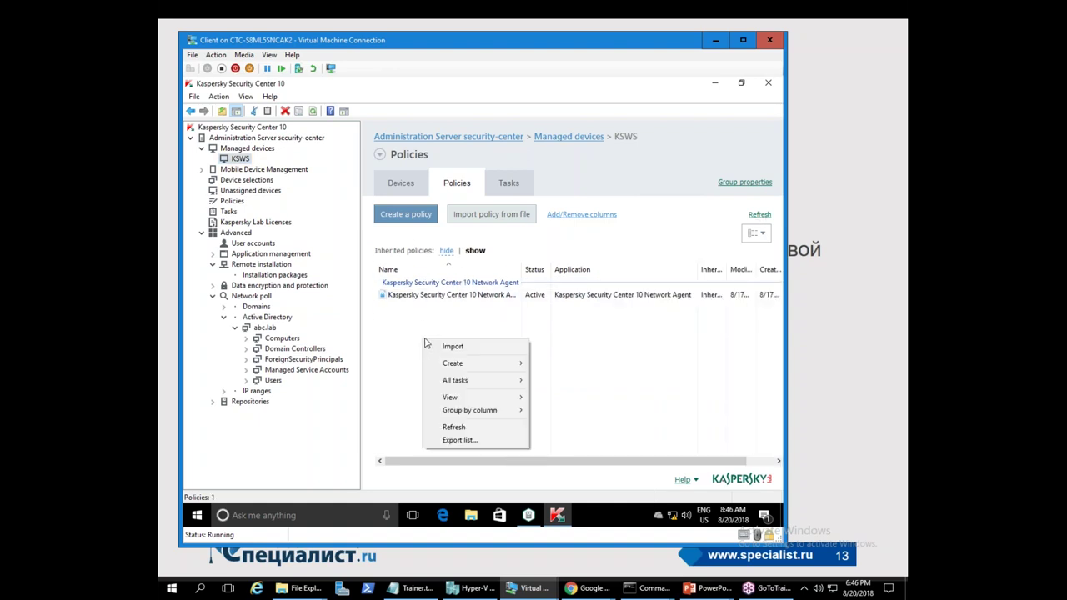
- Create the active policy 'Kaspersky Security 10.1 for Windows Server' using the wizard's default settings
mouse_move(454, 359)
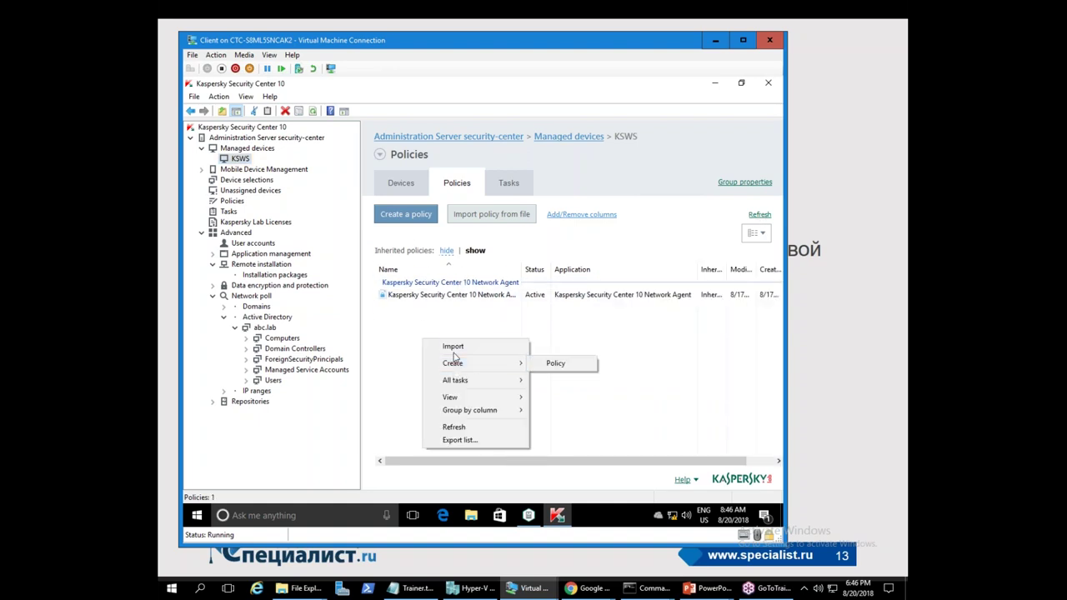
click(554, 363)
click(391, 277)
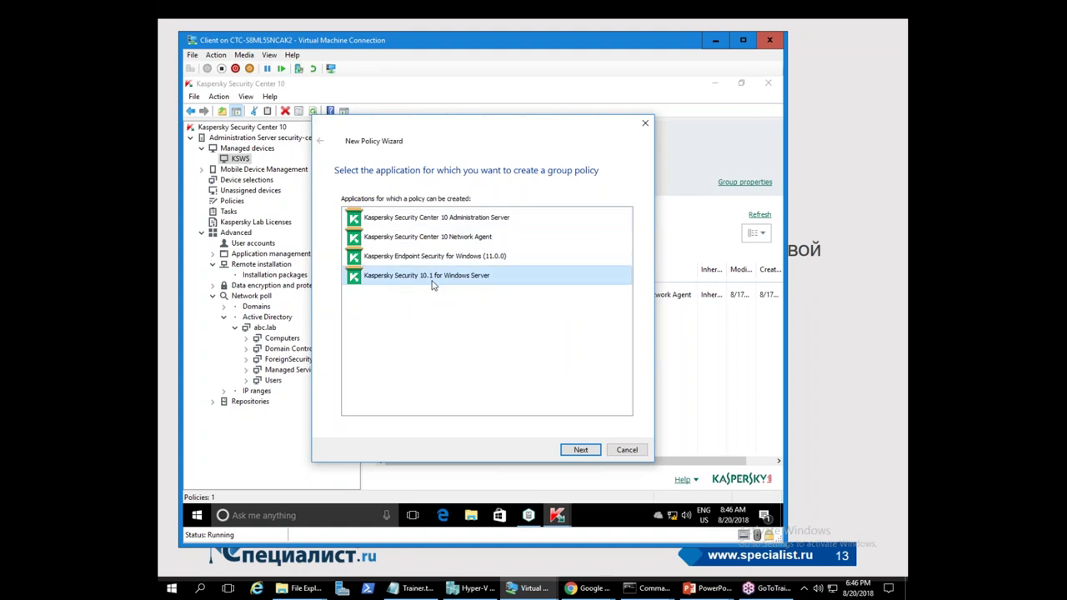
click(580, 451)
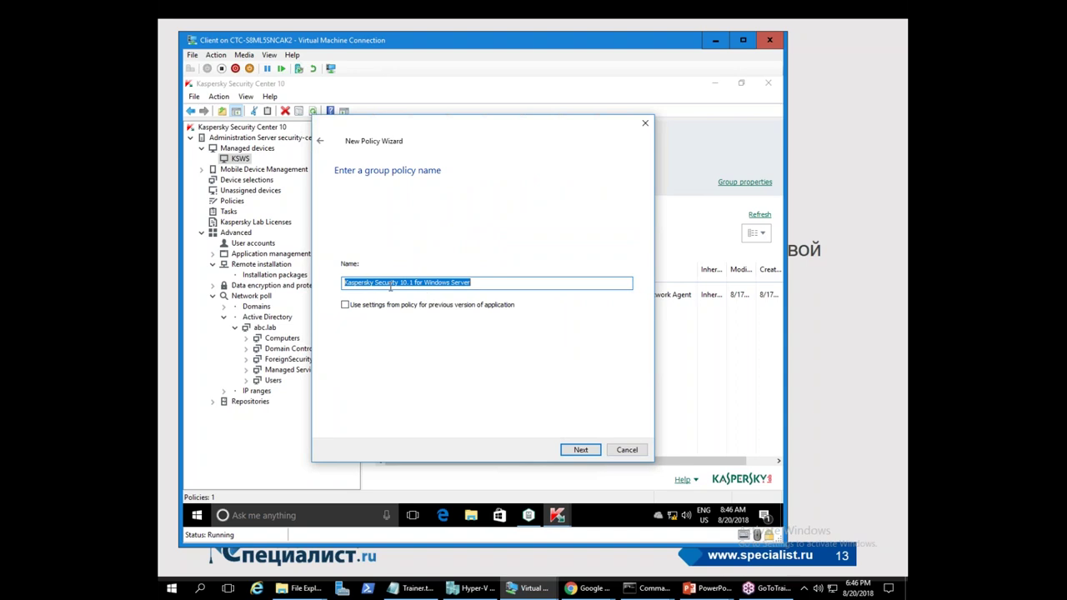
click(584, 450)
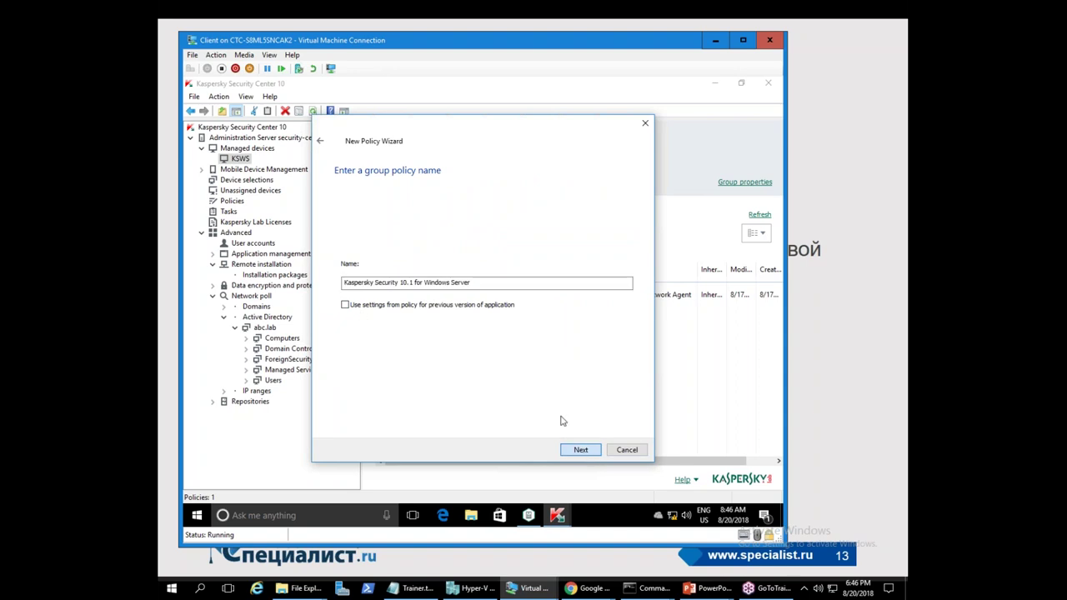
click(584, 450)
click(584, 450)
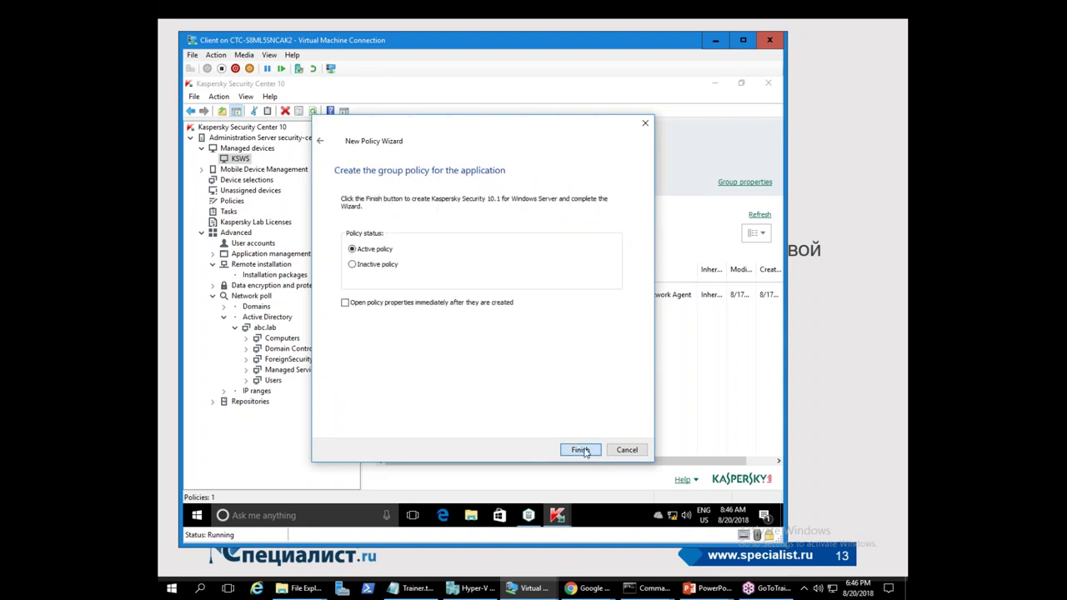
click(580, 450)
right_click(417, 294)
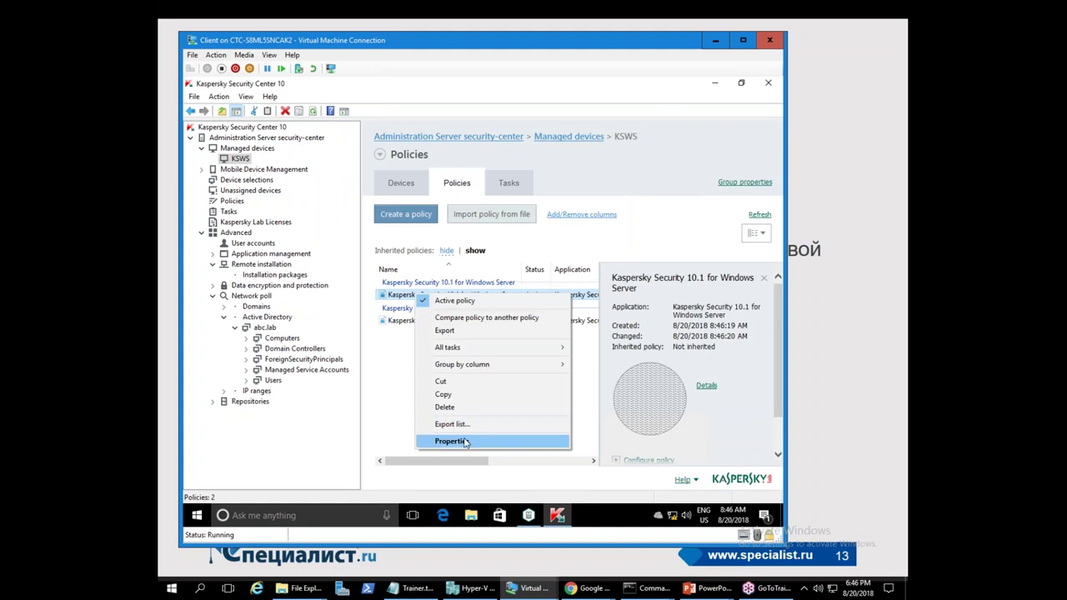
click(466, 442)
click(298, 165)
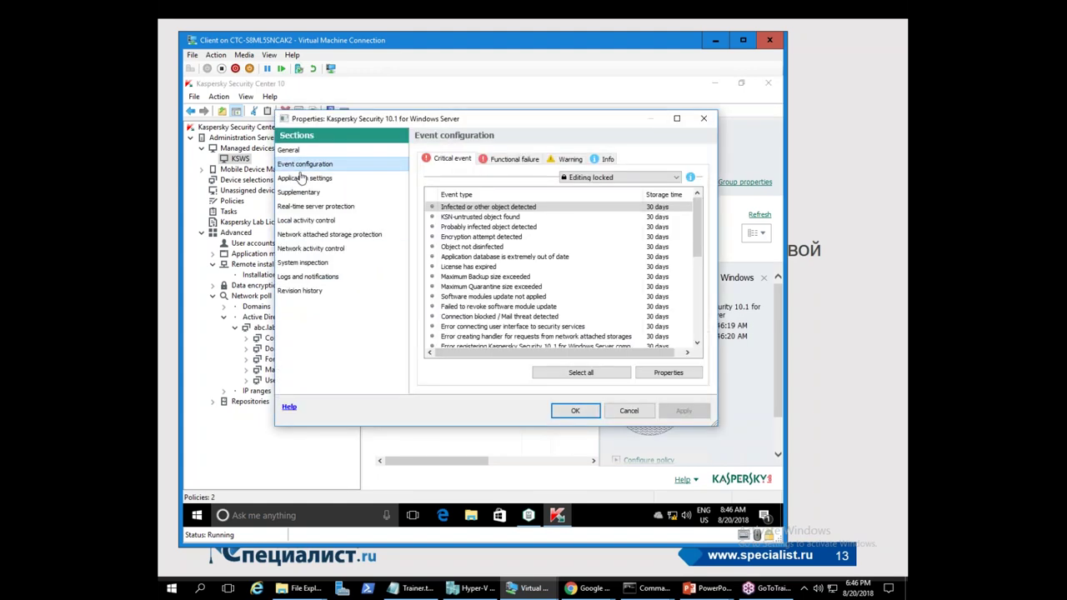
click(304, 178)
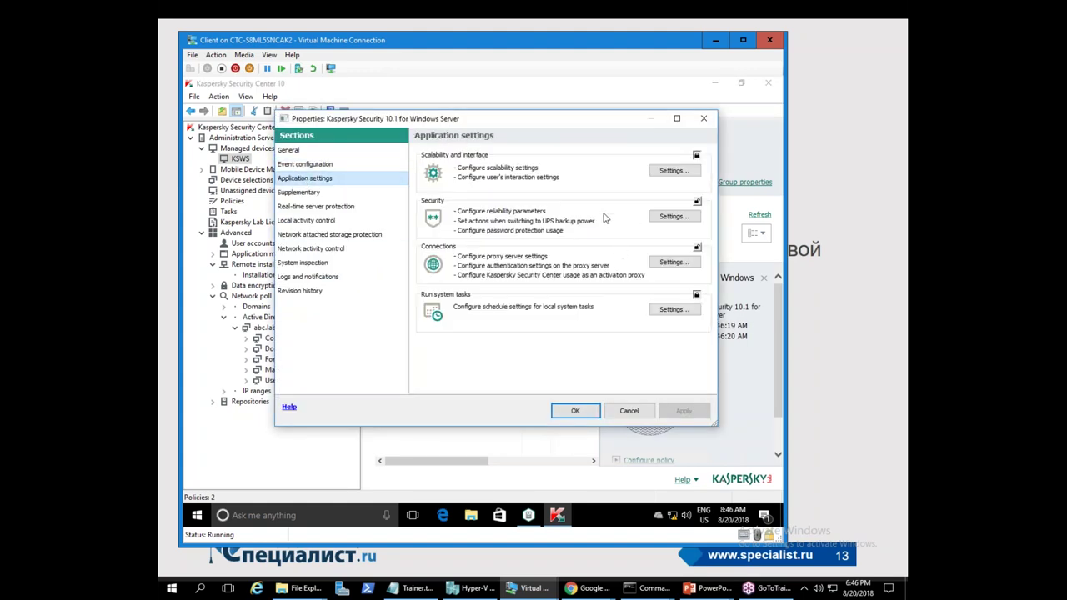
click(291, 194)
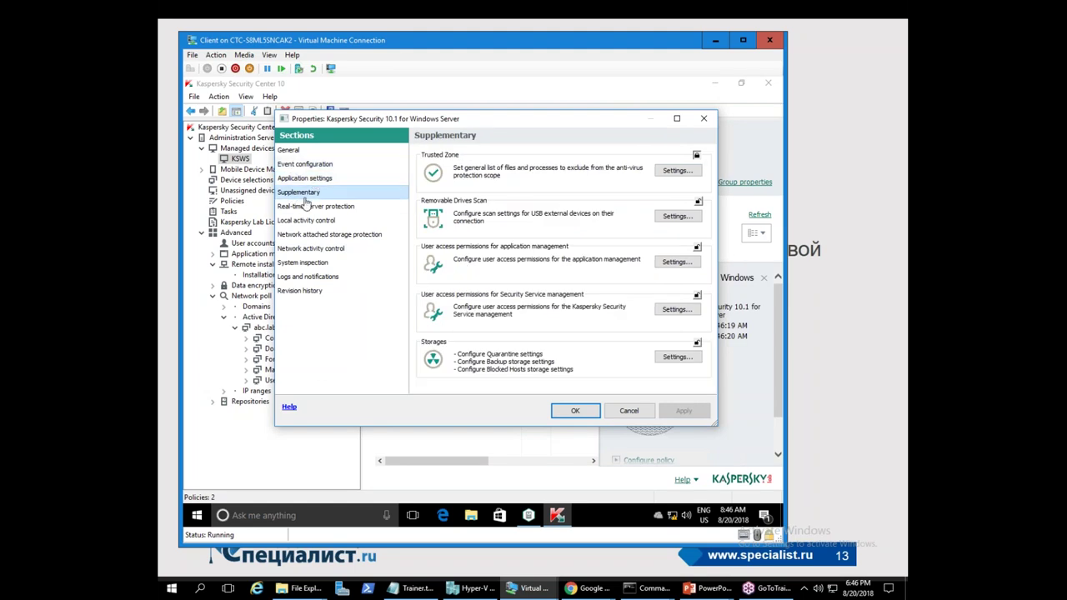
click(308, 206)
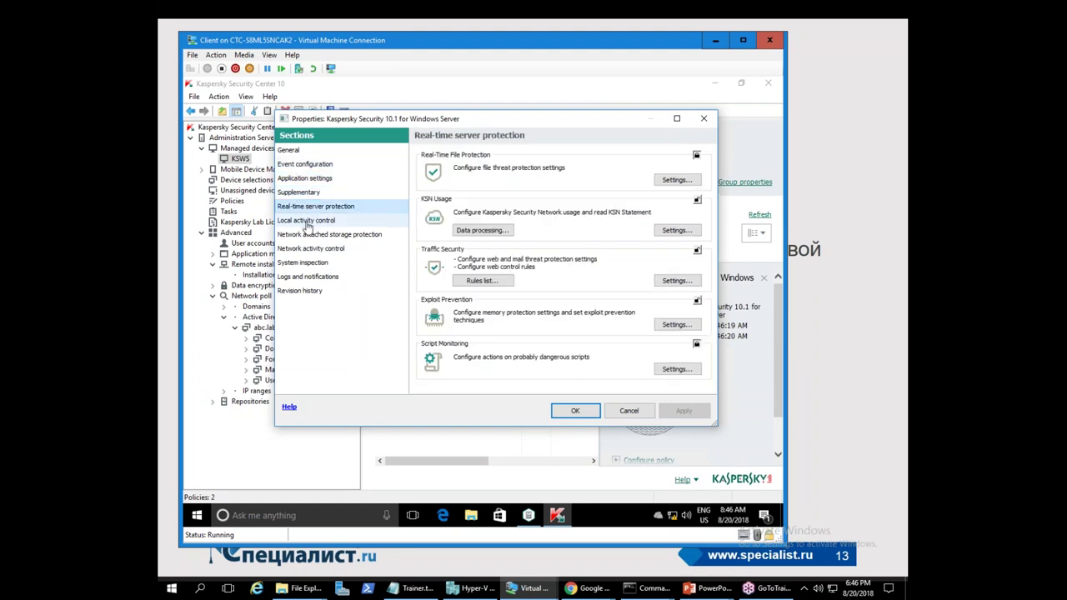
click(307, 222)
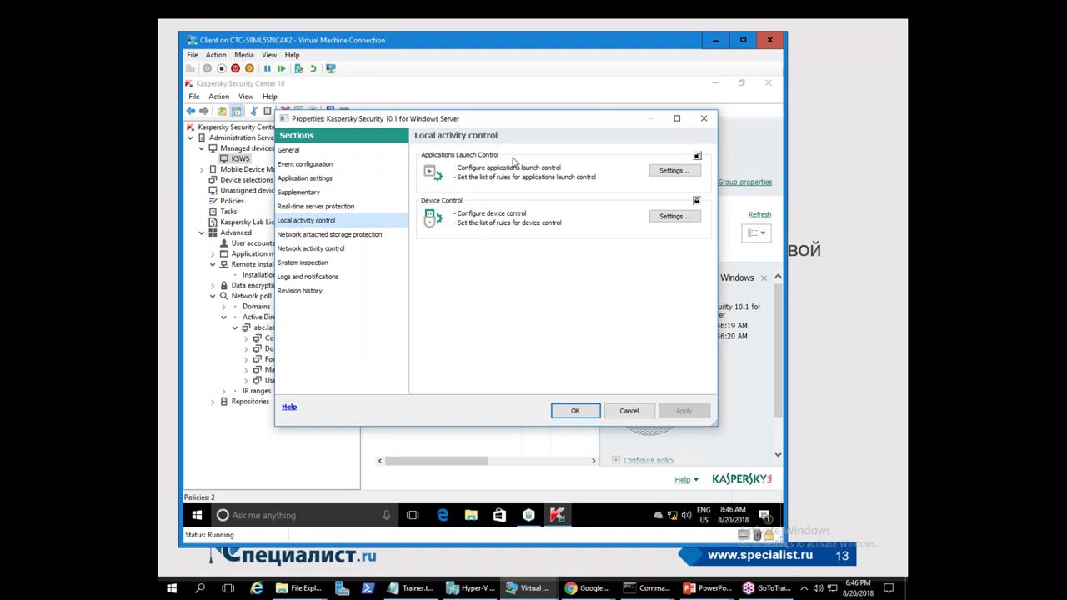
click(307, 248)
click(300, 193)
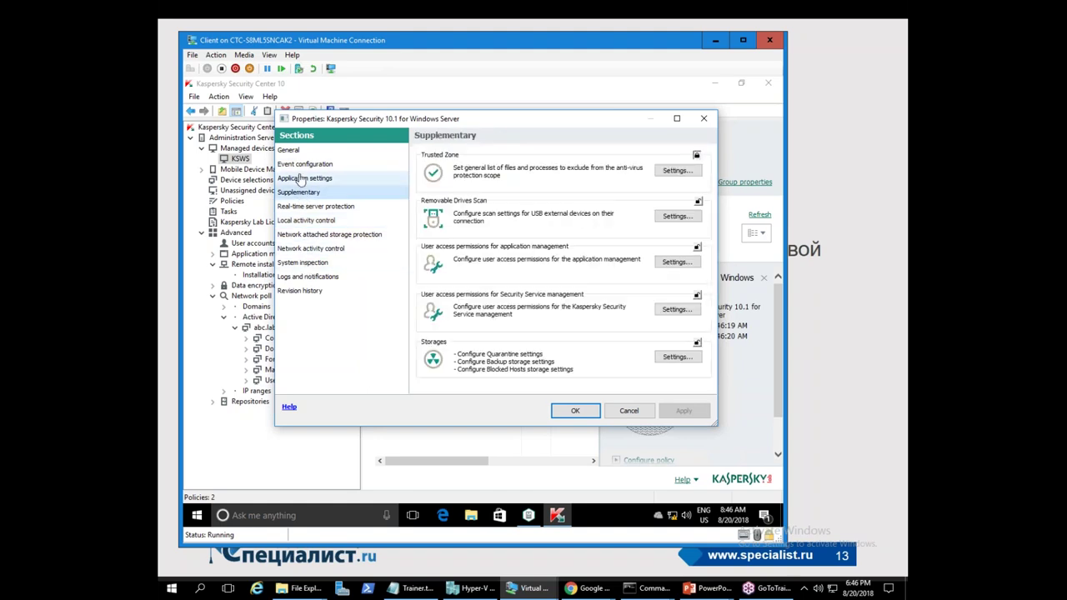
click(332, 179)
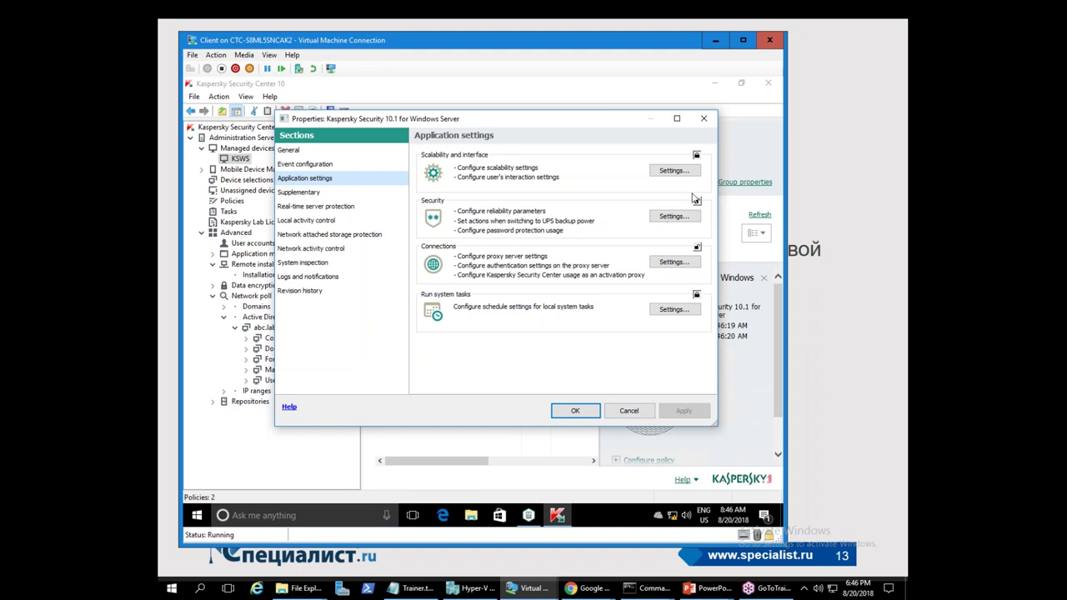
click(313, 208)
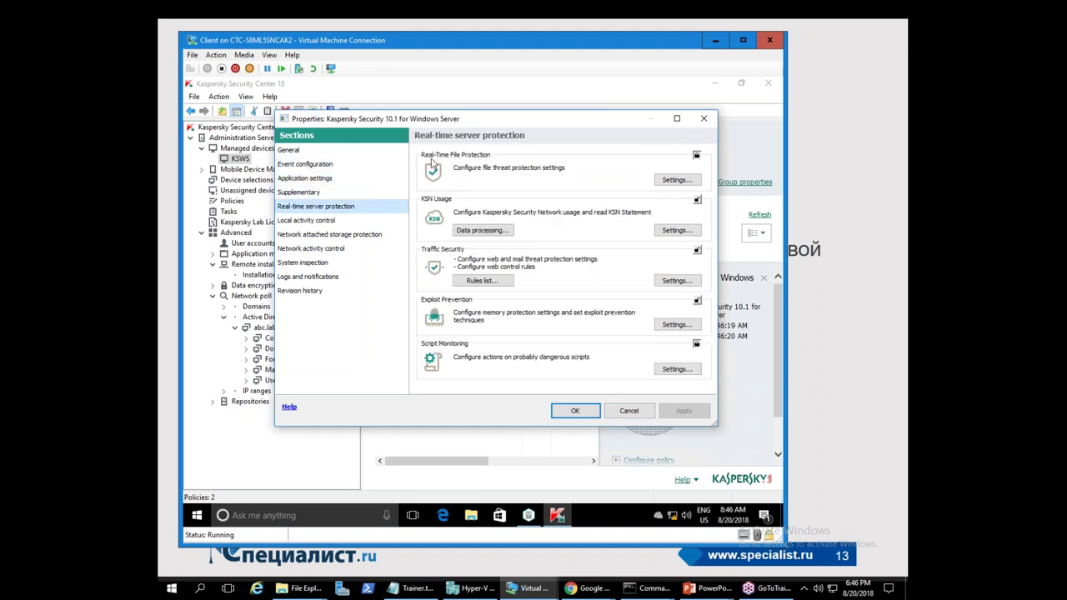
click(674, 181)
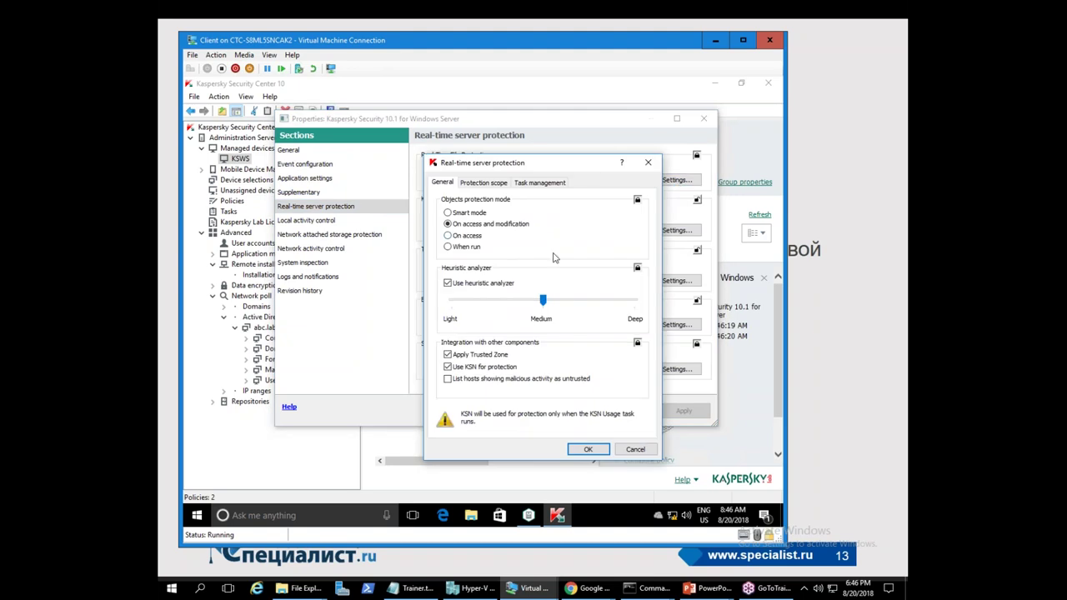
click(485, 185)
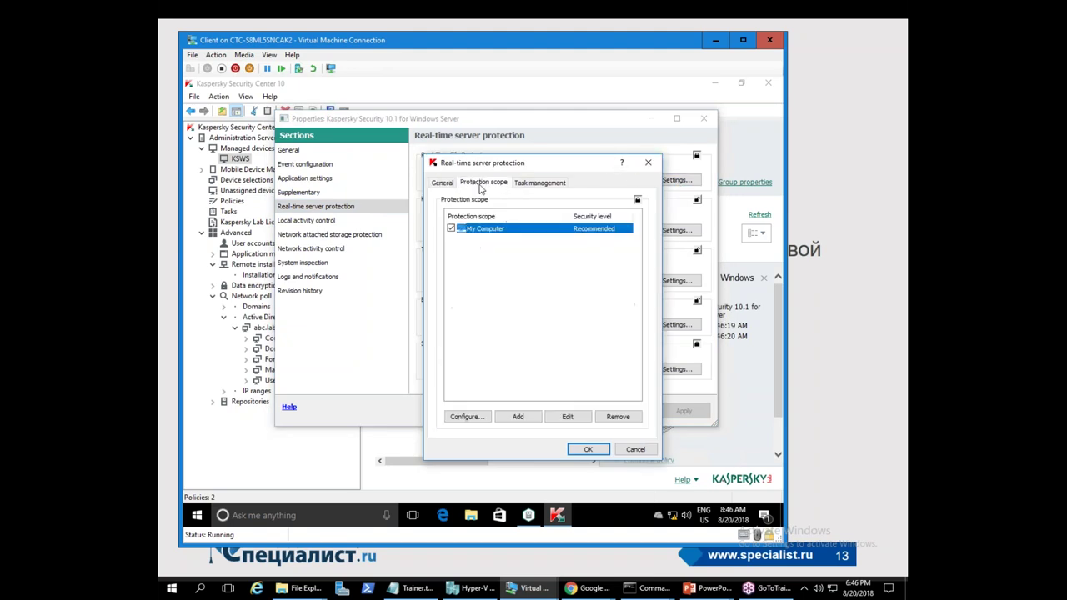
click(539, 184)
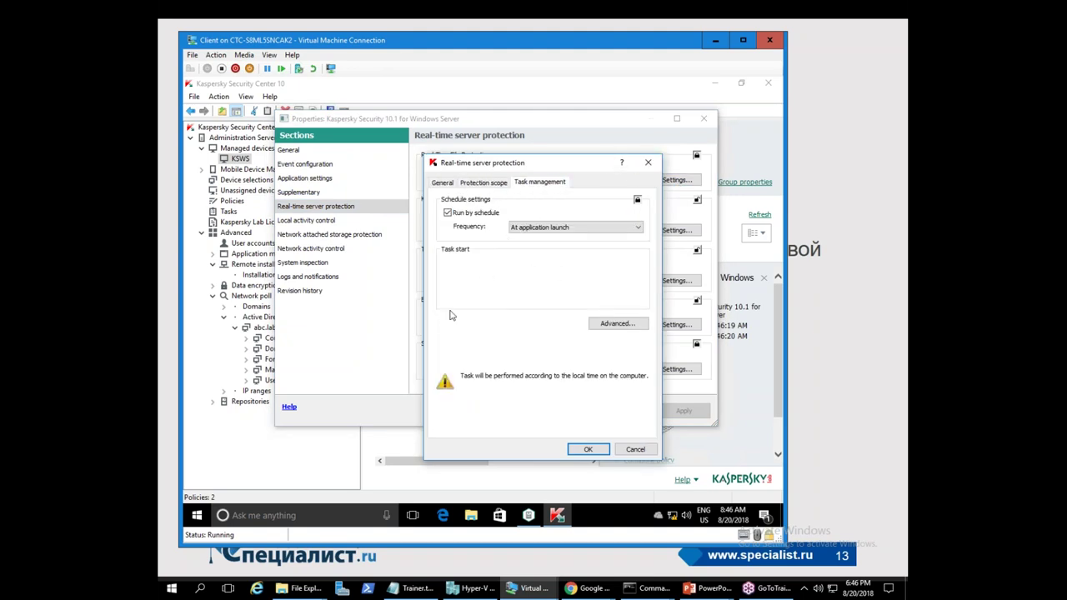
click(492, 182)
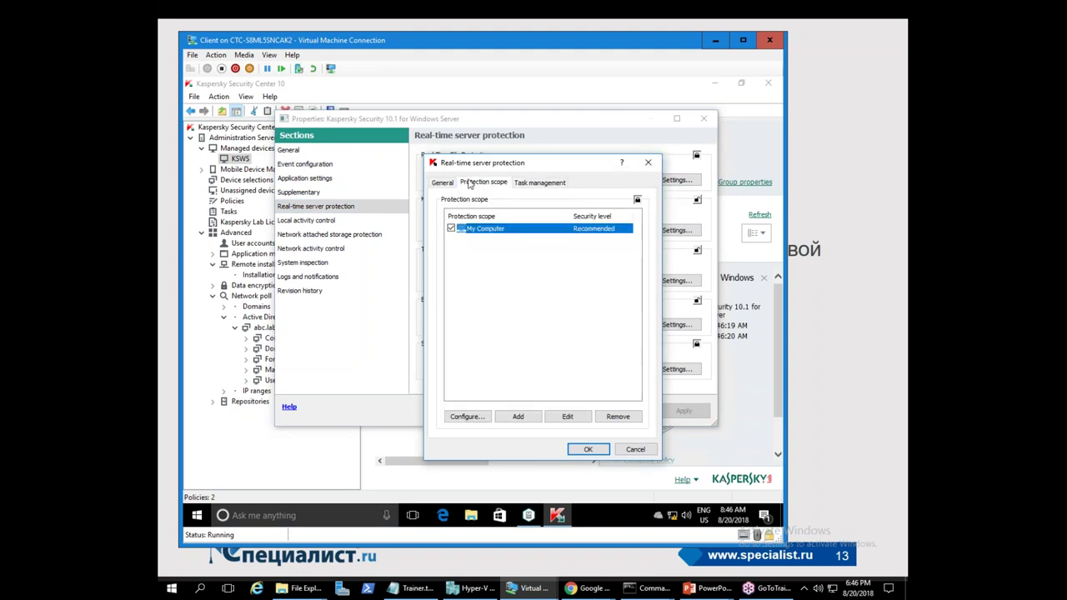
click(636, 451)
click(629, 411)
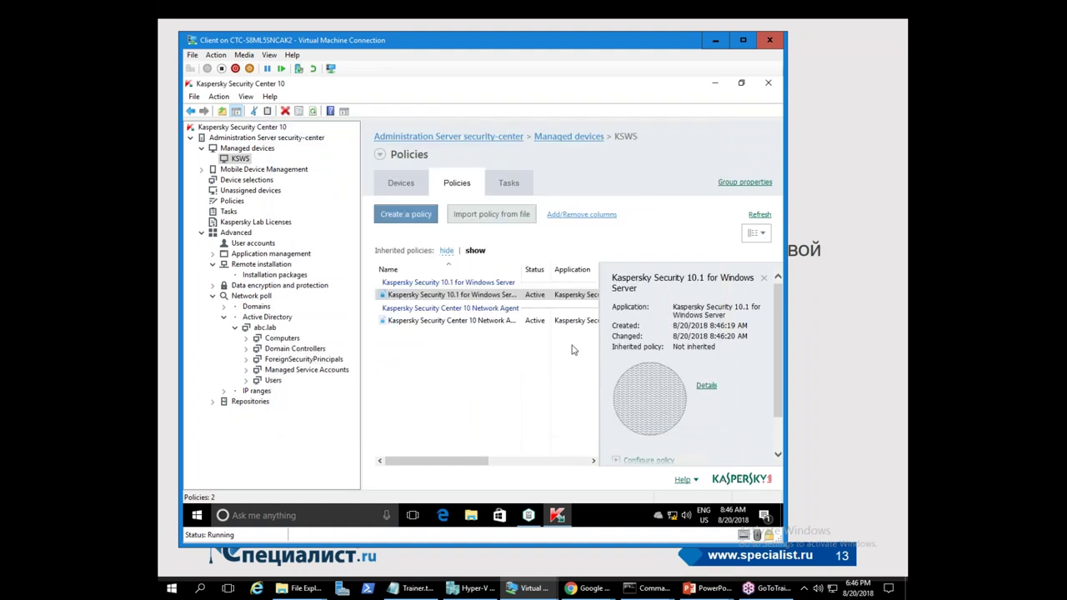
right_click(416, 298)
click(460, 442)
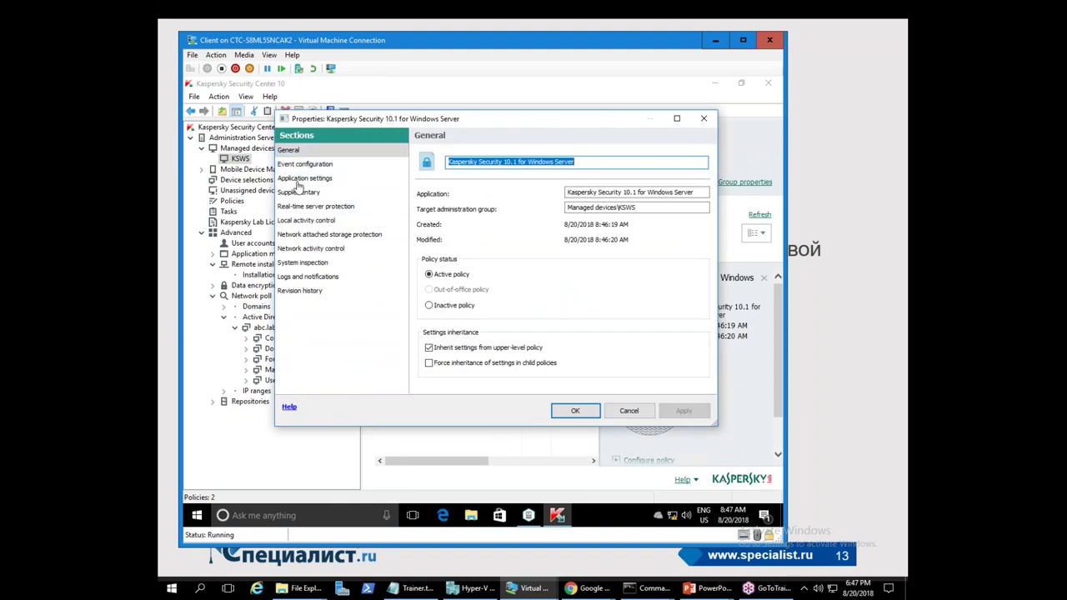
click(298, 169)
click(299, 177)
click(302, 192)
click(311, 208)
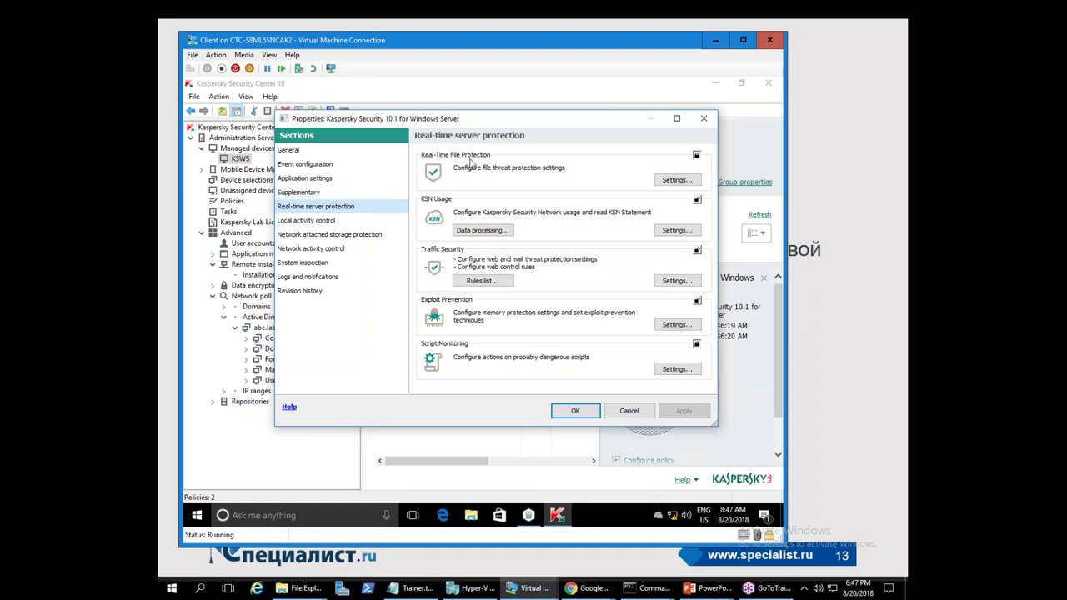
click(666, 180)
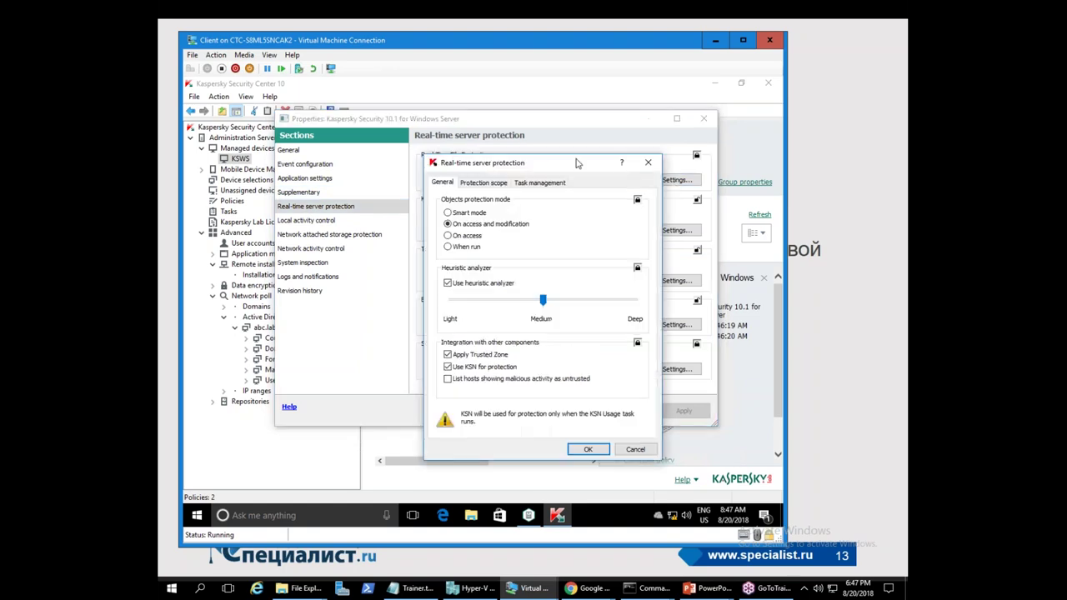
mouse_move(542, 307)
mouse_down()
mouse_move(634, 309)
mouse_move(546, 307)
mouse_up()
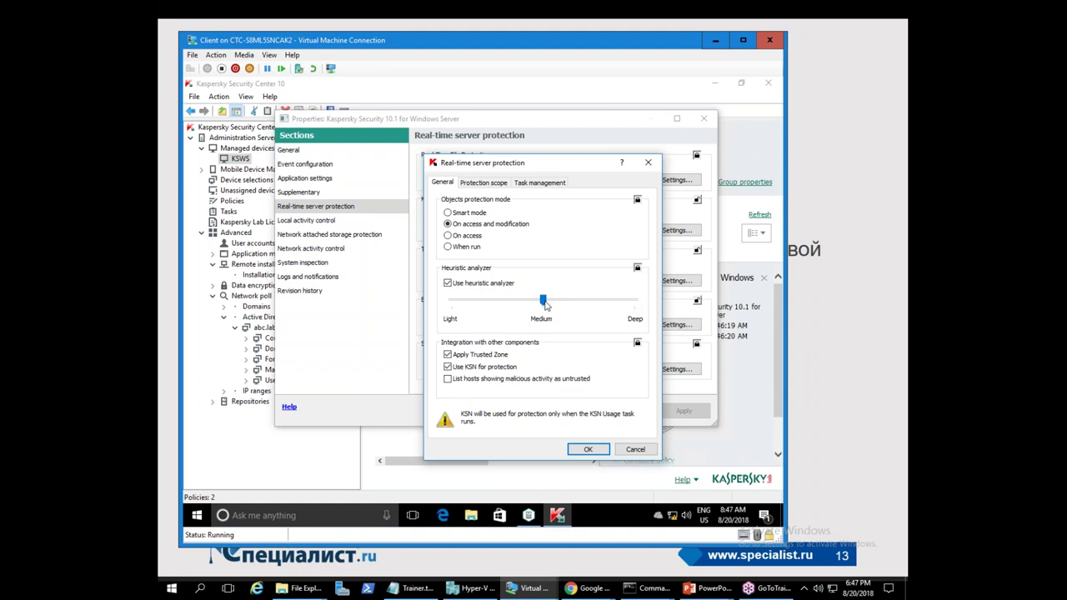
click(650, 451)
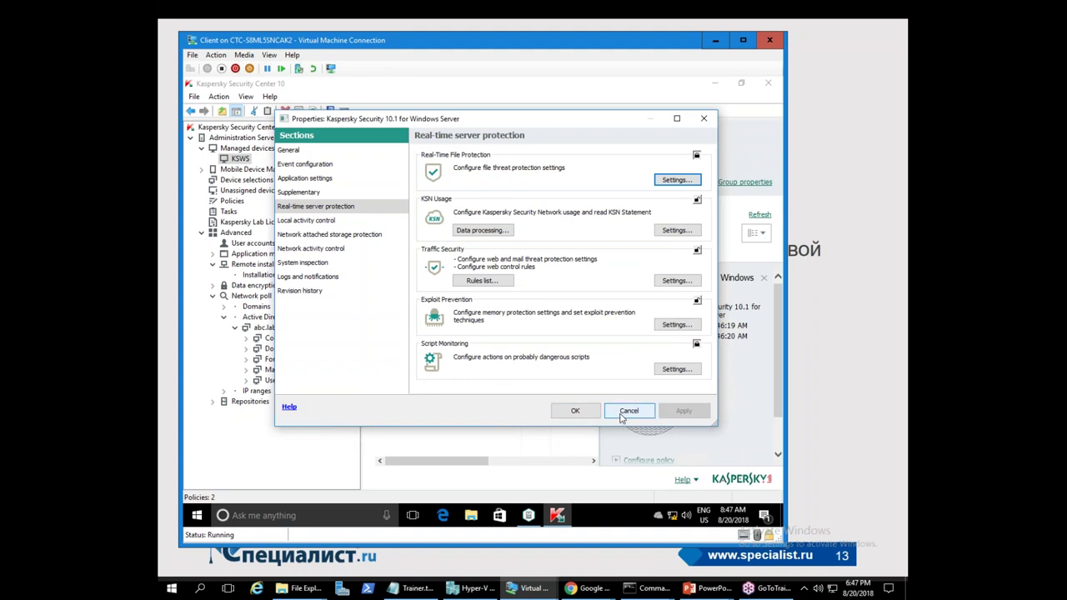
click(620, 412)
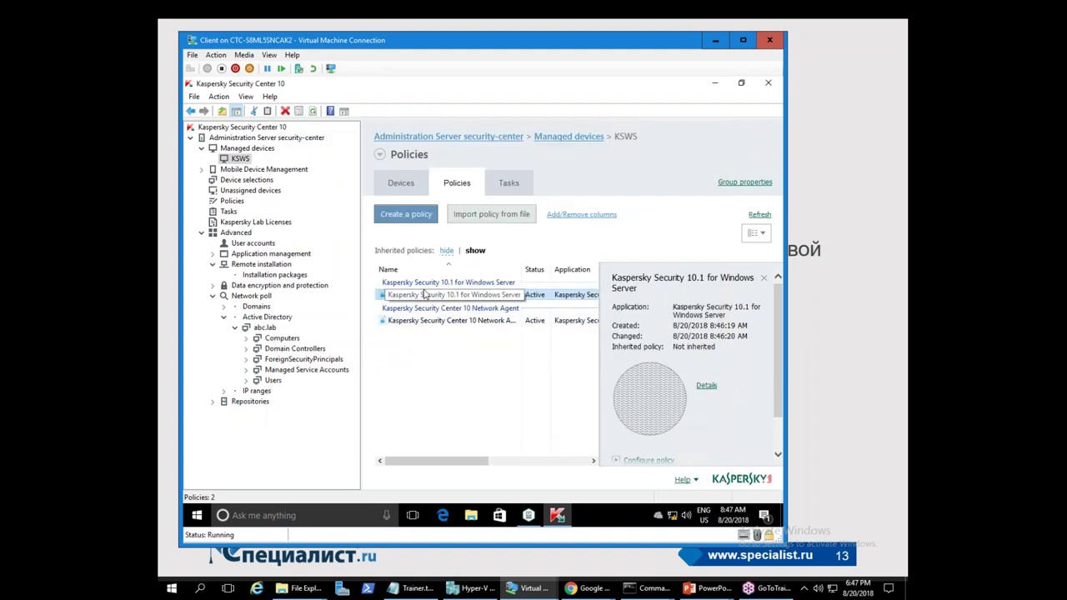
click(715, 83)
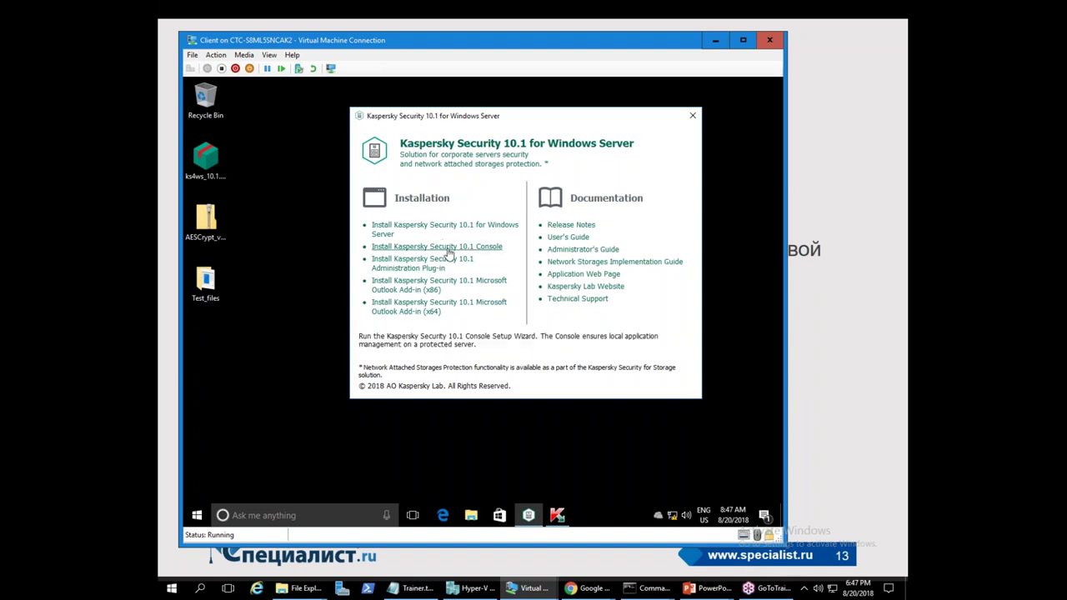
- Launch the Kaspersky Security 10.1 Console installation, then return to Kaspersky Security Center
click(448, 248)
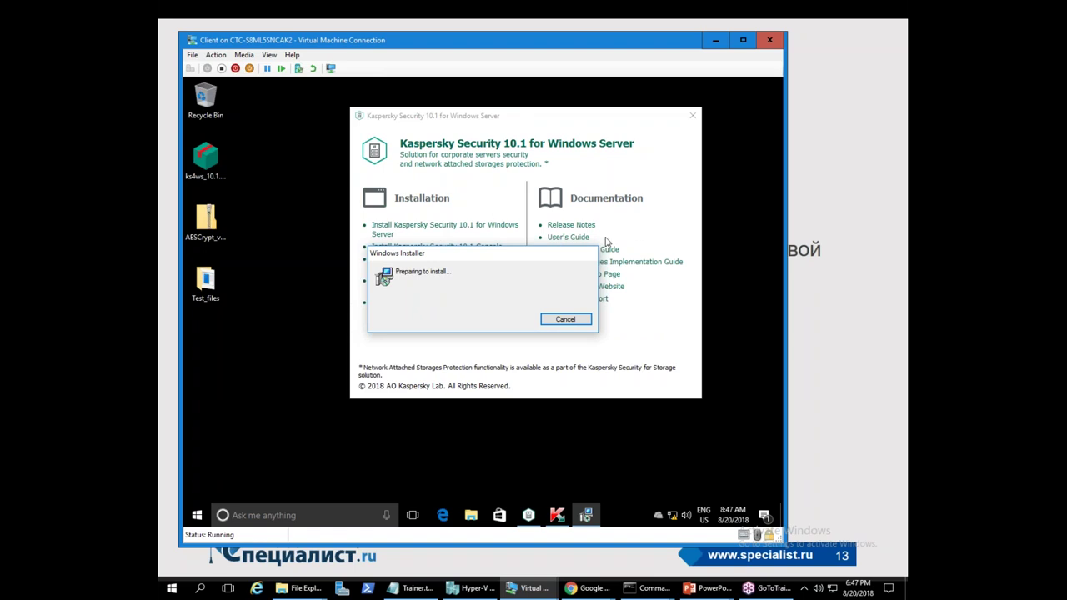
mouse_move(556, 516)
click(557, 515)
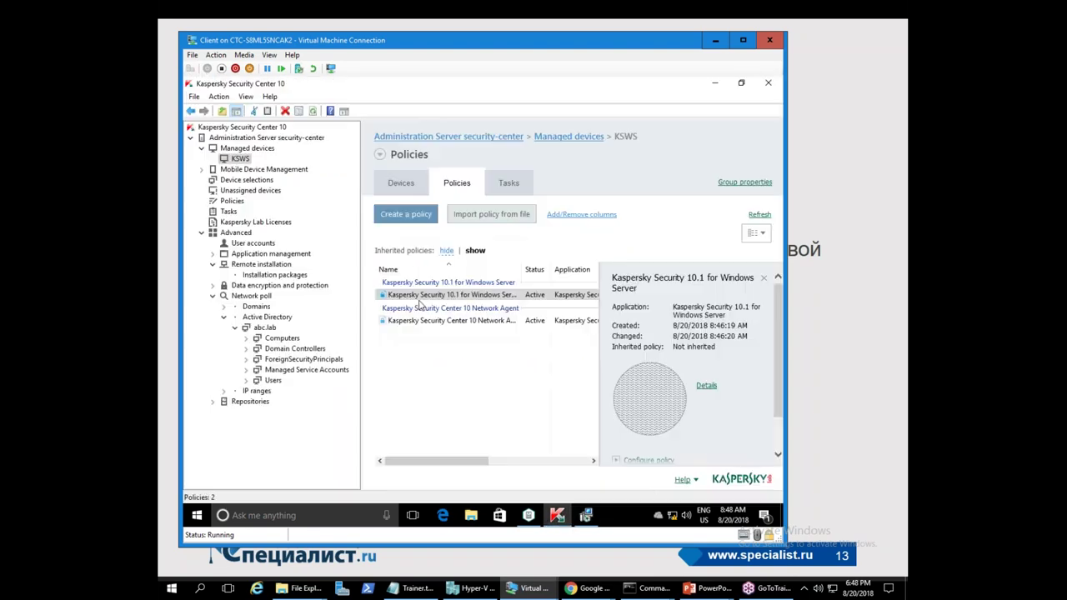
- Check the 'Install application remotely KSWS 10.1' task results, showing 100% on DC and RDS
click(229, 213)
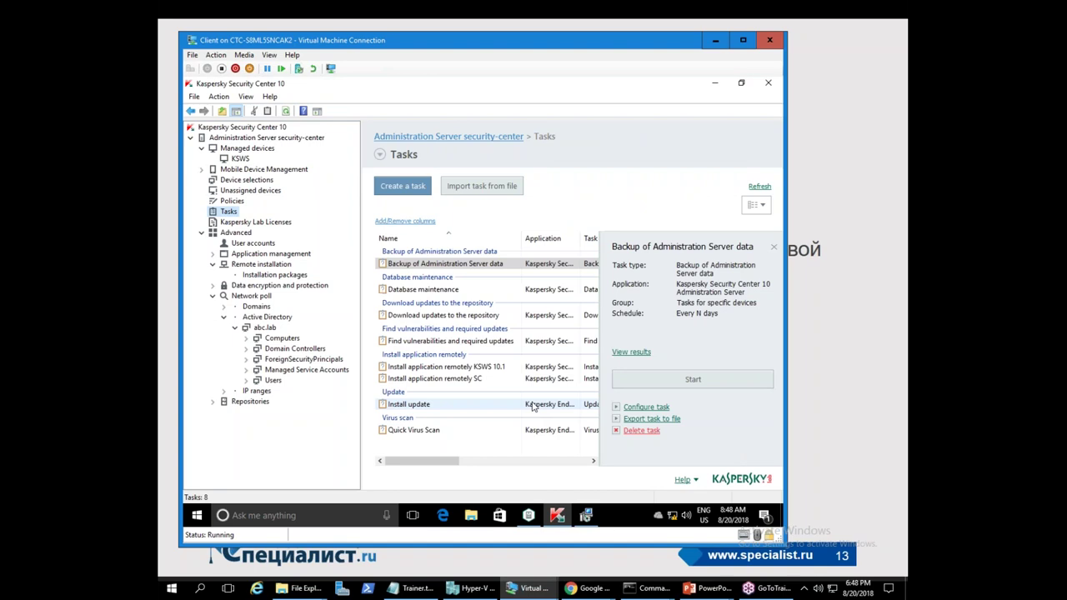
click(420, 369)
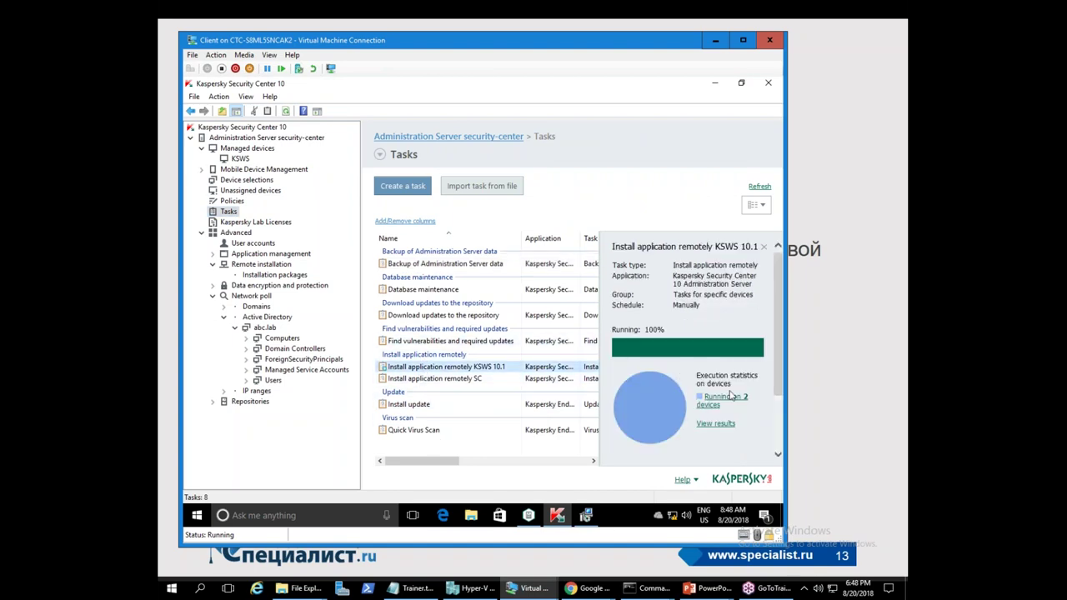
click(714, 424)
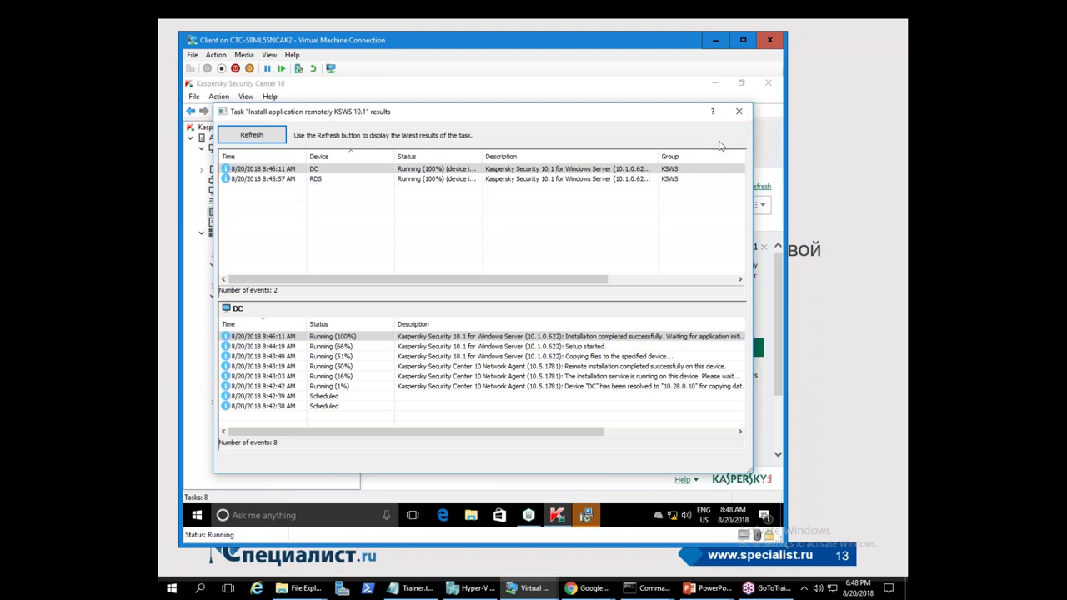
drag(682, 117, 693, 112)
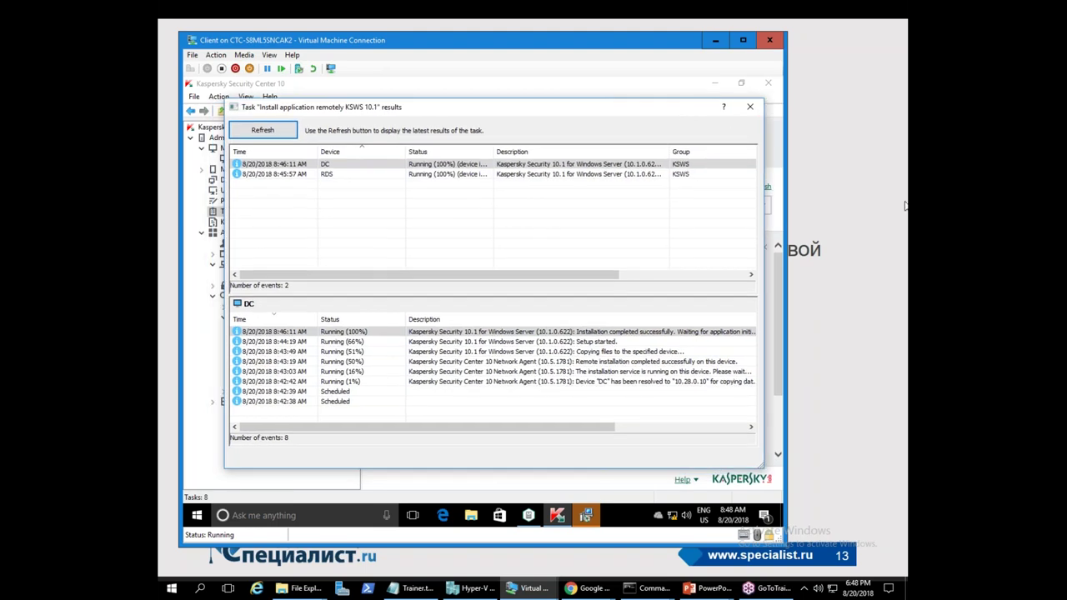
drag(665, 114, 652, 113)
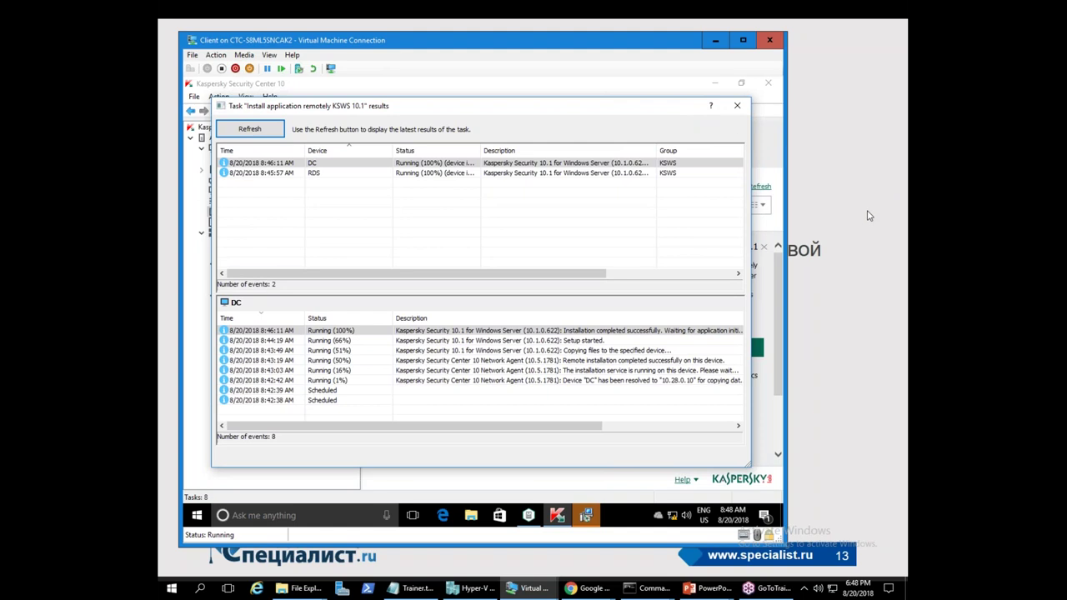
click(736, 106)
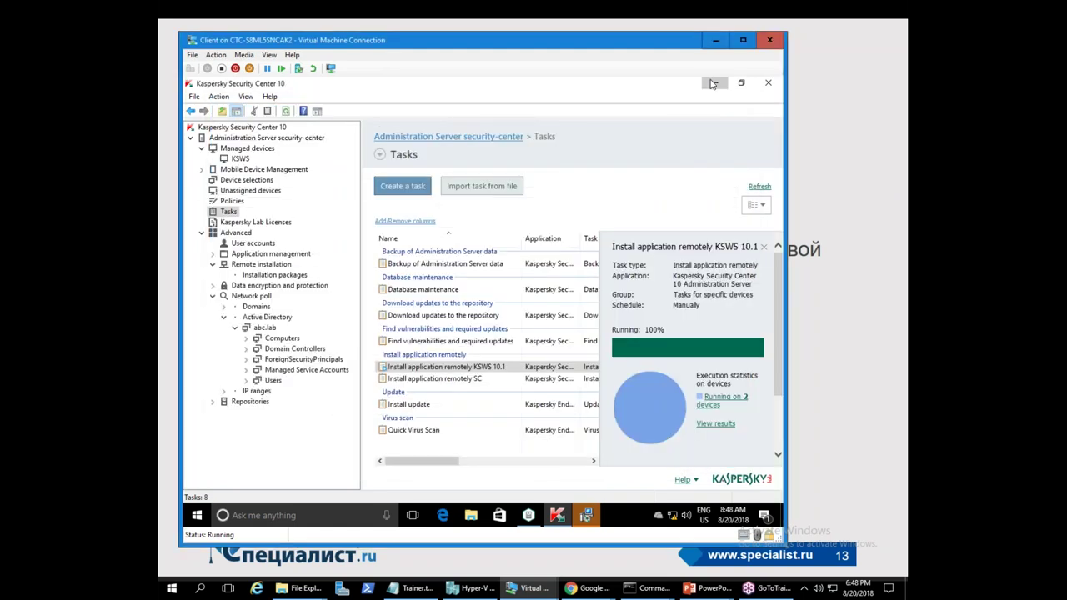
click(713, 83)
- Accept the EULA and Privacy Policy, allow remote access, and install the Administration Tools
drag(464, 118, 515, 117)
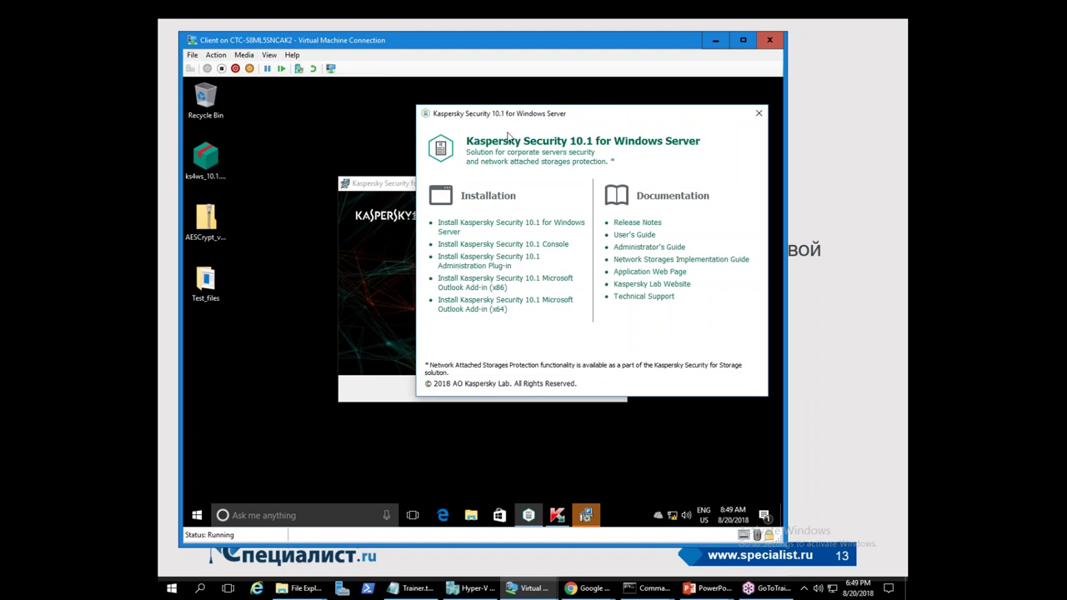
click(401, 185)
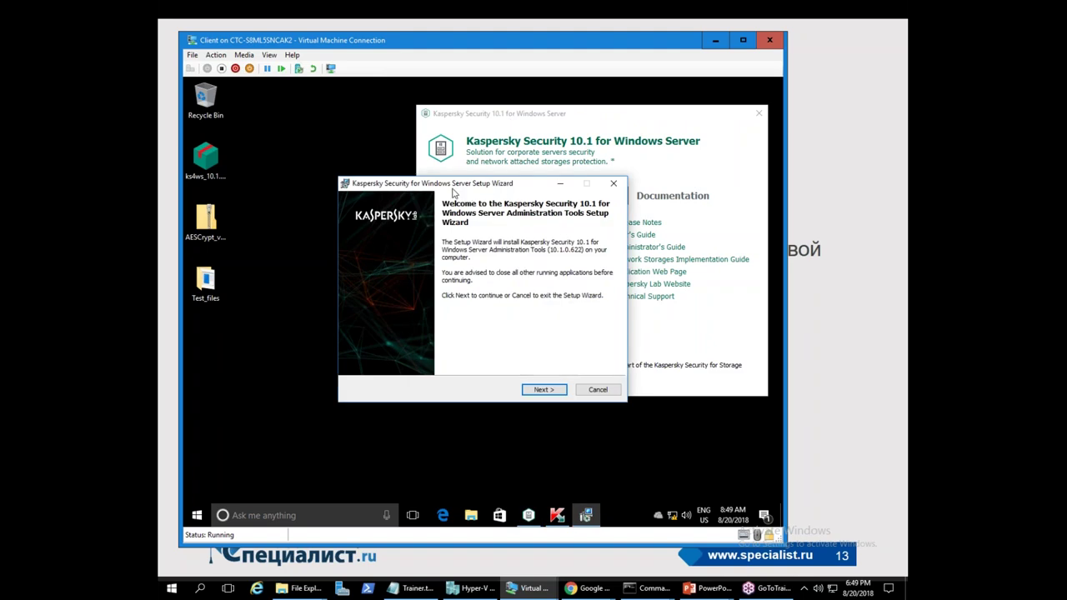
click(544, 389)
click(420, 355)
click(421, 362)
click(544, 390)
click(392, 268)
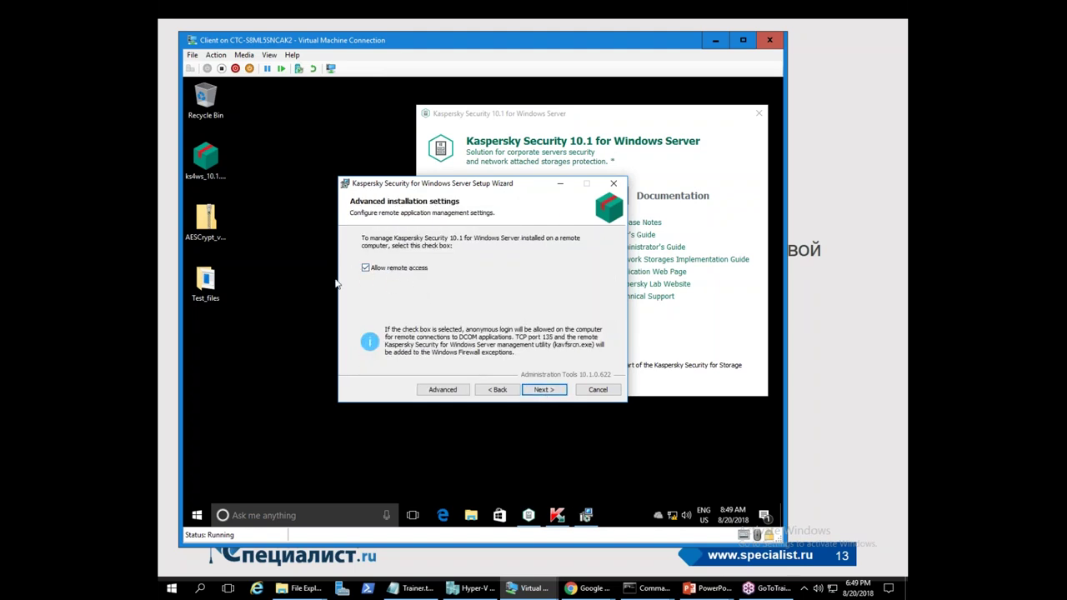
click(550, 392)
click(552, 389)
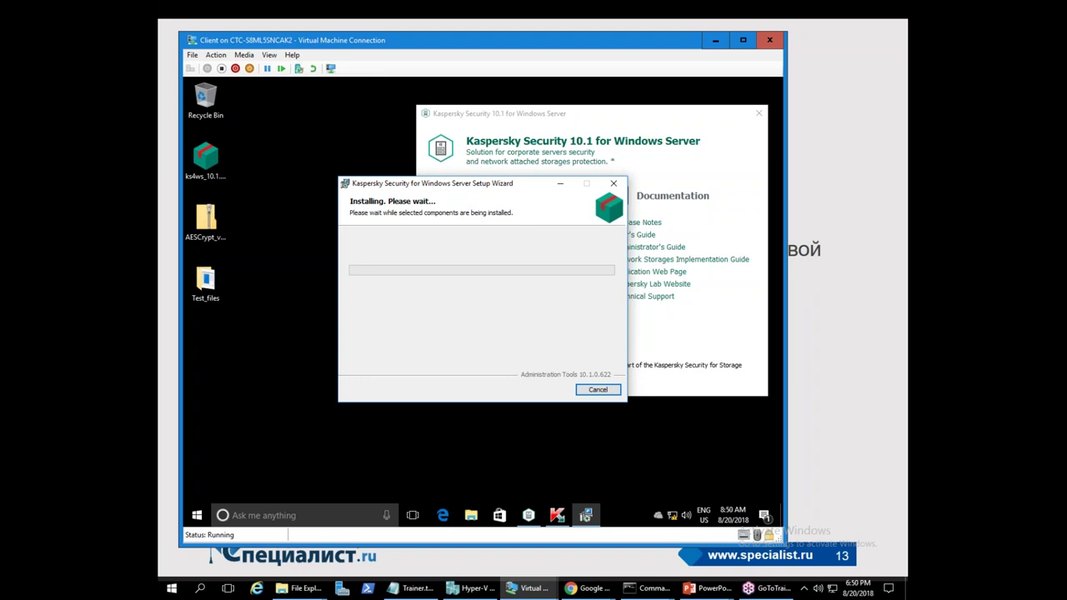
click(899, 190)
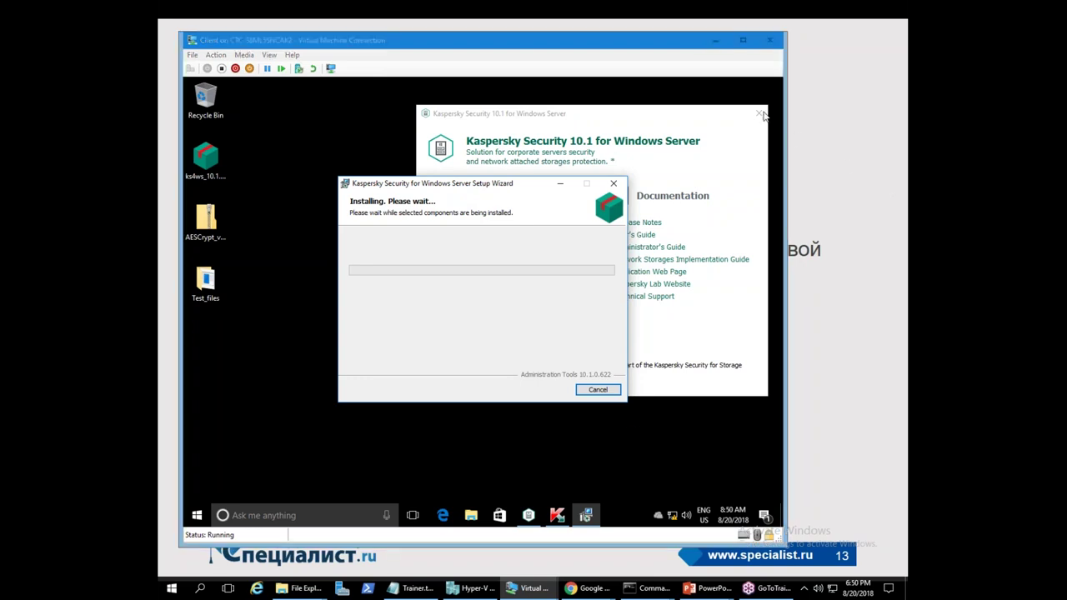
click(746, 43)
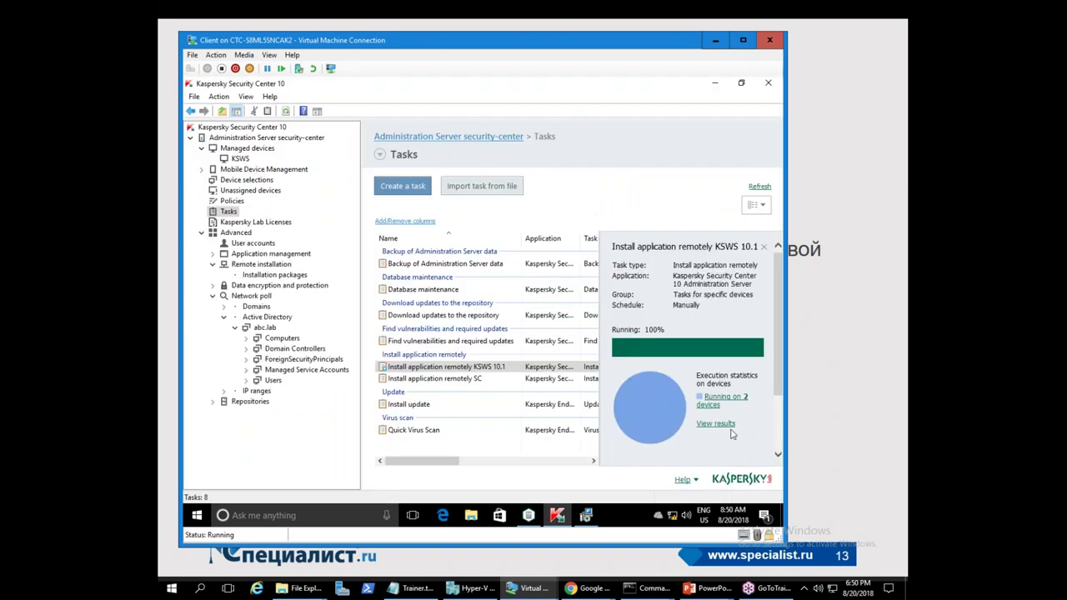
- Refresh the install task and review RDS in the KSWS device list with Real-time protection widened
click(759, 187)
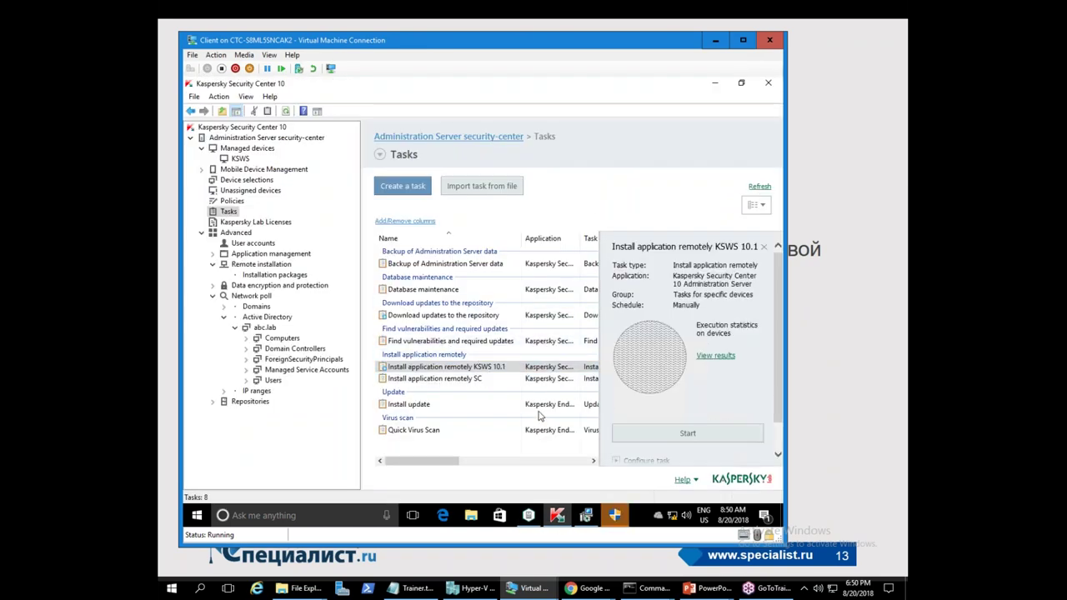
click(236, 160)
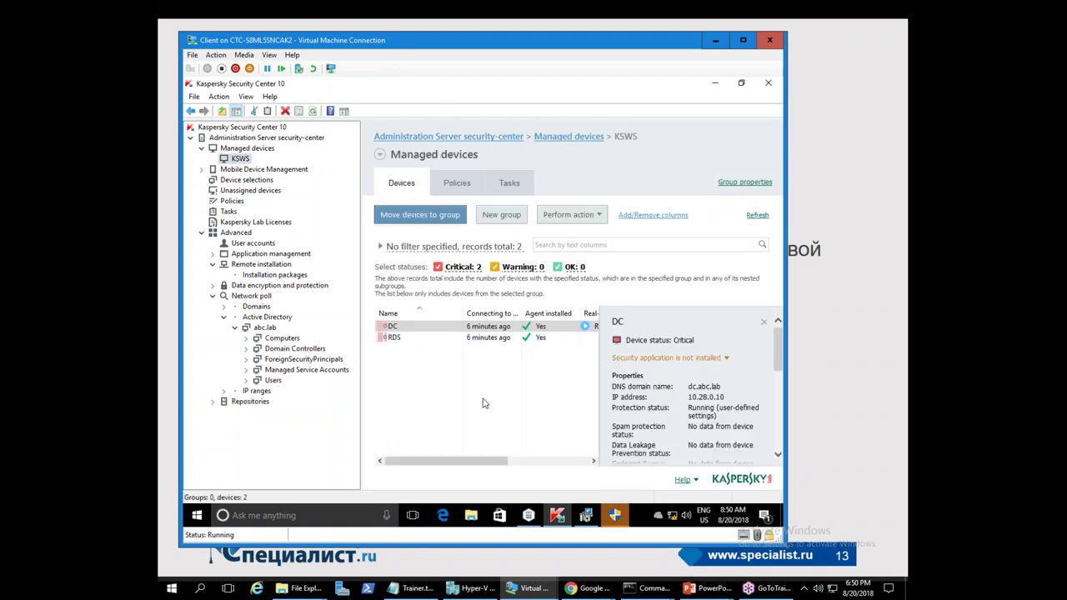
drag(469, 466, 514, 466)
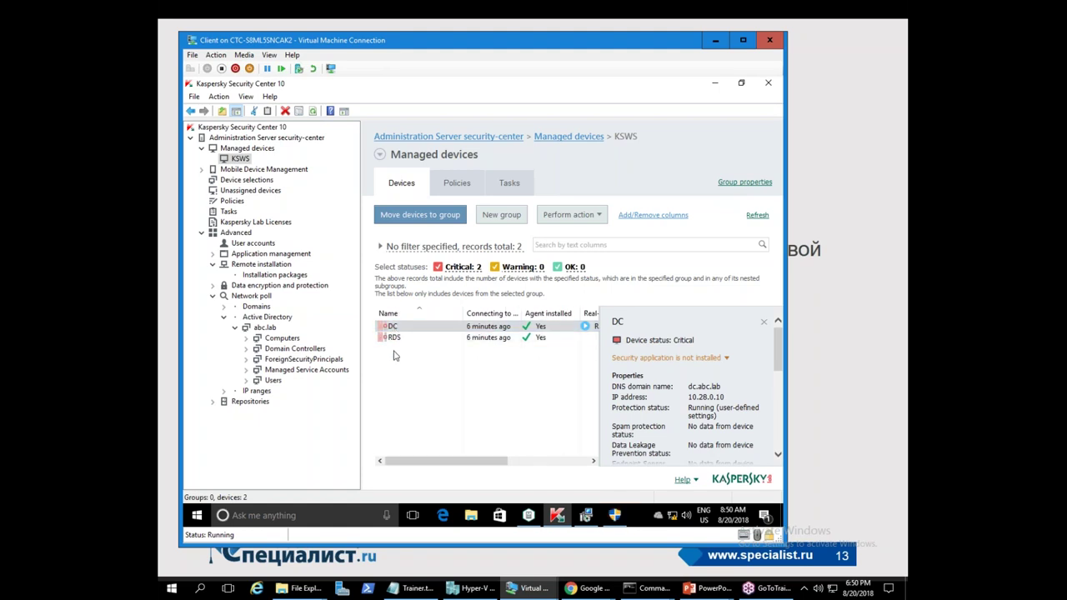
ctrl+click(397, 338)
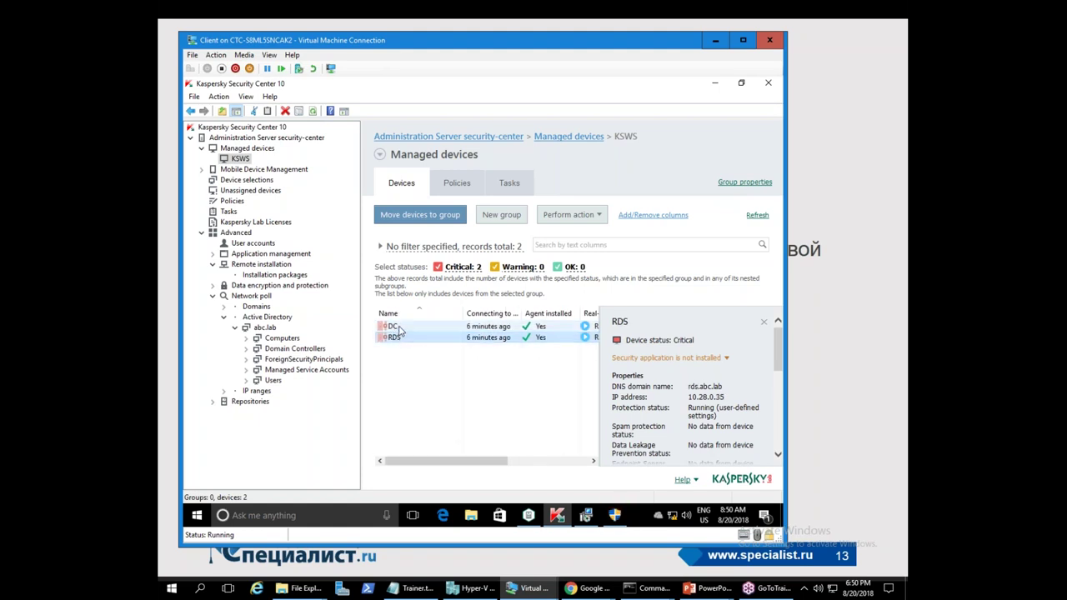
click(397, 338)
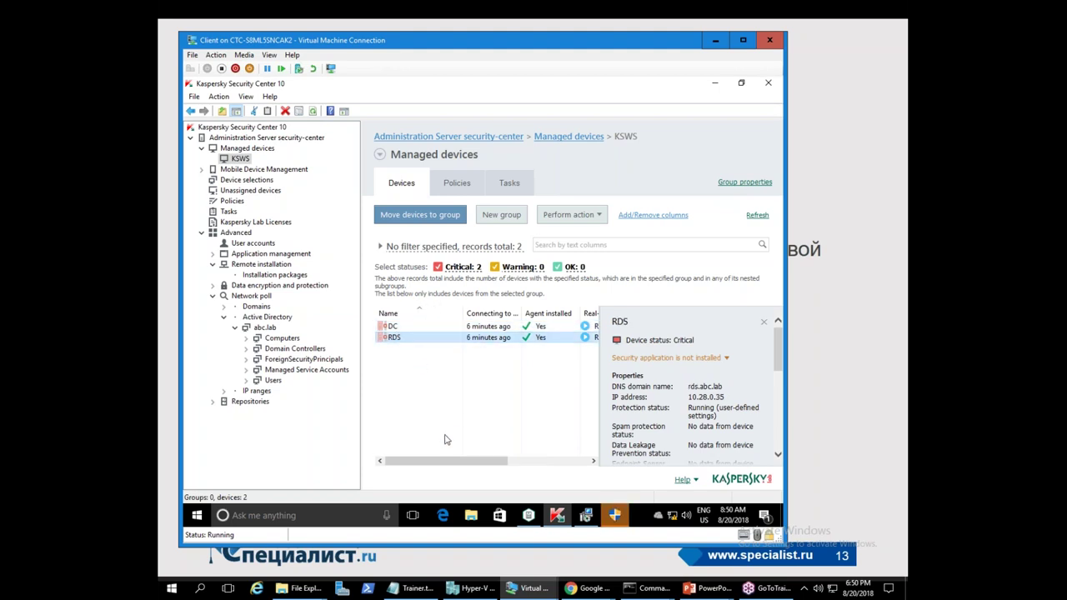
drag(452, 467, 514, 468)
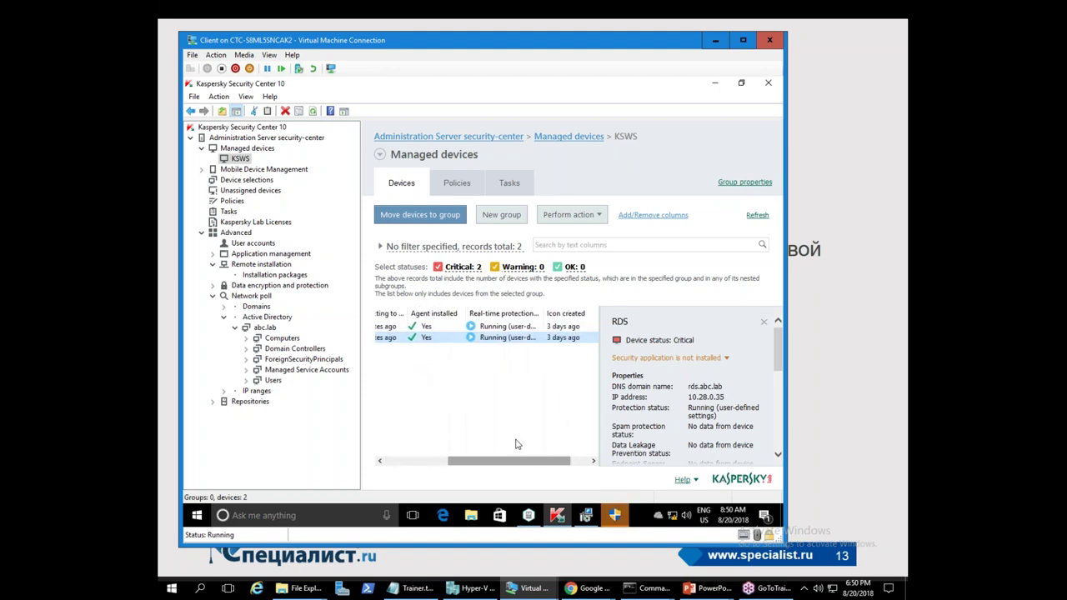
drag(543, 310, 579, 310)
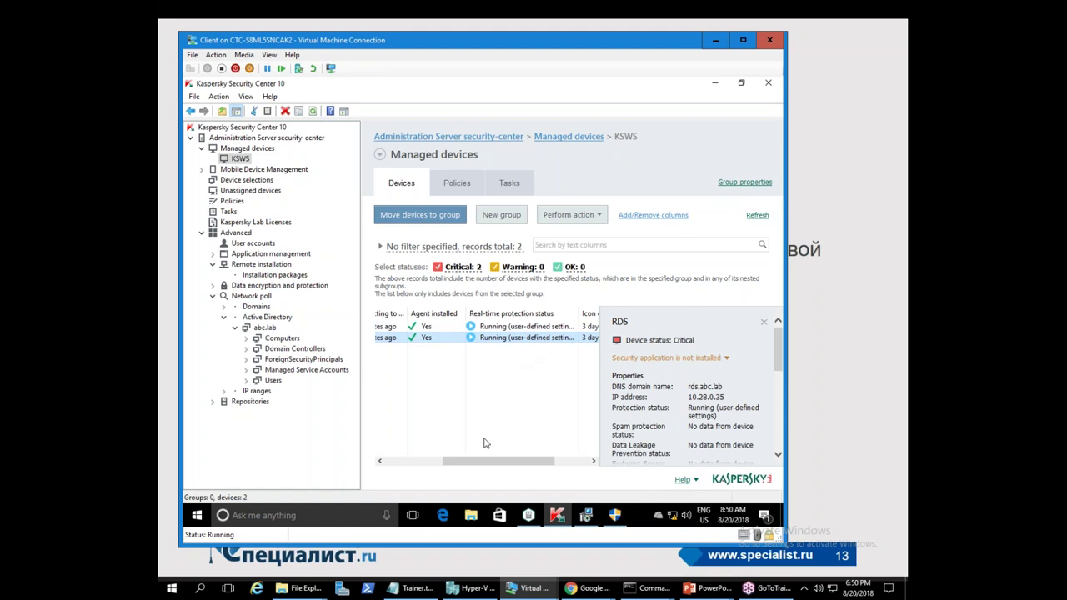
- Approve the UAC prompt and confirm the Administration Tools installation is complete
click(616, 513)
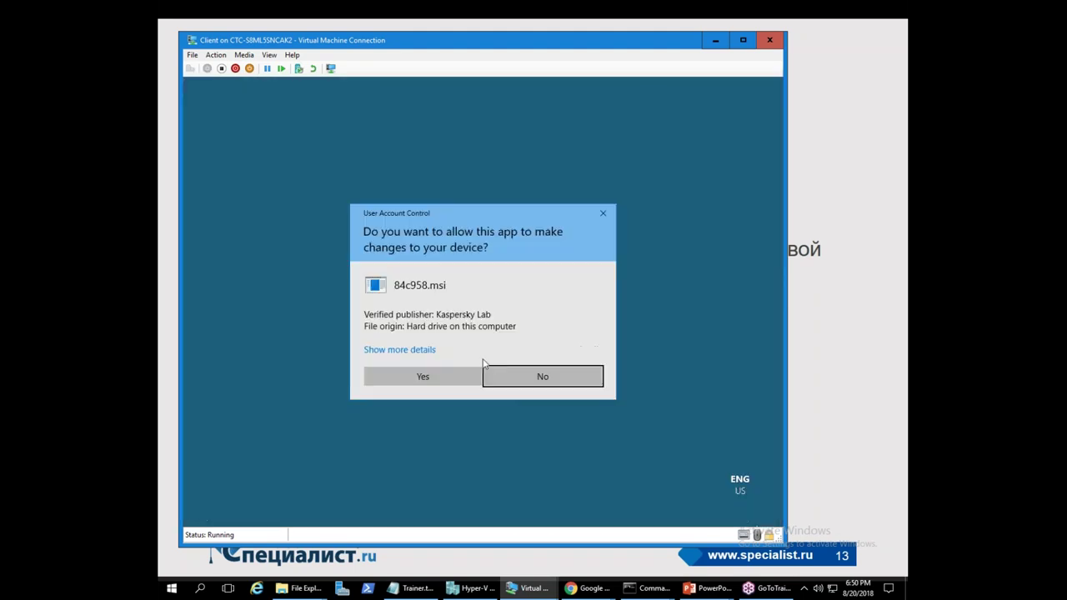
click(450, 370)
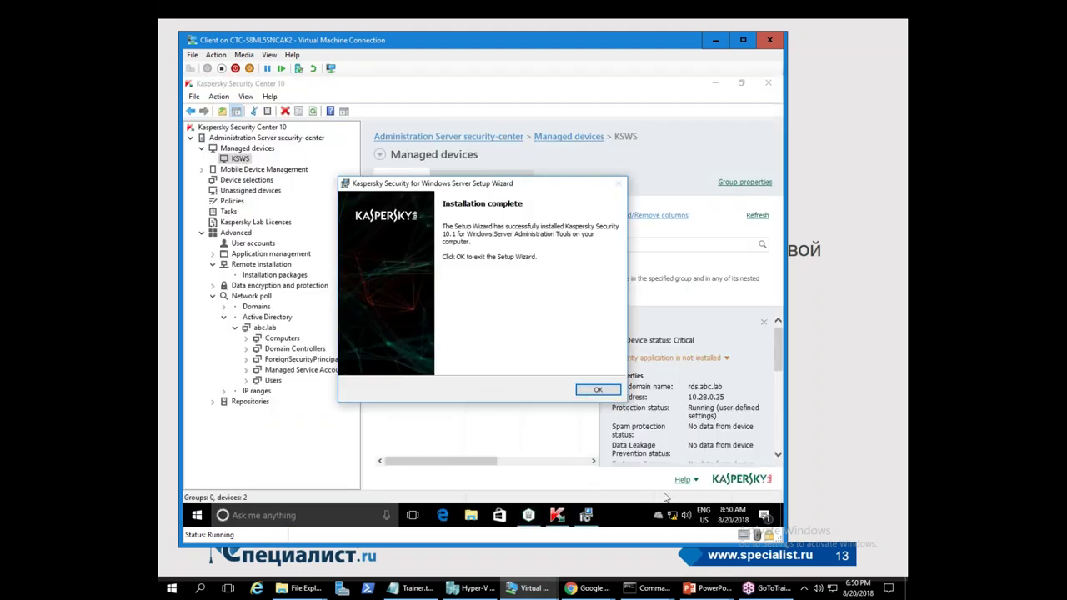
click(607, 392)
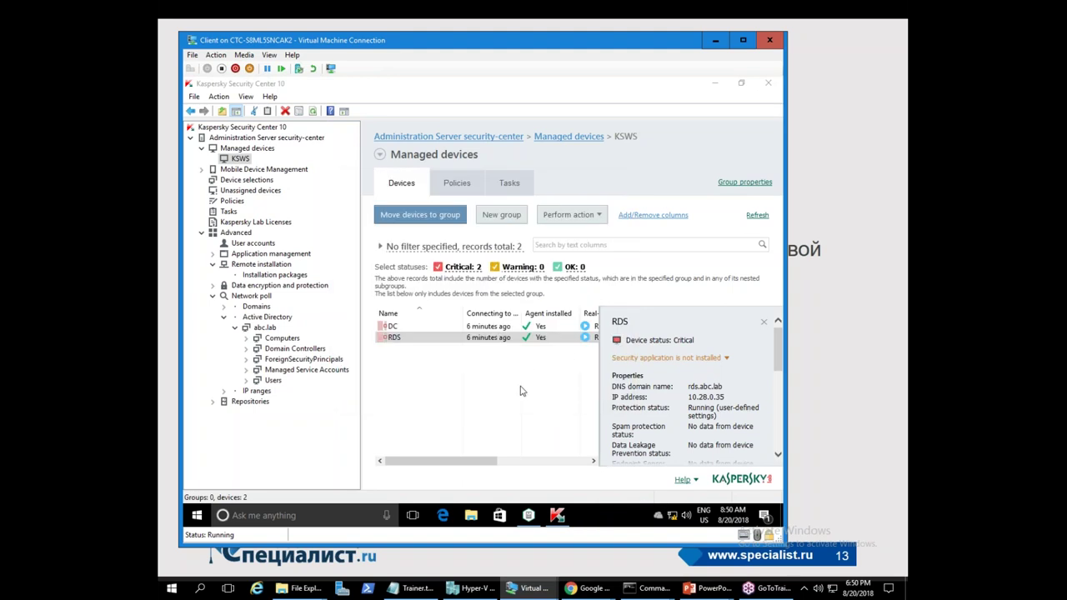
click(471, 588)
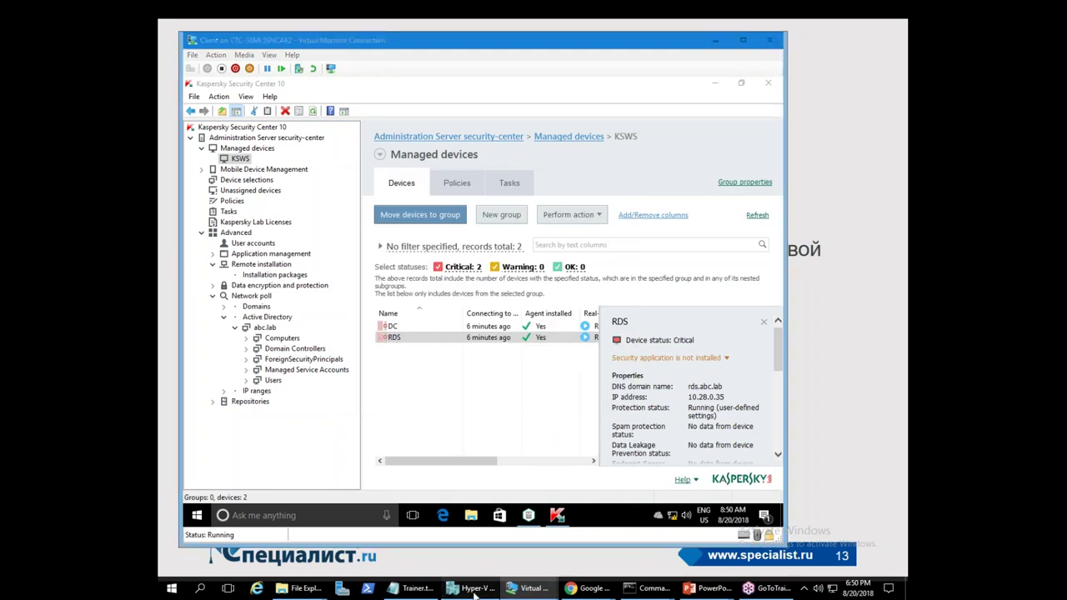
- Connect to the RDS virtual machine and sign in with the domain administrator account and password
double_click(313, 106)
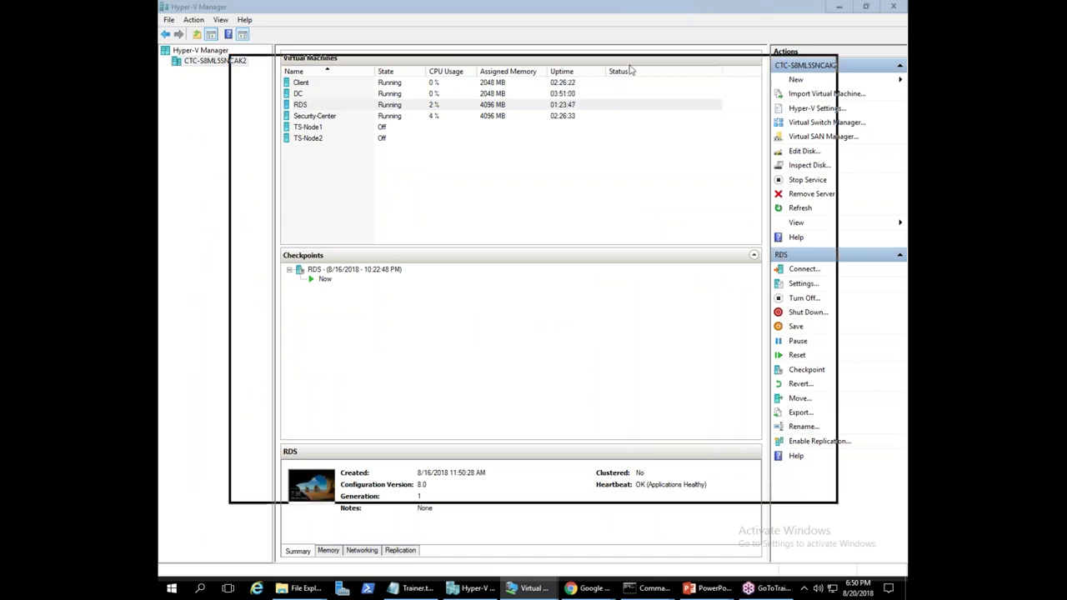
text(ad)
key(BackSpace)
key(BackSpace)
text(administrator)
key(Home)
text(abc\)
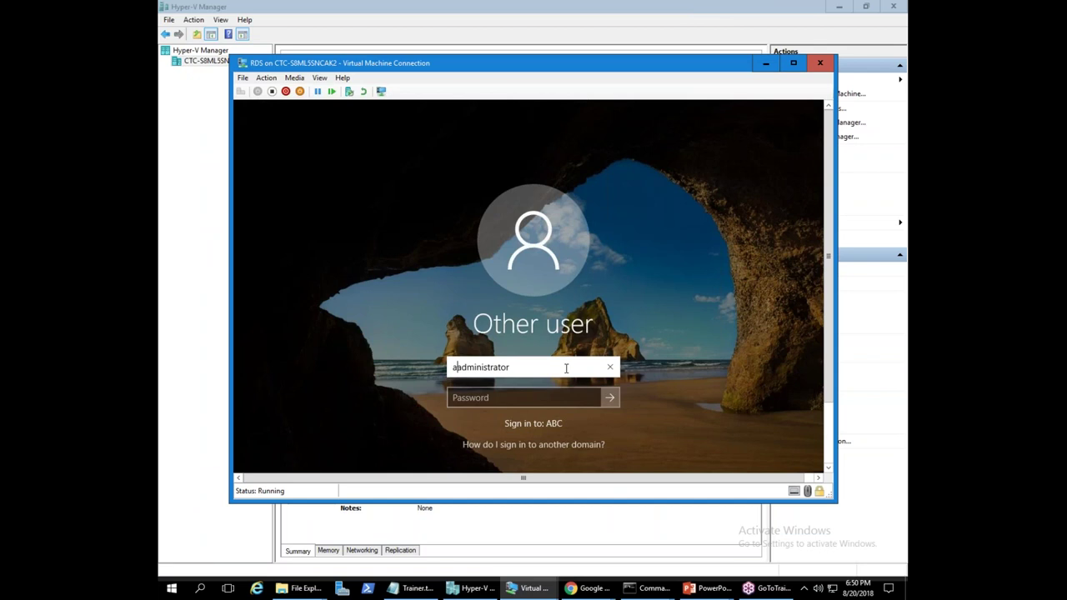
key(Tab)
text(Pa)
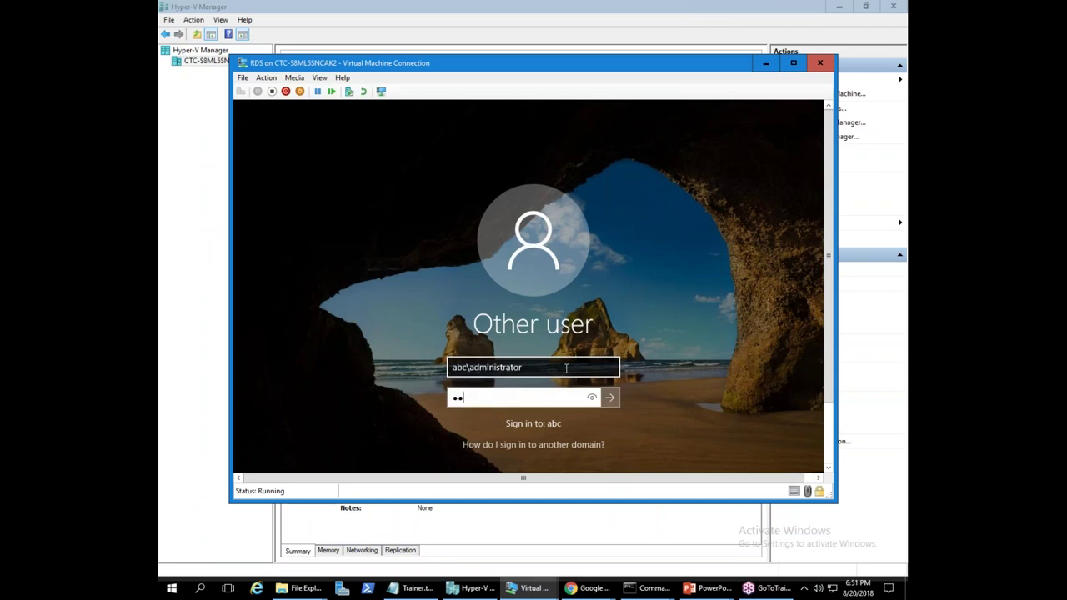
key(Return)
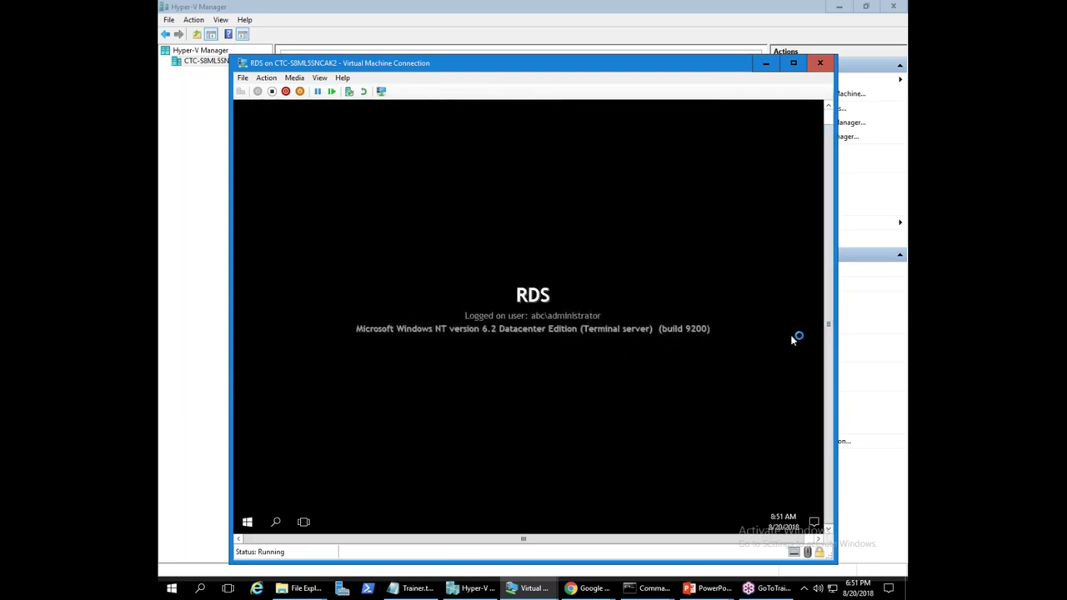
drag(620, 73, 610, 55)
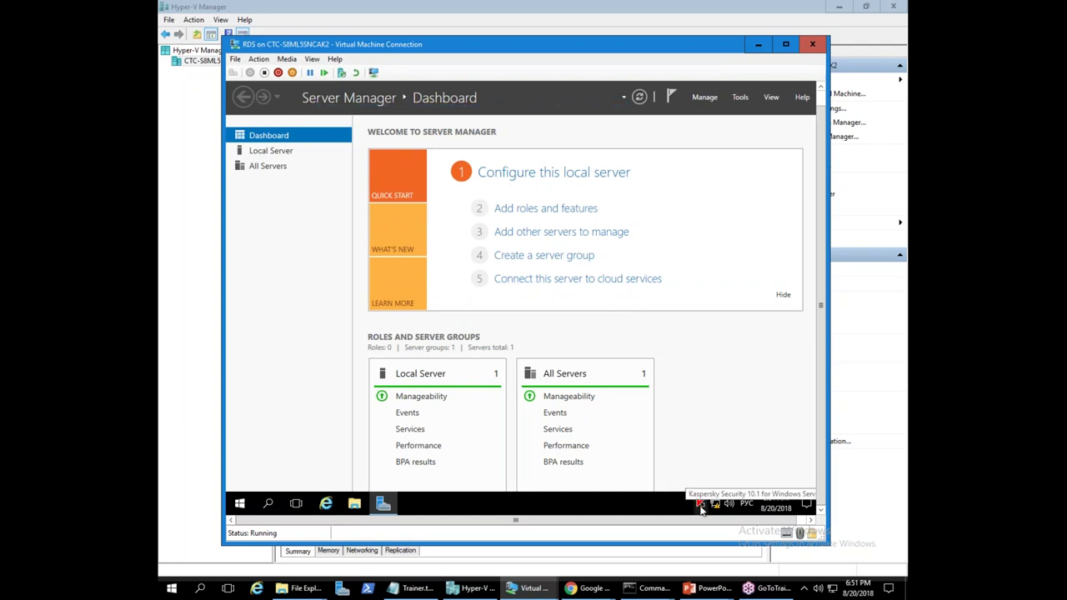
click(701, 505)
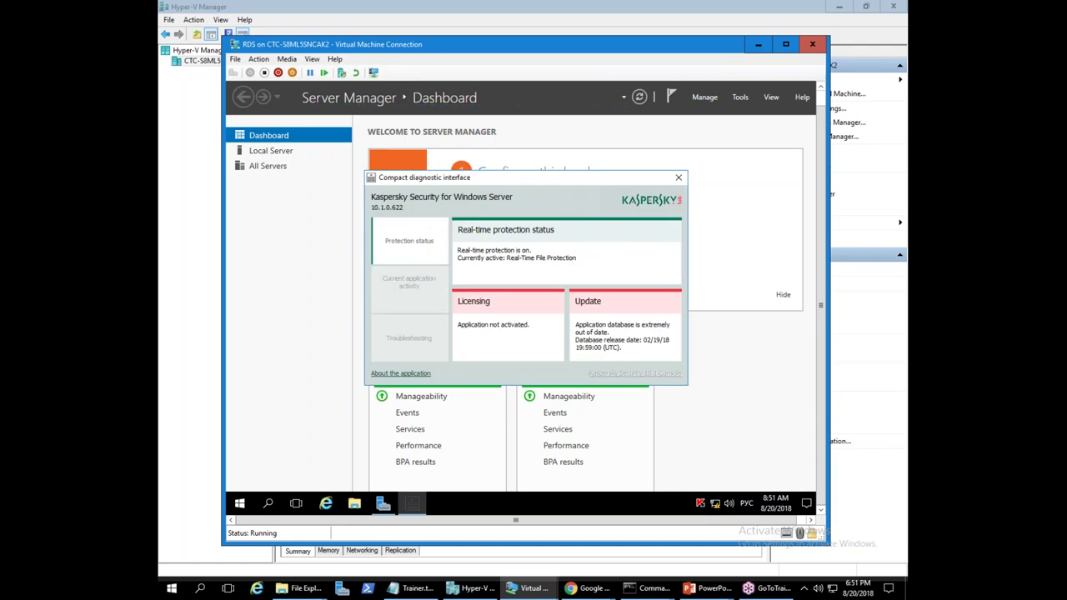
click(412, 337)
click(411, 255)
click(411, 282)
click(411, 250)
click(418, 287)
click(421, 329)
click(416, 253)
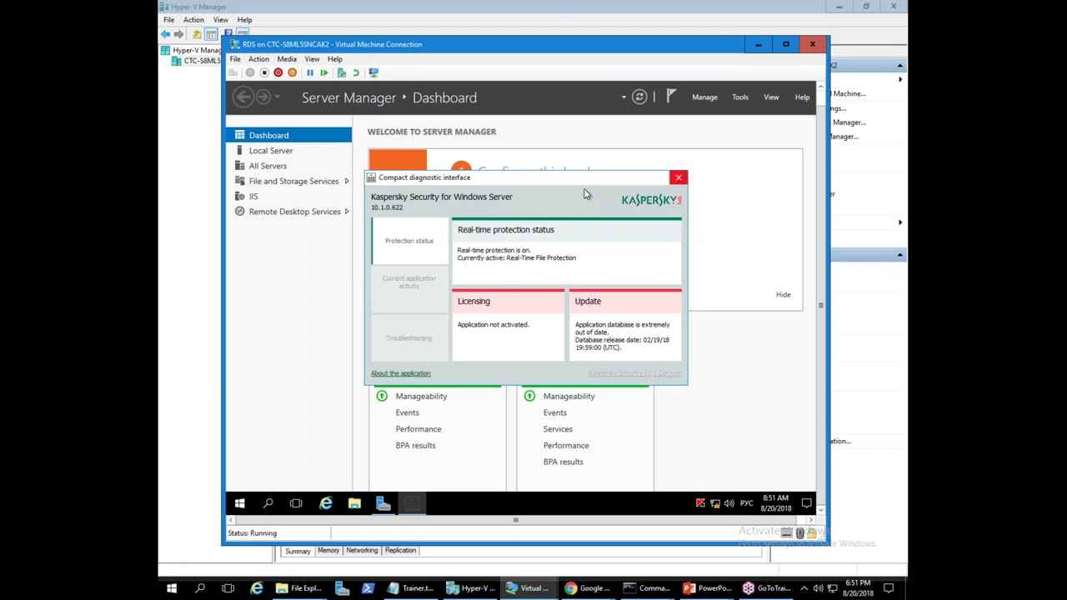
click(678, 178)
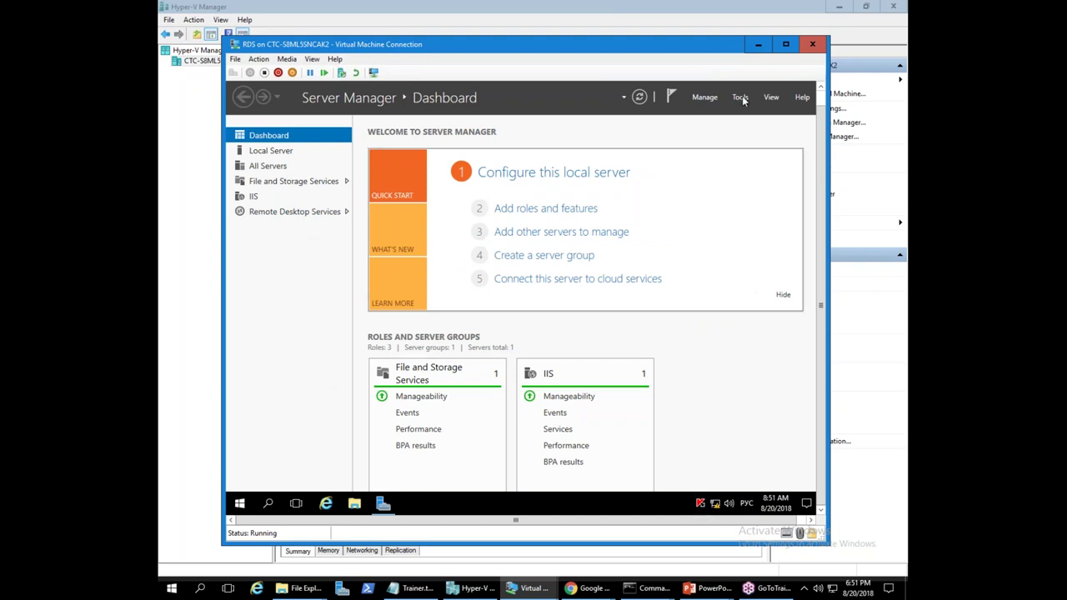
click(758, 45)
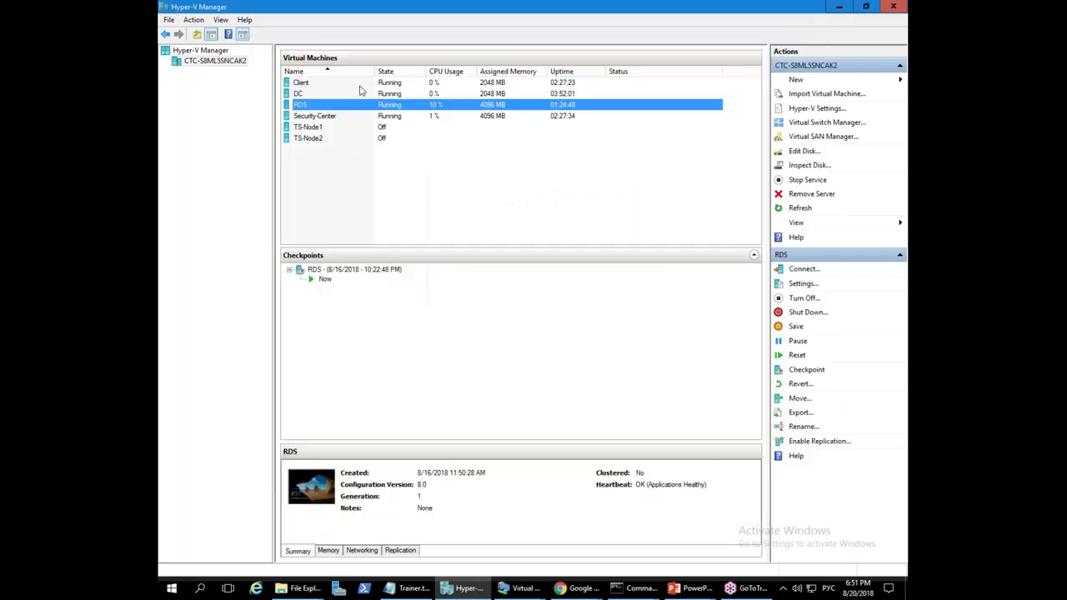
- Refresh the KSWS device list and inspect the DC device's details
double_click(302, 83)
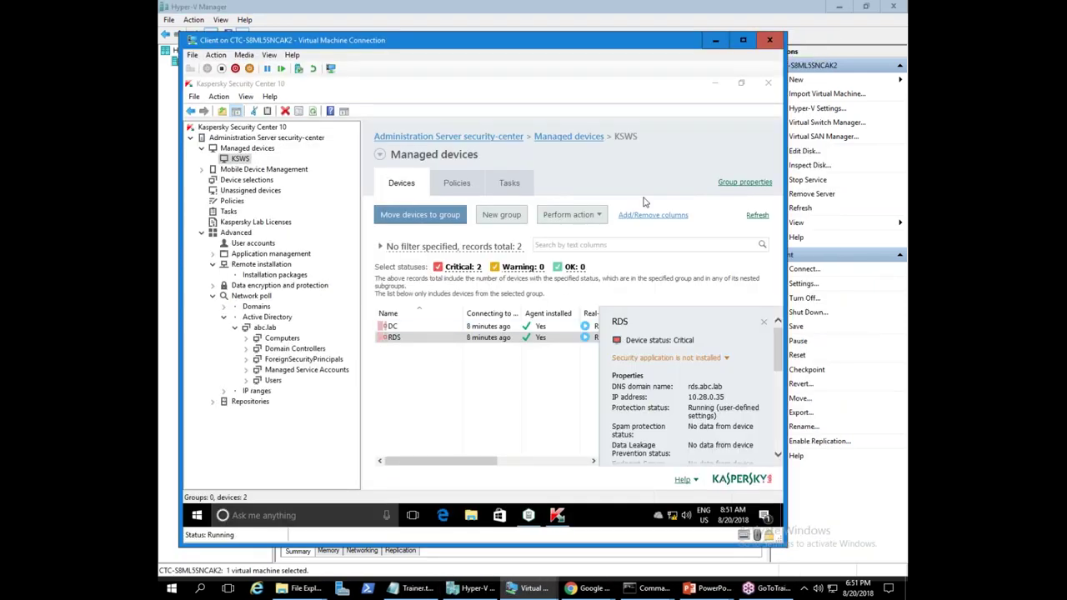
click(755, 216)
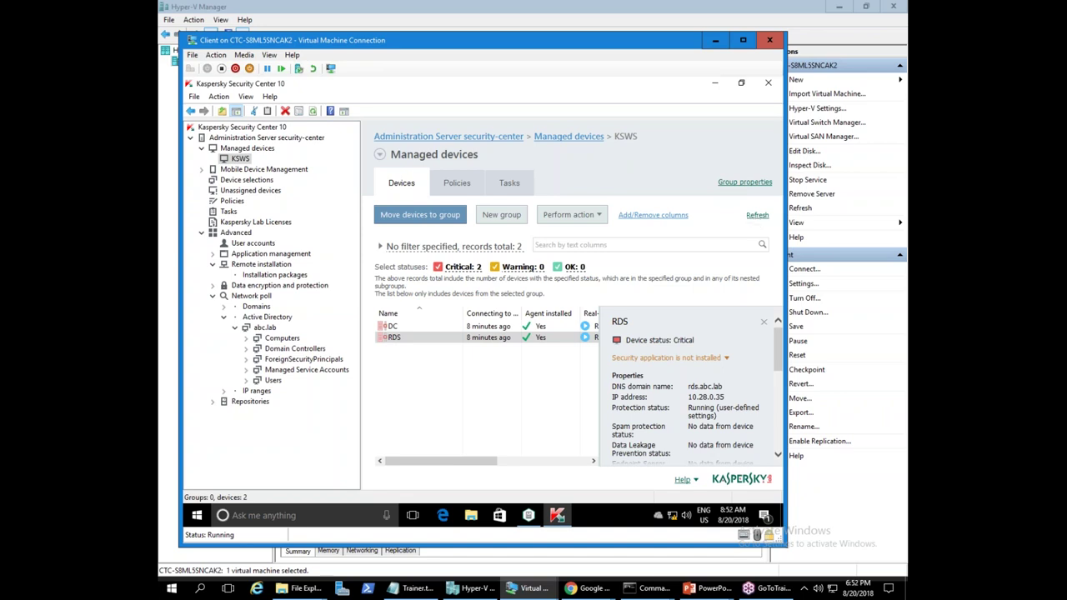
drag(446, 461, 480, 461)
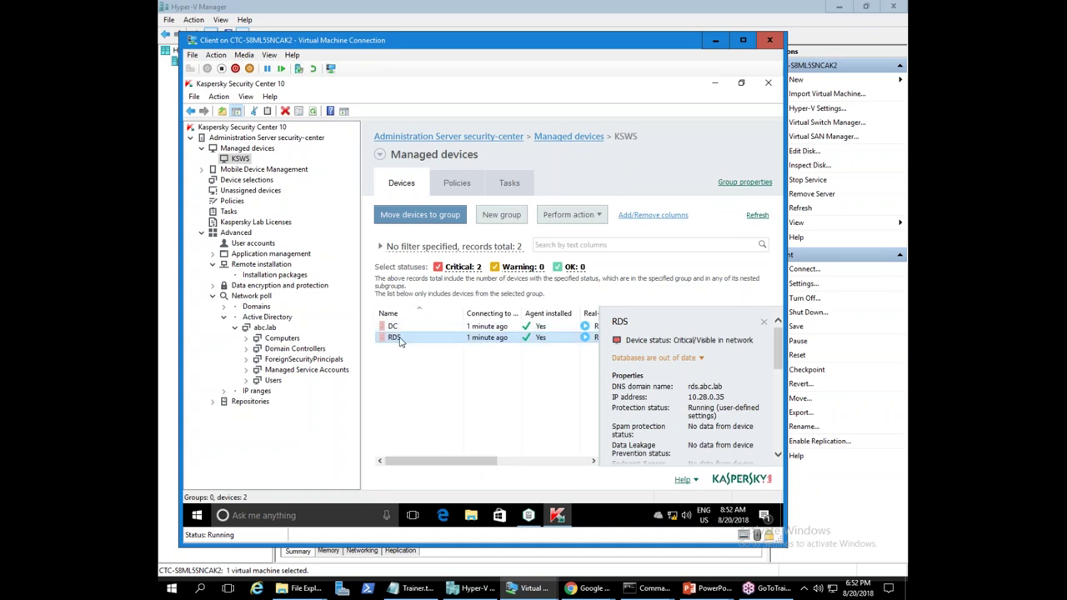
click(402, 327)
mouse_move(440, 463)
mouse_down()
mouse_move(533, 462)
mouse_move(434, 462)
mouse_up()
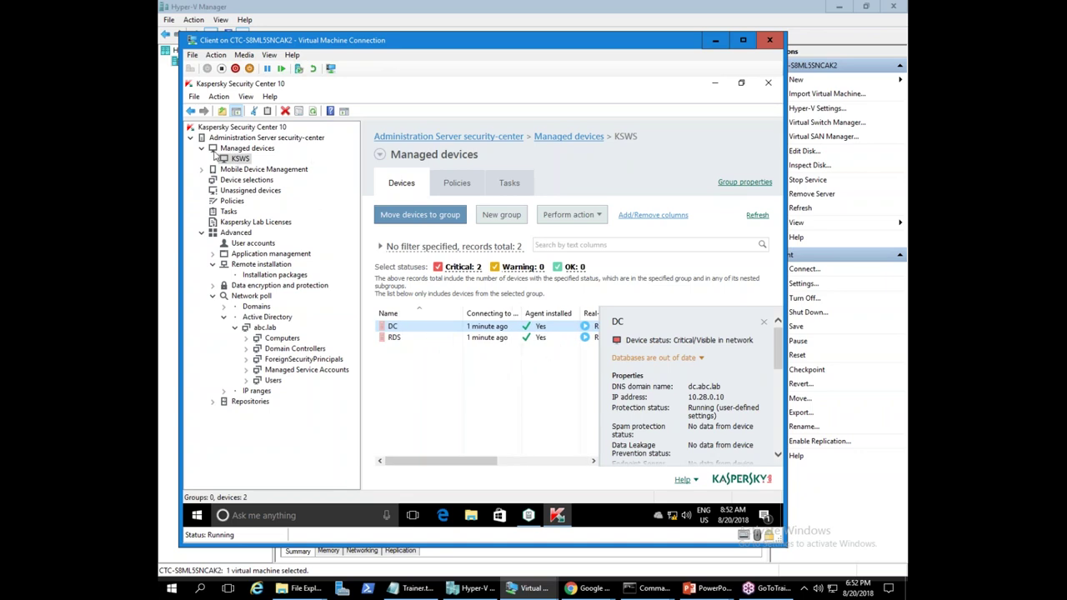
click(758, 216)
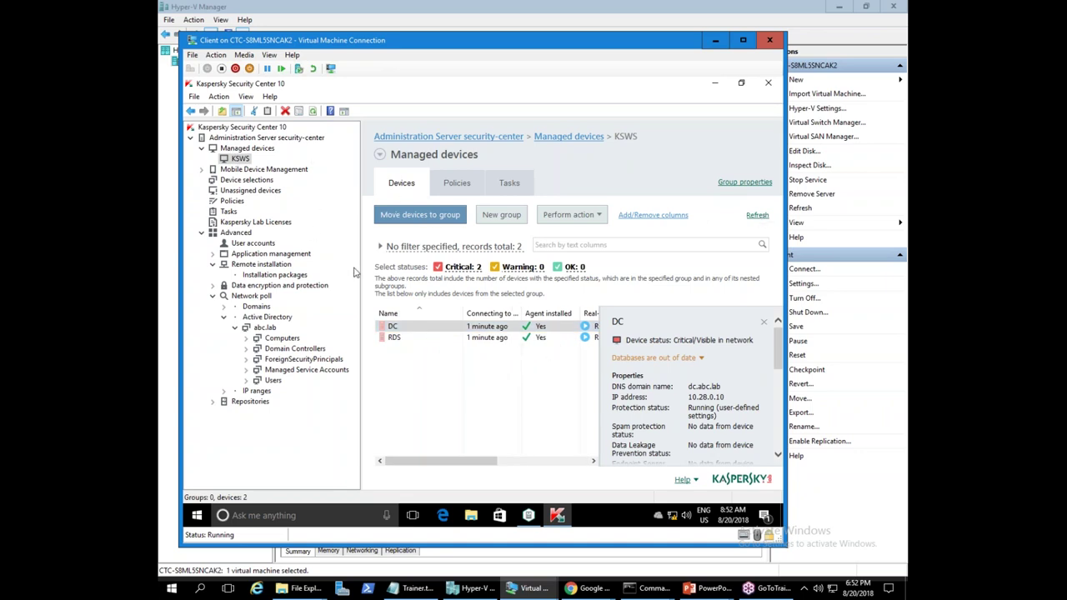
- Check the 'Install application remotely SC' task, then reload the KSWS group's devices
click(230, 213)
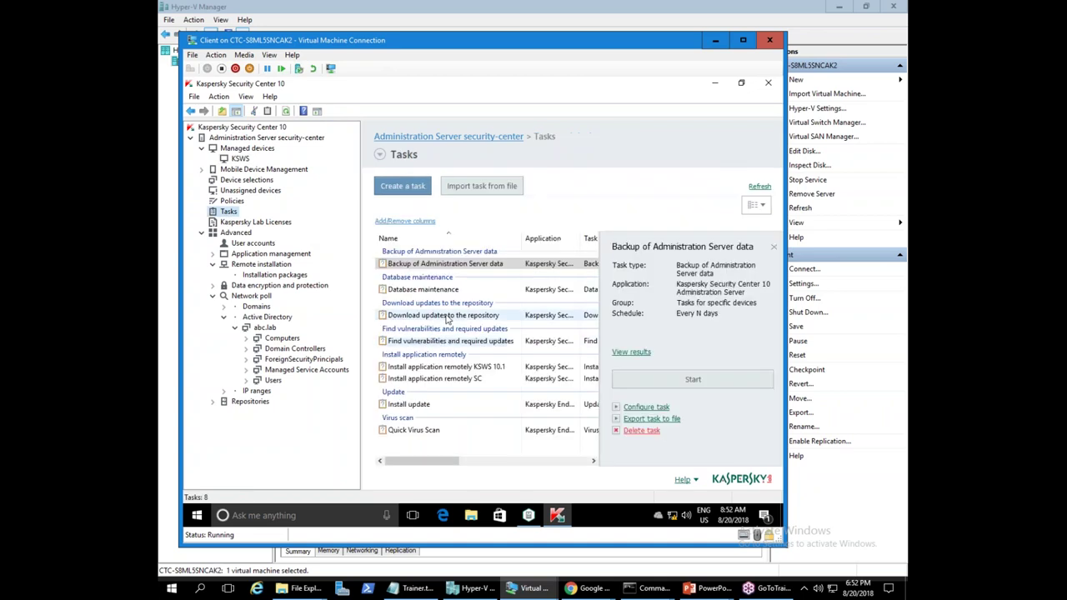
click(417, 380)
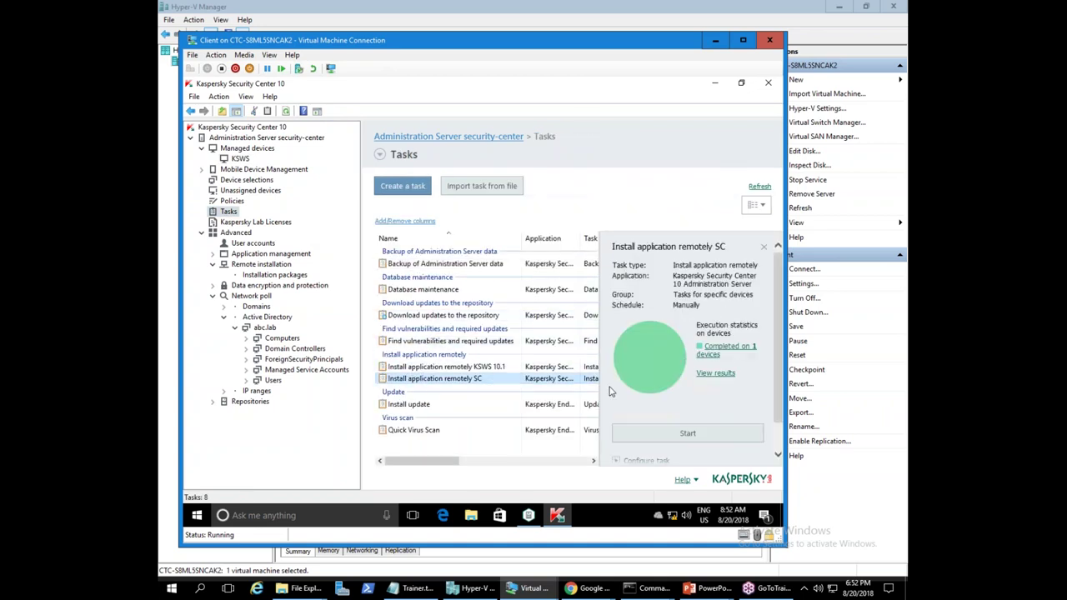
click(239, 158)
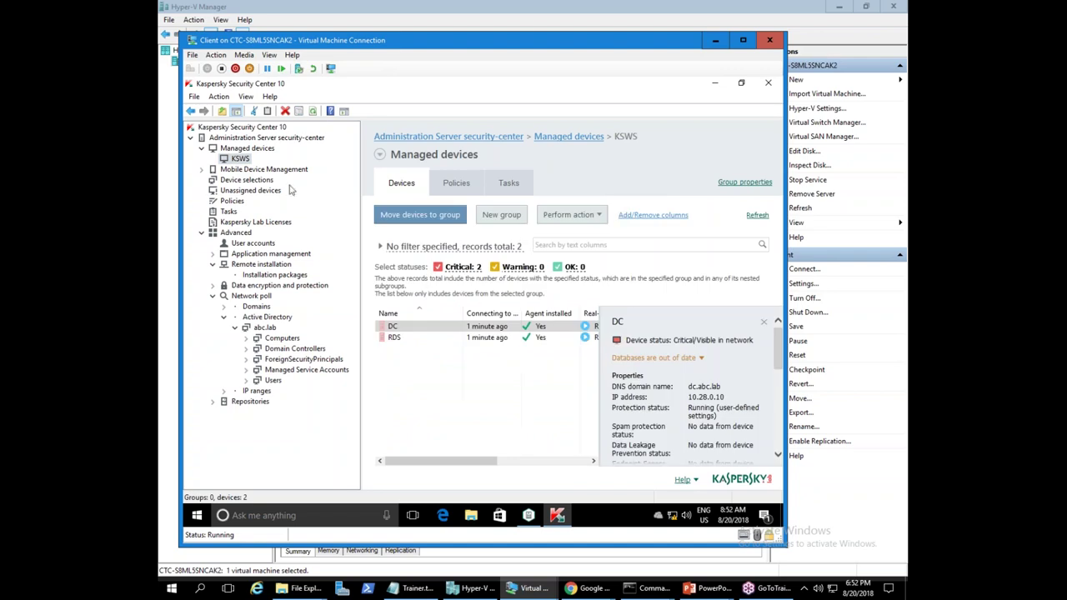
click(248, 149)
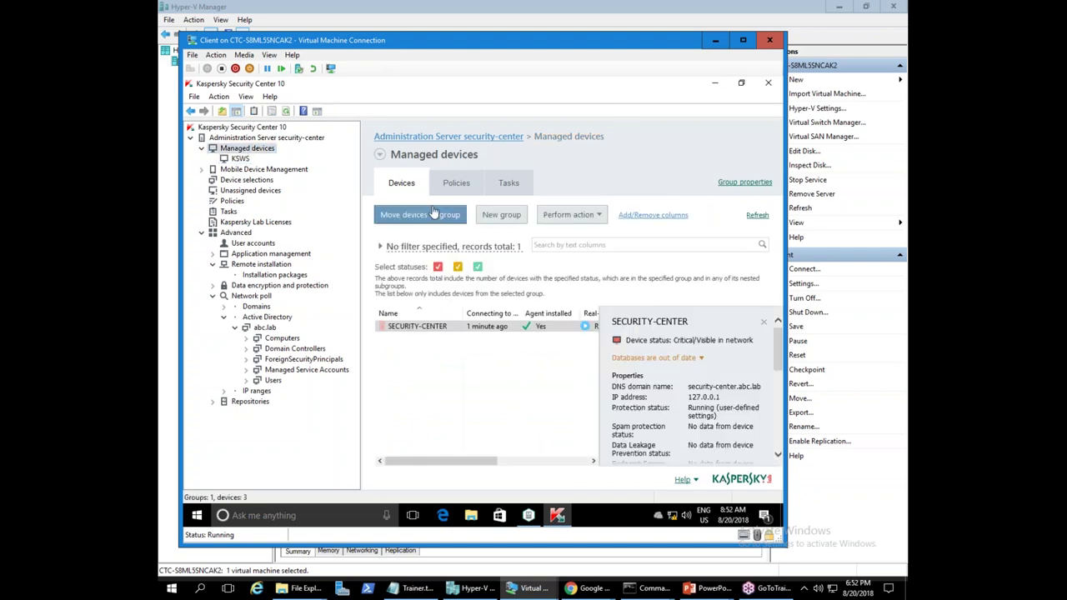
click(240, 160)
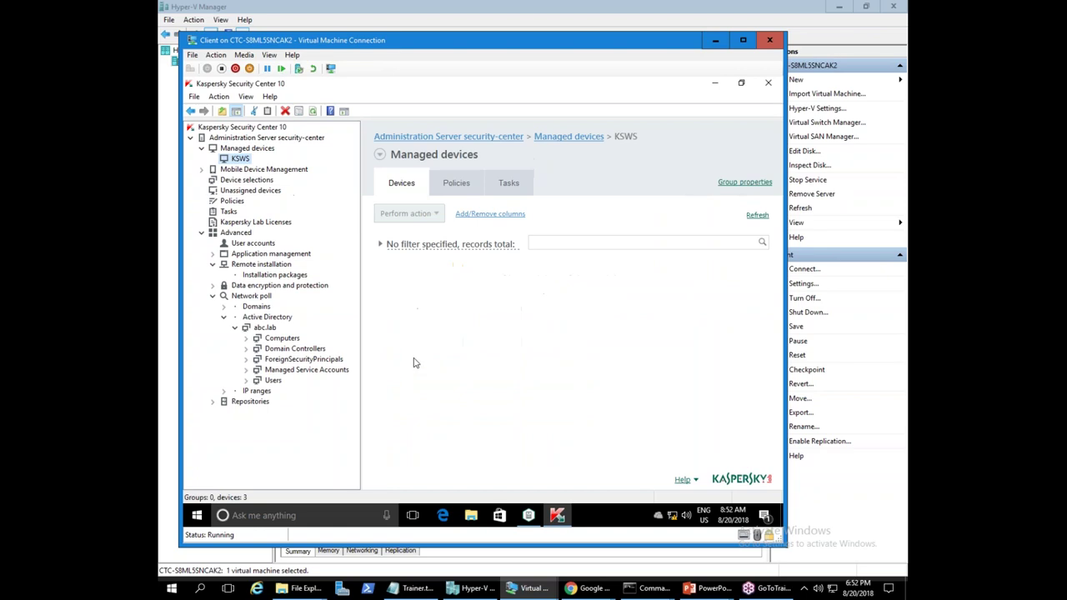
click(302, 589)
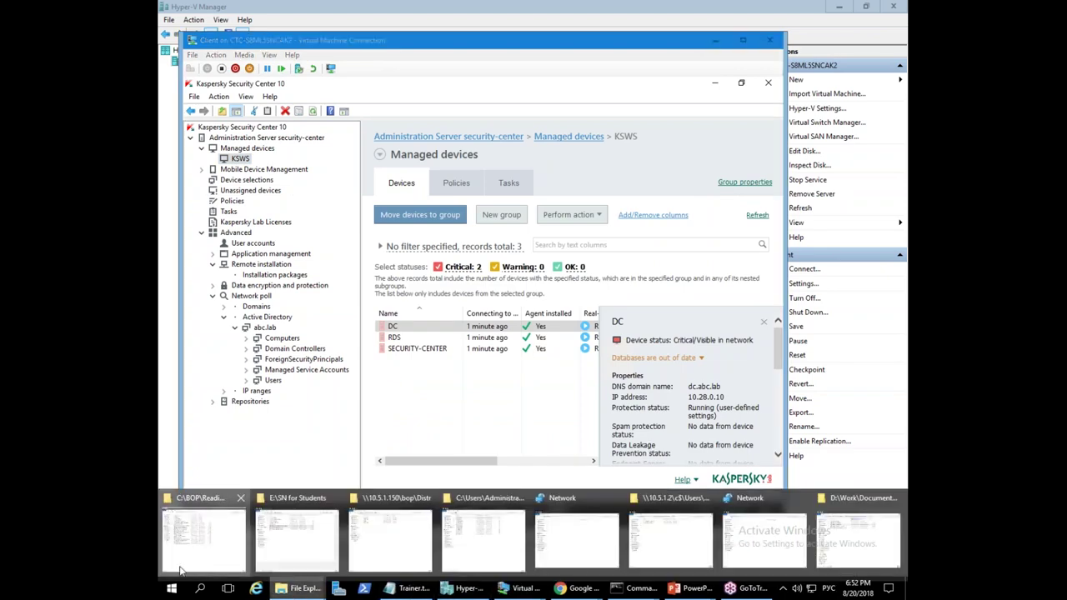
- Minimize the Security Center console in the virtual machine to reveal the desktop
click(180, 570)
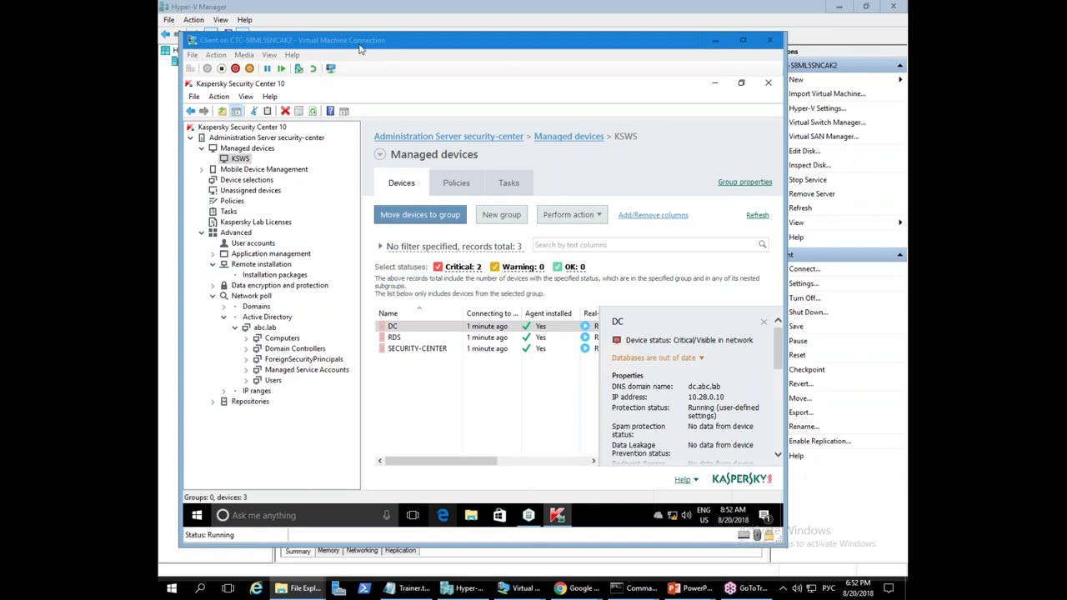
click(716, 40)
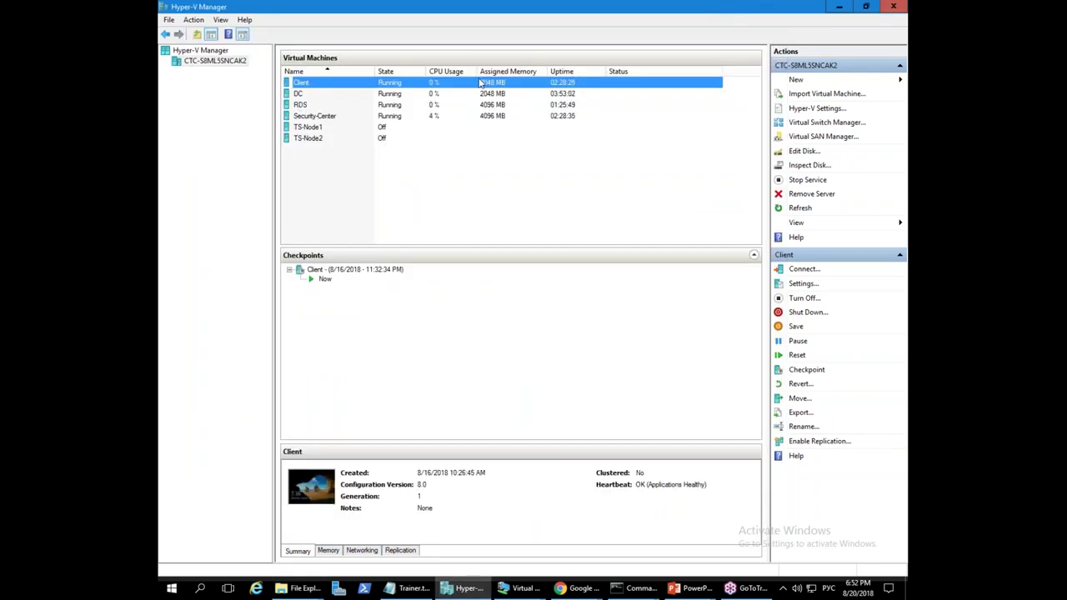
click(839, 6)
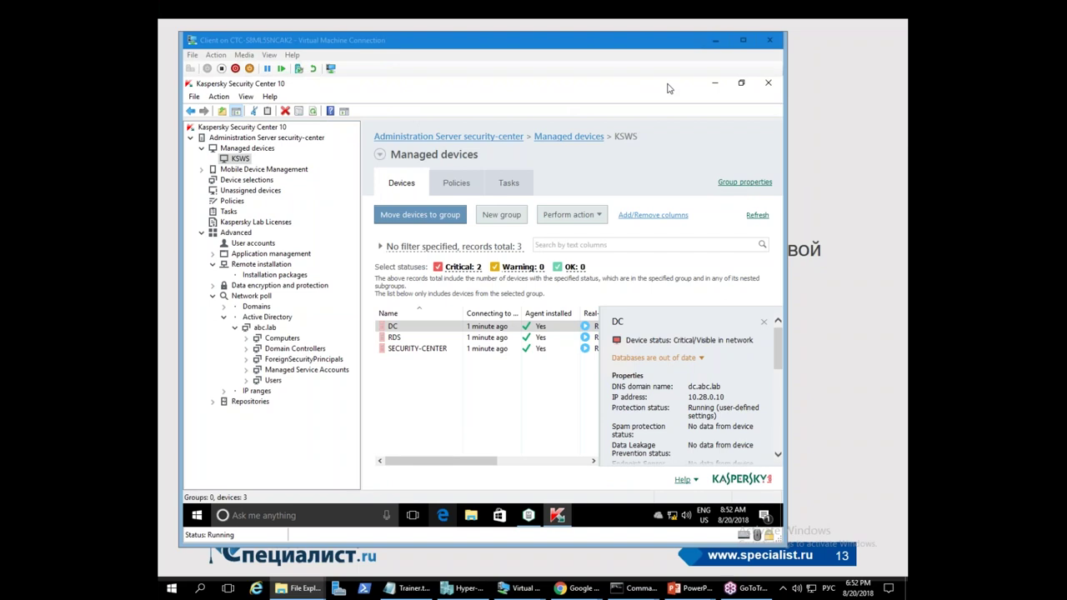
click(714, 82)
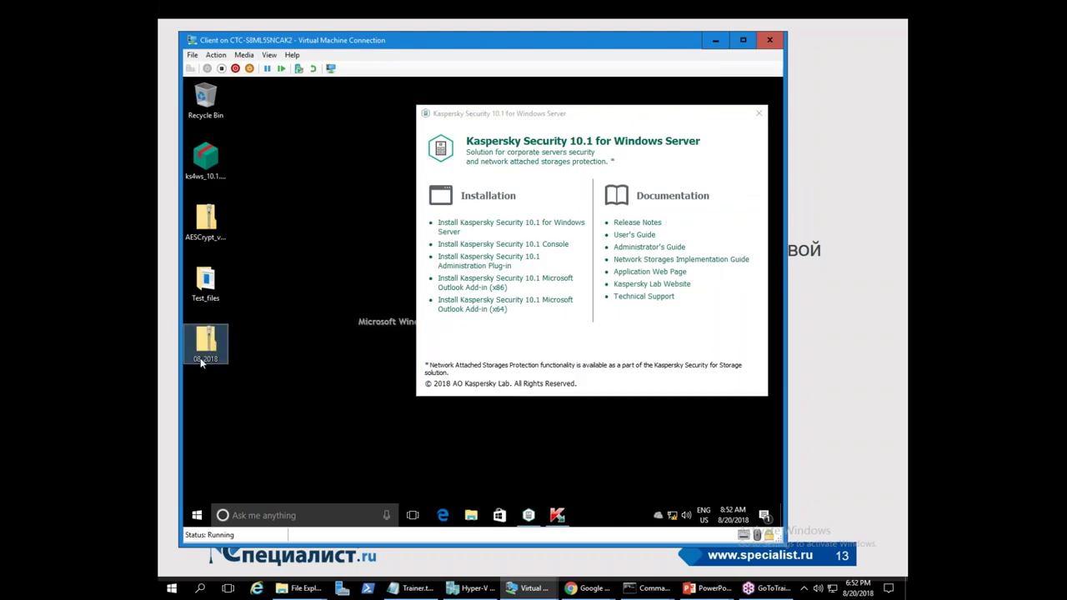
- Extract the 08_2018 zip into a 08_2018 folder on the desktop and restore the console
right_click(201, 343)
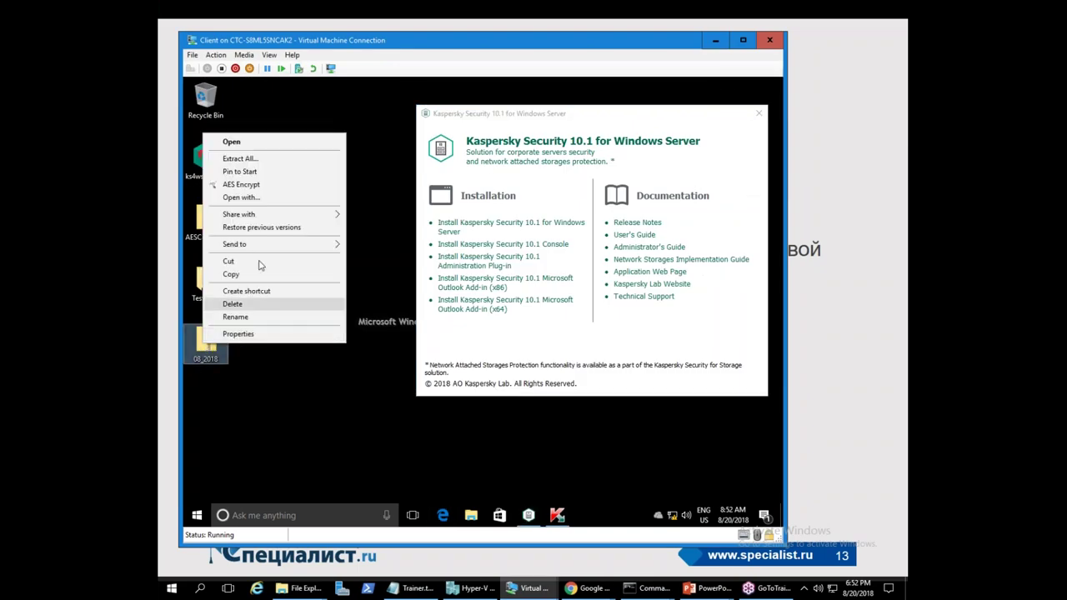
click(261, 162)
click(571, 410)
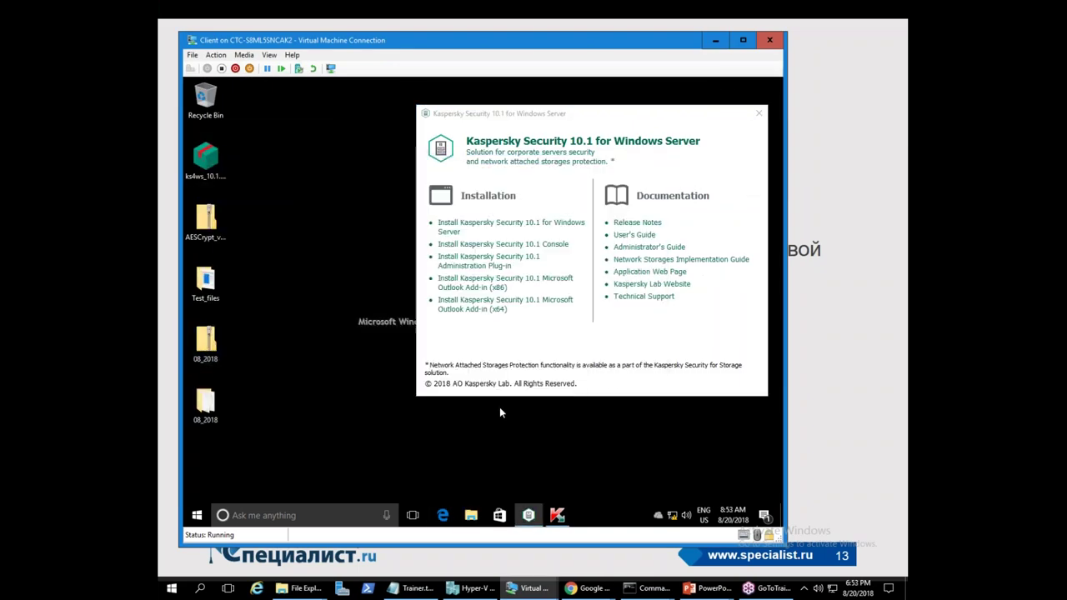
click(704, 128)
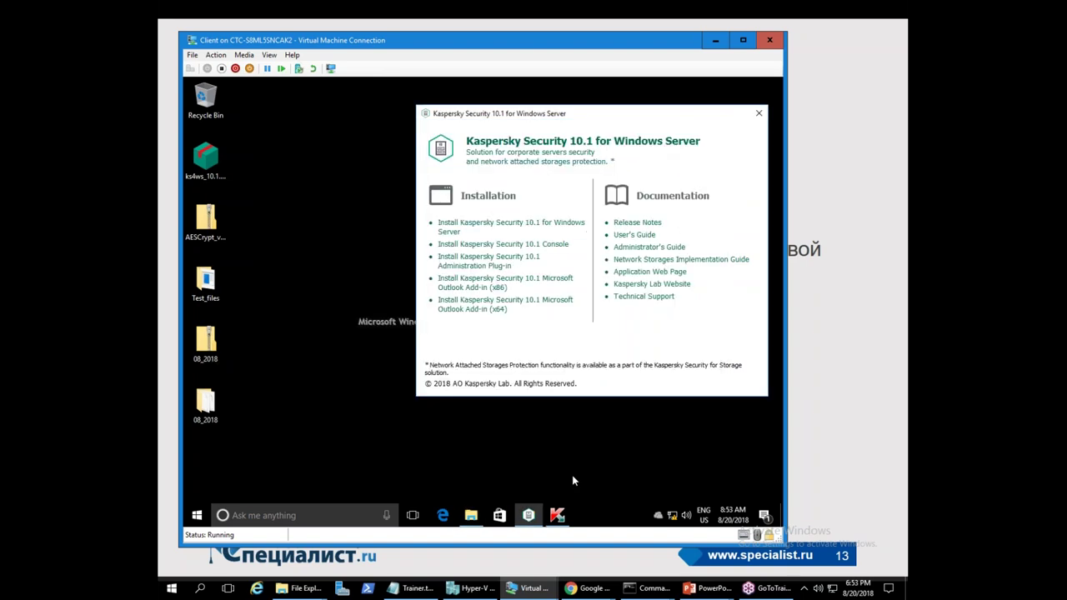
click(558, 515)
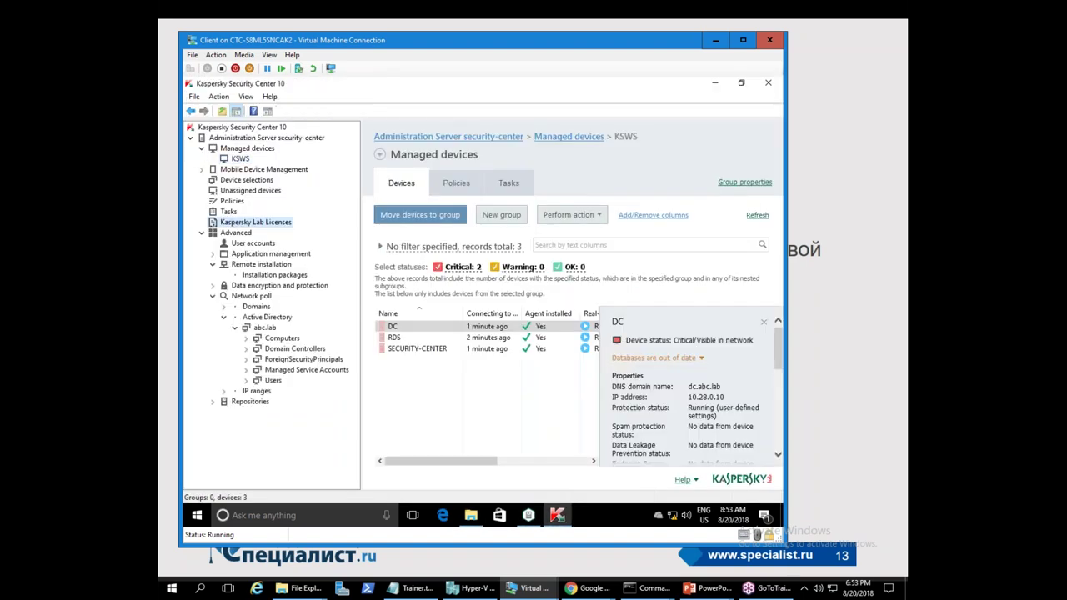
- In Kaspersky Lab Licenses, start adding a key file and browse to Desktop\08_2018
click(238, 222)
click(402, 210)
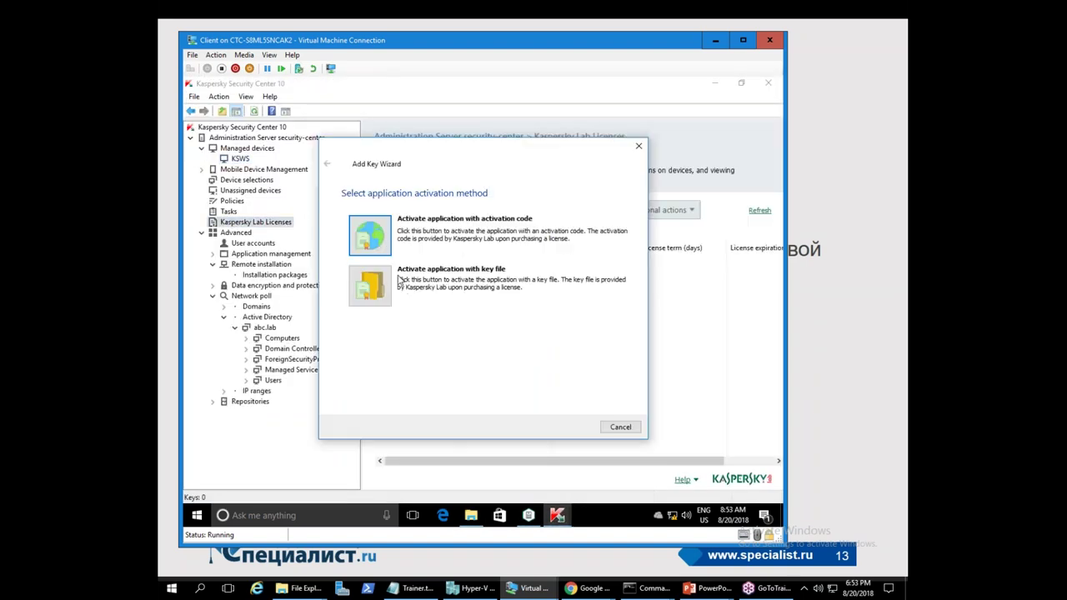
click(377, 289)
click(587, 239)
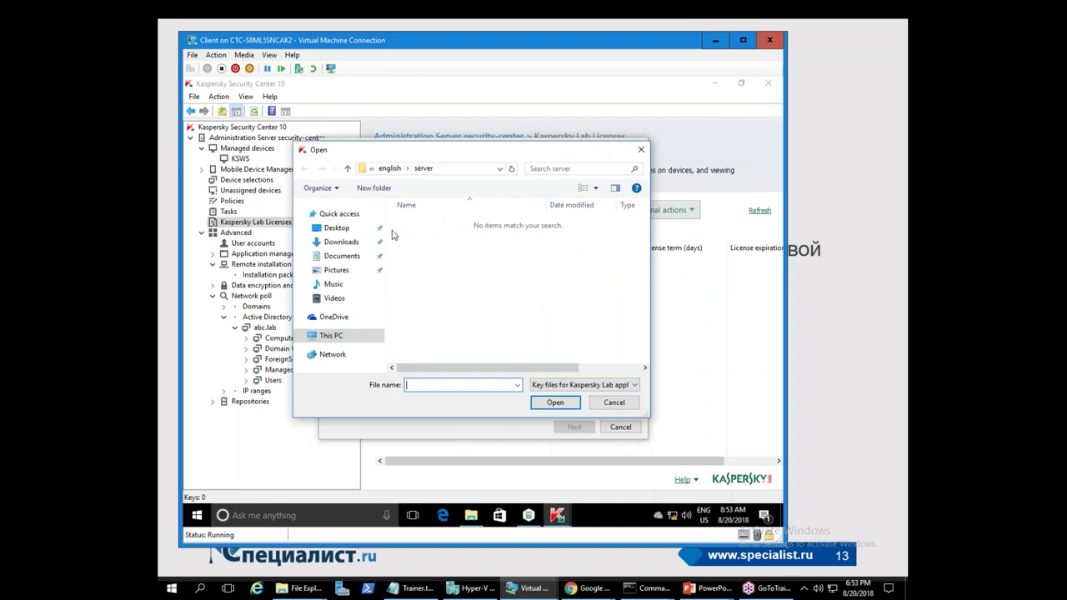
click(336, 227)
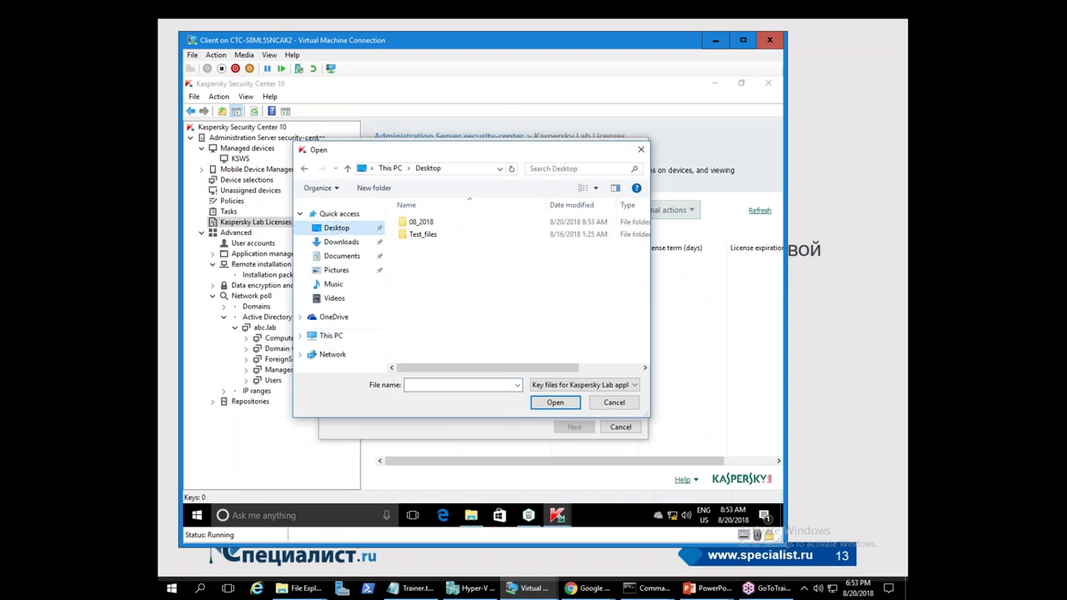
double_click(428, 223)
- Add the 08_2018 key file with automatic deployment to managed devices enabled
double_click(428, 223)
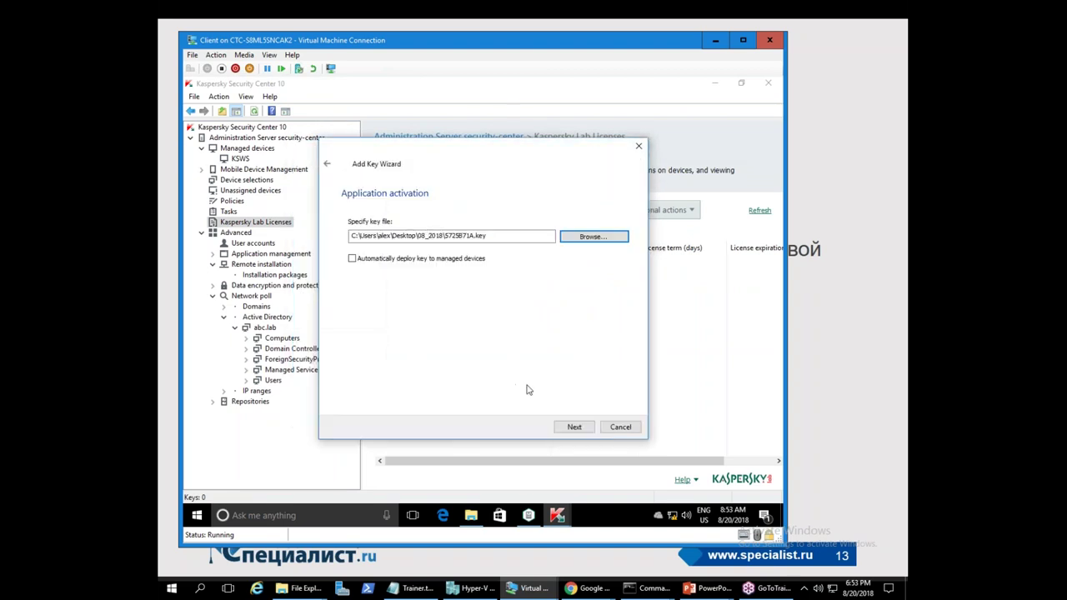
click(414, 262)
click(576, 427)
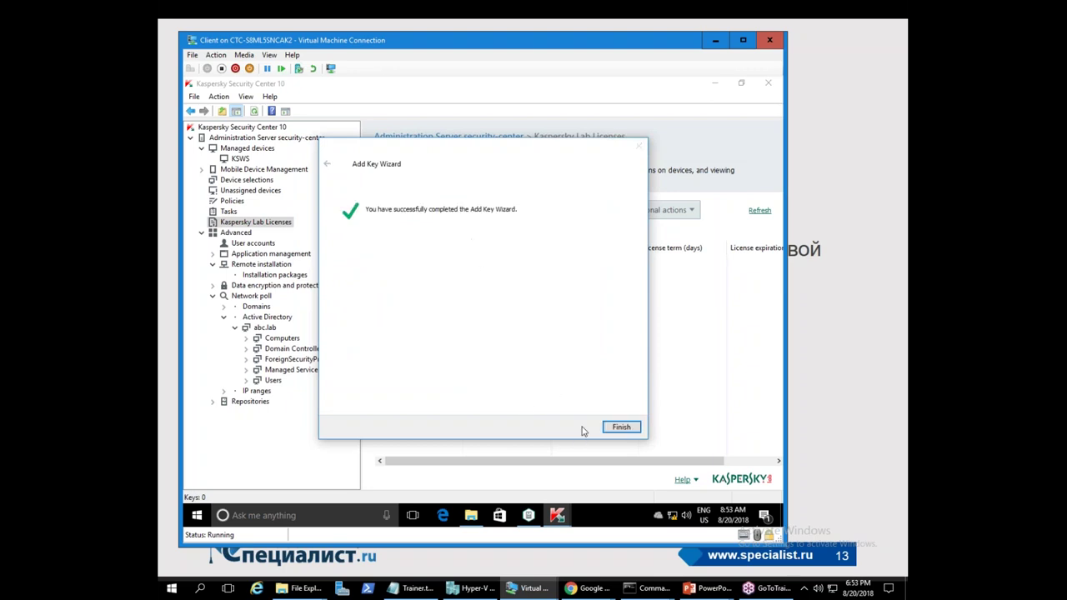
click(621, 429)
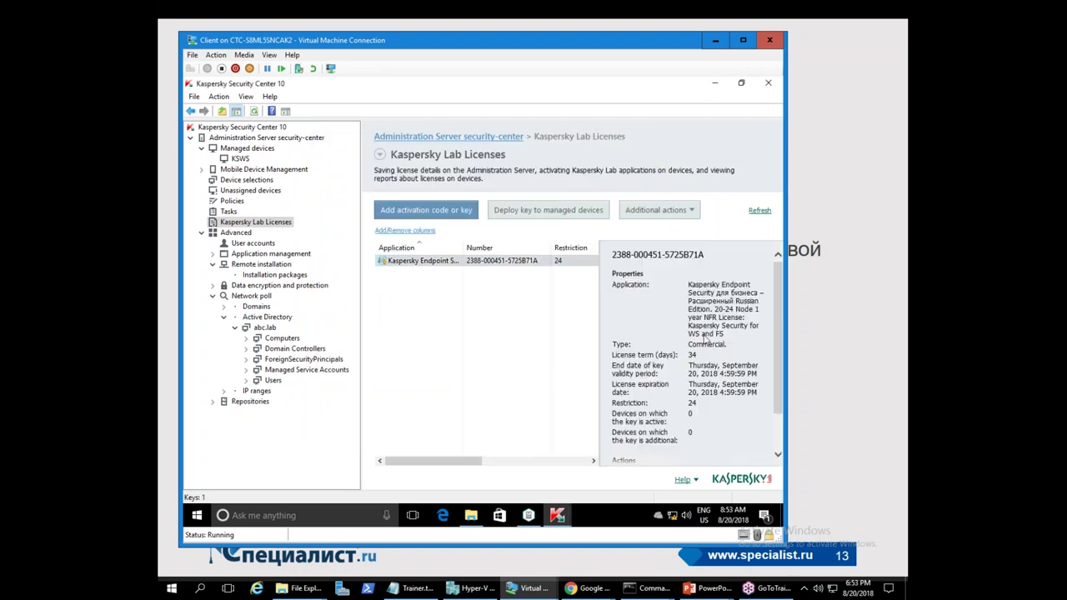
right_click(435, 261)
click(416, 307)
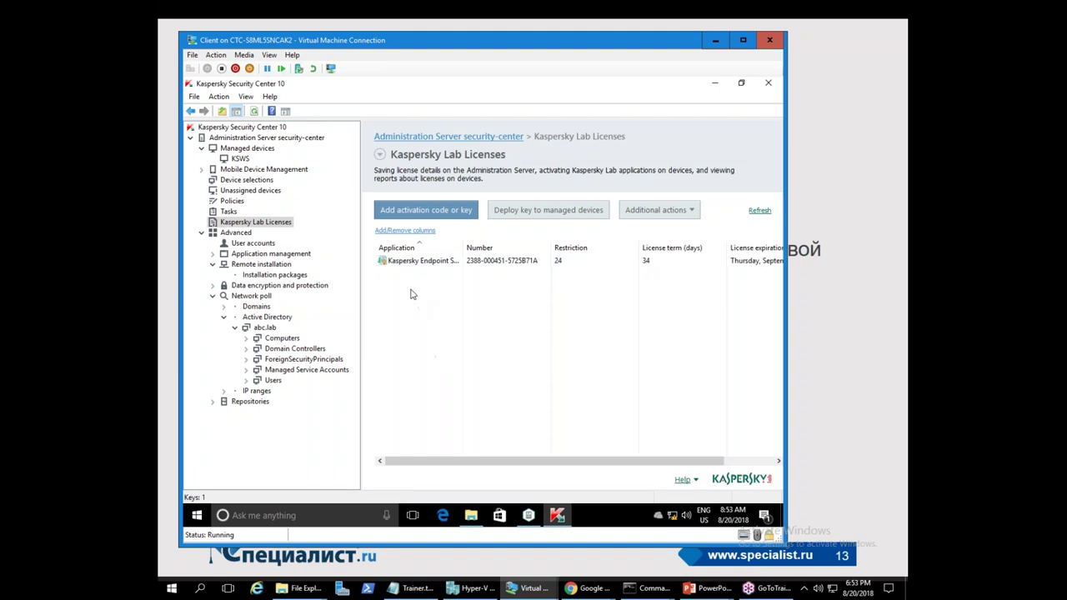
- Start a key deployment task for Kaspersky Security 10.1 for Windows Server using the 08_2018 key file
click(525, 212)
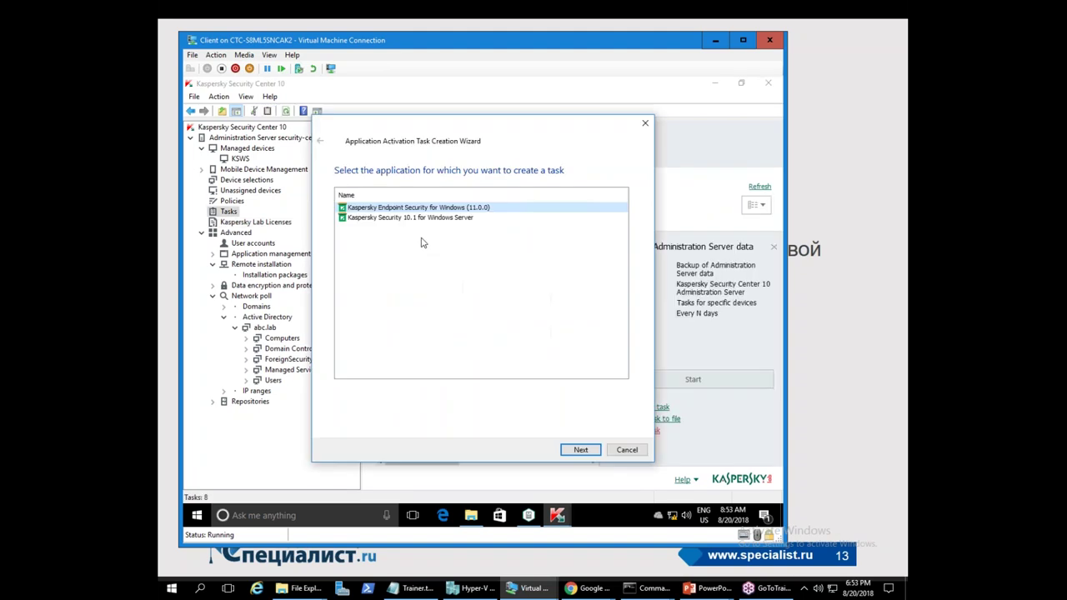
click(402, 218)
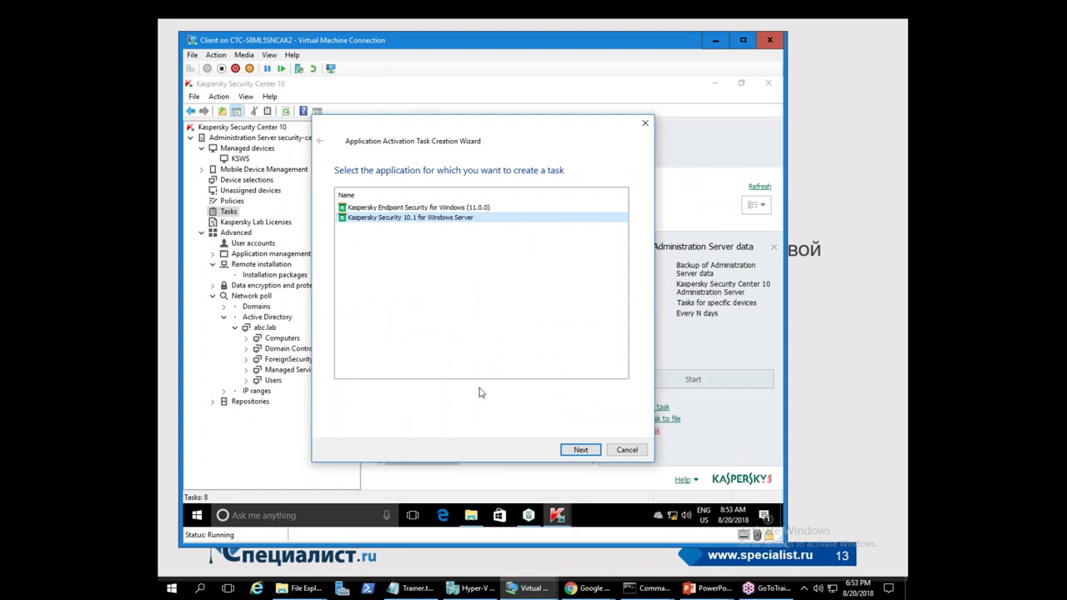
click(581, 450)
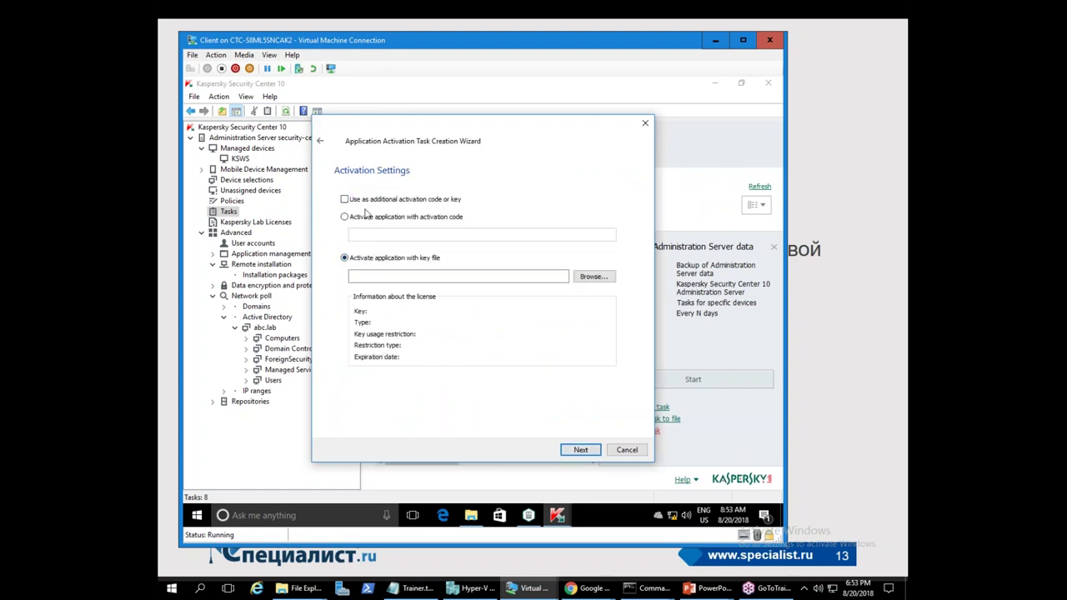
click(584, 281)
double_click(431, 233)
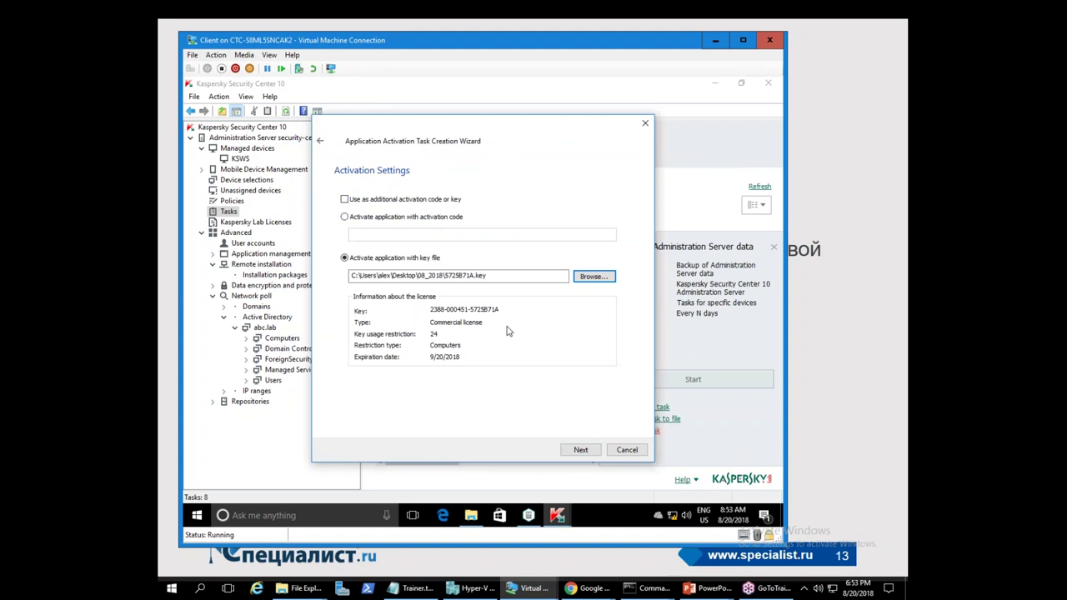
click(581, 449)
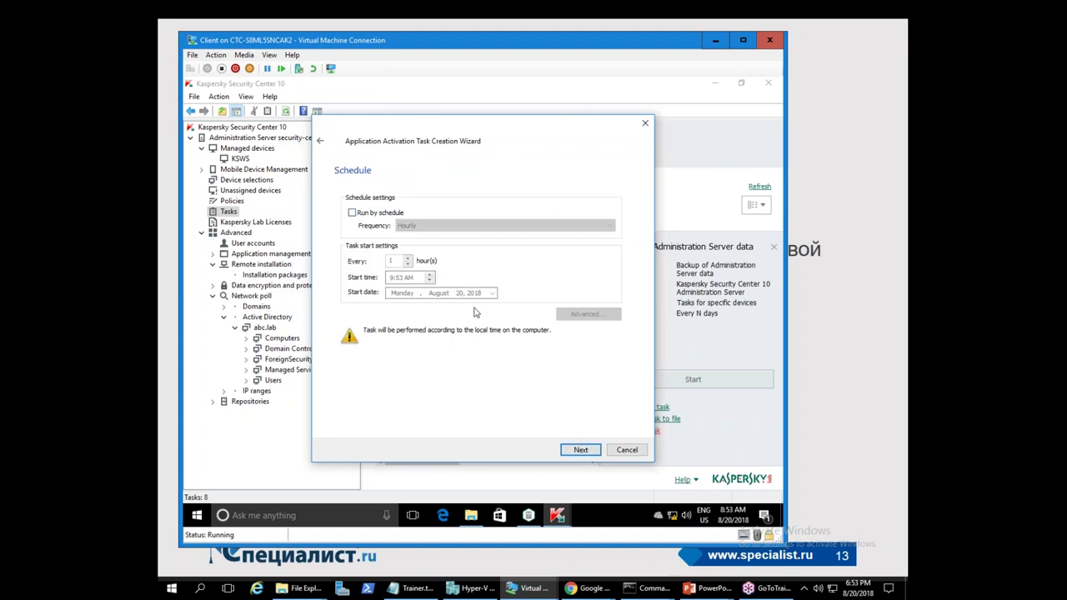
- Target all managed devices, keep the default account and name Activation of Application, and finish
click(581, 450)
click(361, 220)
click(361, 203)
click(581, 449)
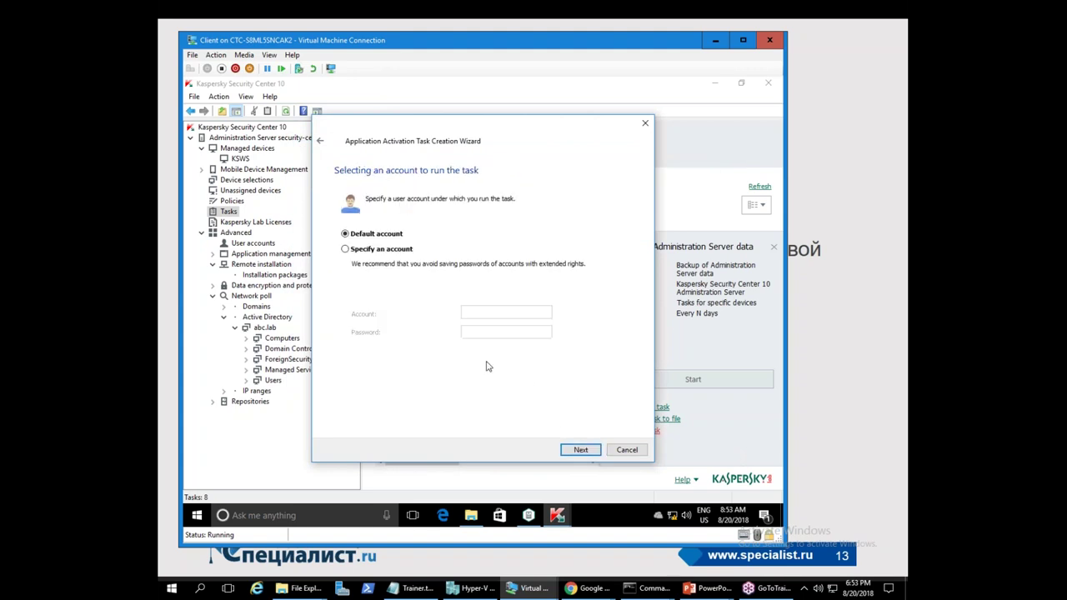
click(583, 451)
click(582, 450)
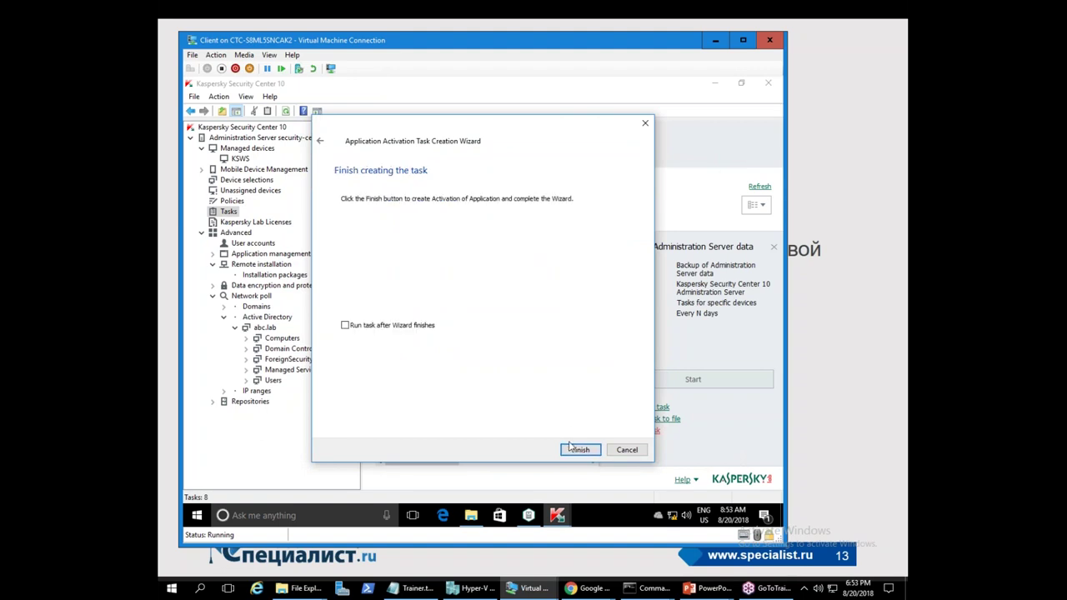
click(580, 450)
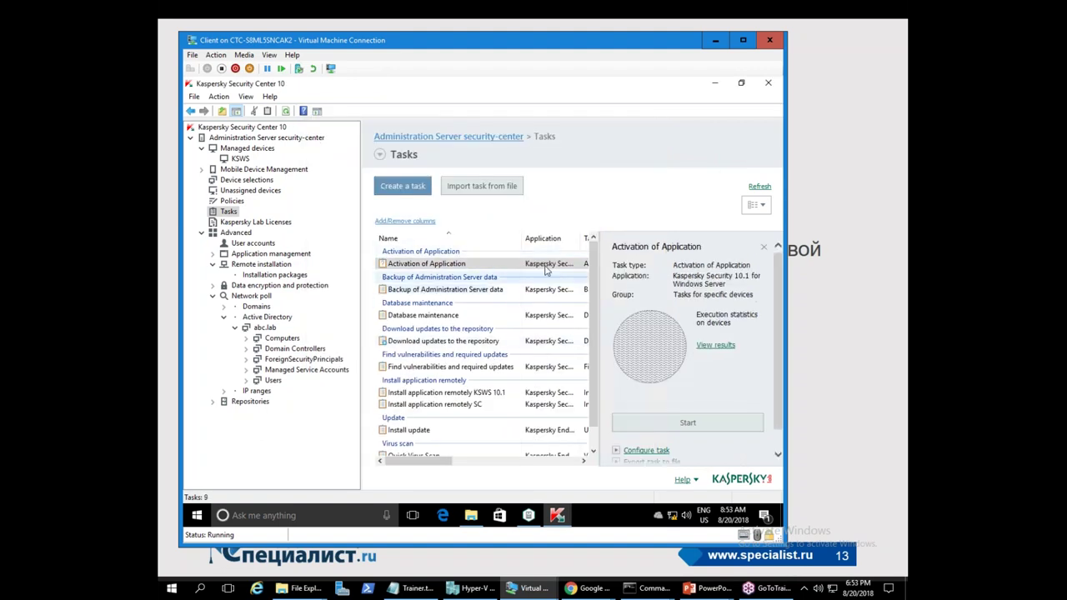
click(897, 189)
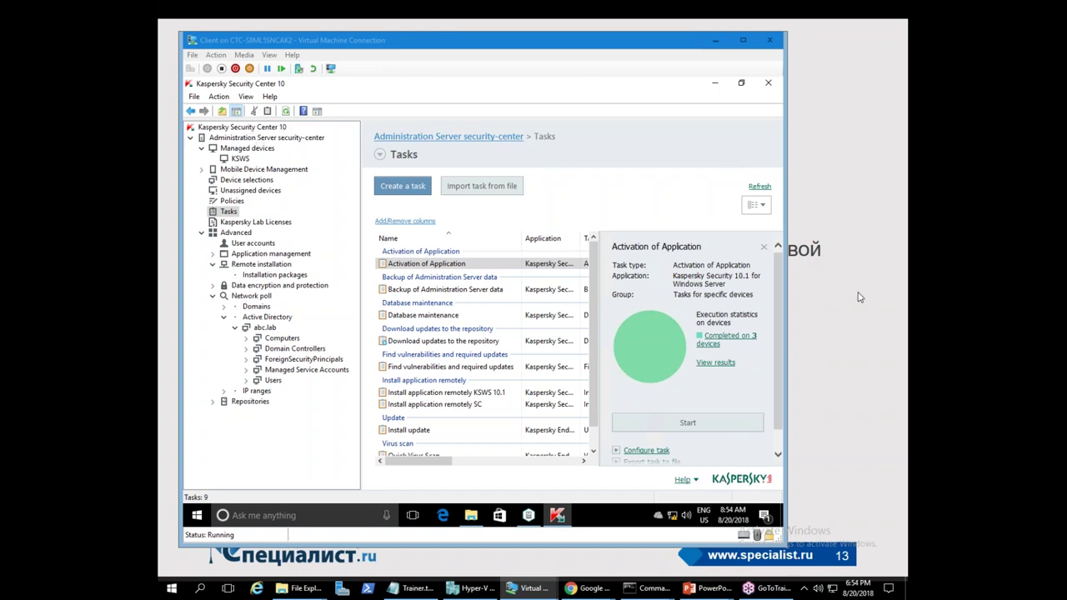
click(741, 45)
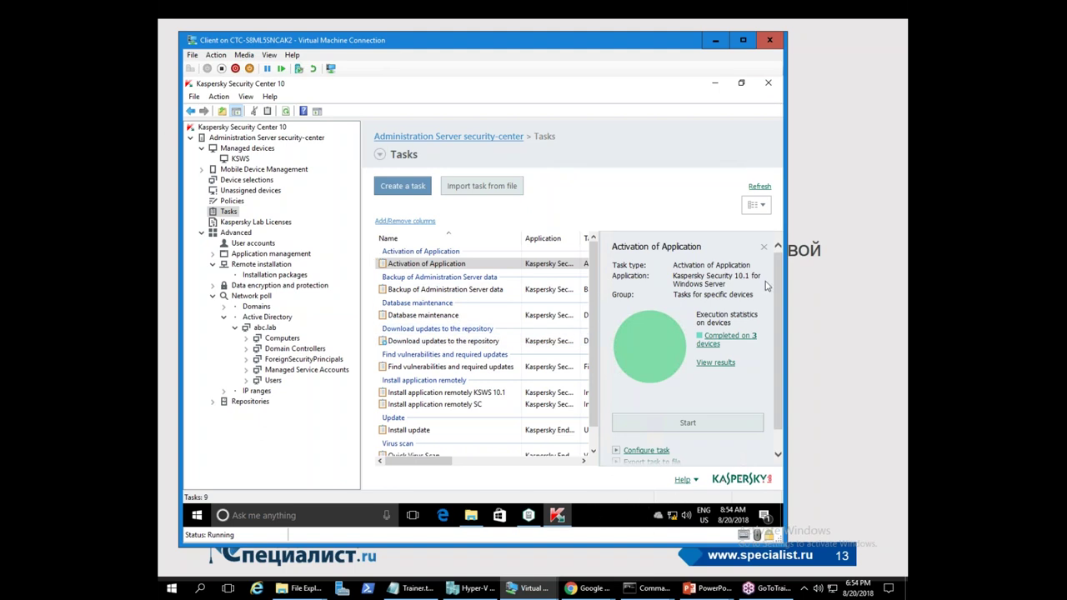
- Show the KSWS group's Policies tab with the Kaspersky Security 10.1 for Windows Server policy
click(867, 222)
click(442, 156)
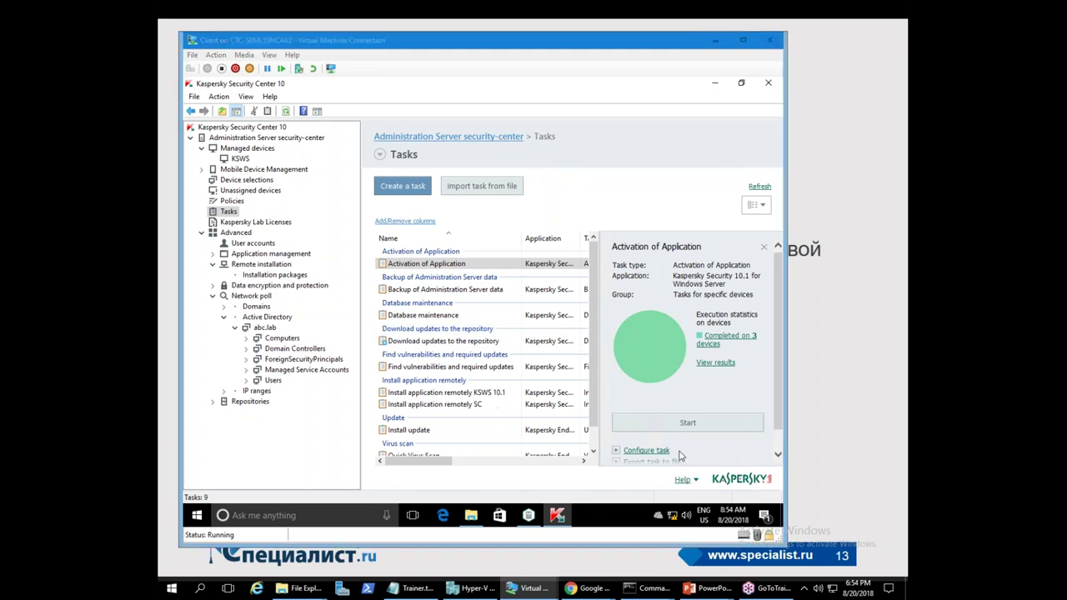
click(239, 158)
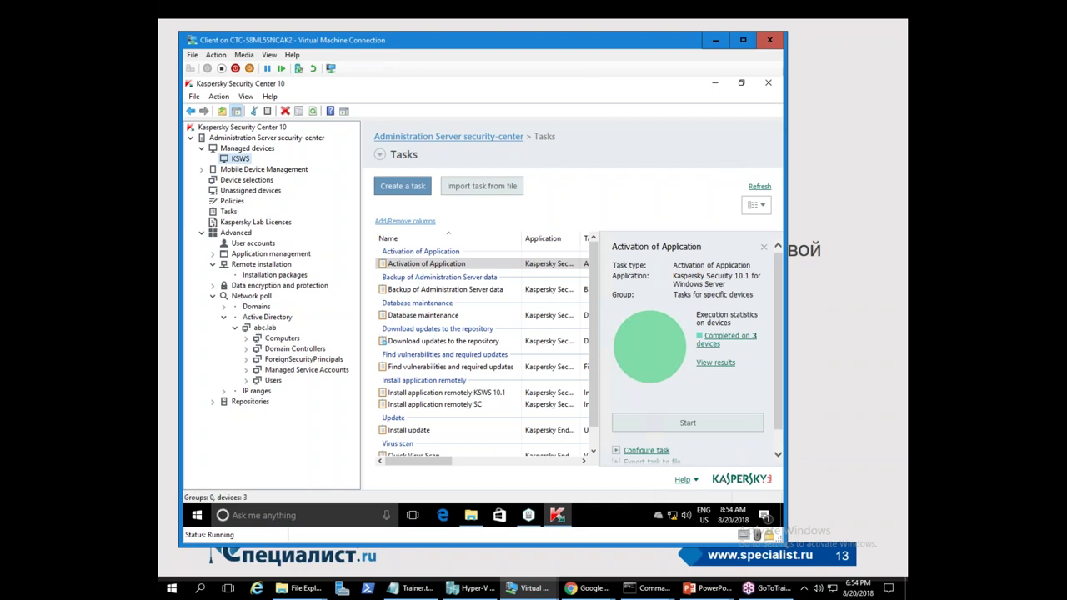
click(457, 183)
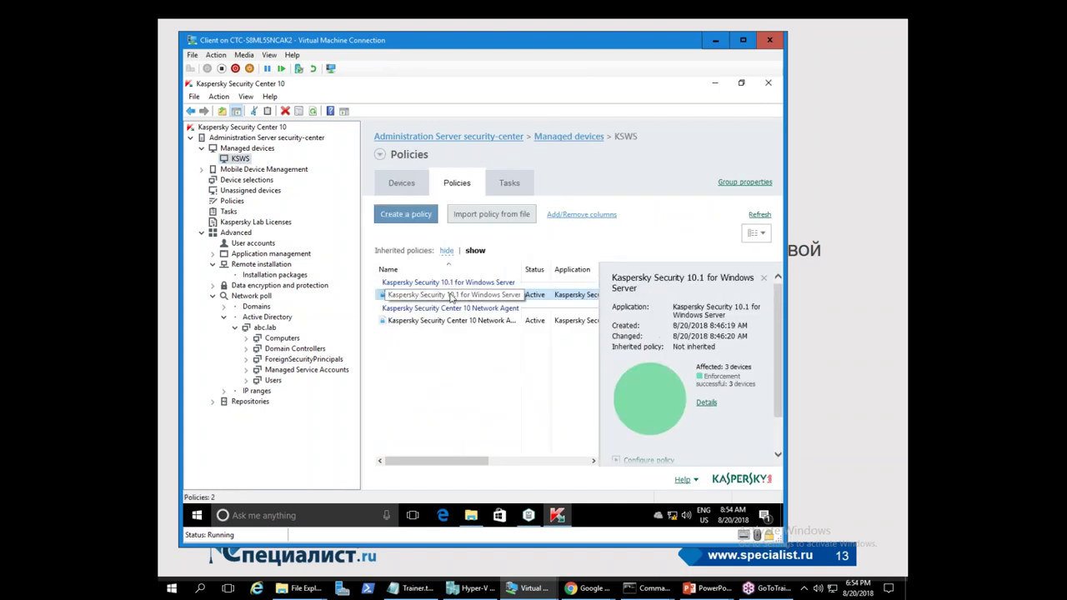
right_click(450, 297)
click(421, 397)
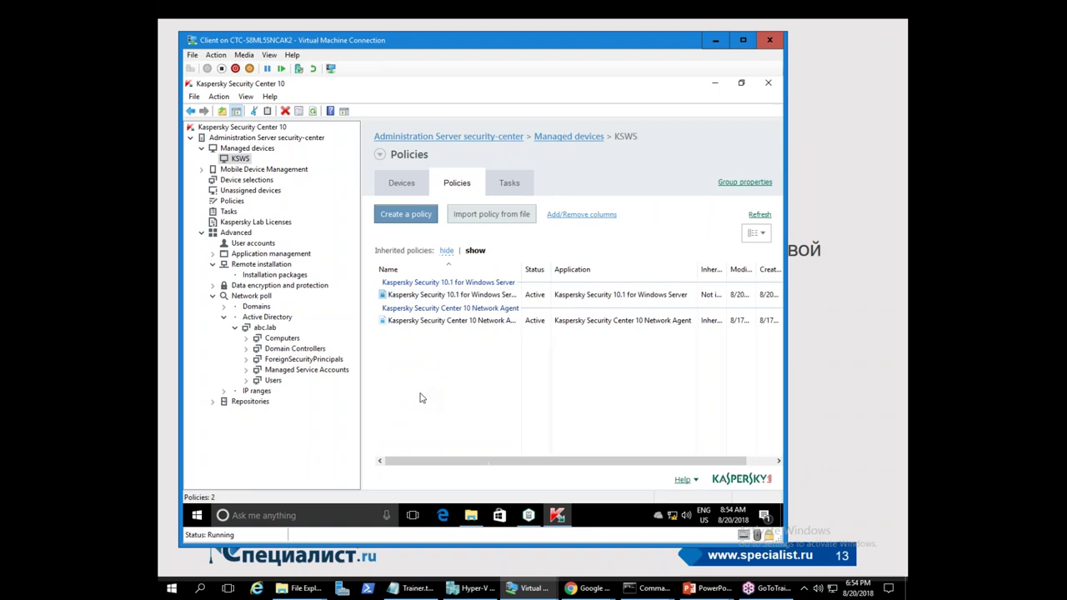
click(473, 587)
- Check the RDS server's Kaspersky diagnostic and licence expiry, then reconnect to the Client VM
click(306, 104)
double_click(306, 105)
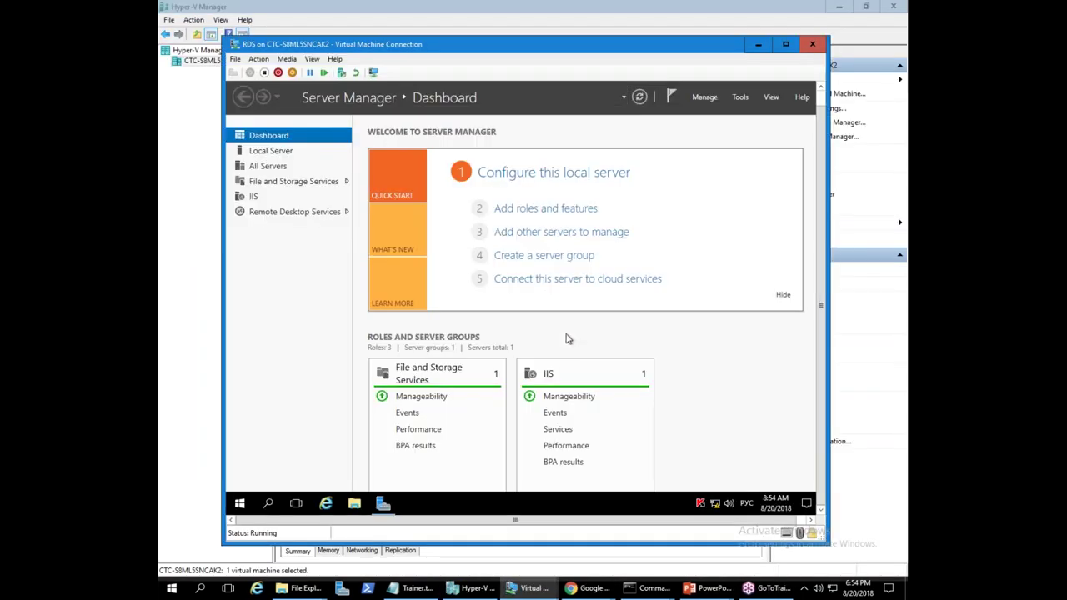
drag(499, 337, 456, 319)
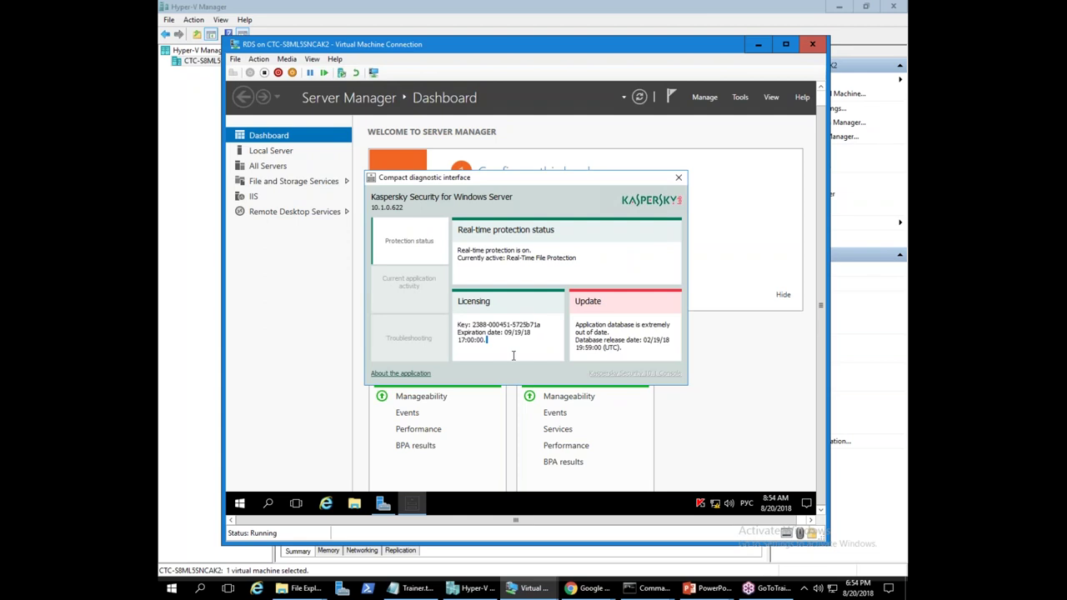
click(679, 177)
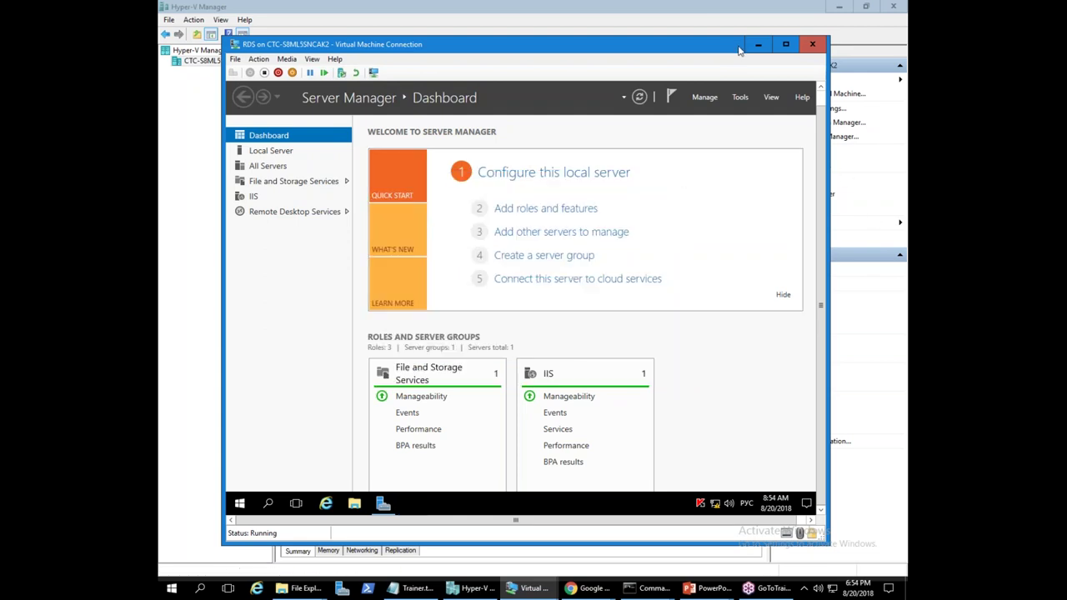
click(757, 44)
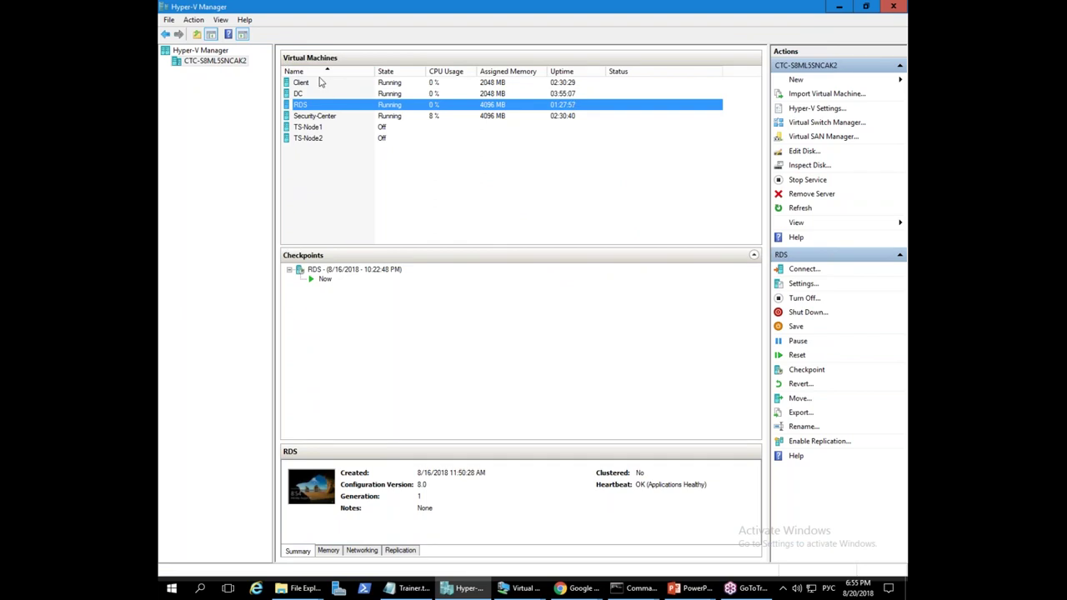
double_click(316, 84)
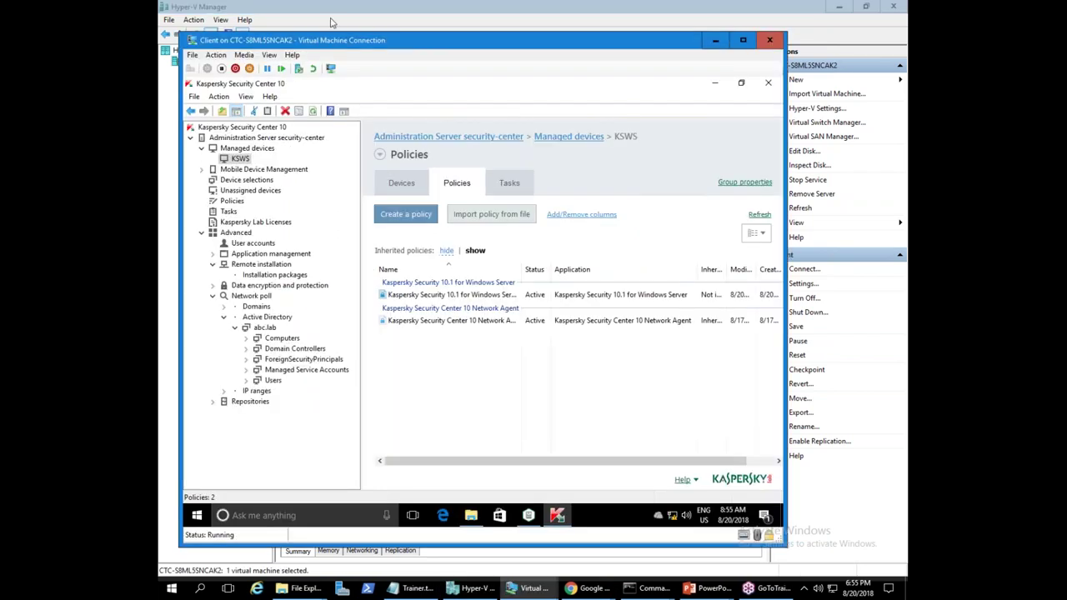
- Open the Test folder on the \\security-center network share
click(714, 82)
key(super+r)
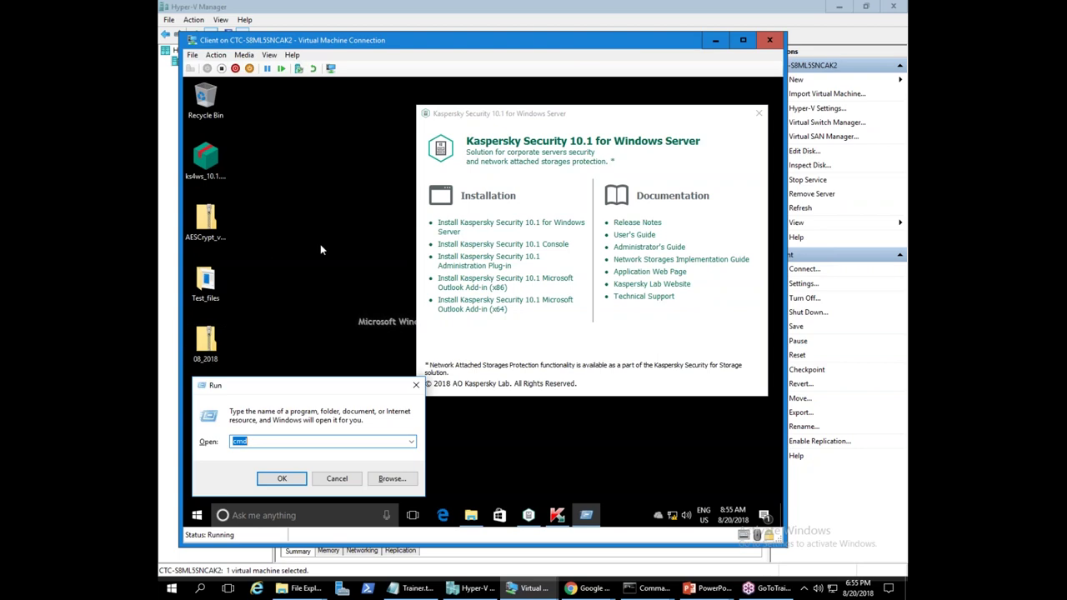
text(\\)
key(Return)
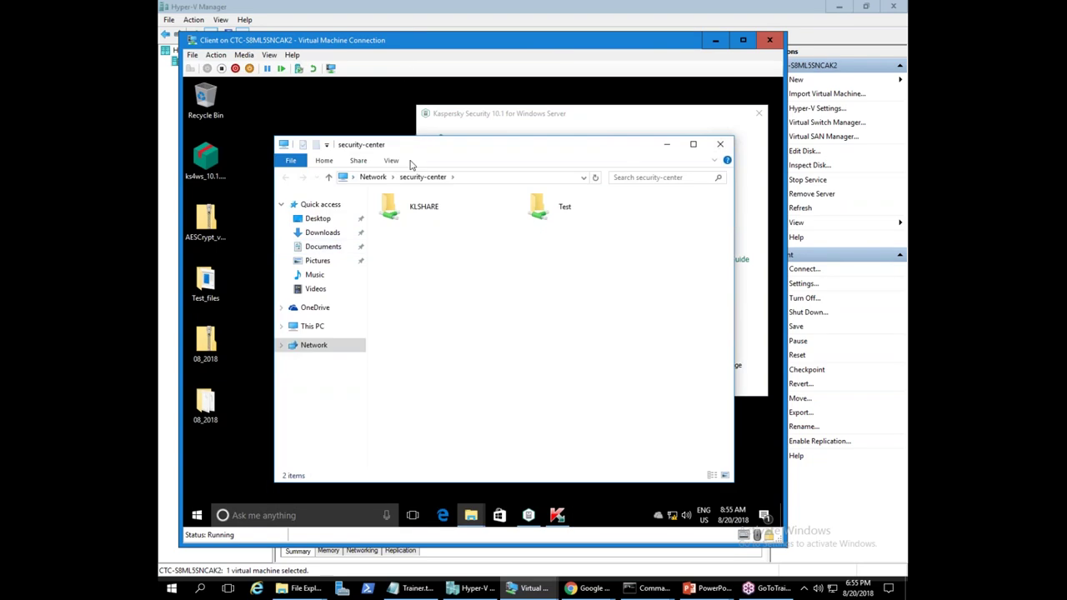
click(563, 214)
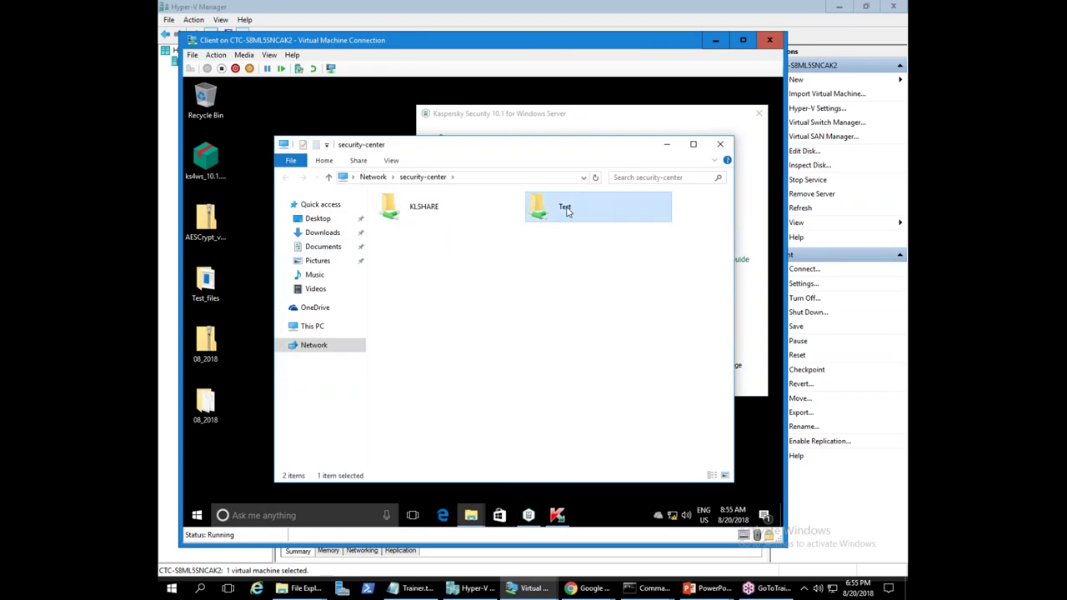
double_click(567, 212)
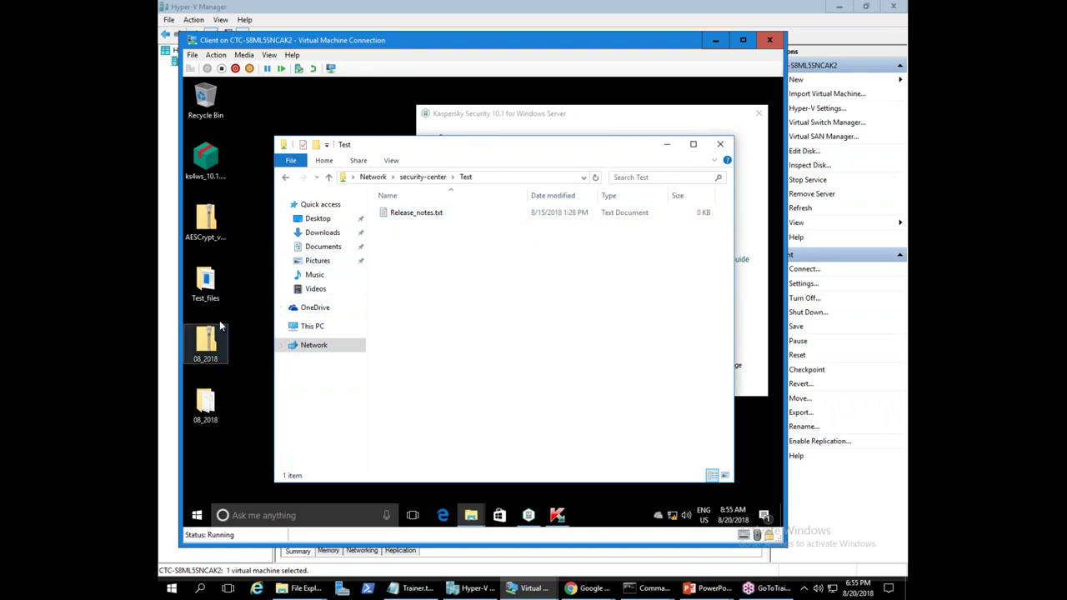
- Copy the eicar test file from the desktop Test_files folder into the Test share
click(208, 284)
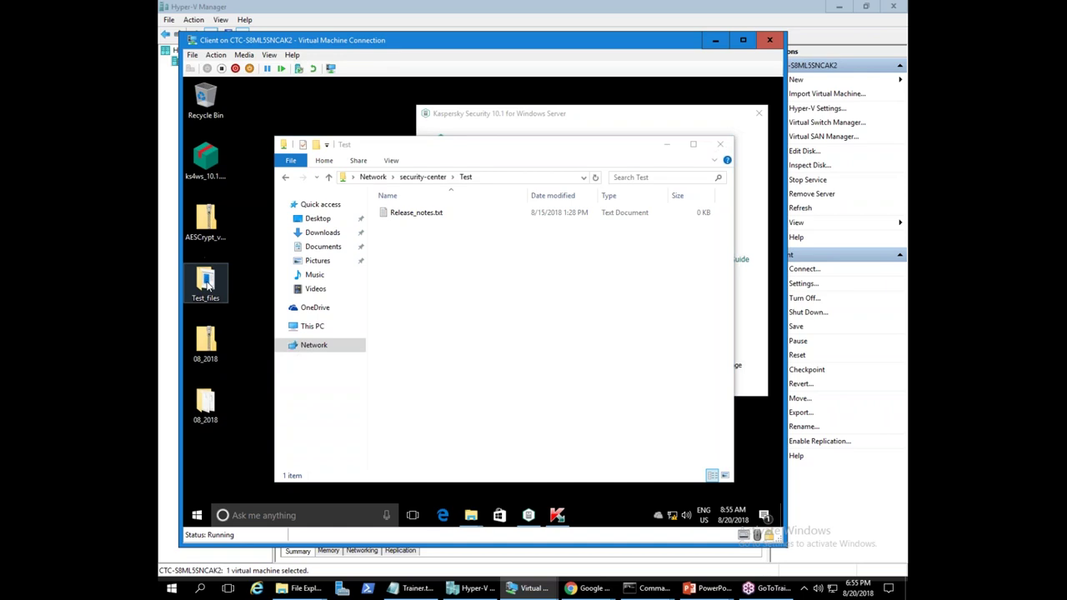
double_click(209, 283)
click(422, 234)
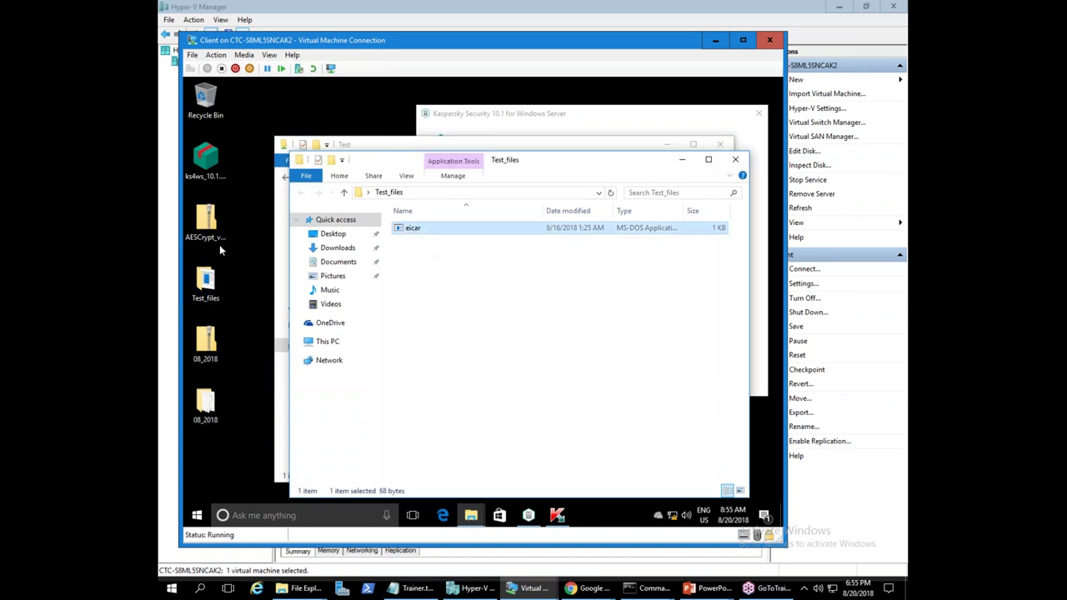
right_click(420, 227)
click(472, 325)
click(683, 160)
right_click(479, 272)
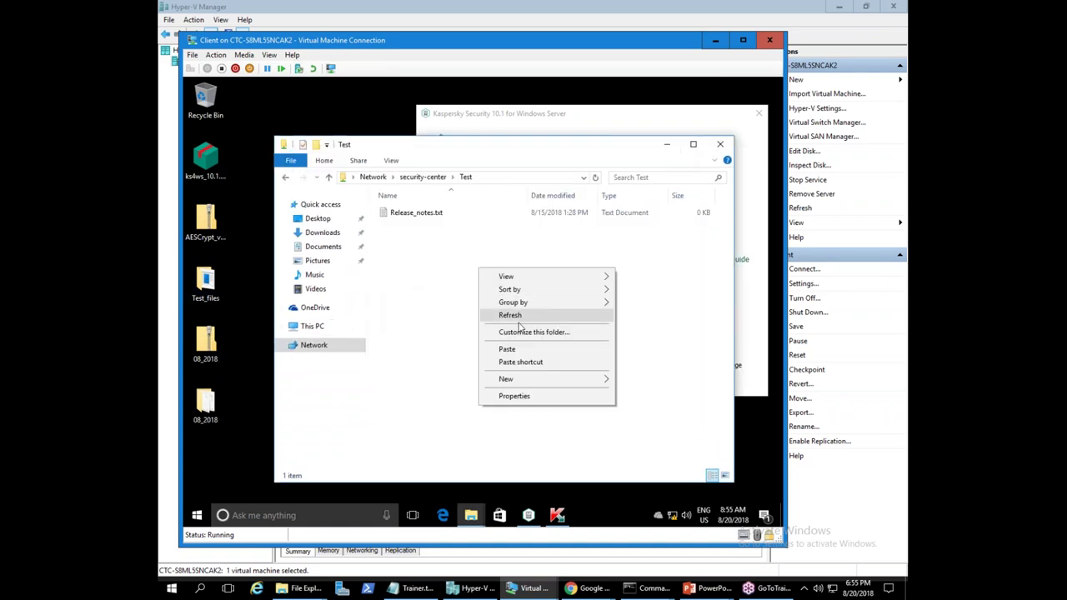
click(521, 348)
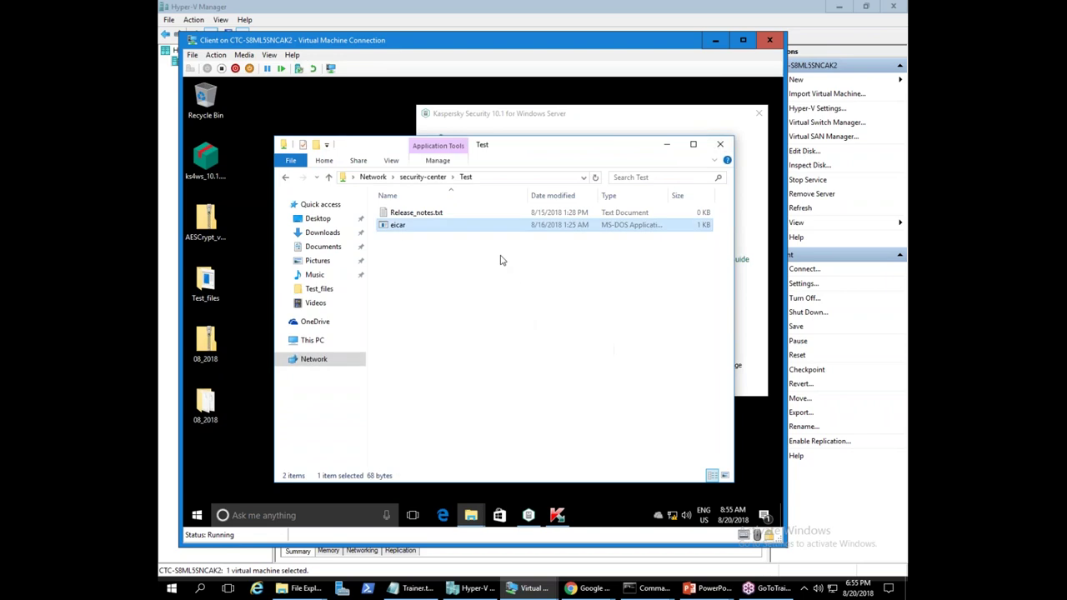
- Refresh the Test share listing and check the eicar file
click(513, 177)
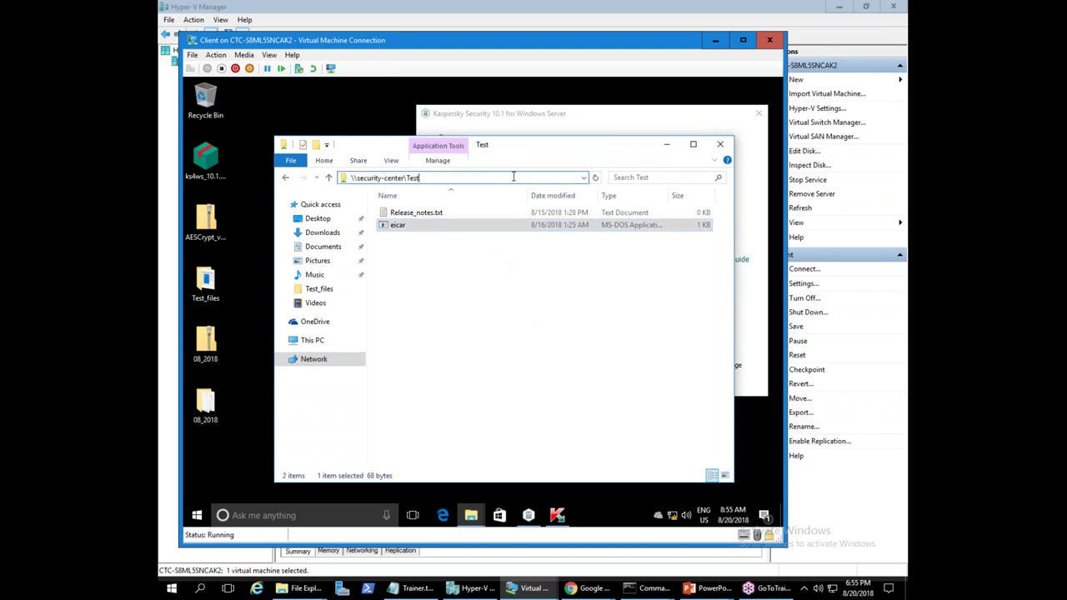
right_click(460, 295)
click(497, 341)
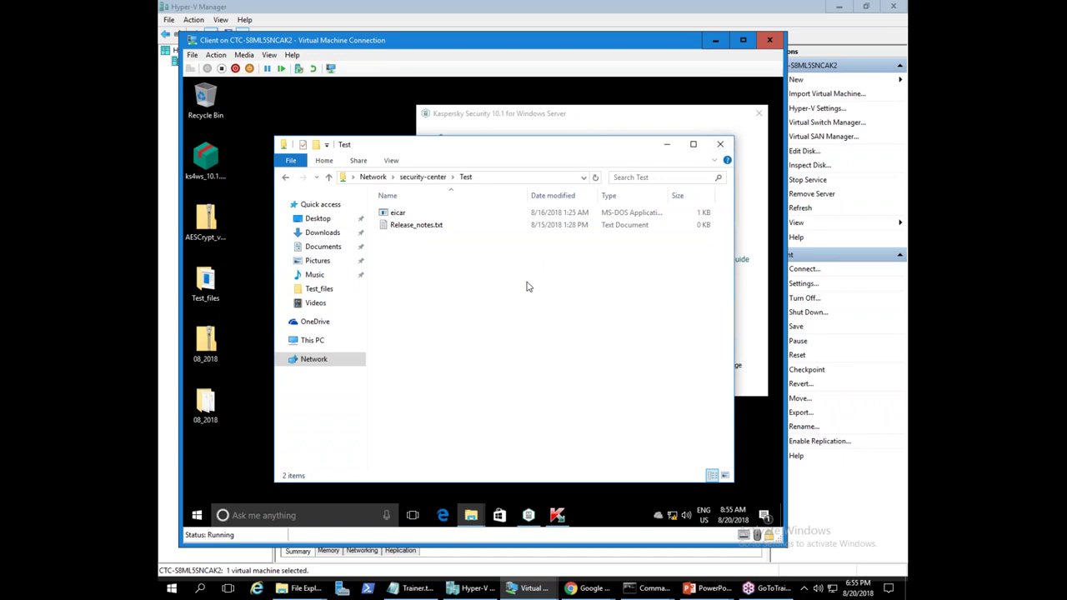
click(429, 210)
click(467, 309)
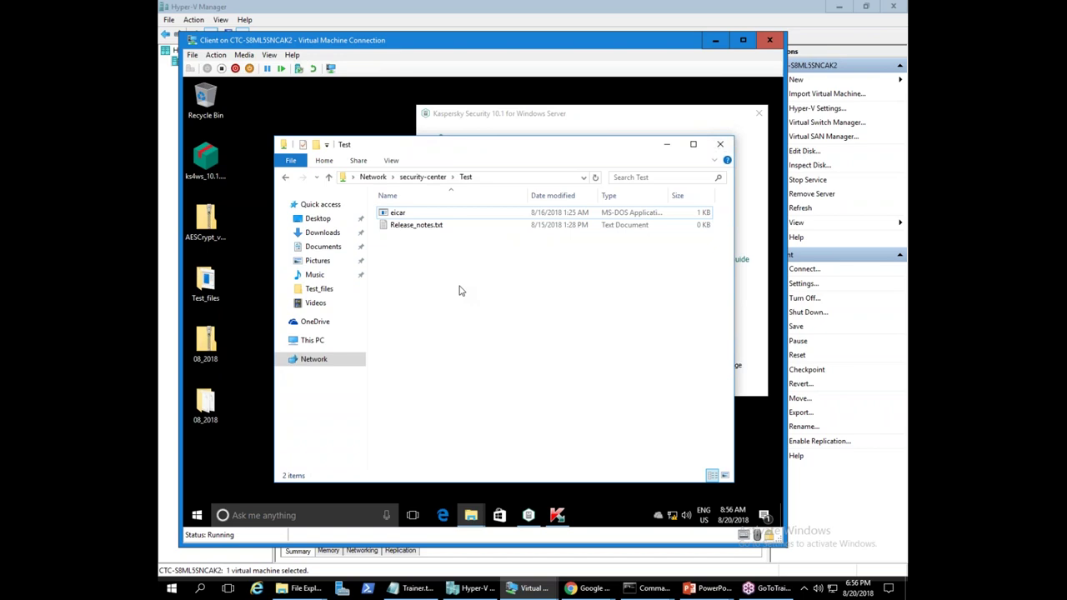
- Open Release_notes.txt from the Test share to view it, then close it
right_click(459, 290)
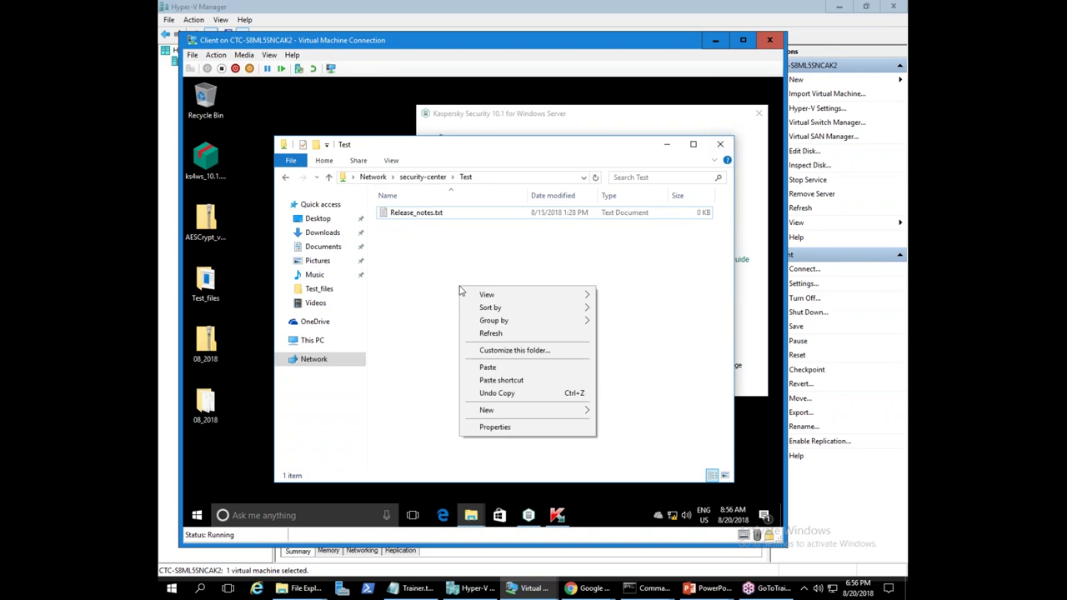
click(406, 293)
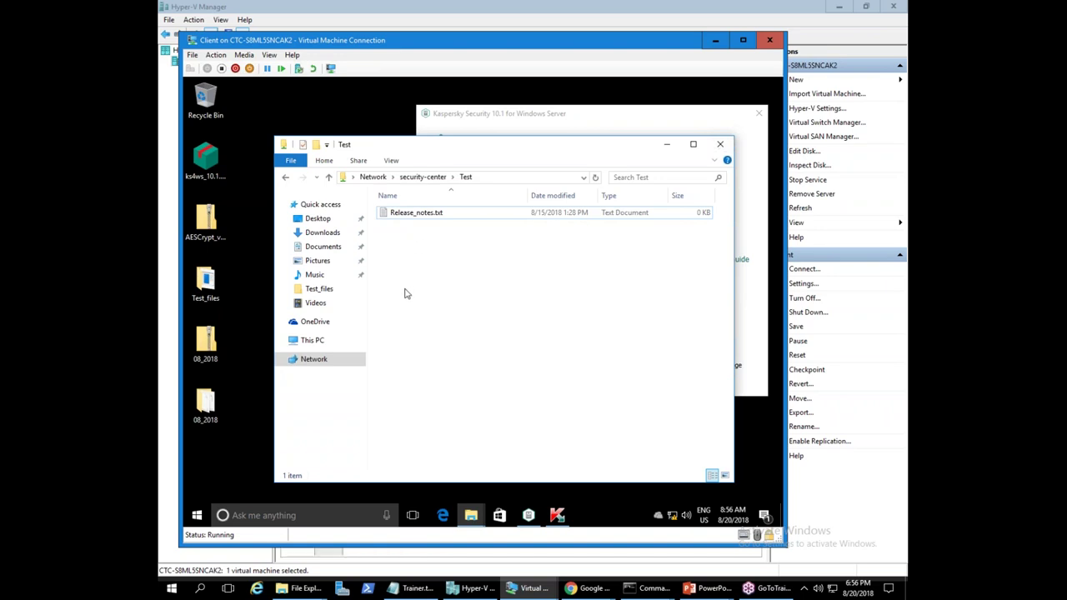
double_click(419, 213)
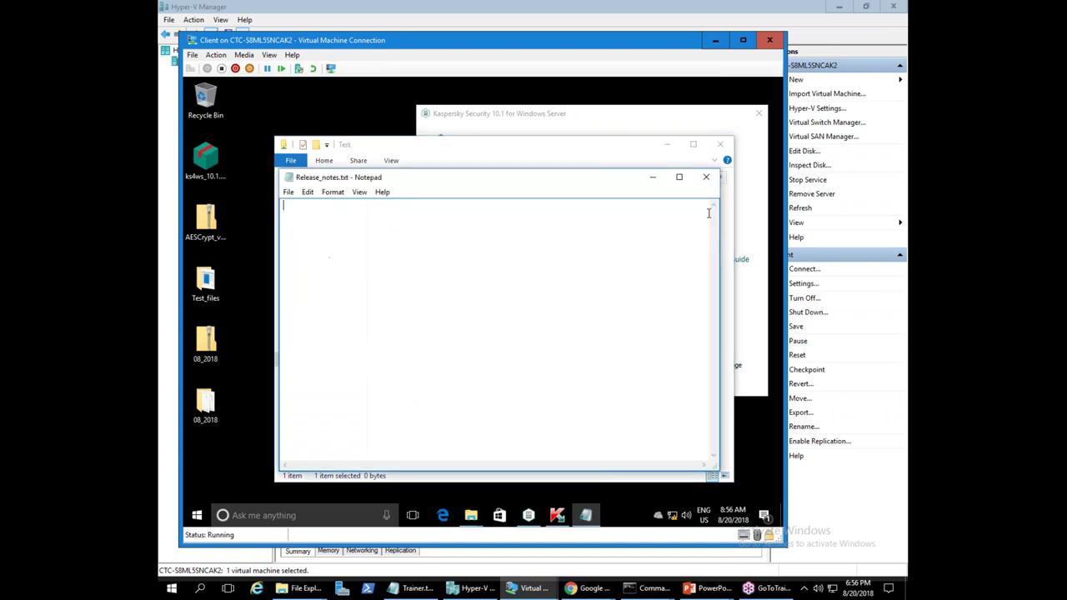
click(708, 176)
click(420, 258)
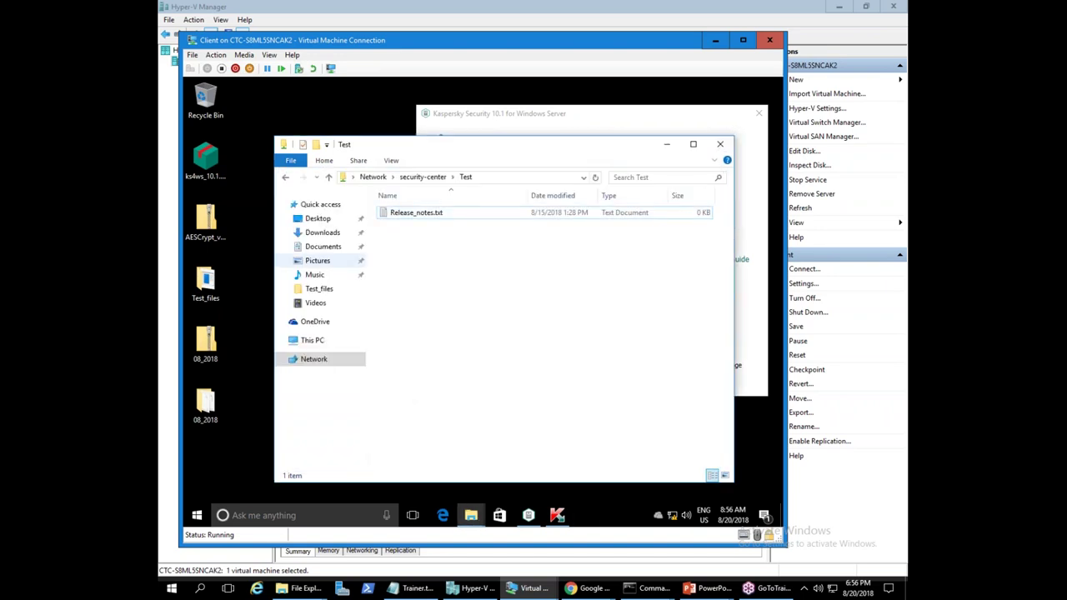
- Create a new text document named 'askldjfhsndf' in the Test share
right_click(464, 274)
mouse_move(495, 388)
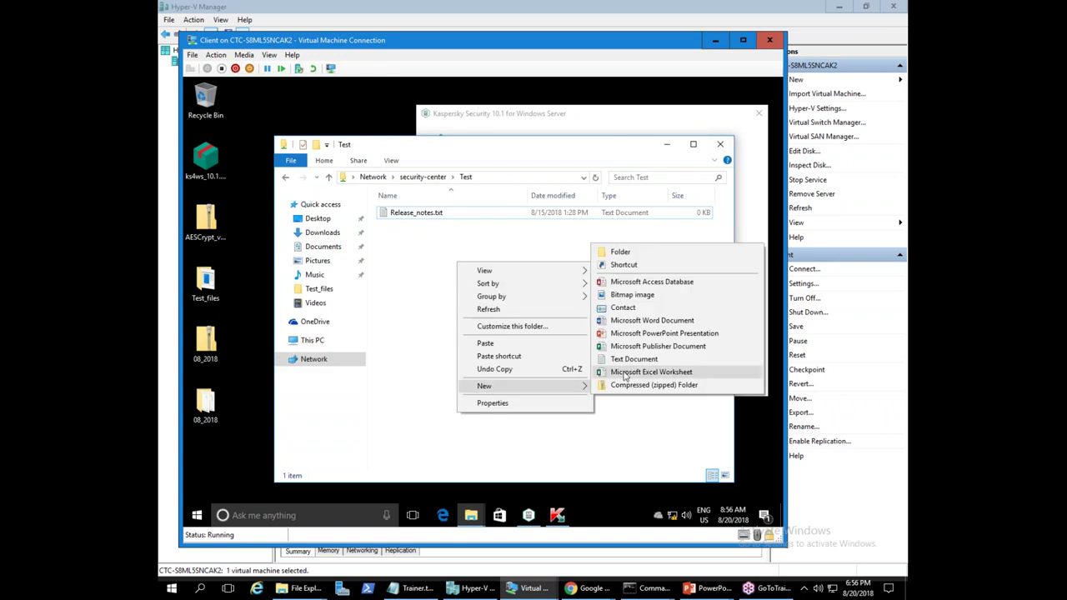
click(634, 359)
text(askldjfhsndf)
key(Return)
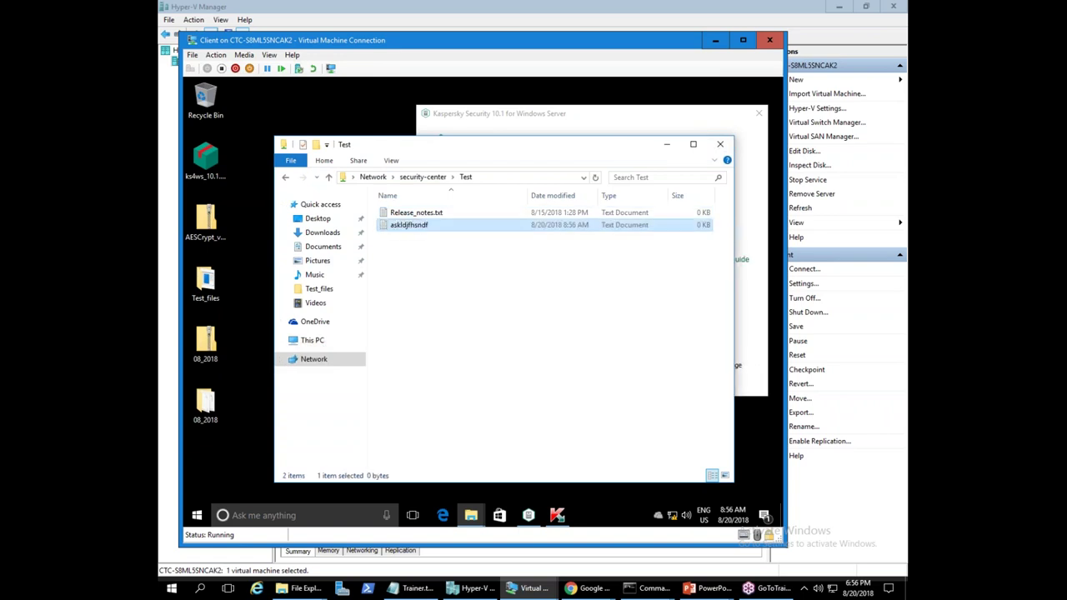
- Paste the eicar test file from Test_files into the Test share again
click(224, 277)
double_click(215, 281)
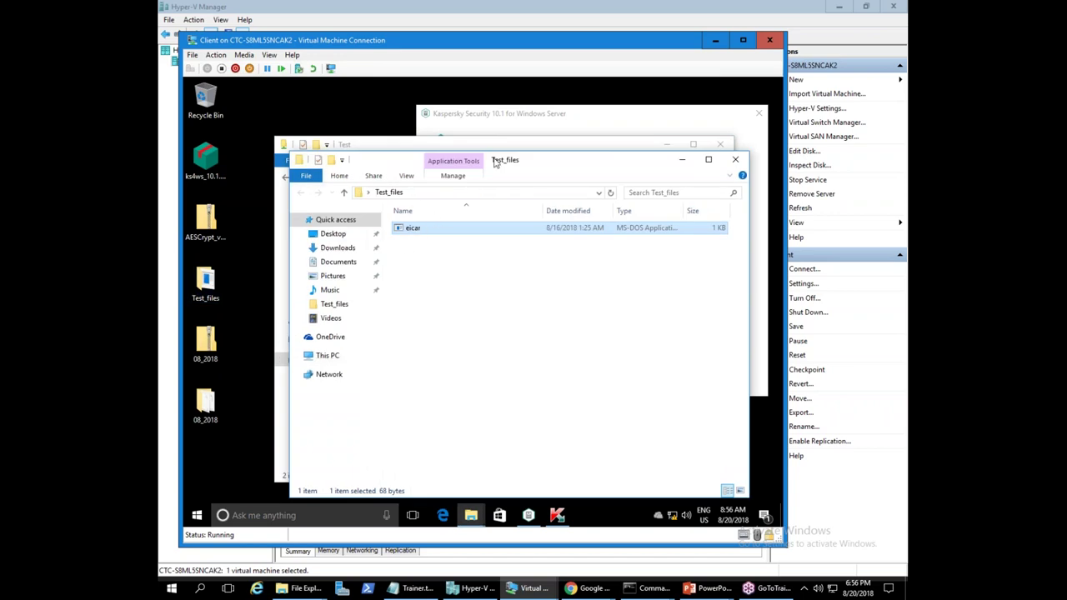
click(677, 160)
right_click(476, 294)
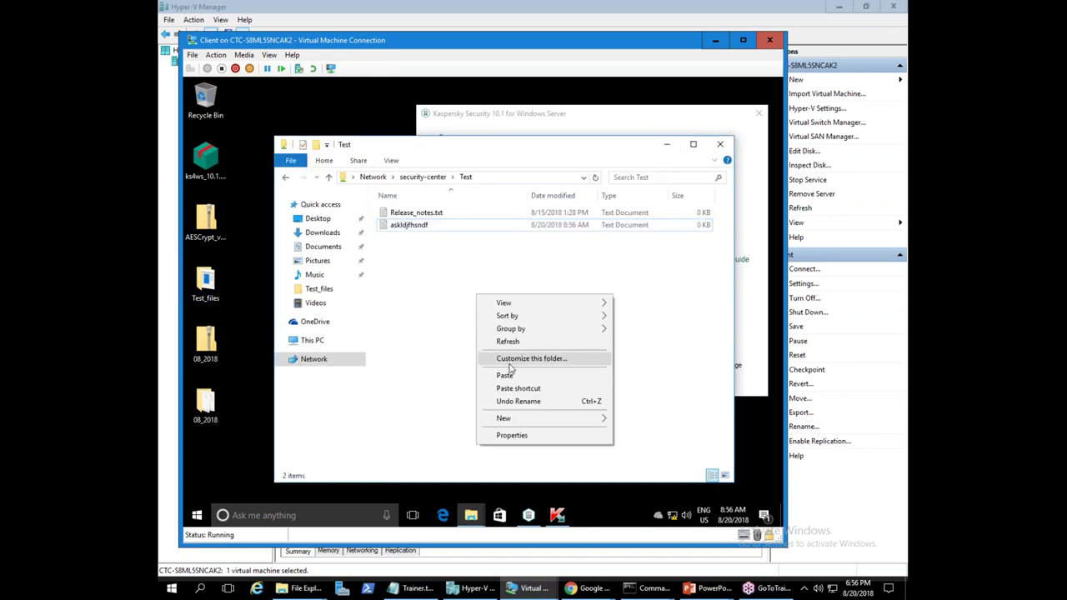
click(505, 374)
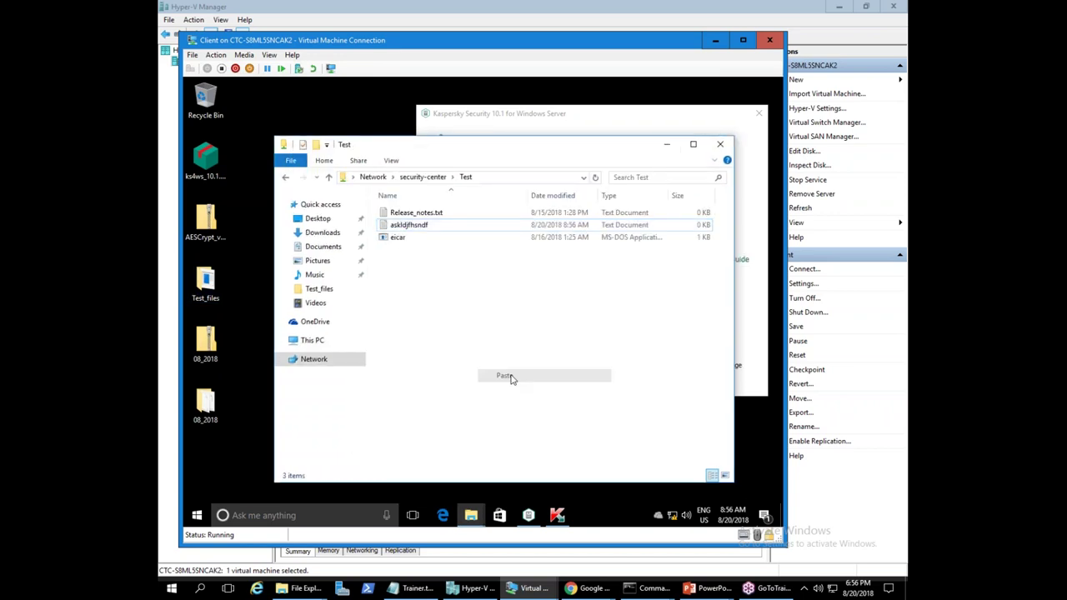
click(546, 327)
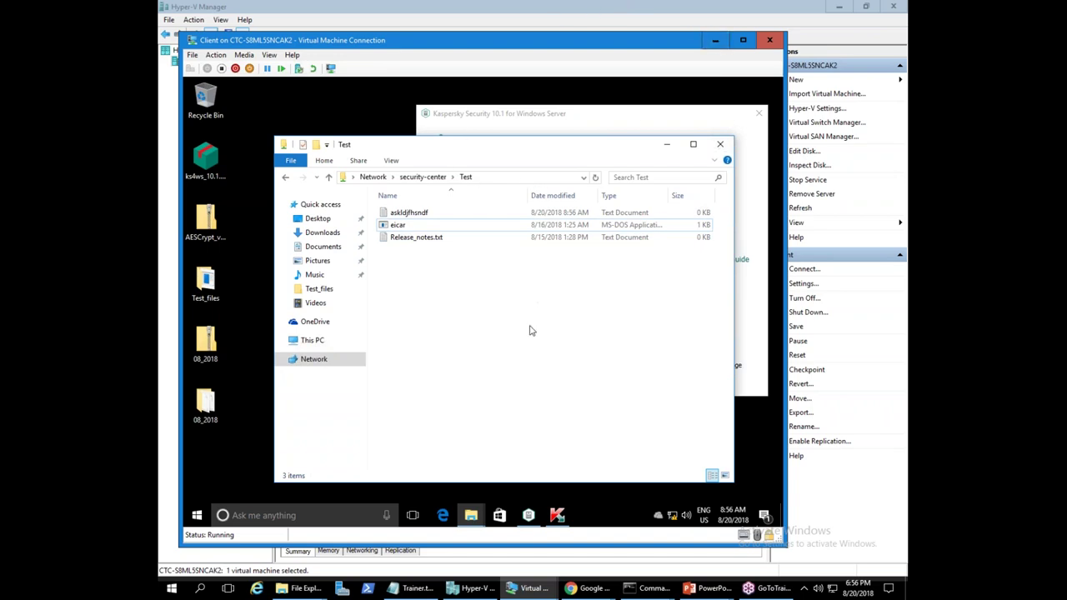
click(557, 515)
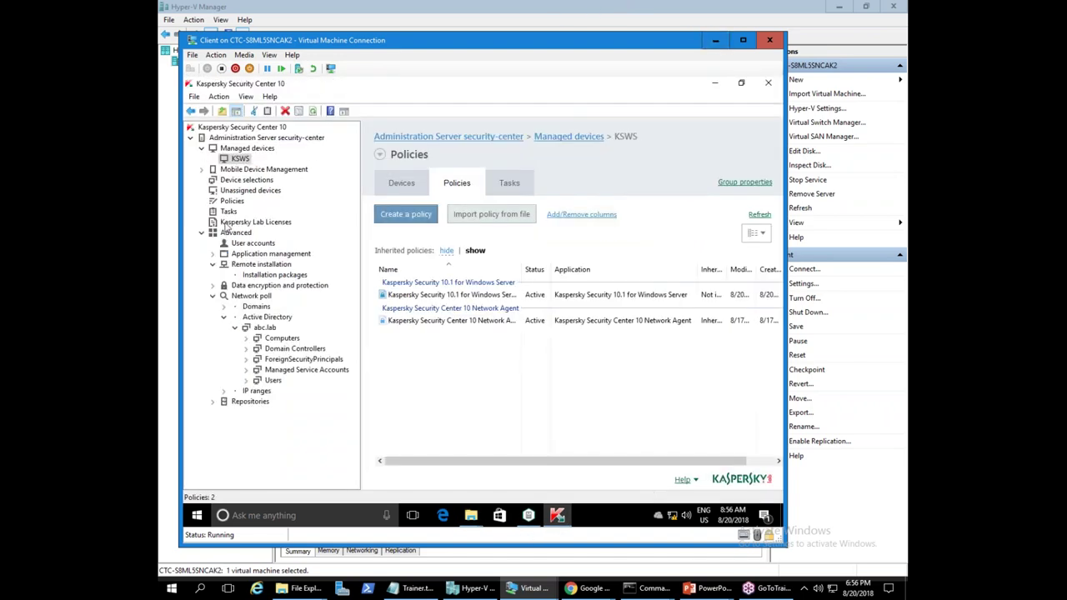
- Open Administration Server security-center's events and read the Object added to Backup event
click(404, 183)
click(231, 139)
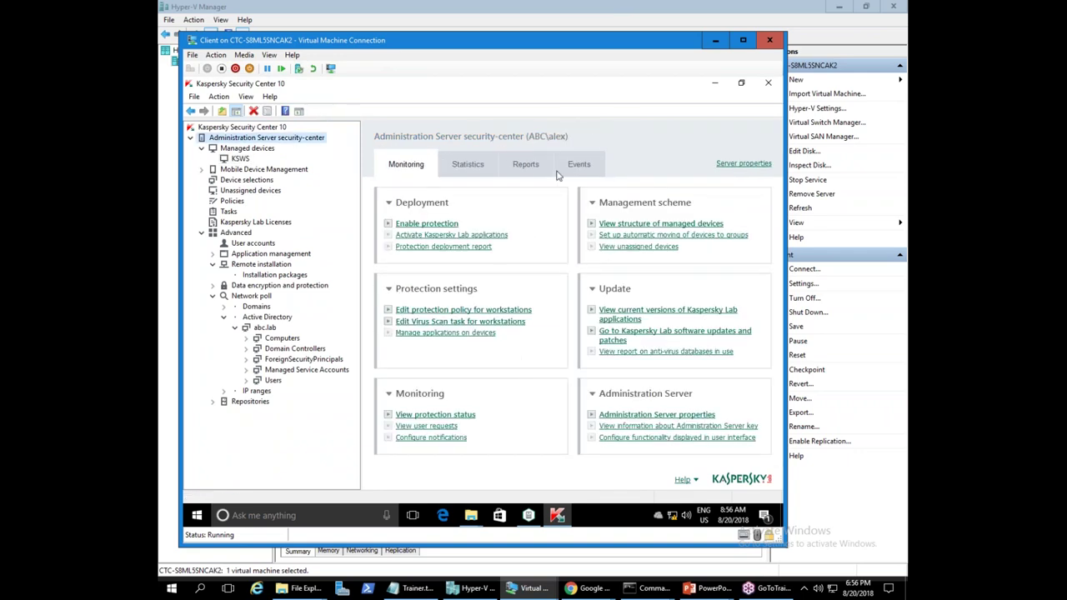
click(579, 164)
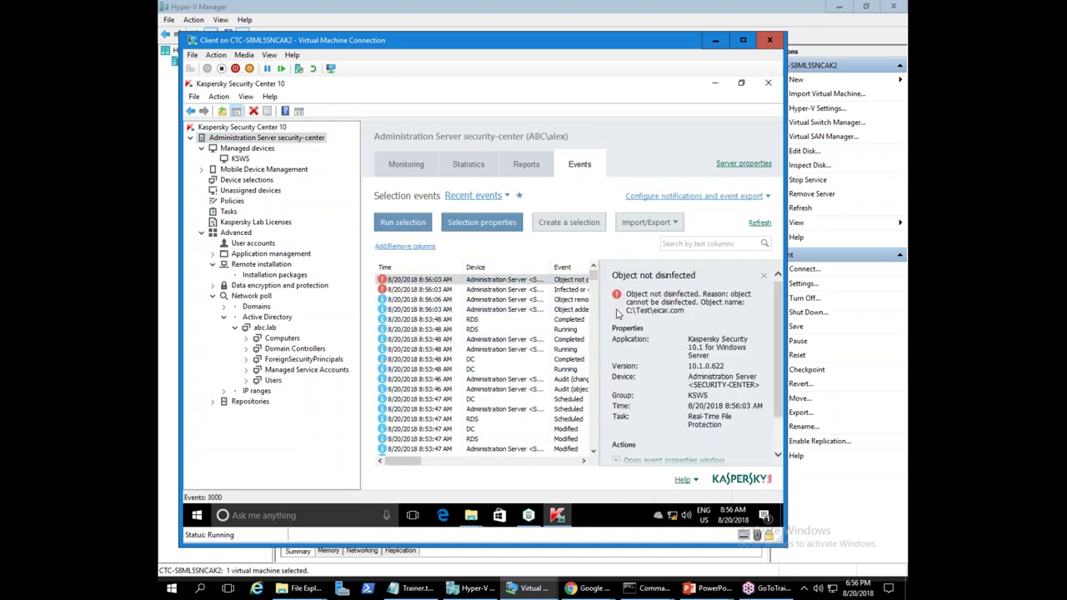
double_click(457, 310)
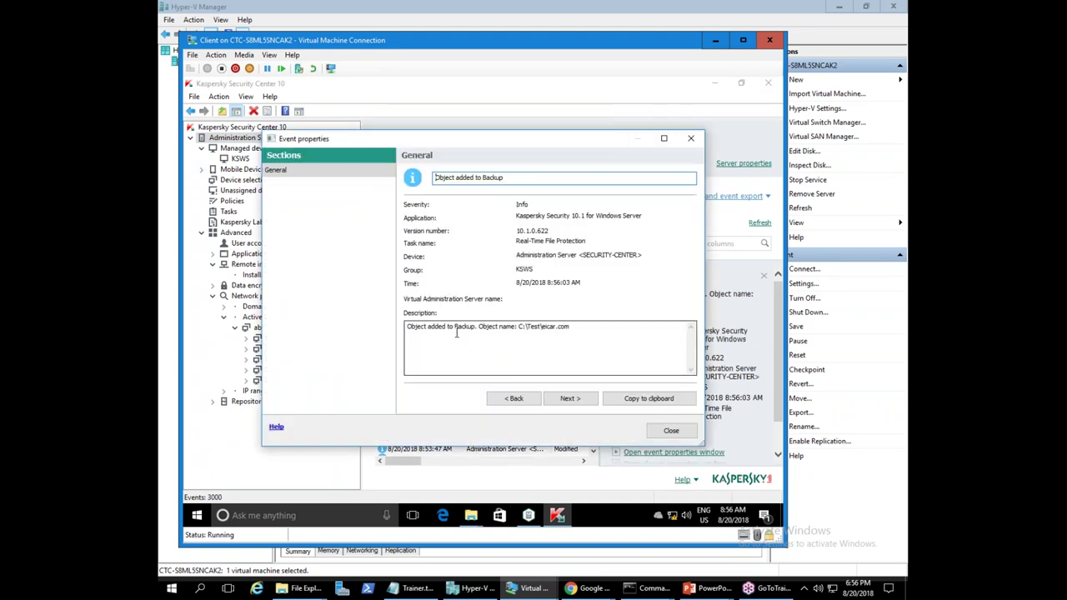
click(681, 435)
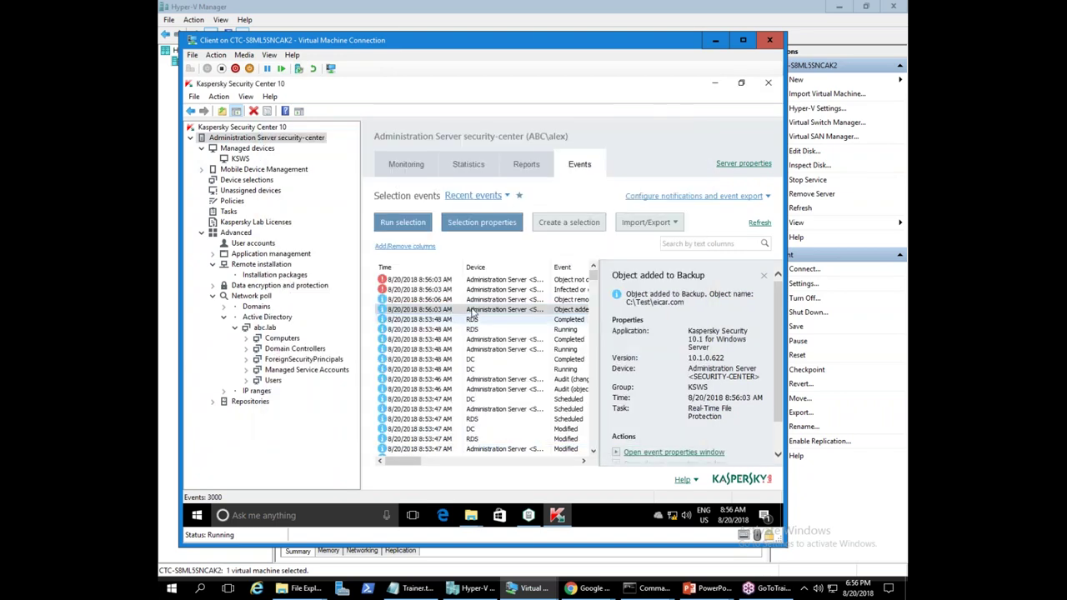
click(449, 351)
click(447, 339)
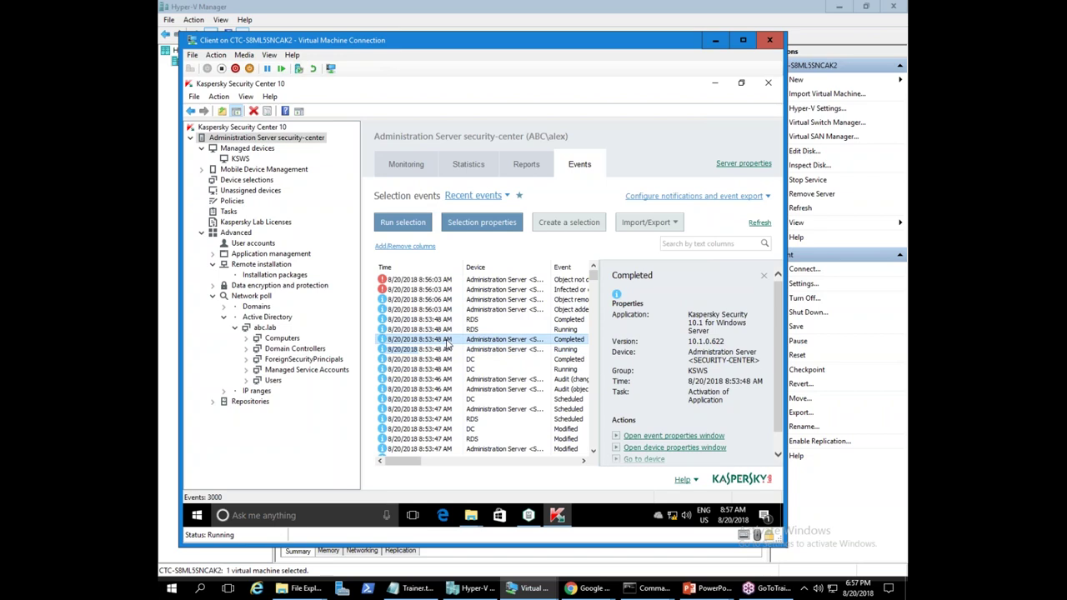
- Read the EICAR-Test-File detection event's virus name, writing user and file path
double_click(429, 289)
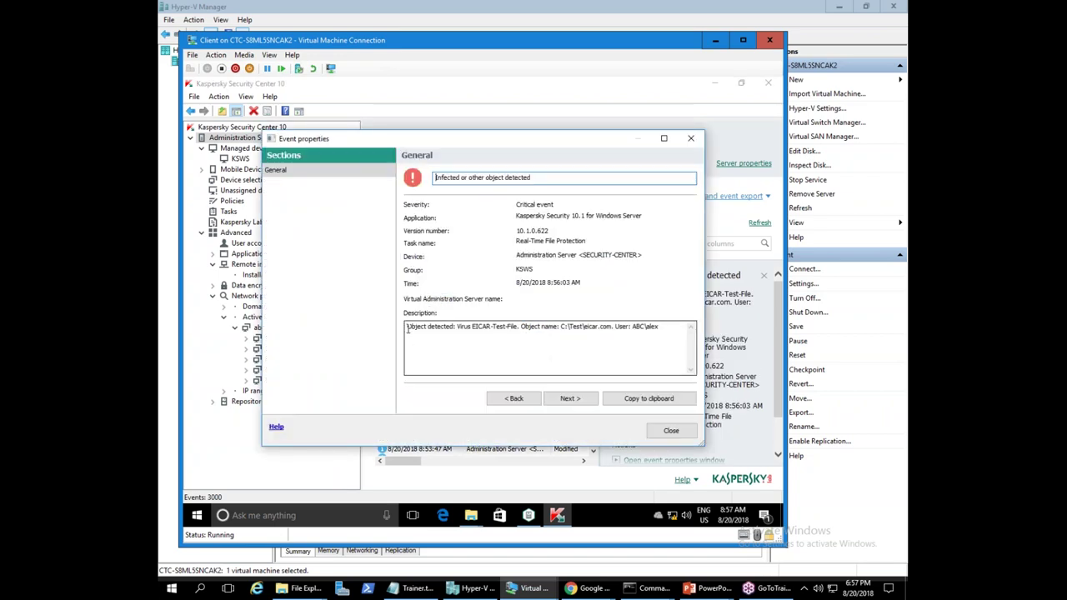
mouse_move(408, 327)
mouse_down()
mouse_move(655, 329)
mouse_move(408, 327)
mouse_up()
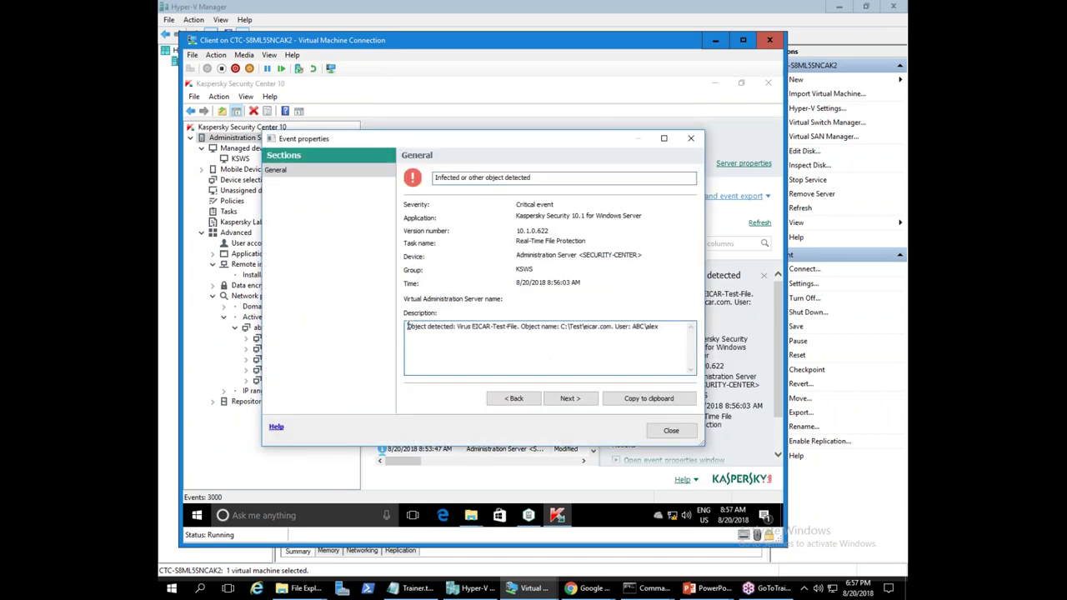
drag(657, 328, 617, 328)
drag(612, 329, 559, 330)
click(667, 430)
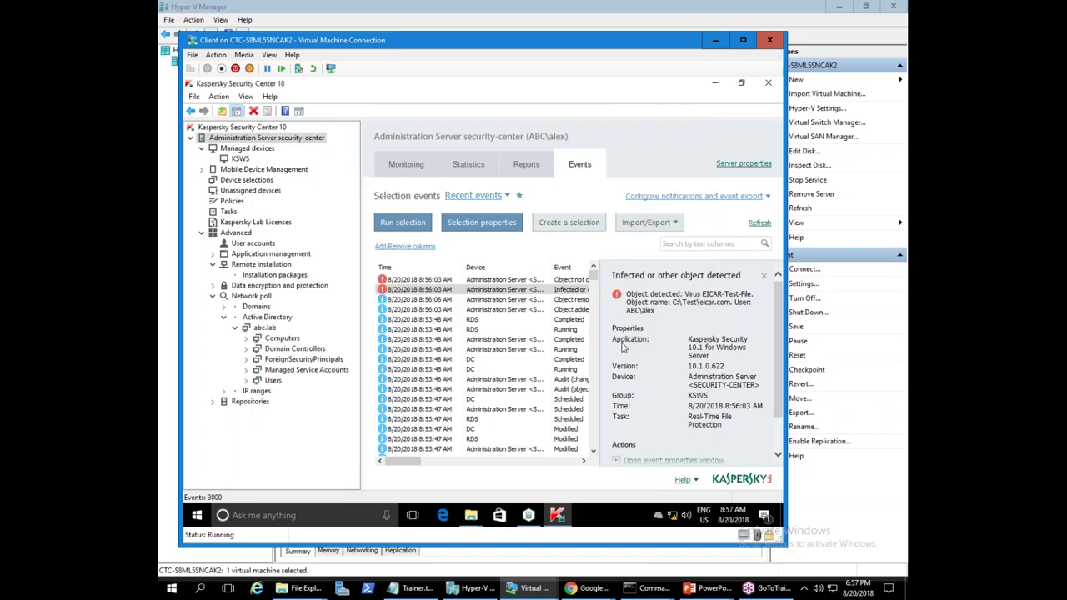
- Compare the EICAR detection and 'Object not disinfected' events for C:\Test\eicar.com
click(452, 282)
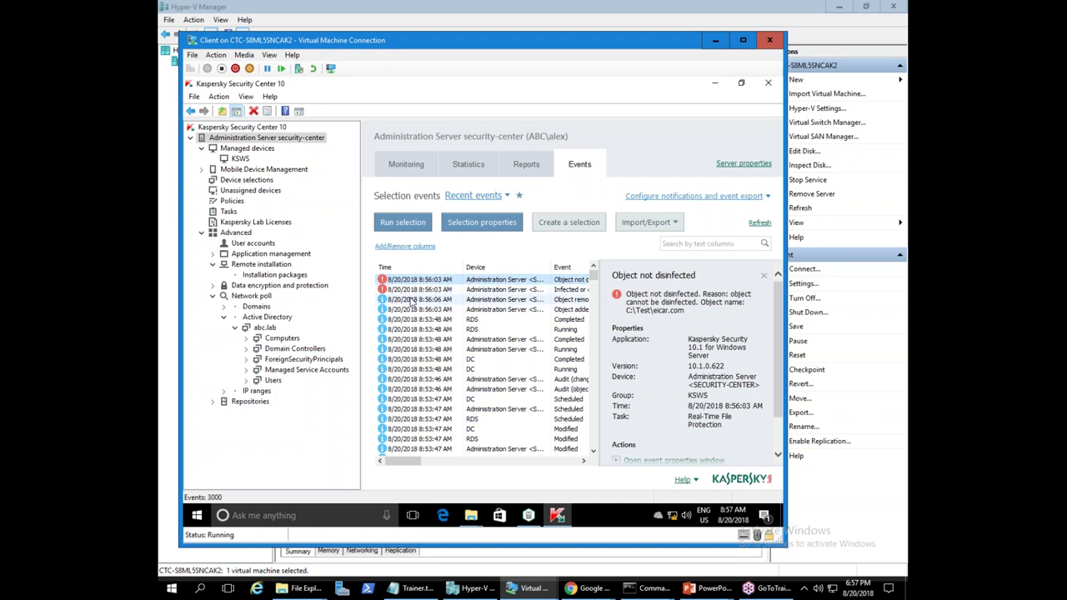
click(411, 290)
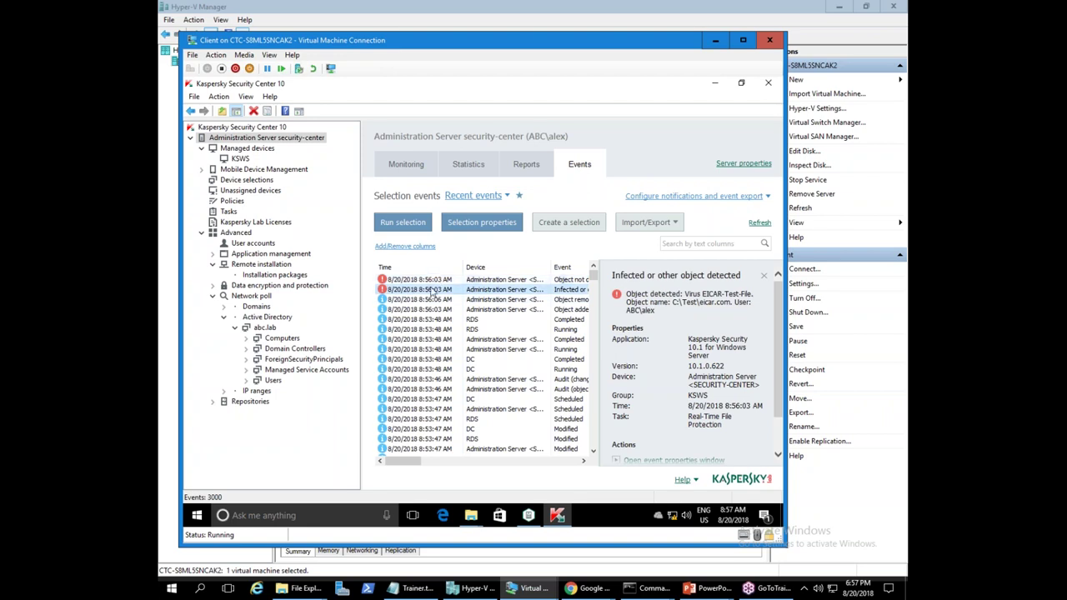
click(435, 280)
click(432, 290)
click(434, 280)
click(432, 290)
click(434, 280)
click(432, 290)
click(433, 280)
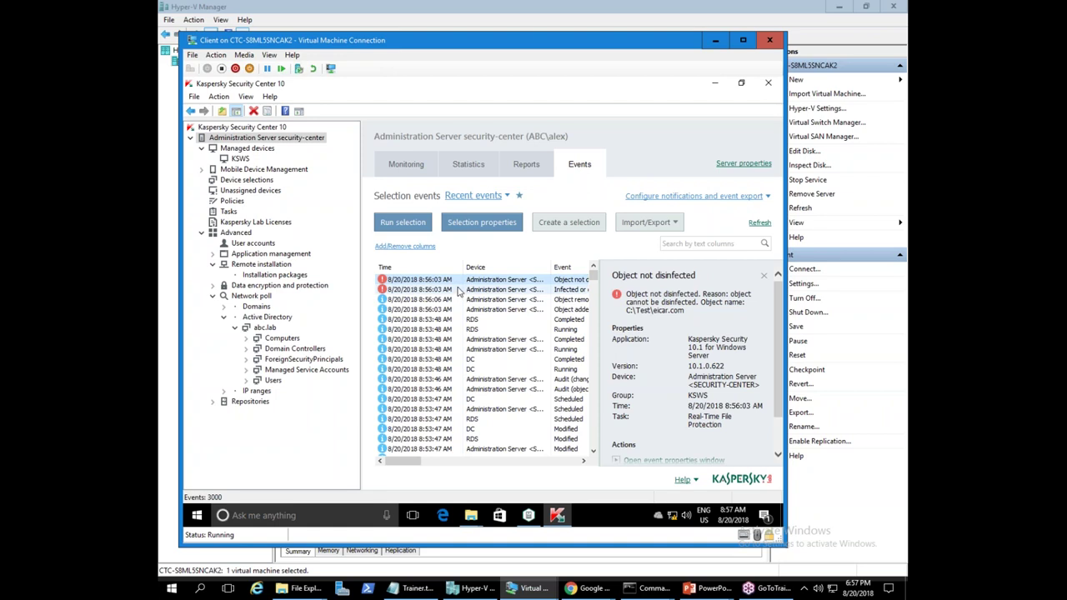
- Open the Windows Server policy's properties at the Real-time server protection section
click(239, 158)
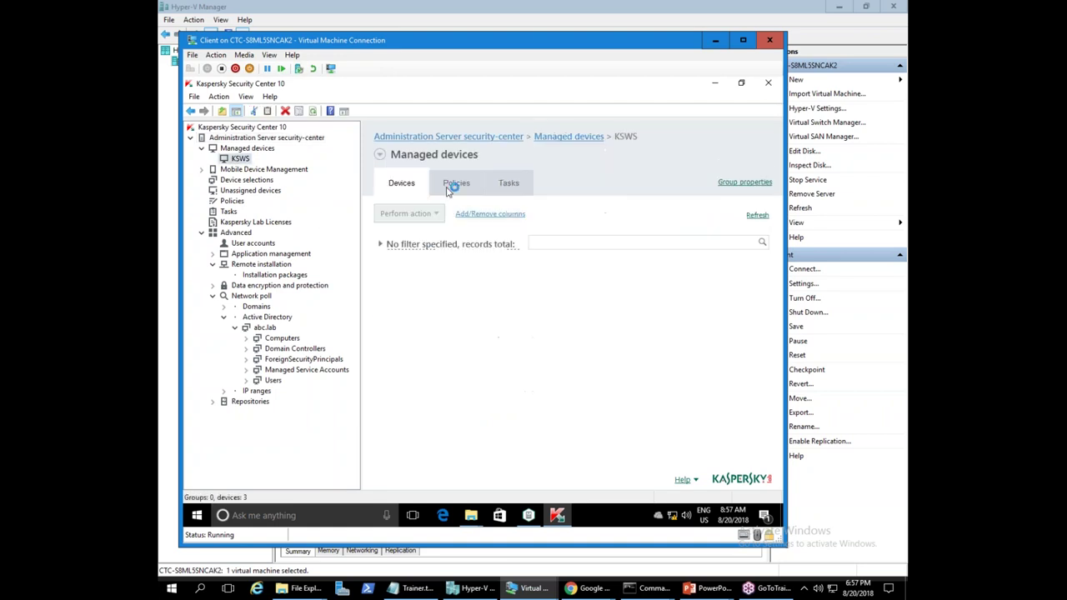
click(457, 183)
right_click(406, 295)
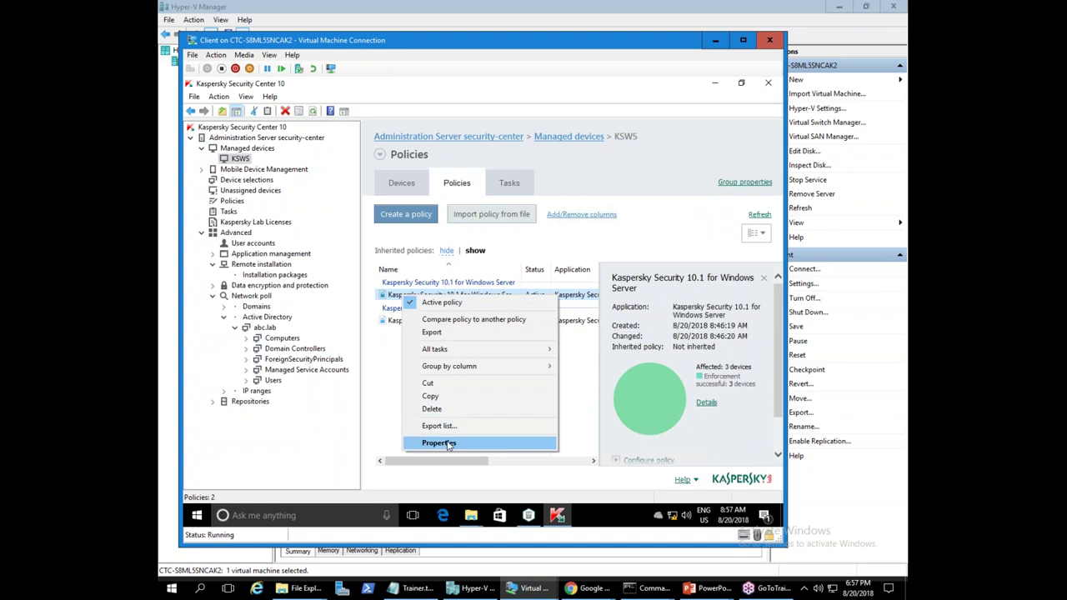
click(440, 442)
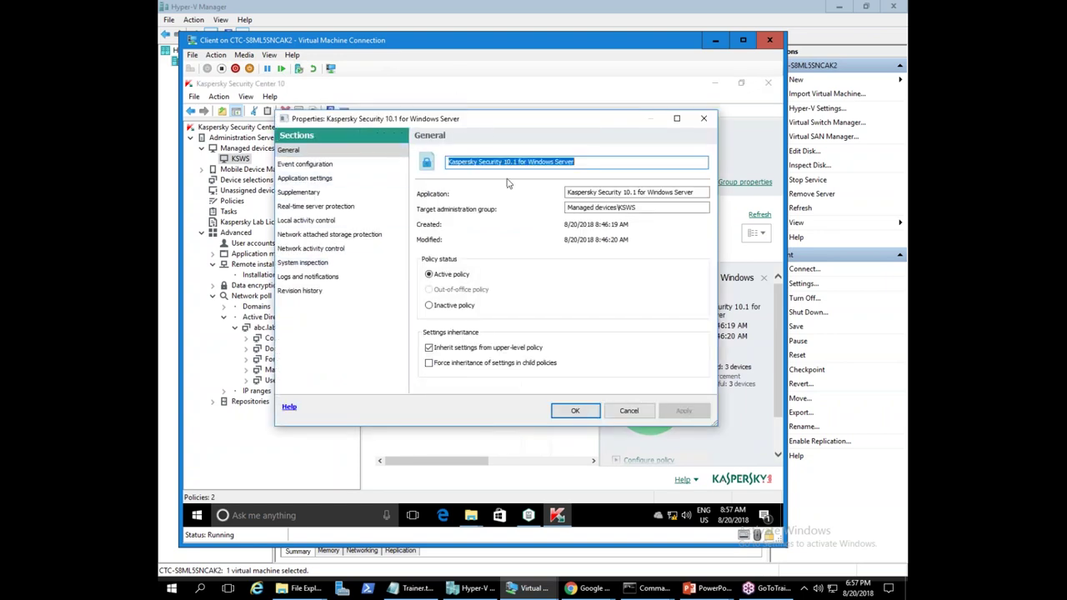
click(300, 206)
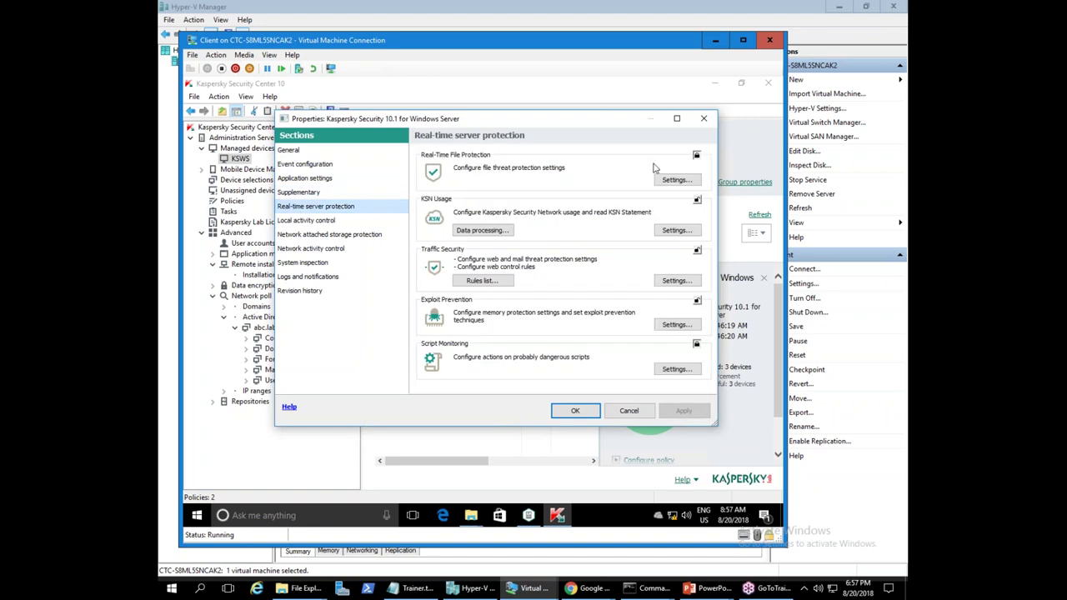
click(875, 183)
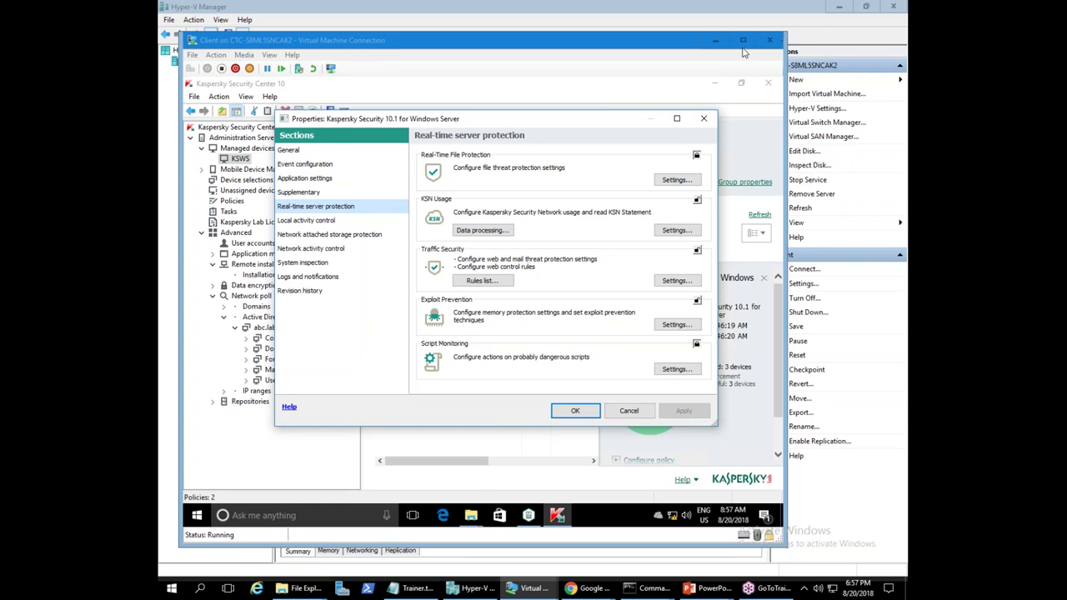
- Enable 'List hosts showing malicious activity as untrusted' in real-time file protection and save the policy
click(669, 181)
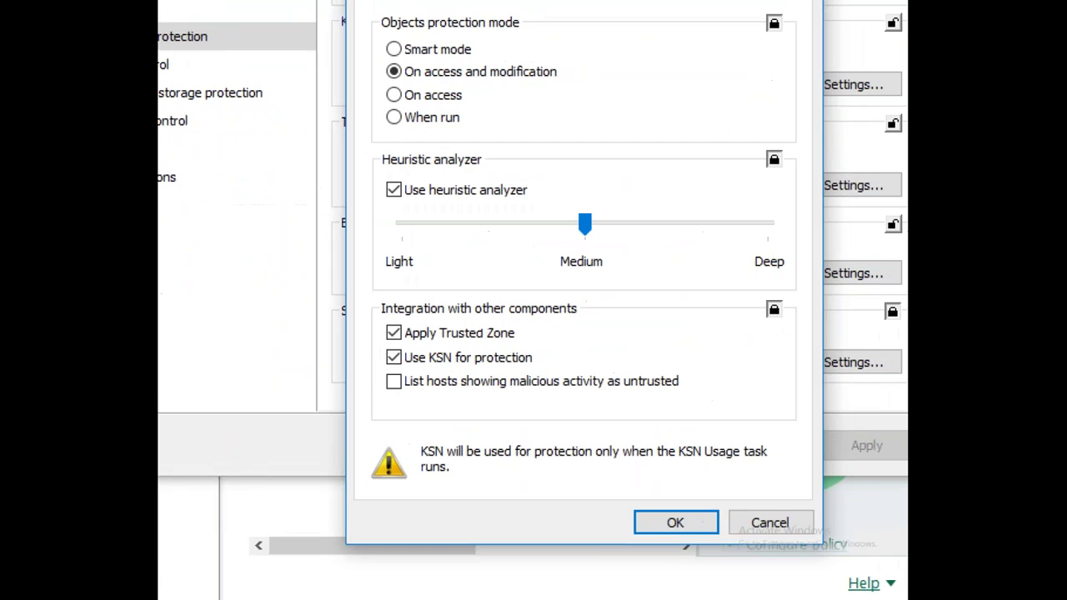
mouse_move(374, 365)
mouse_down()
mouse_move(428, 388)
mouse_move(710, 410)
mouse_up()
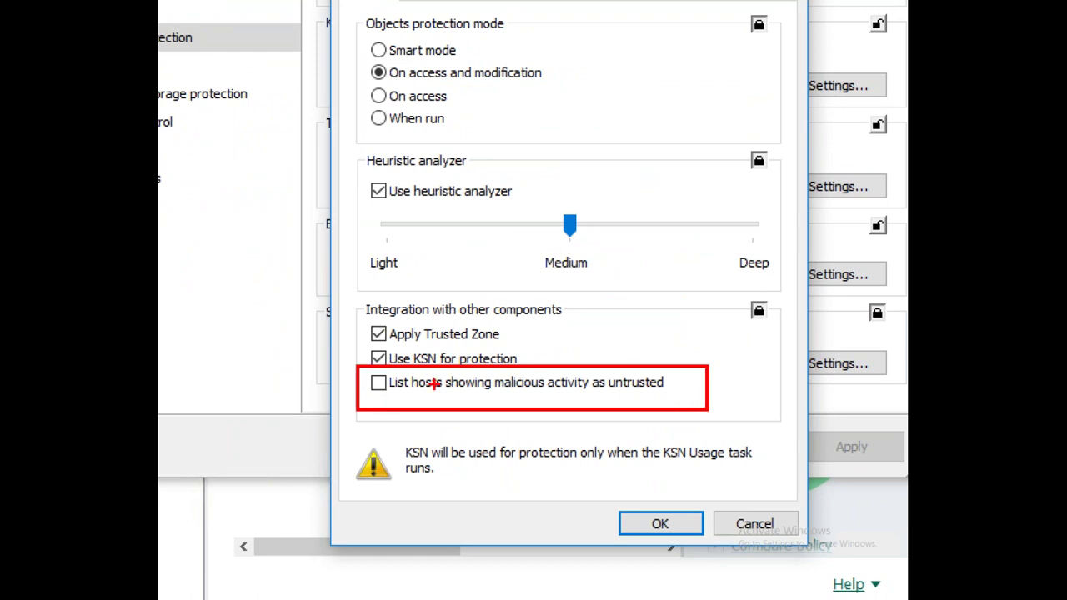
drag(386, 397, 579, 402)
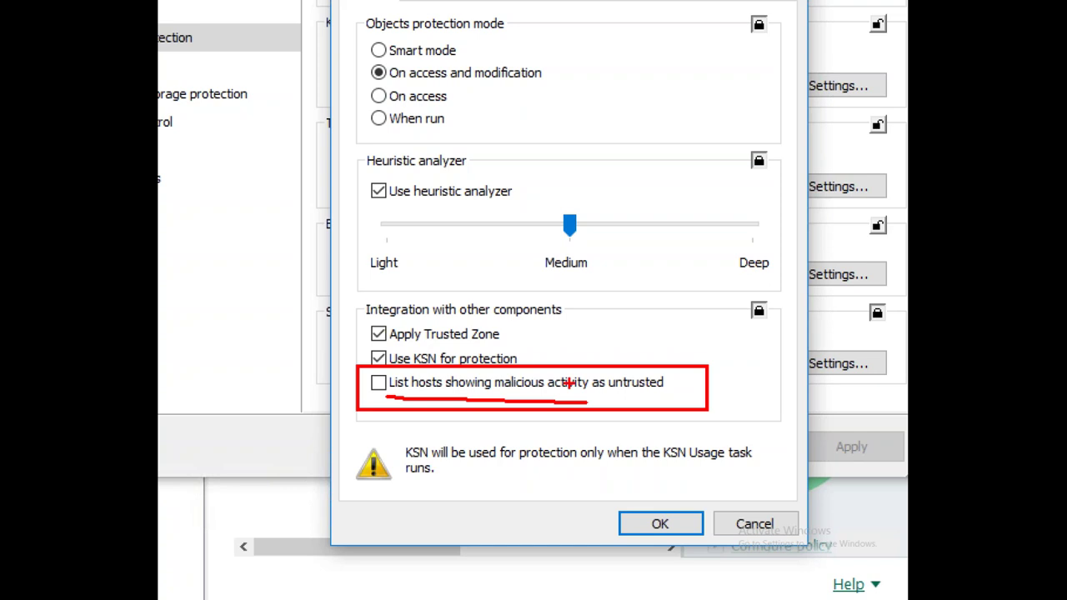
drag(584, 389, 686, 396)
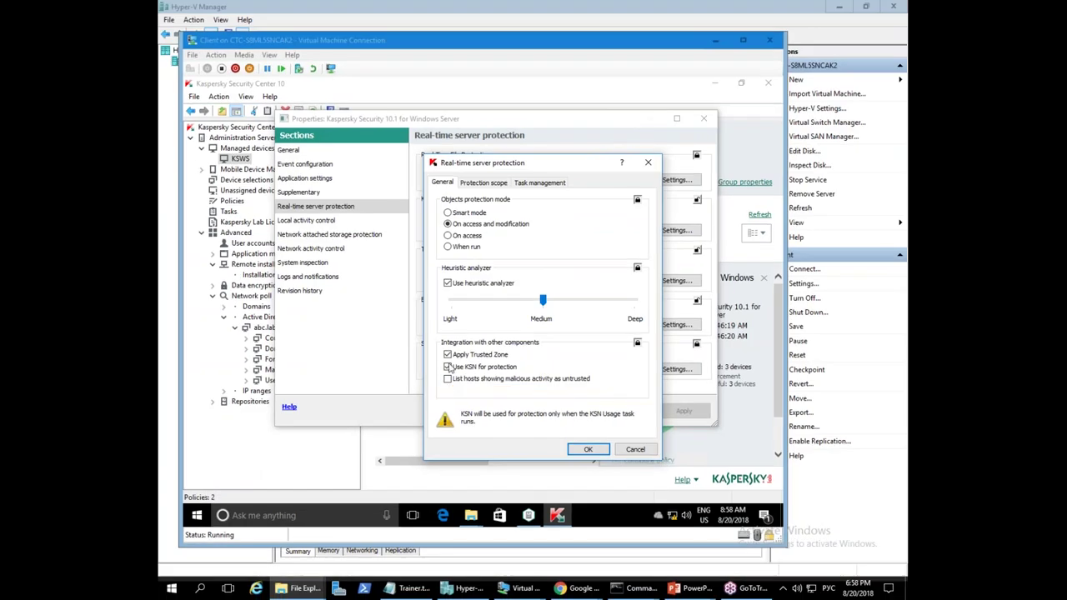
click(378, 383)
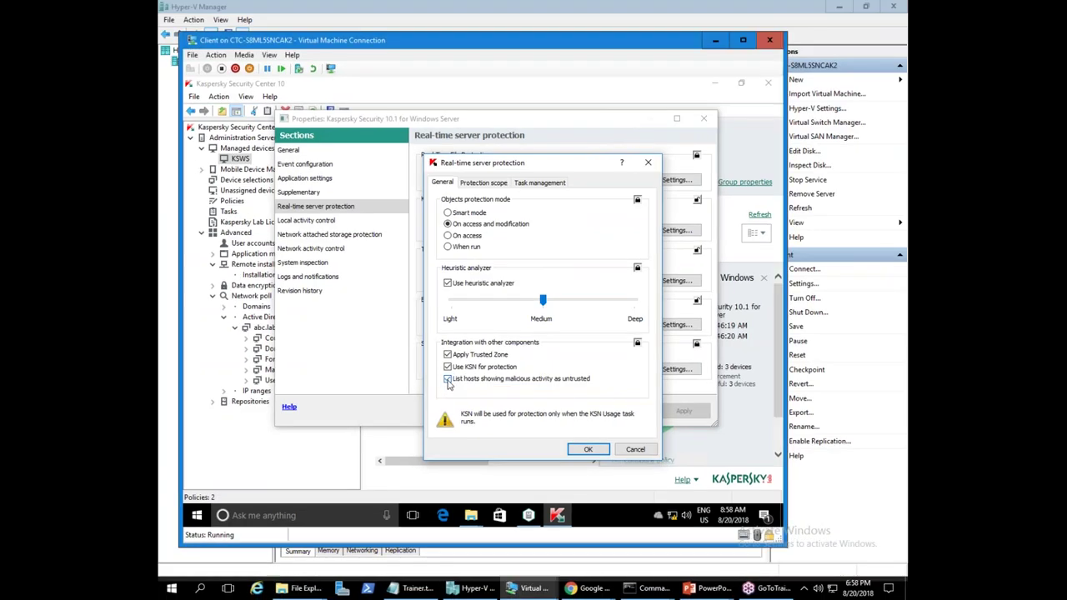
click(587, 450)
click(575, 414)
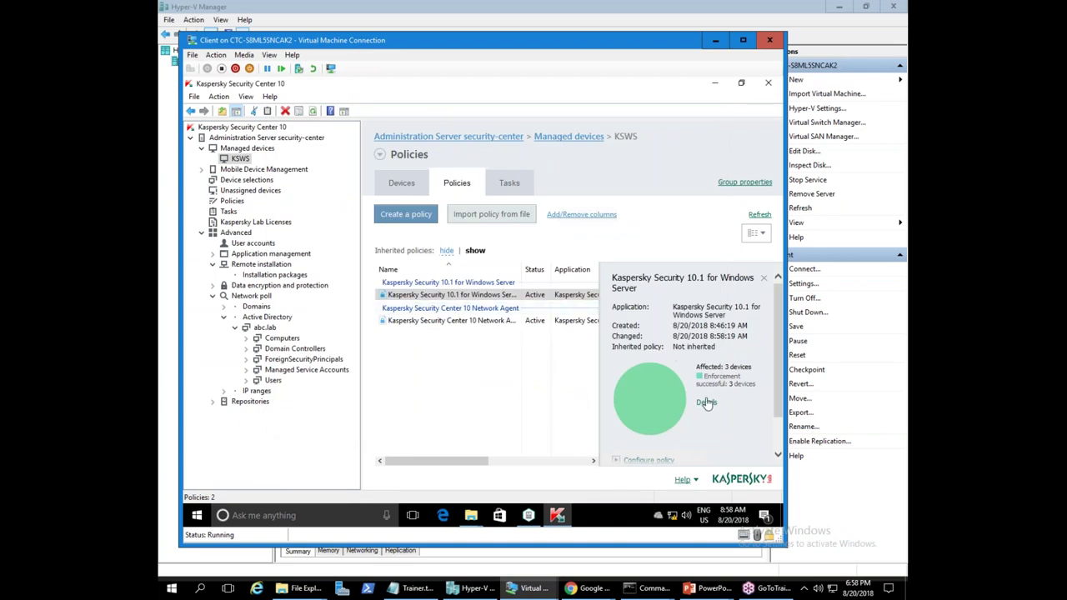
- Refresh the policy status and bring up the client's Start menu with recently added Kaspersky programs
click(759, 214)
click(528, 515)
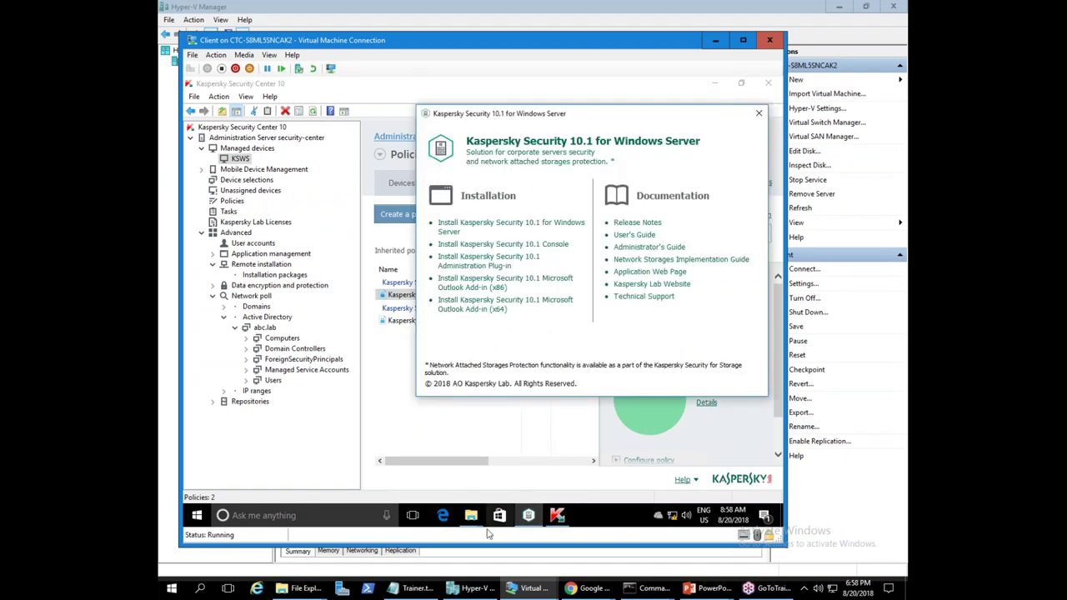
click(196, 516)
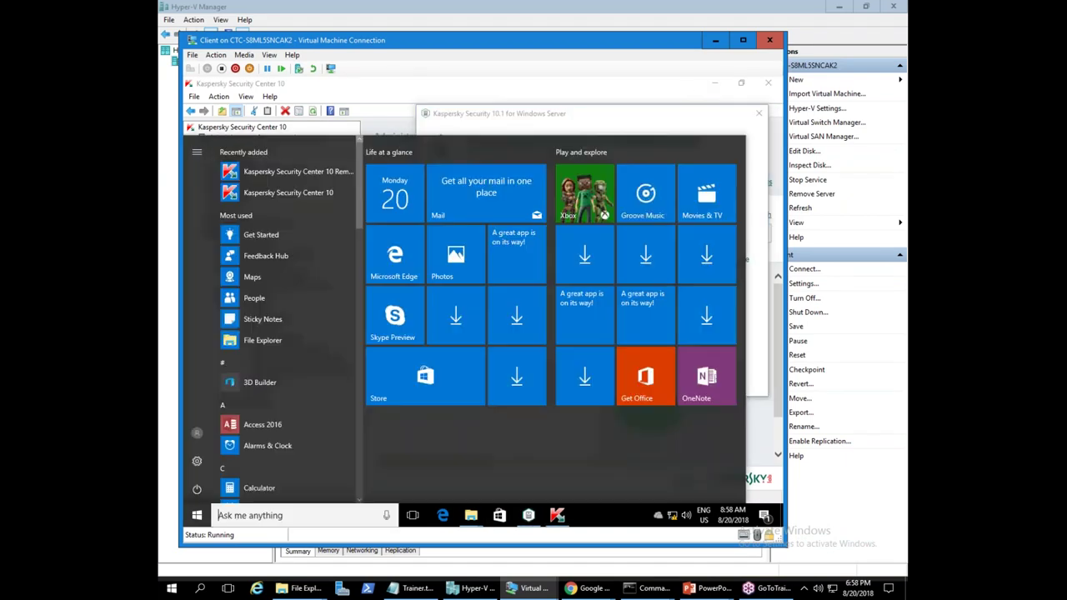
- Launch Kaspersky Security 10.1 Console as administrator and connect it to security-center with admin credentials
click(276, 173)
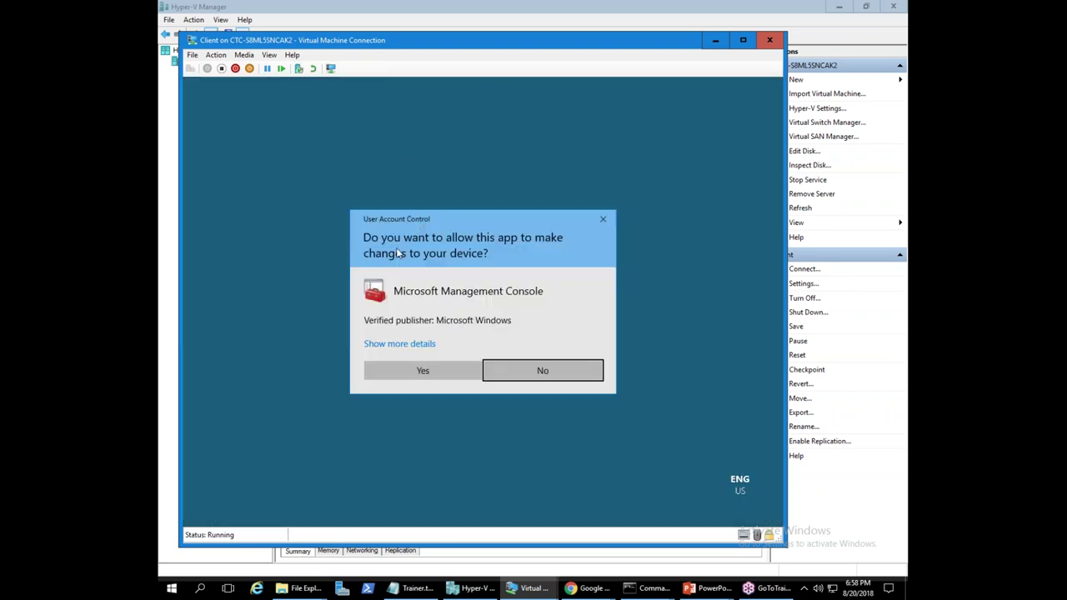
click(429, 372)
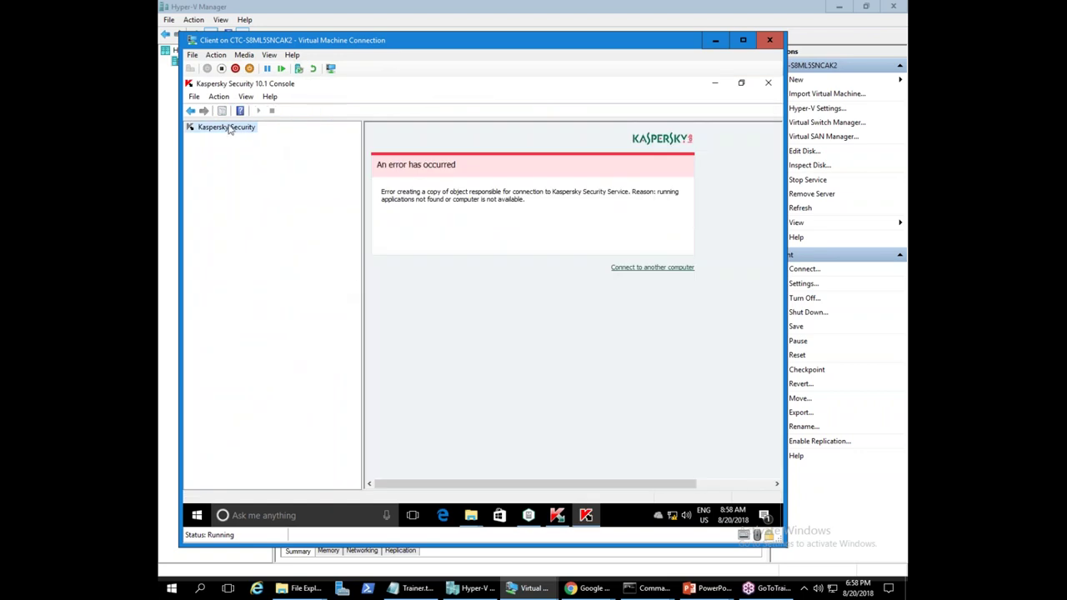
right_click(230, 129)
click(275, 136)
click(402, 275)
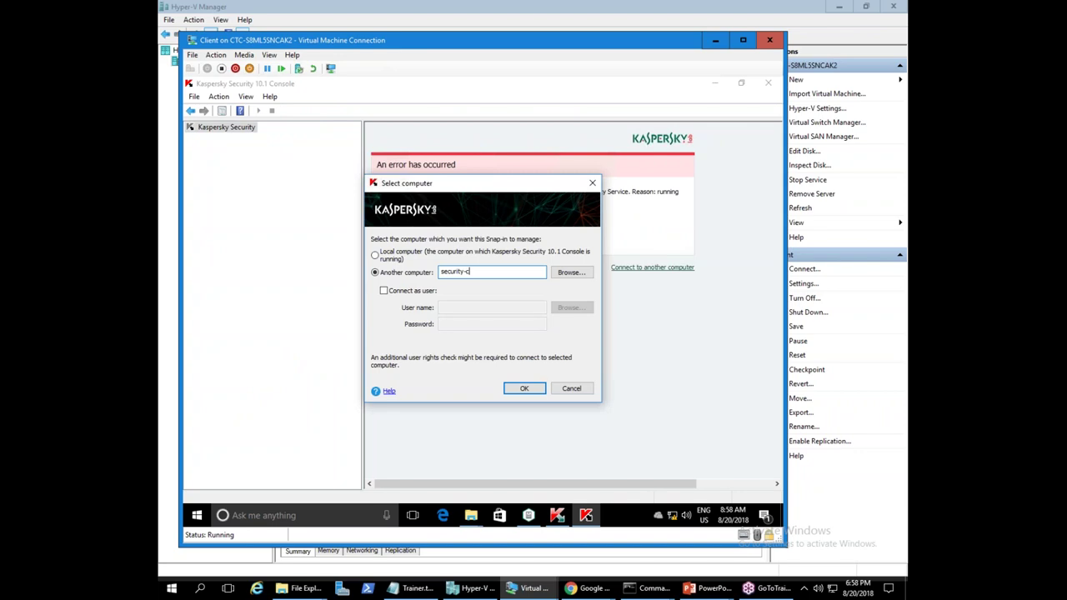
click(404, 290)
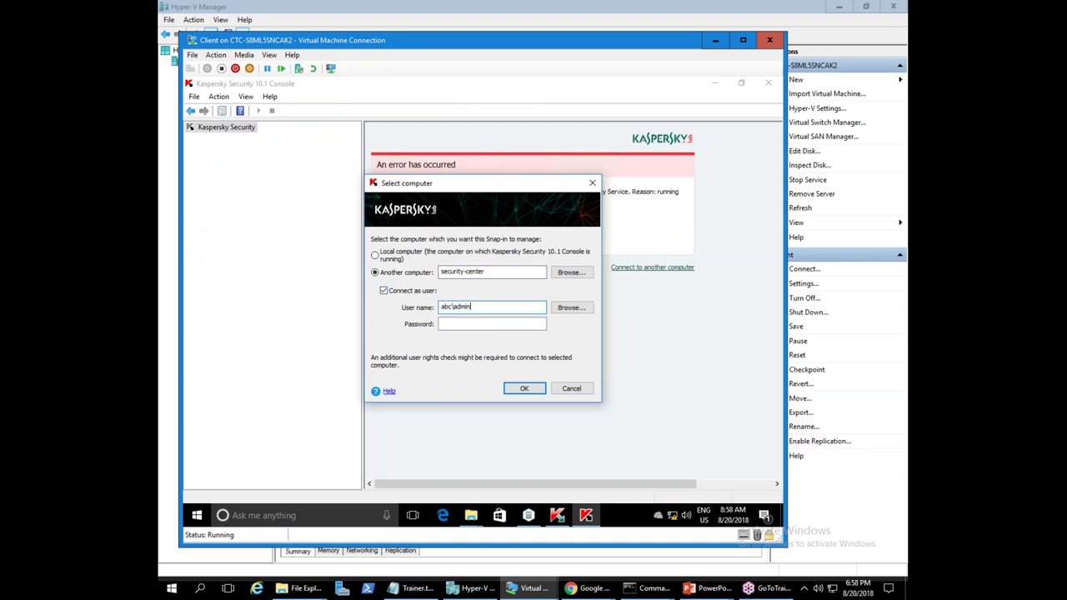
text(rato)
key(Tab)
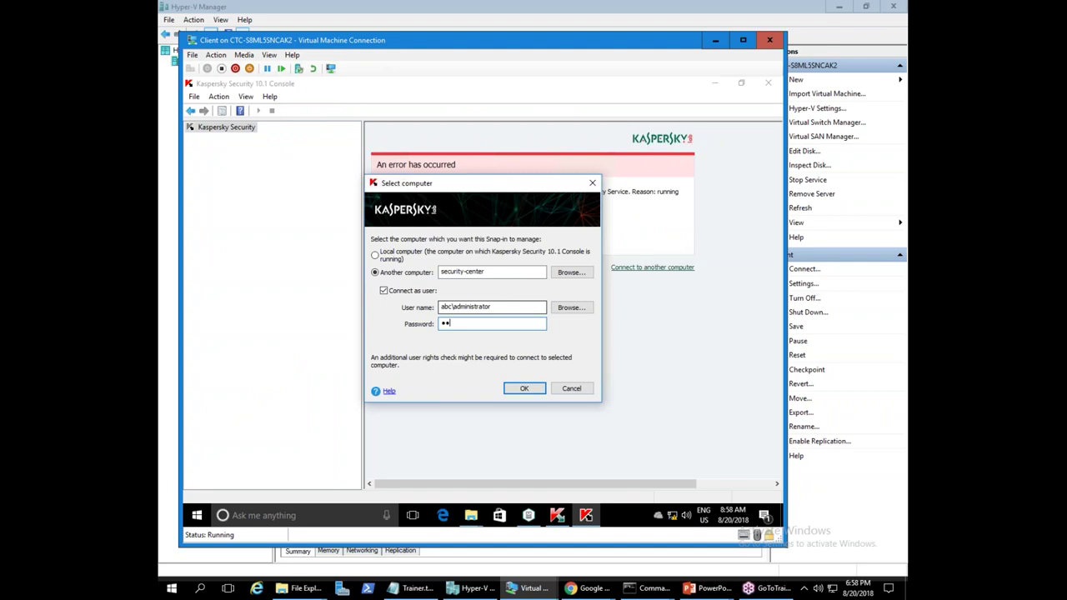
key(Return)
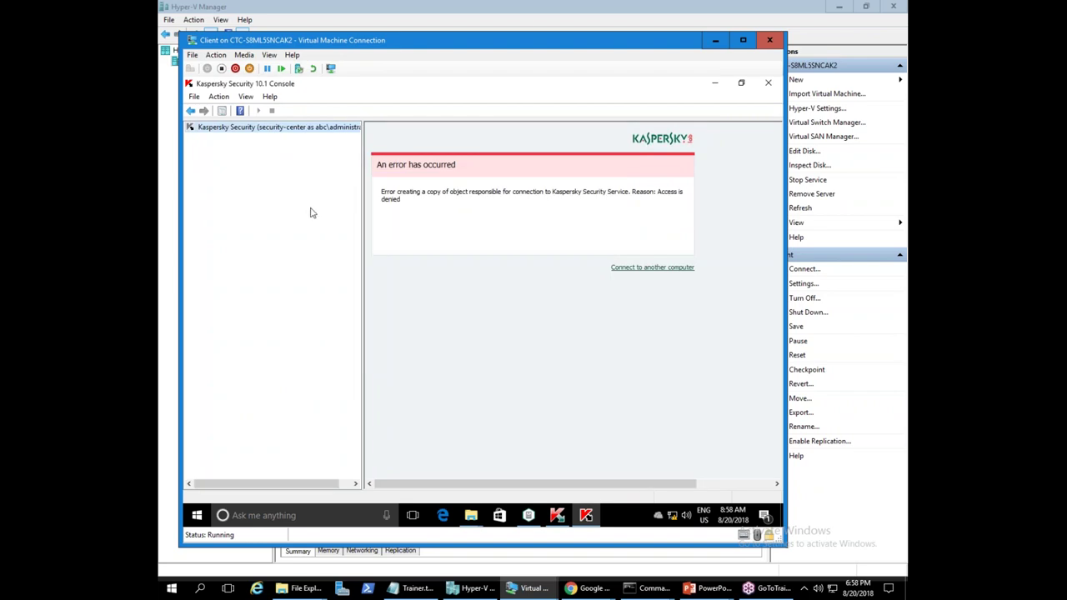
right_click(270, 128)
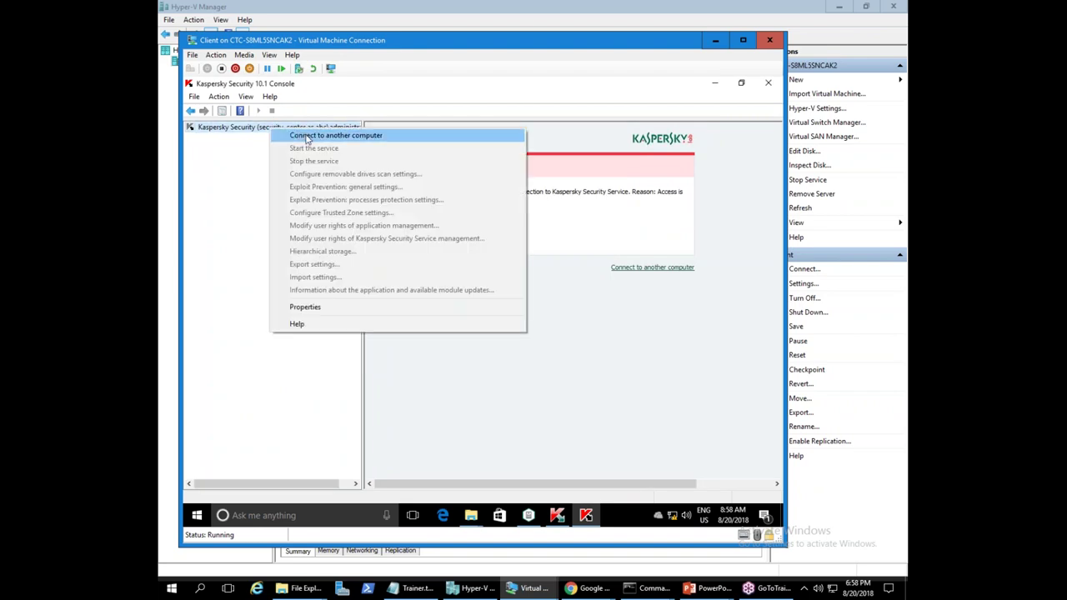
click(307, 136)
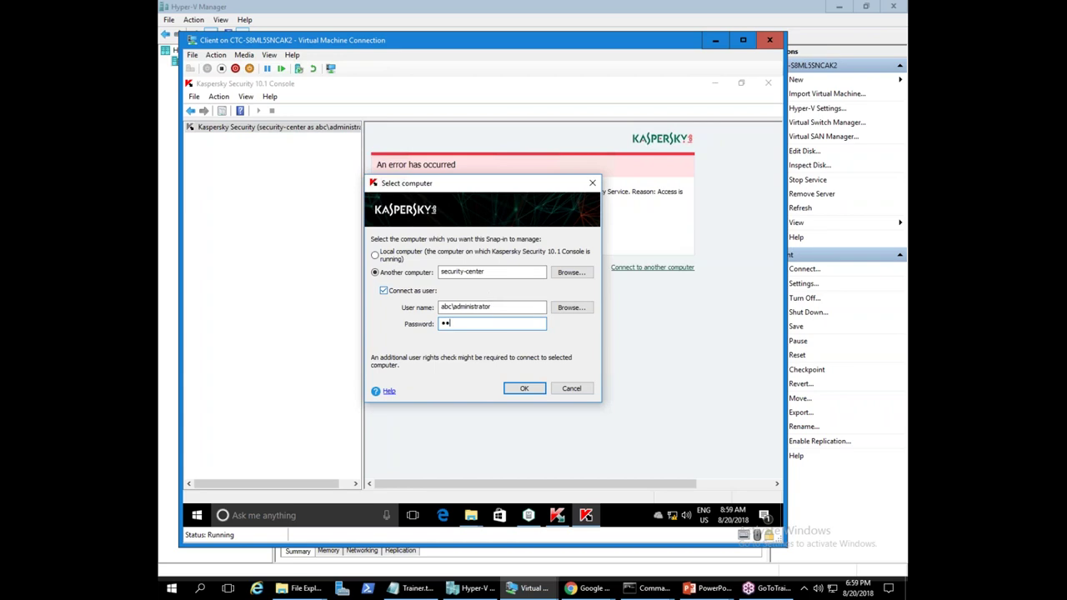
key(Return)
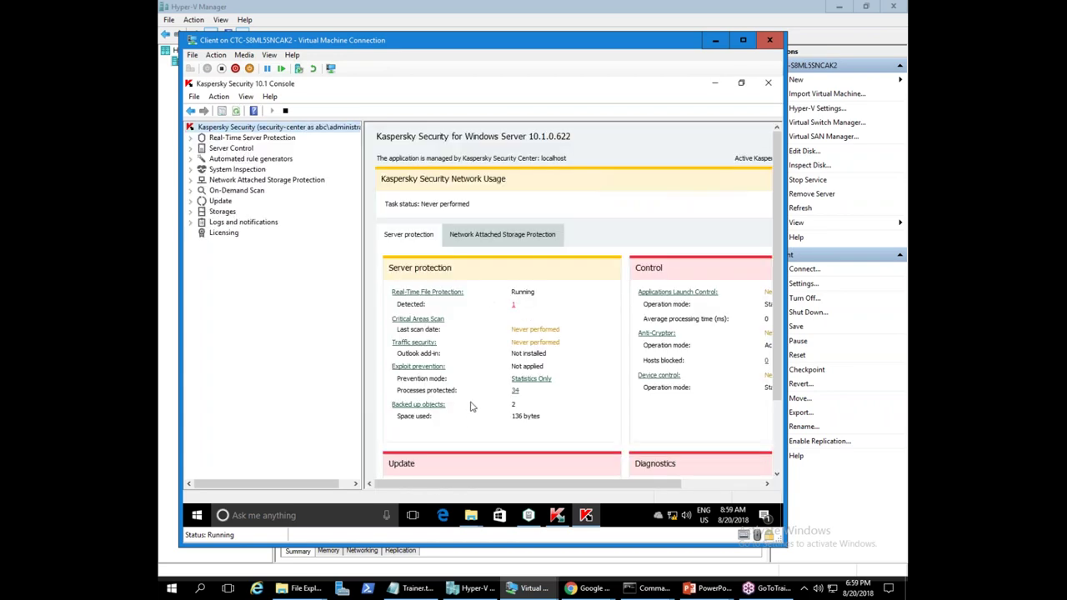
- Review the detected-threat log's EICAR detection and 'object not disinfected' events
drag(364, 200, 284, 201)
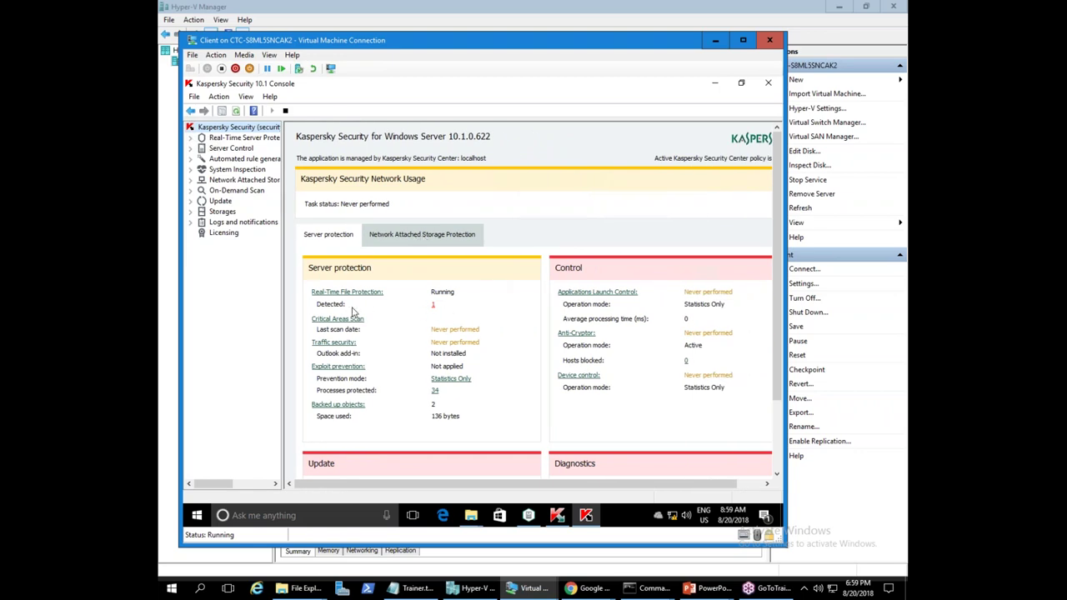
click(432, 306)
click(317, 205)
click(444, 262)
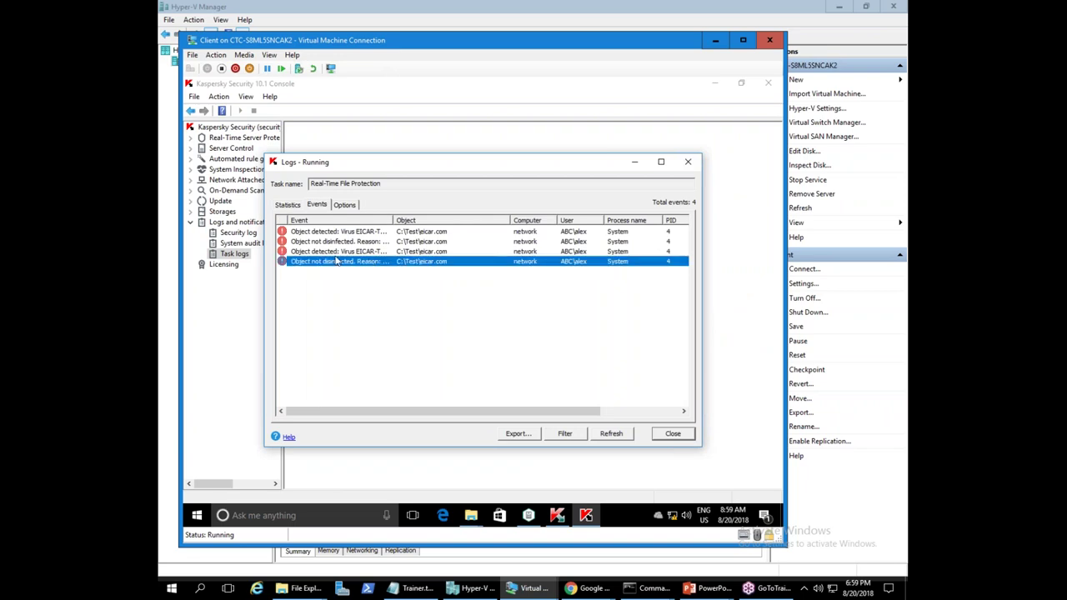
click(318, 233)
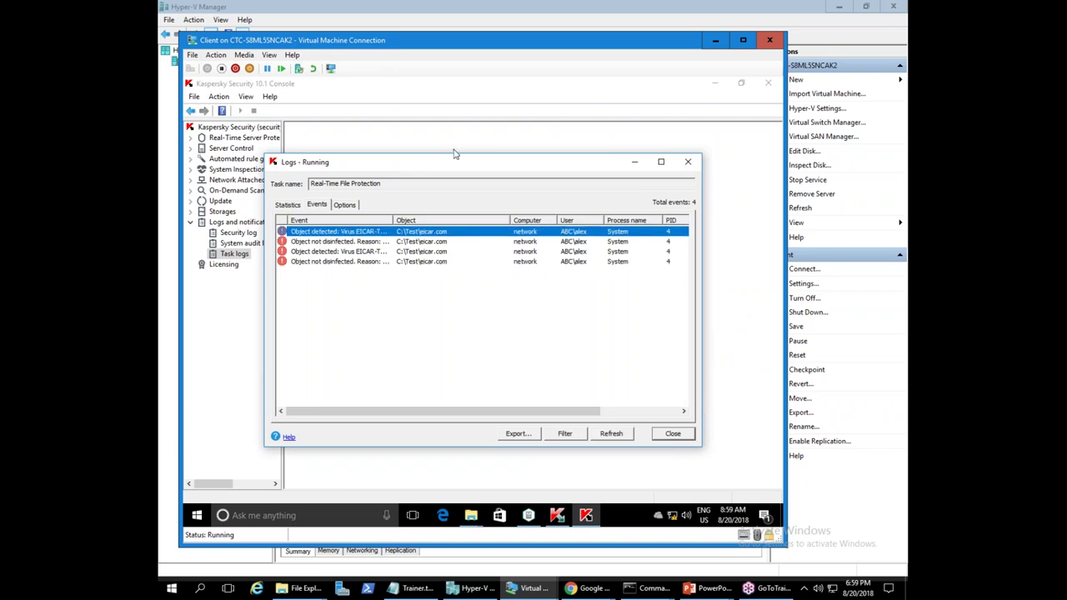
click(688, 162)
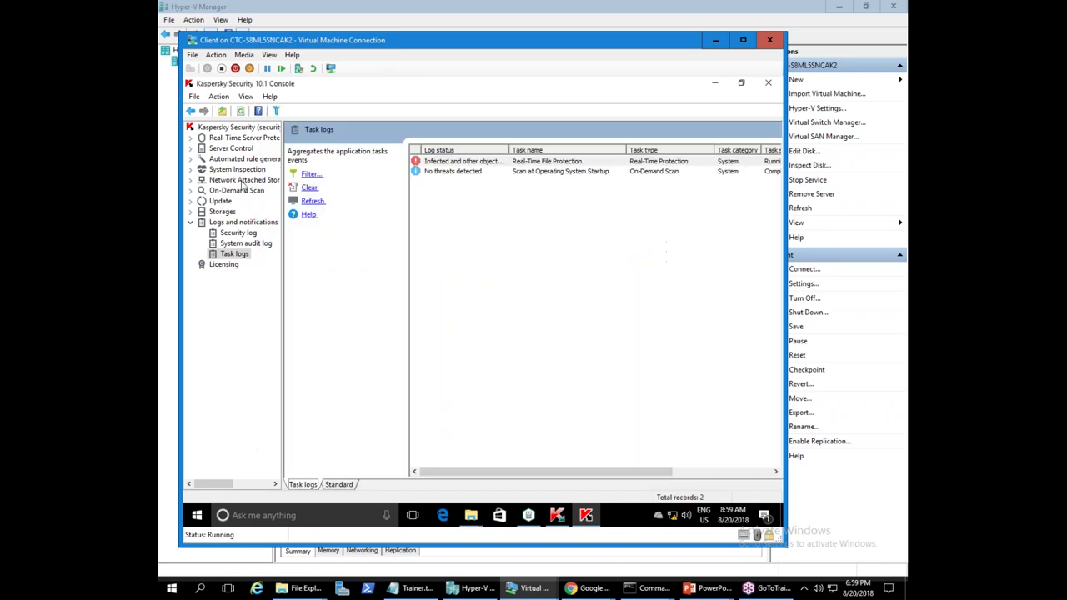
- Show the Real-Time File Protection task's statistics under Real-Time Server Protection
click(243, 180)
key(Up)
key(Up)
key(Up)
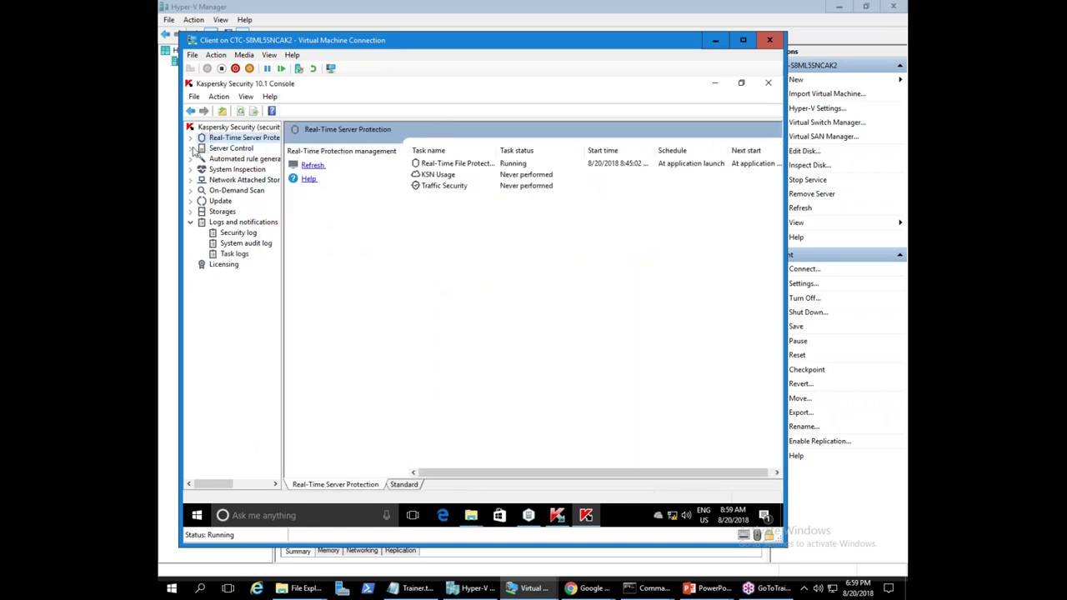
click(191, 137)
click(227, 148)
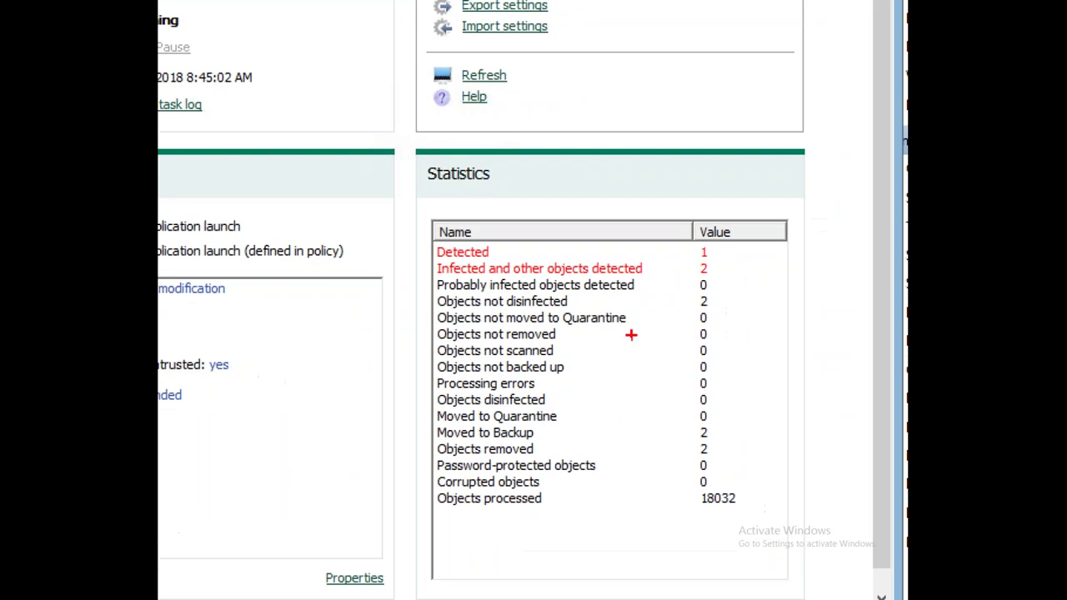
drag(556, 294, 575, 322)
drag(477, 276, 767, 565)
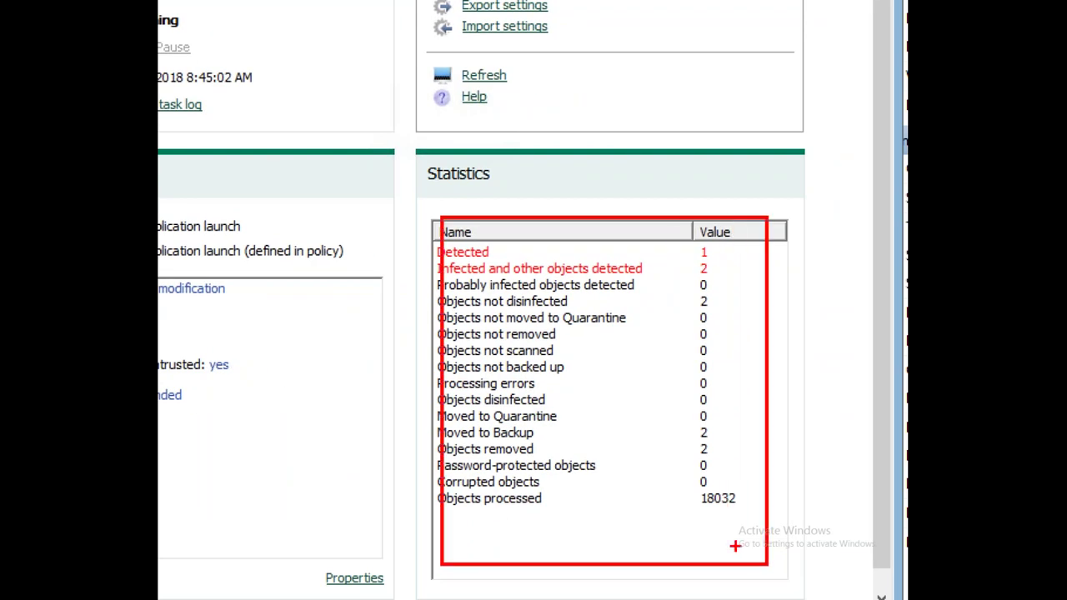
key(Escape)
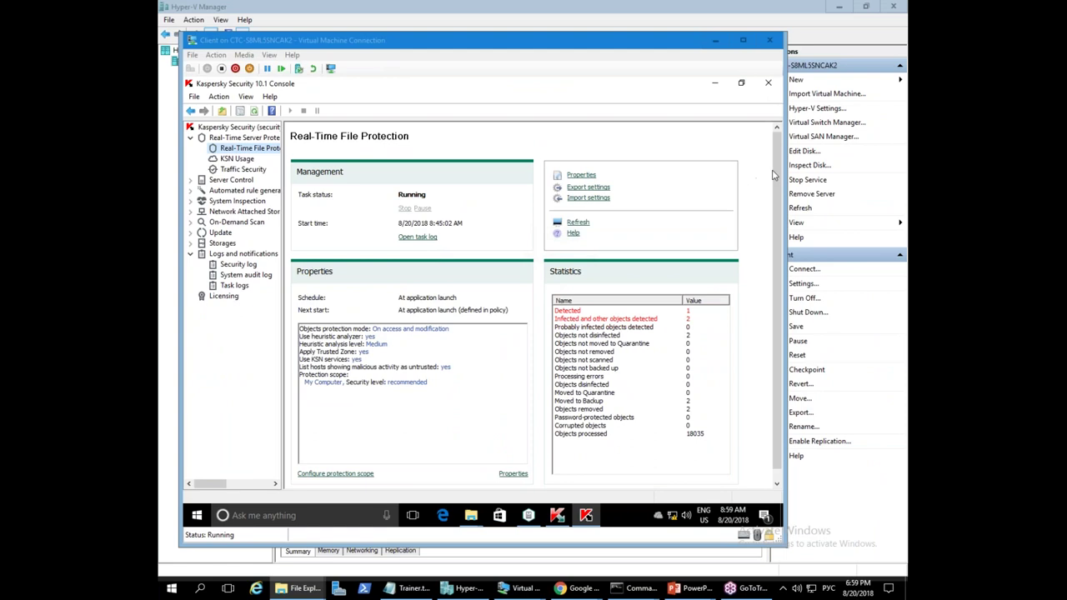
click(778, 178)
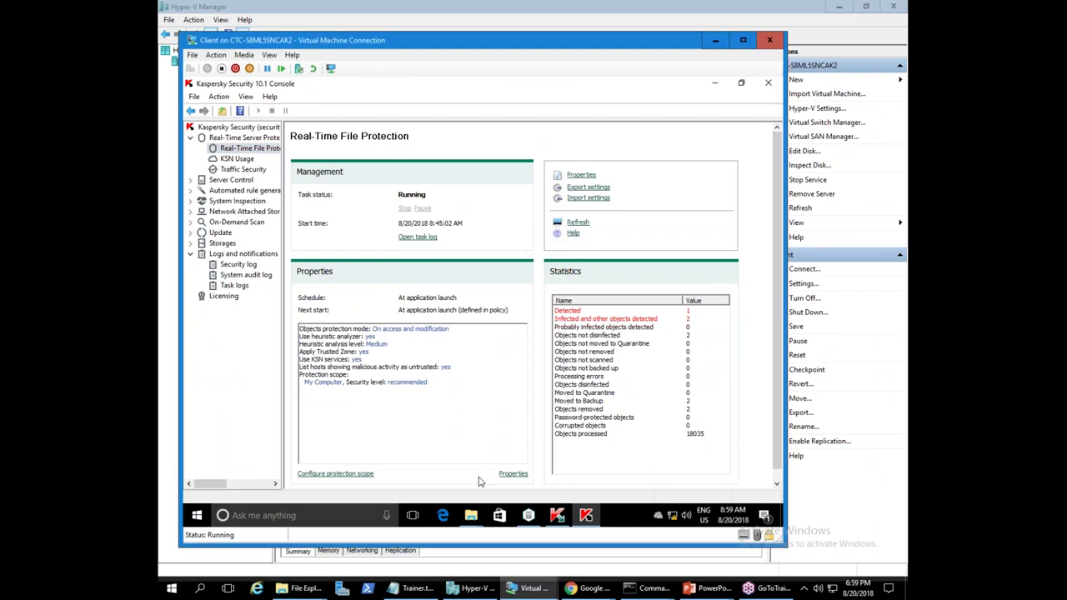
click(503, 475)
click(410, 162)
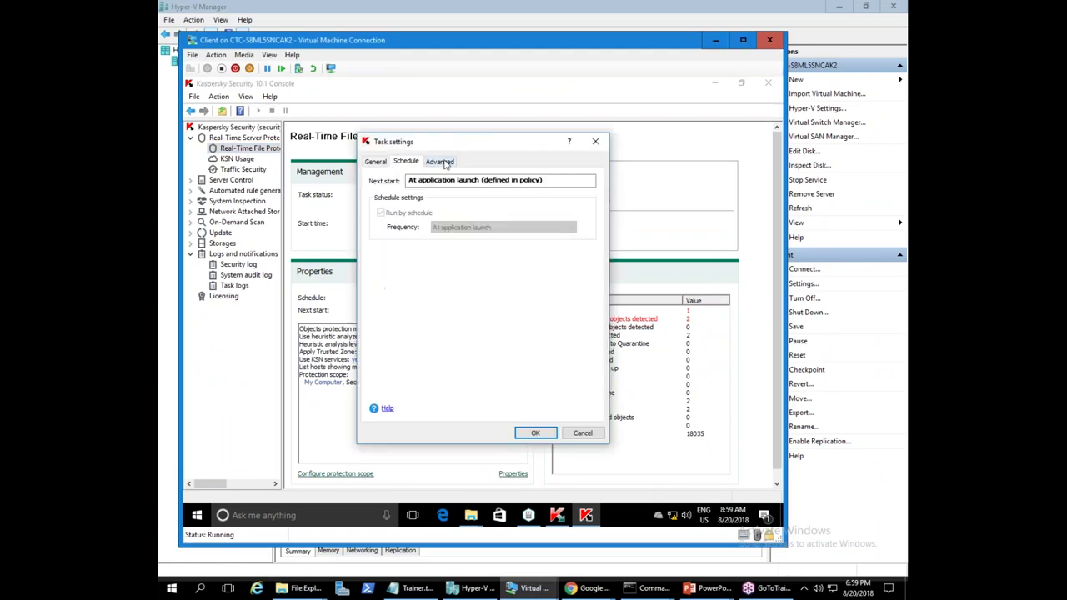
click(440, 161)
click(583, 433)
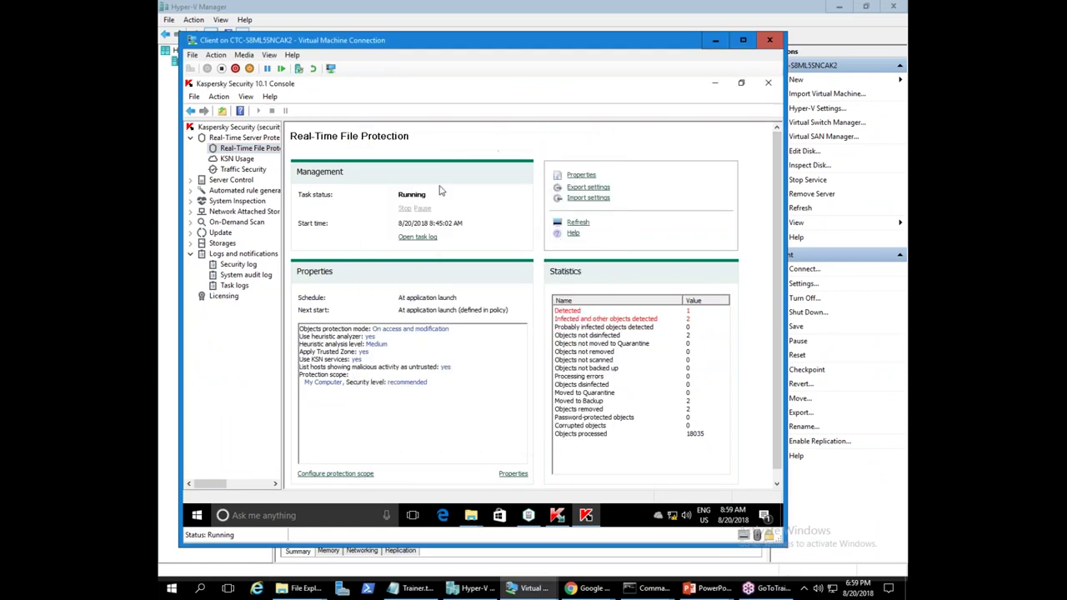
click(506, 475)
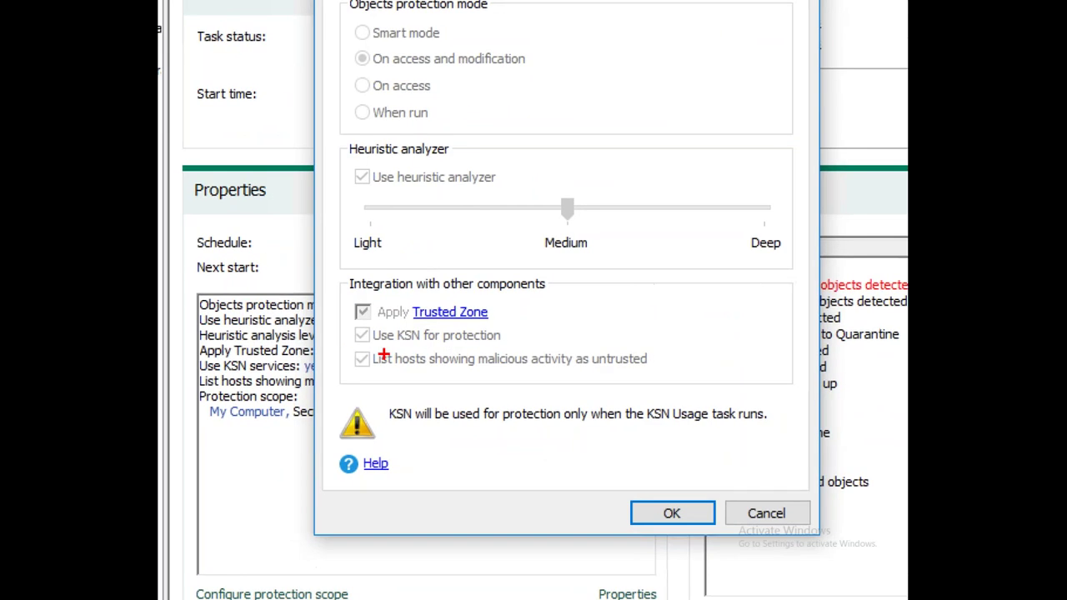
drag(369, 350, 545, 370)
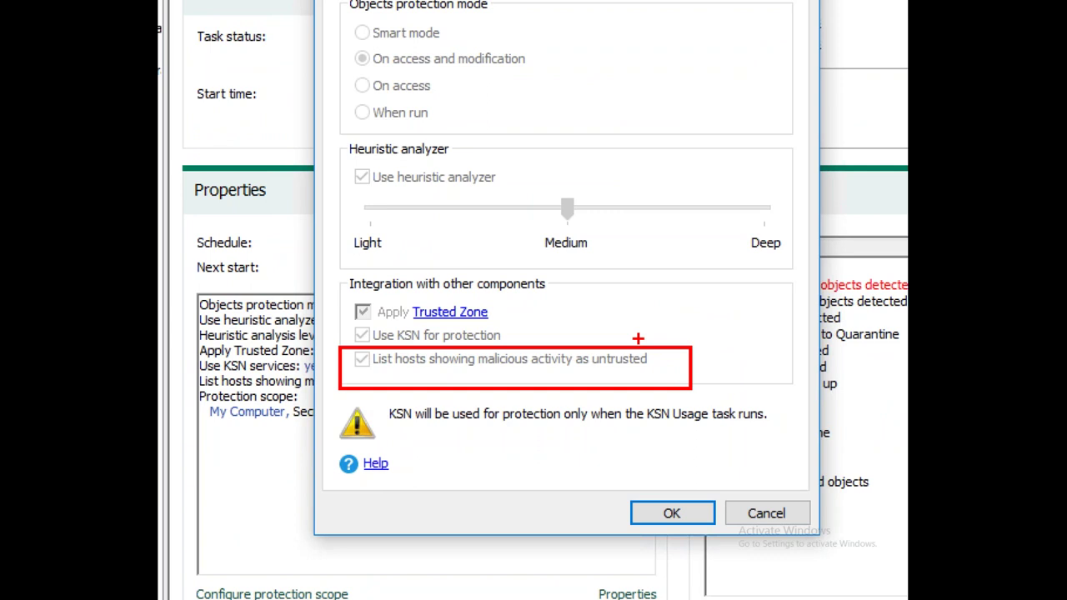
key(Escape)
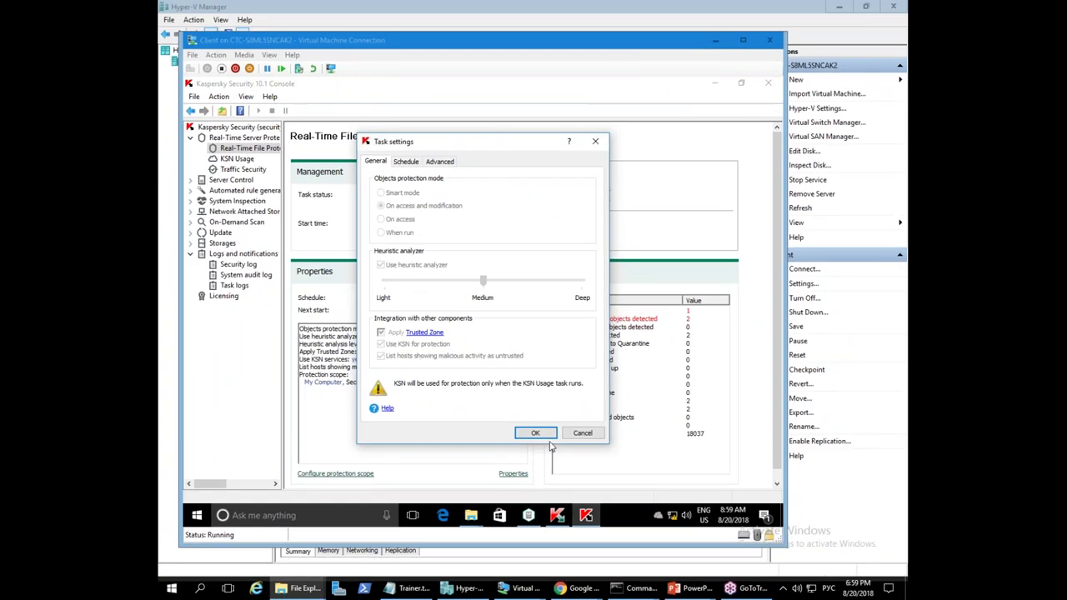
click(582, 433)
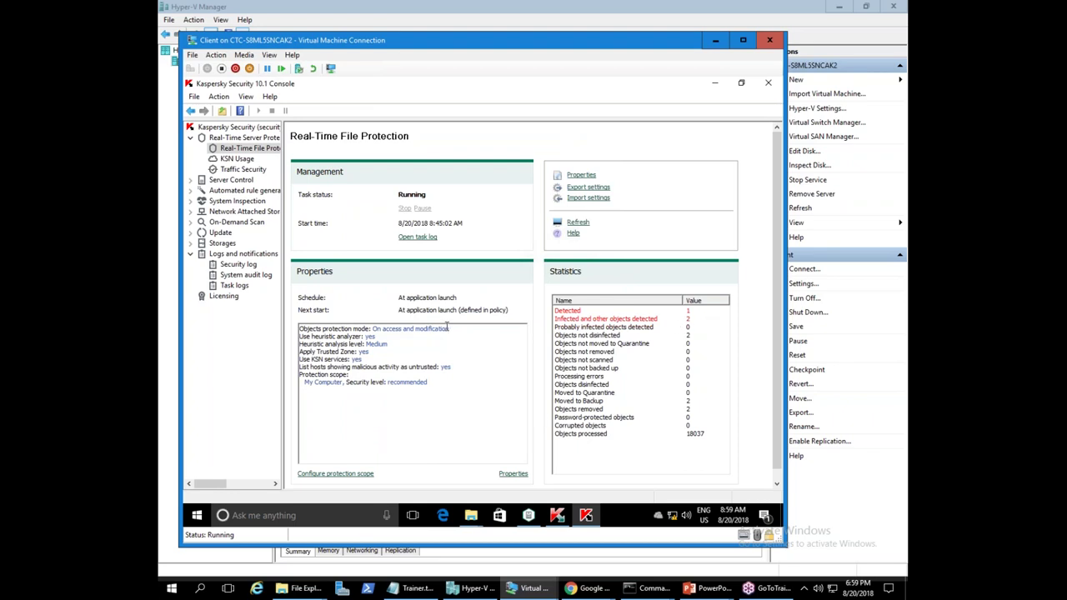
- Paste the eicar file into the shared Test folder and refresh its listing
mouse_move(470, 516)
click(516, 476)
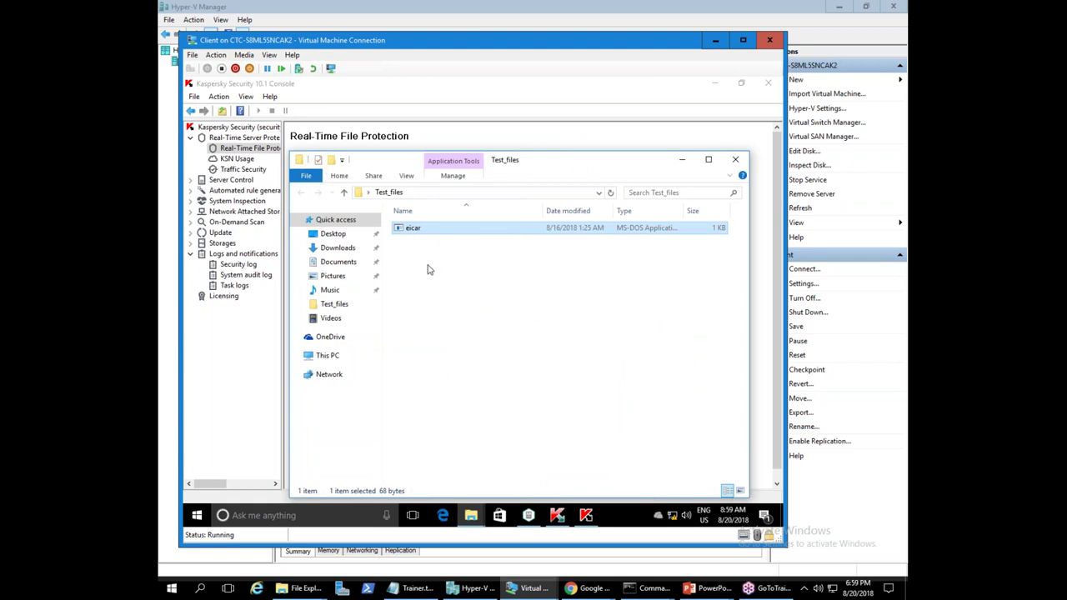
mouse_move(471, 515)
click(432, 471)
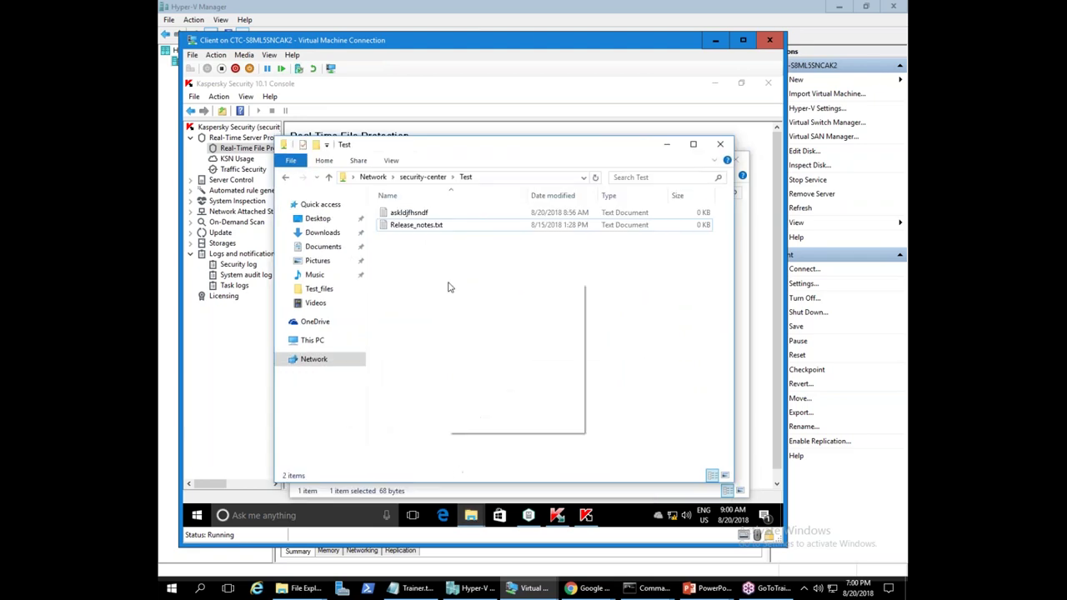
right_click(448, 282)
click(481, 368)
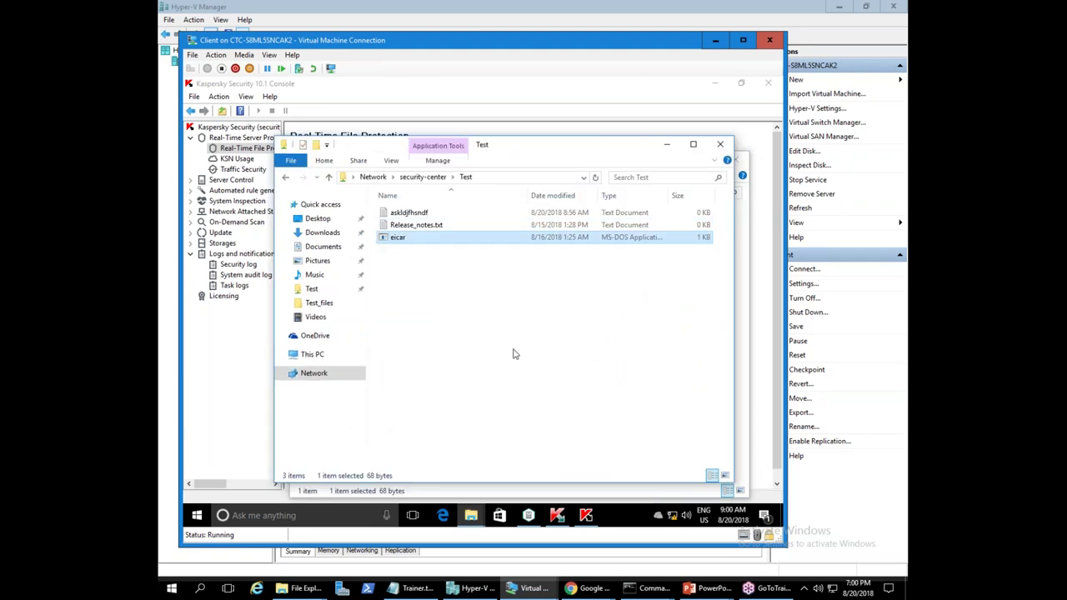
click(348, 177)
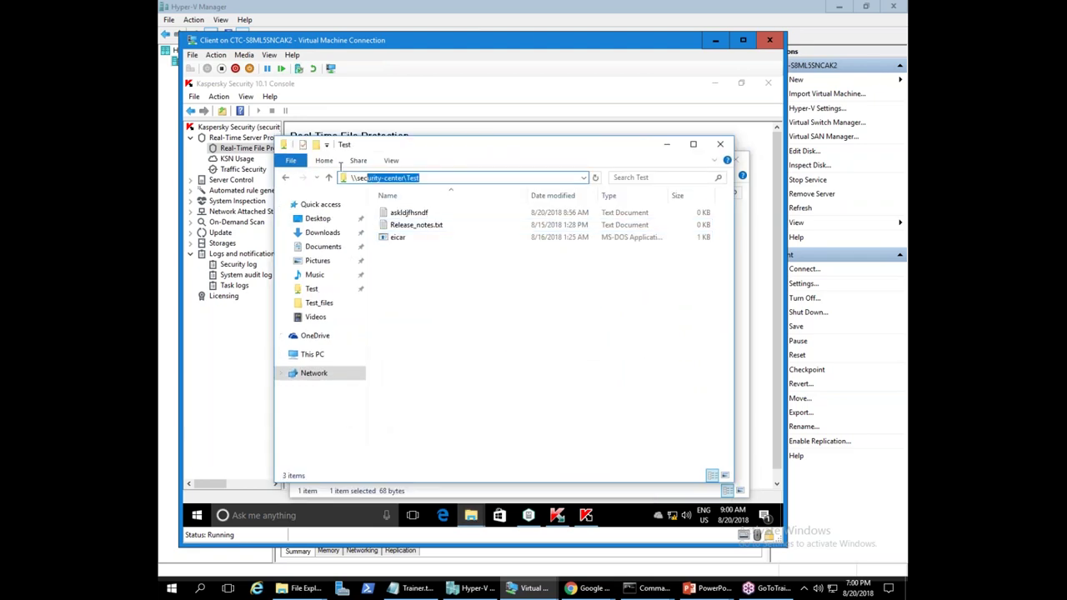
right_click(478, 321)
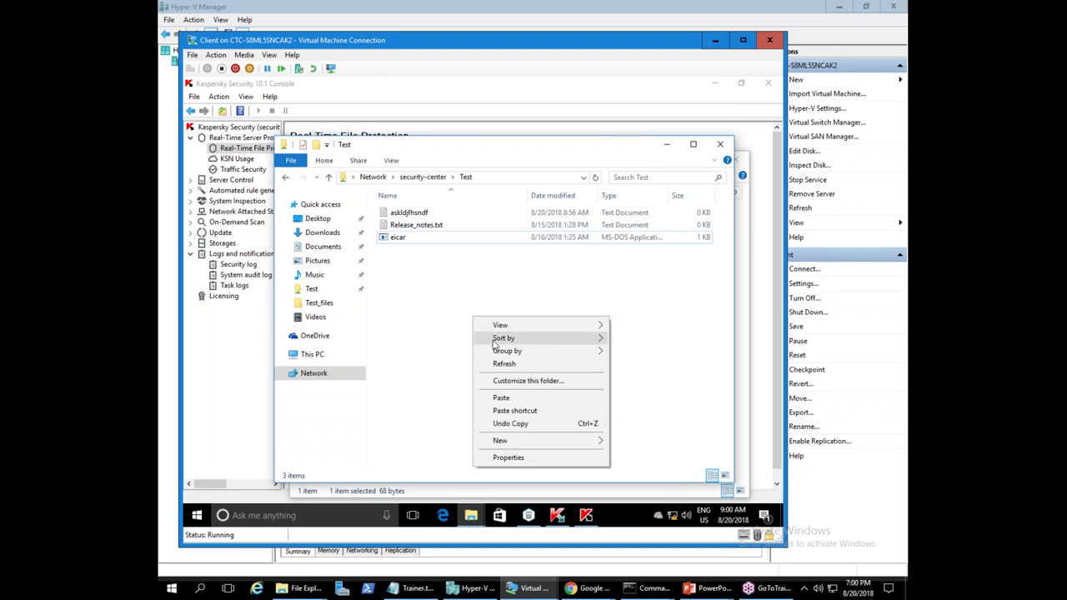
click(503, 365)
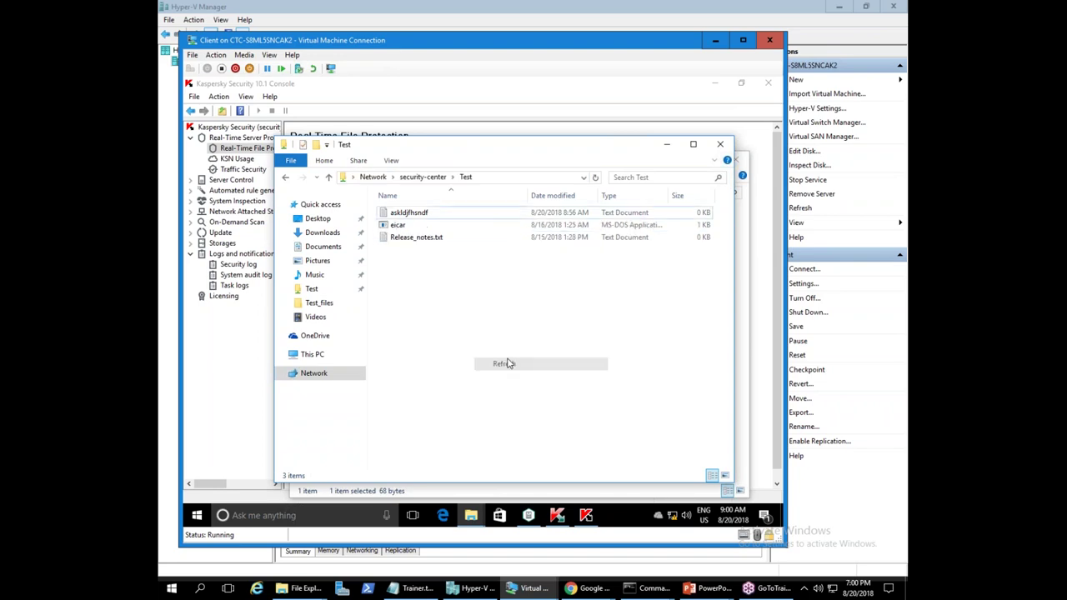
right_click(487, 306)
click(503, 351)
- Edit Release_notes.txt in Notepad, adding 'sdfsdf', and save it
double_click(407, 239)
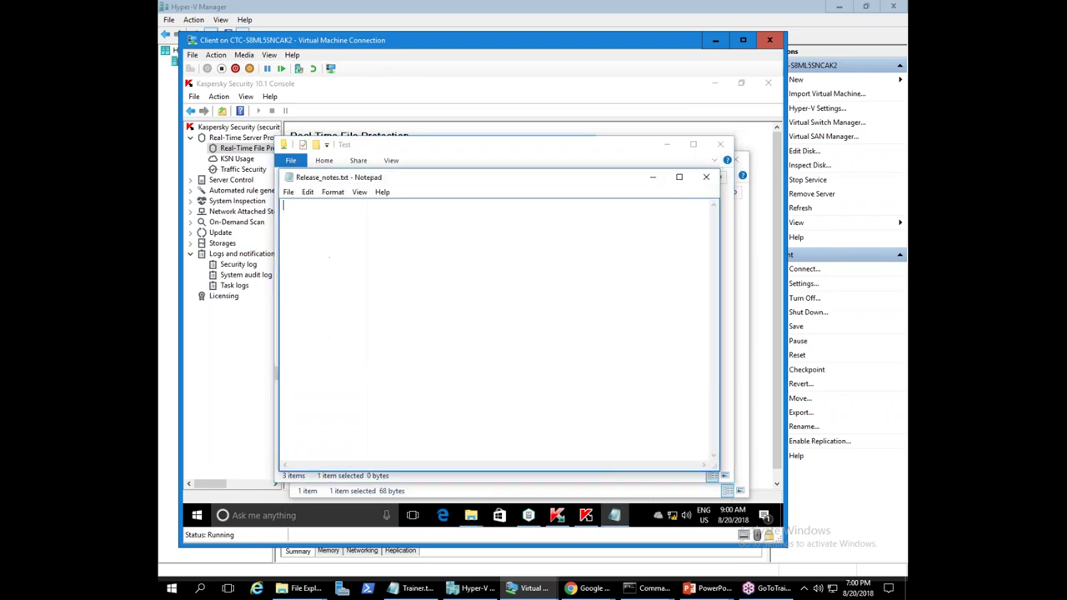
click(706, 177)
double_click(464, 241)
text(sdfsdf)
click(710, 179)
click(445, 304)
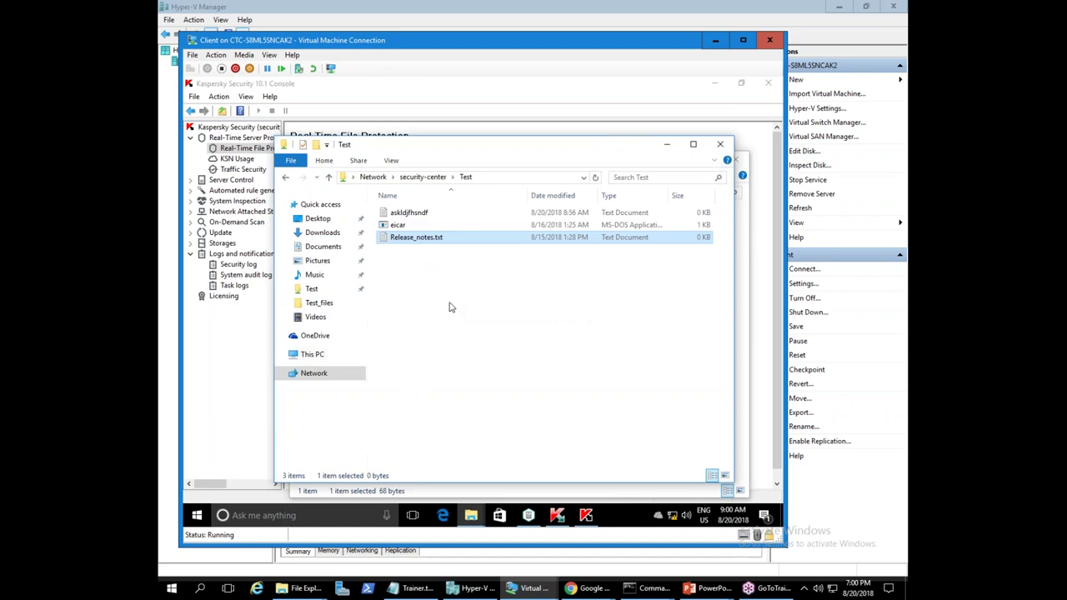
- Refresh the Test folder until Release_notes.txt shows 8/20/2018 9:00 AM
right_click(436, 302)
click(467, 346)
right_click(444, 298)
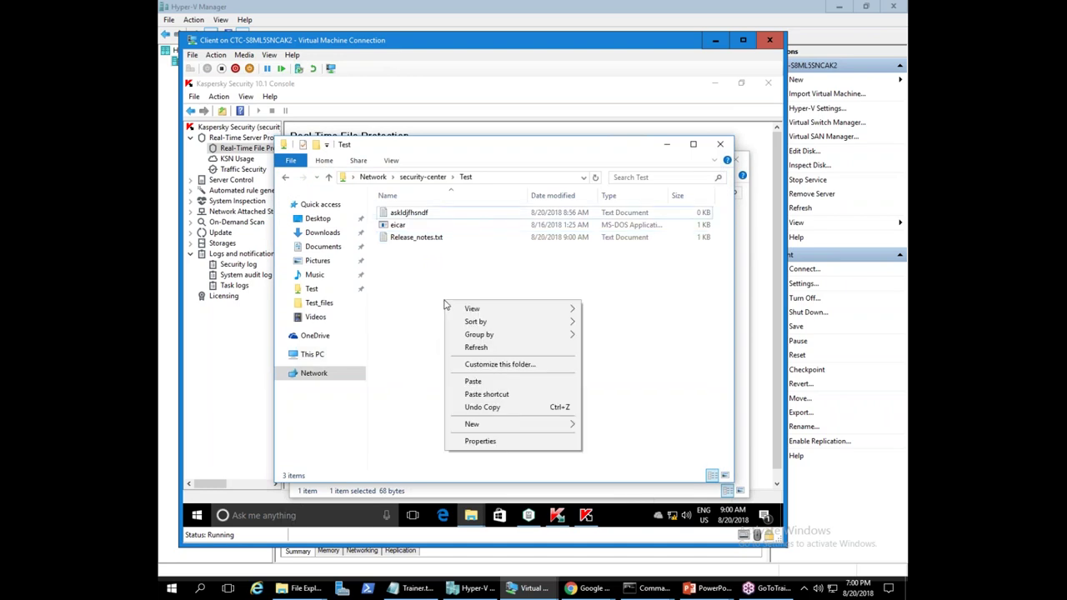
click(409, 298)
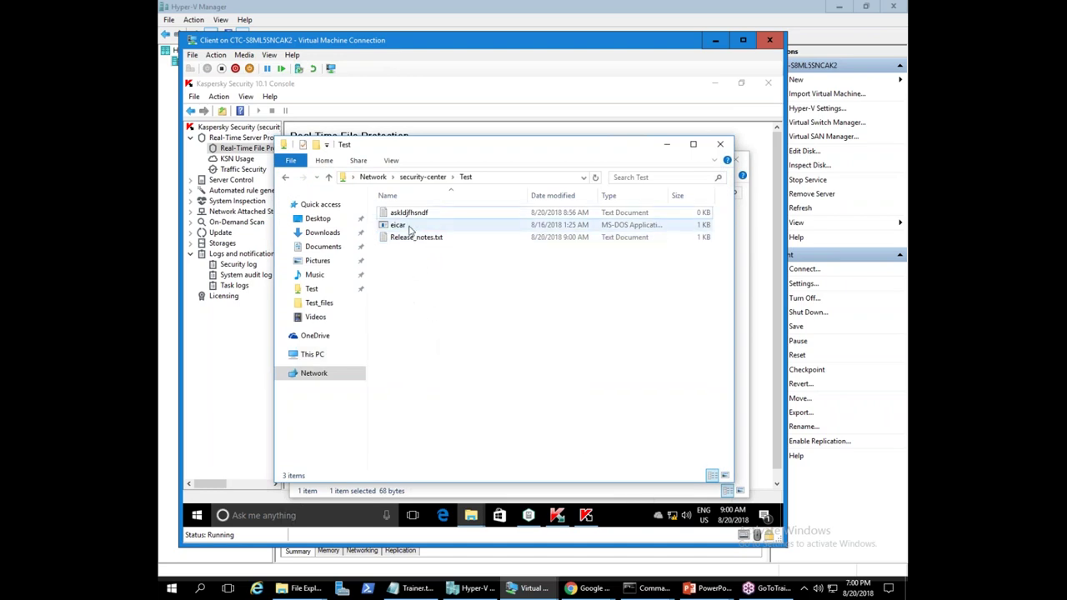
right_click(427, 299)
click(463, 342)
right_click(429, 288)
click(462, 340)
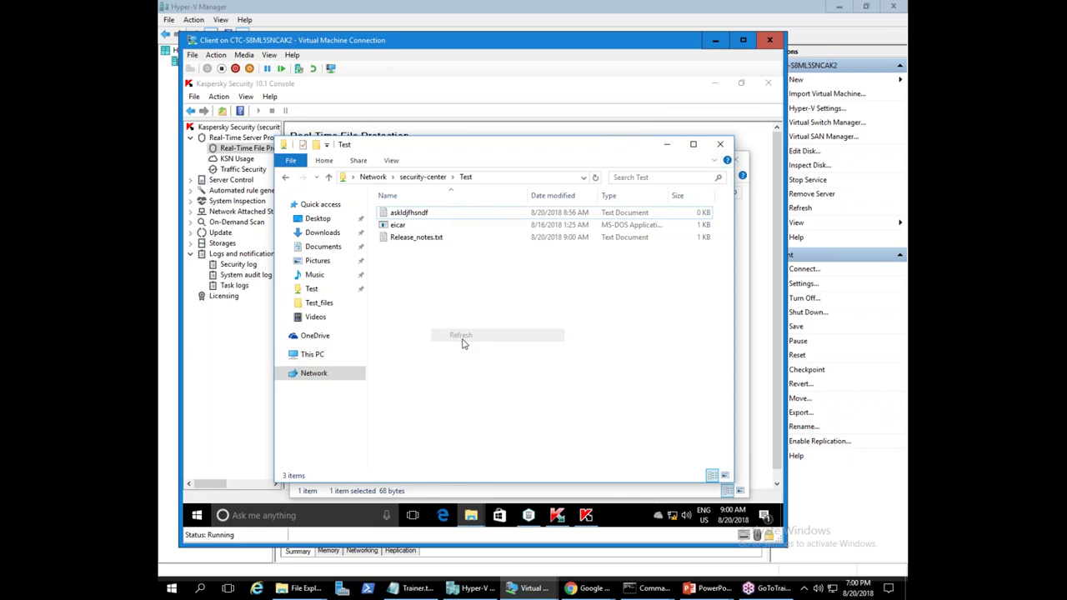
right_click(453, 334)
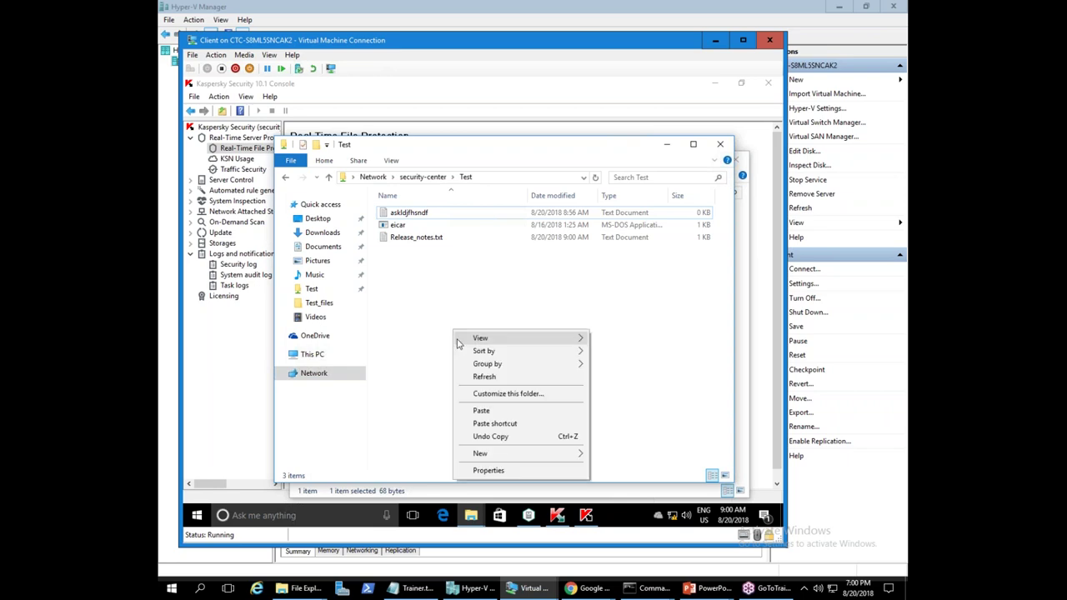
click(467, 377)
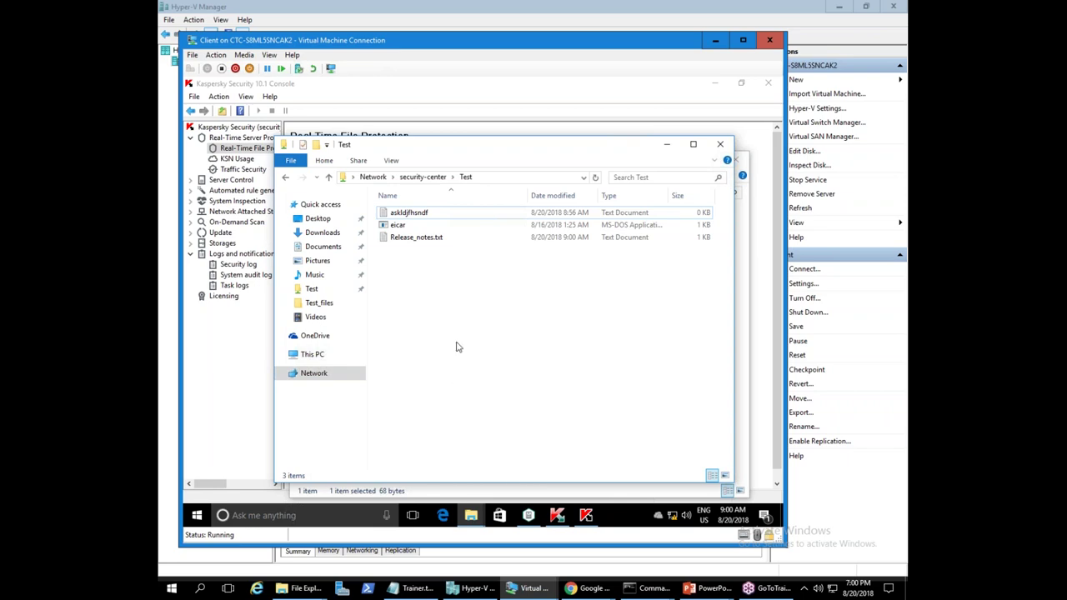
- Refresh the share and dismiss the Network Error denying access to \\security-center\Test
right_click(457, 346)
click(486, 386)
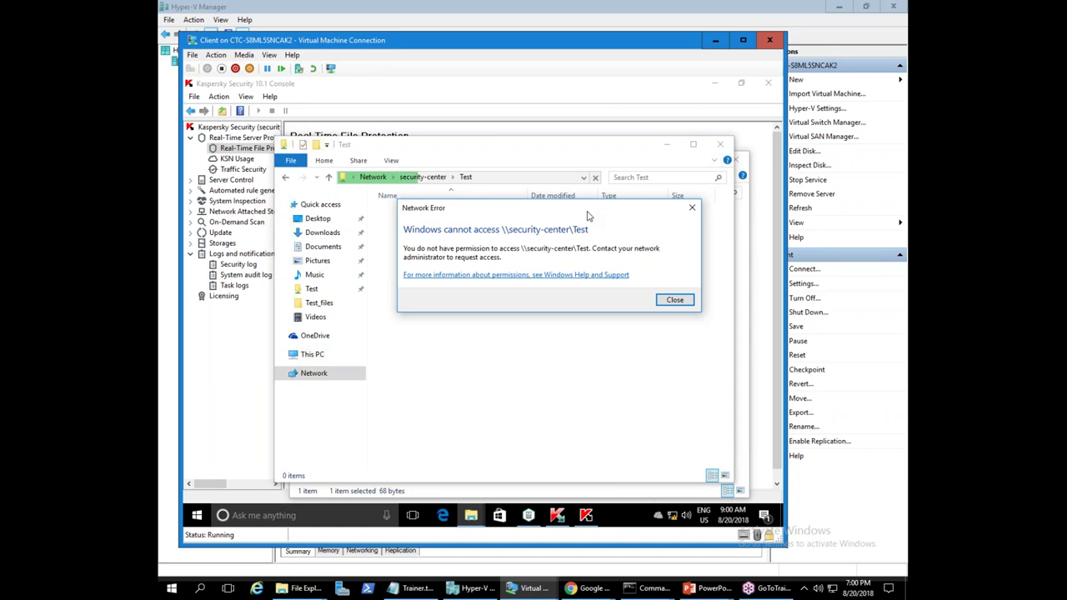
click(675, 299)
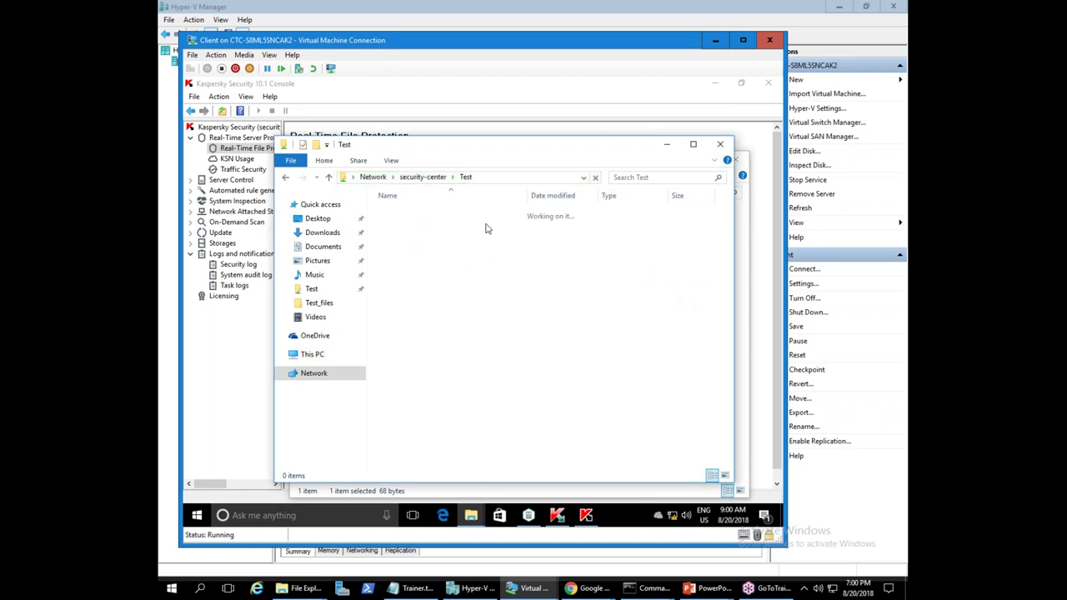
- Close the \\security-center\Test window, leaving the Test_files folder with eicar
click(515, 176)
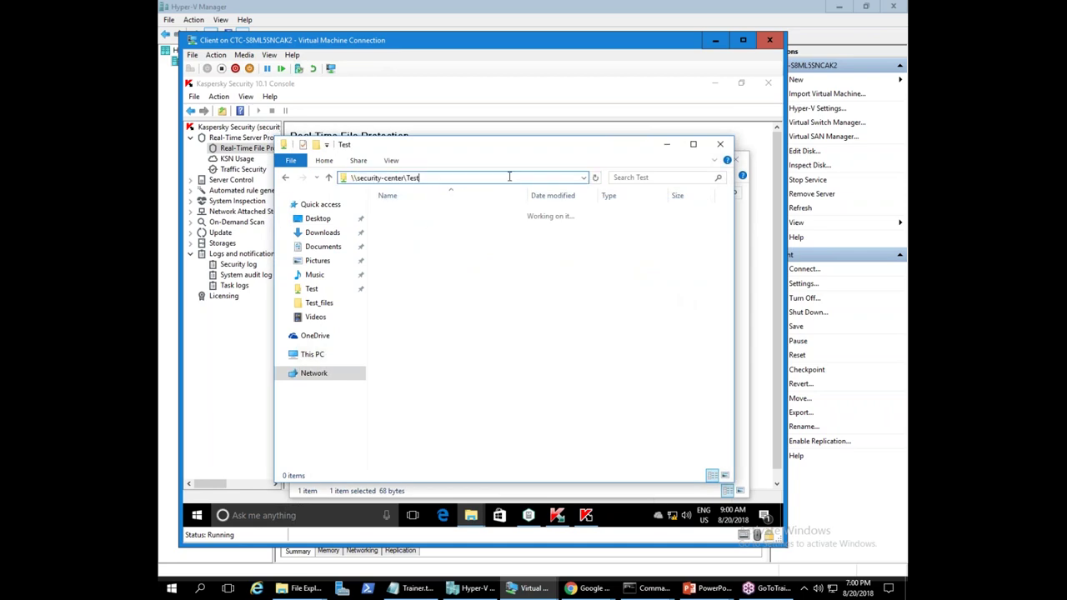
click(516, 227)
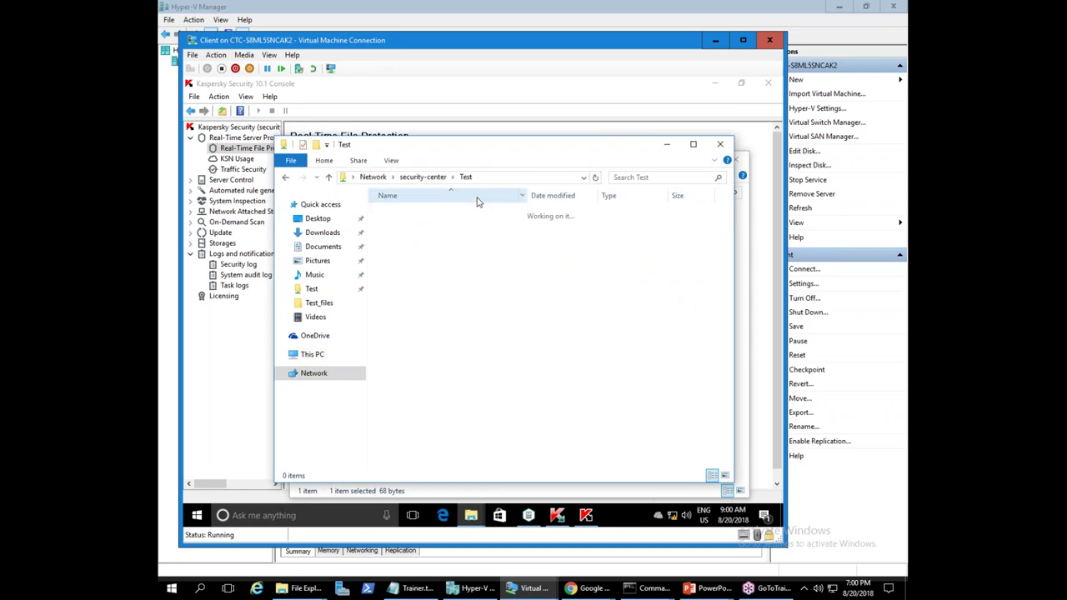
click(722, 146)
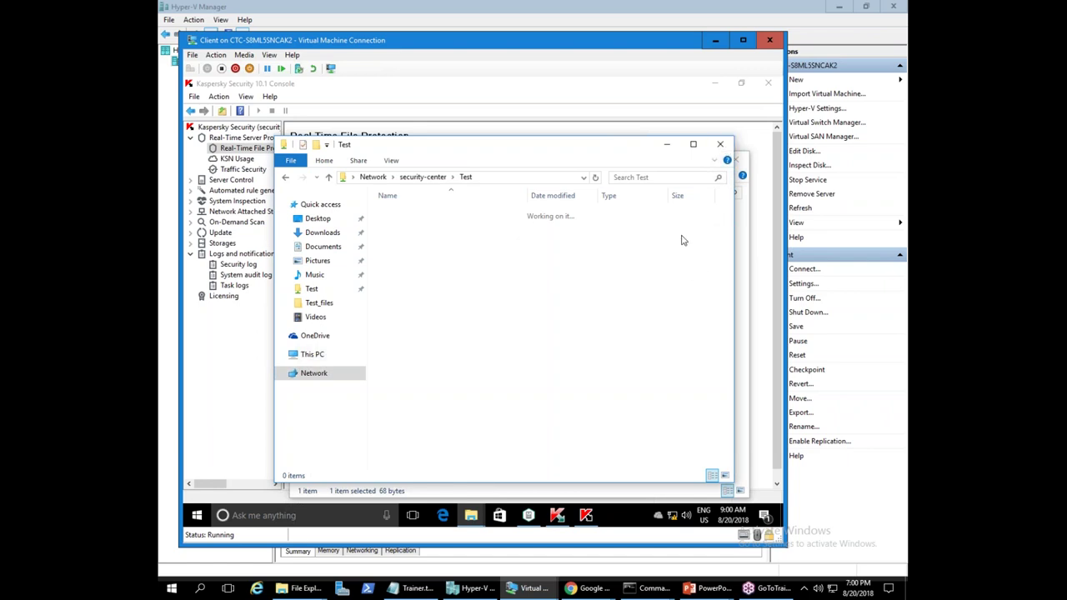
mouse_move(565, 151)
mouse_down()
mouse_move(563, 142)
mouse_move(579, 145)
mouse_up()
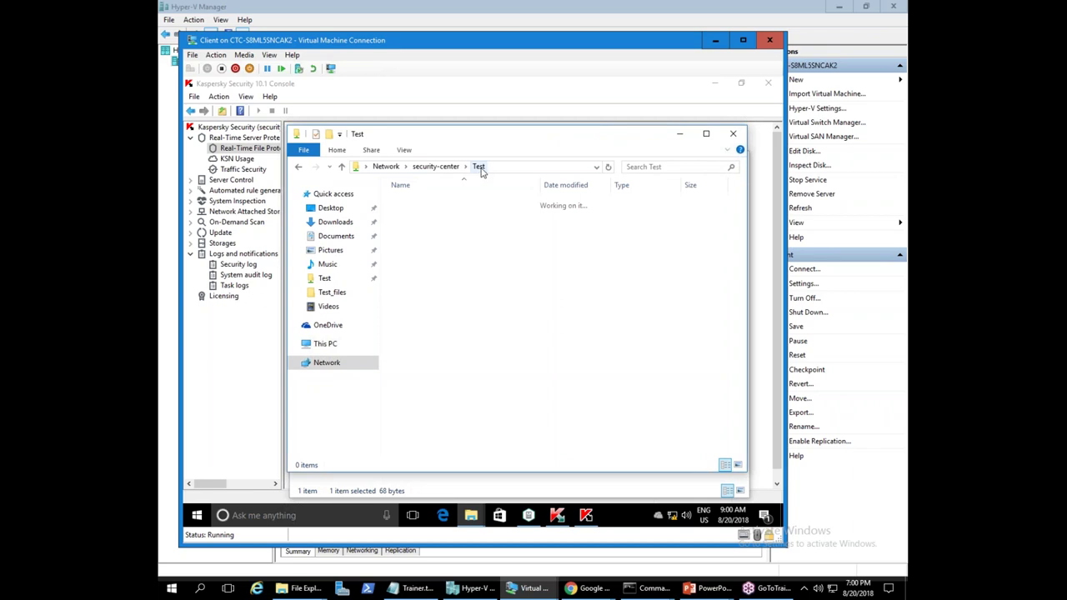
click(508, 168)
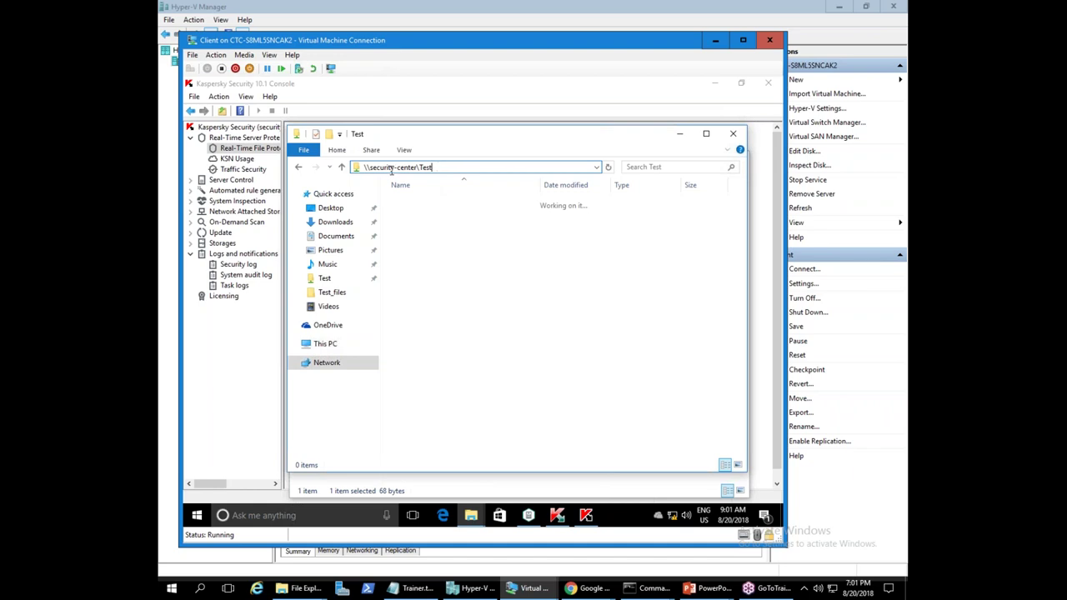
click(520, 298)
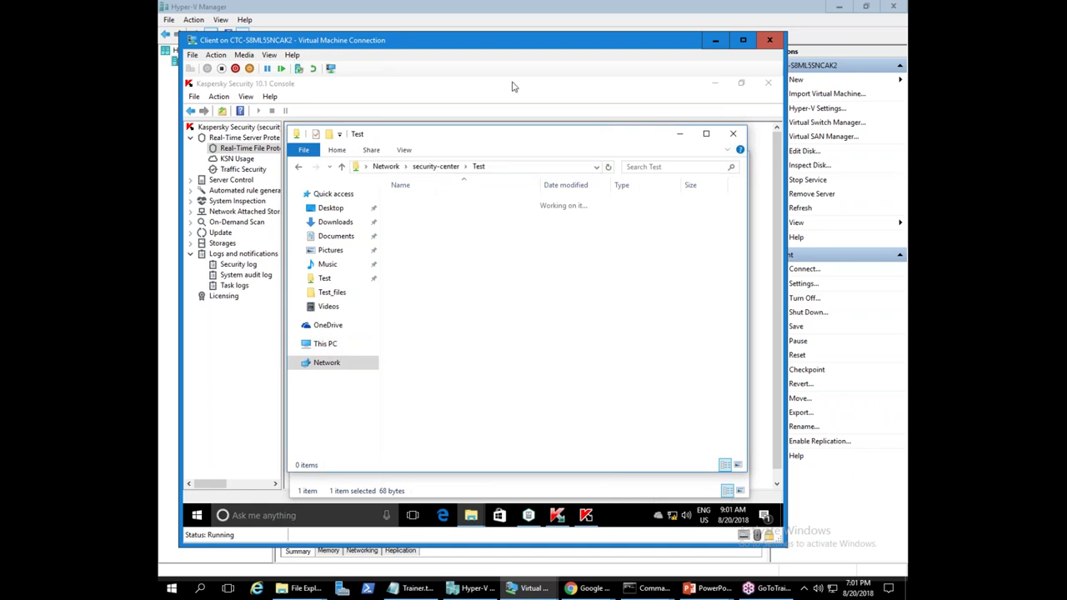
click(733, 135)
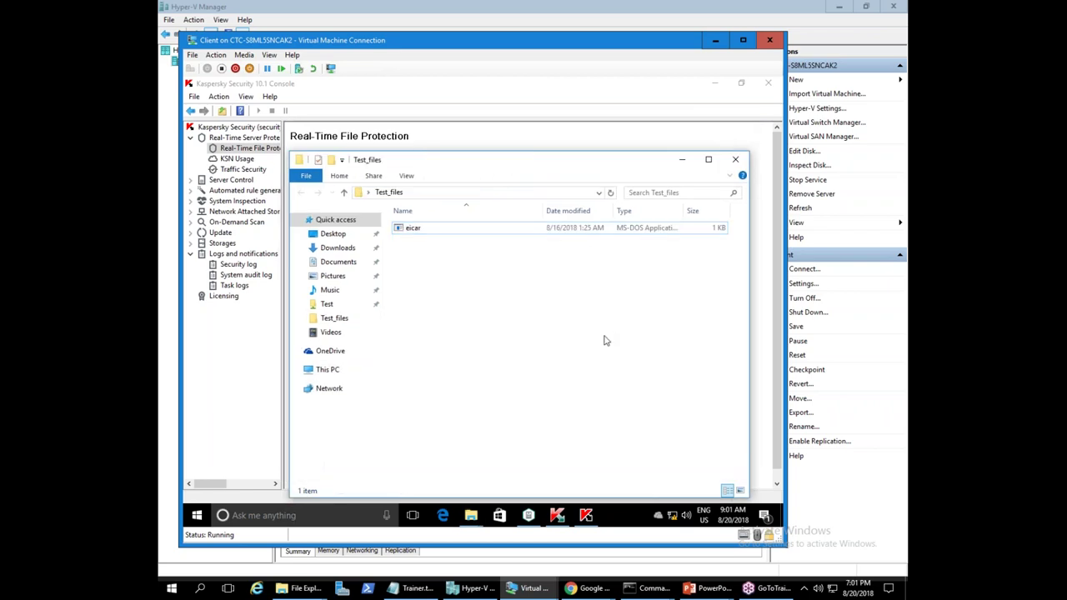
- Expand Storages into Quarantine, Backup and Blocked Host Storage, widening the console tree
click(685, 161)
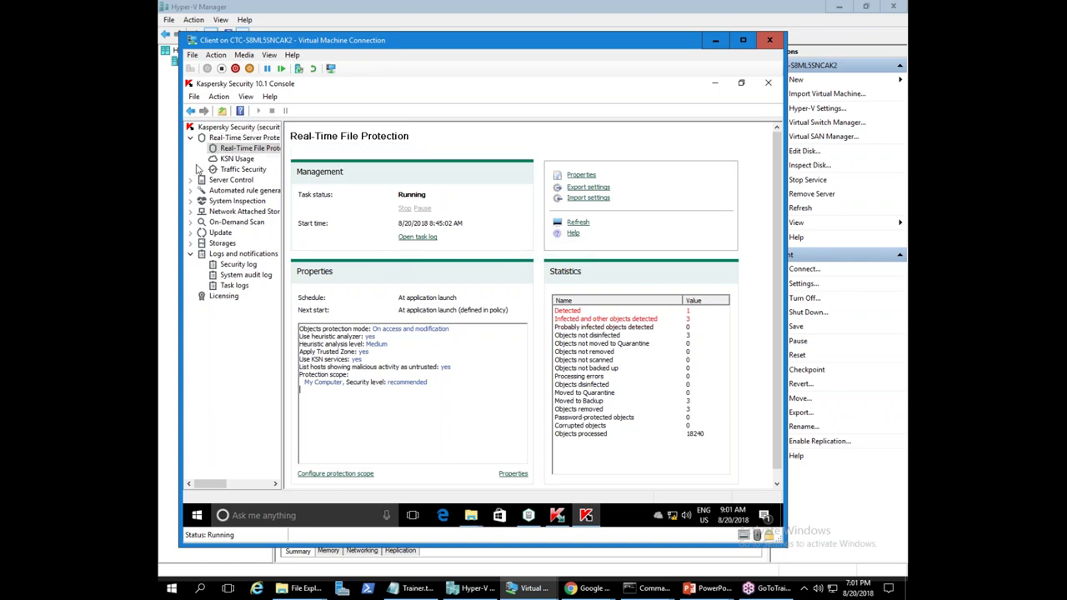
click(192, 243)
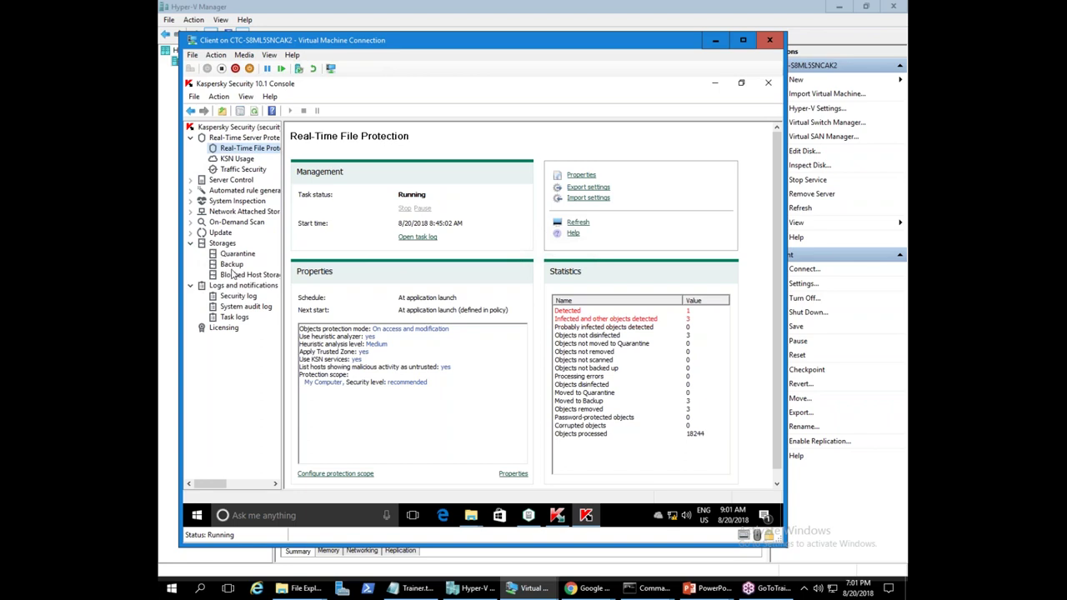
drag(282, 244, 421, 244)
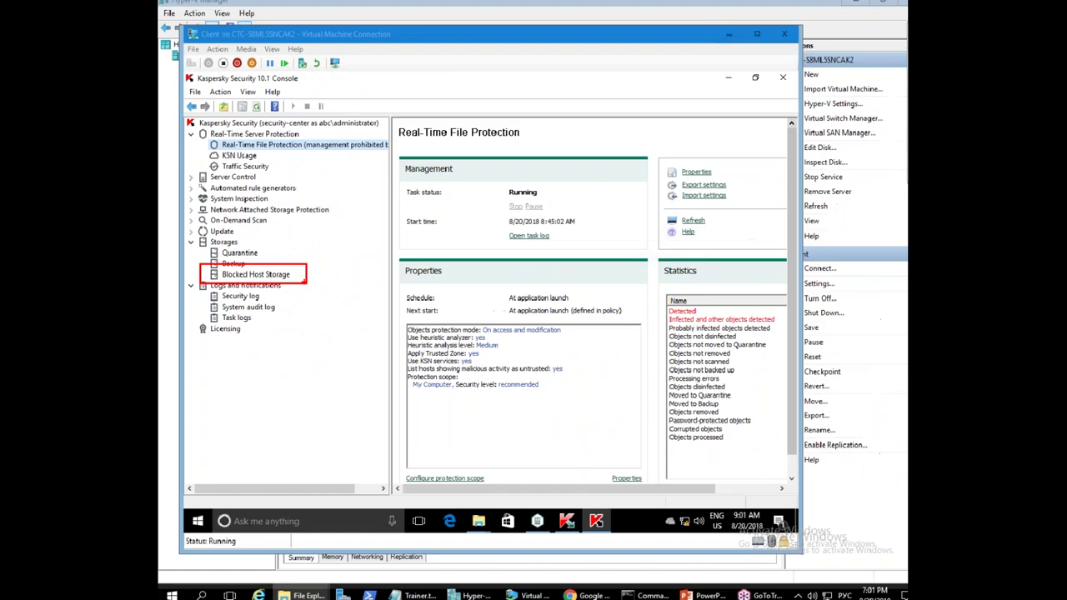
- Select host 10.28.0.200, blocked 8/20/2018 9:00:31 AM, in Blocked Host Storage
click(364, 264)
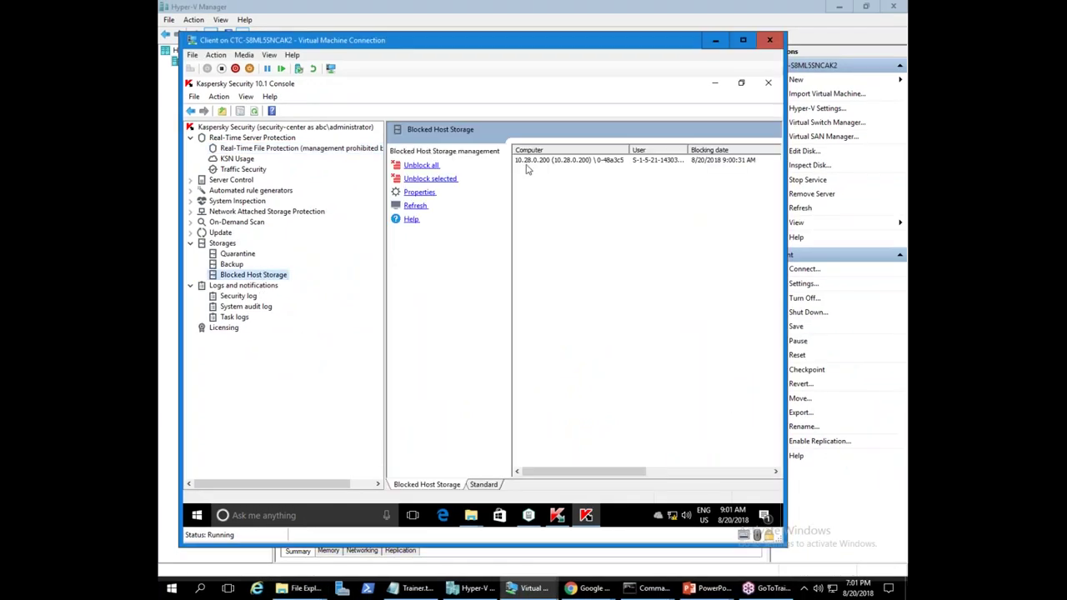
click(525, 161)
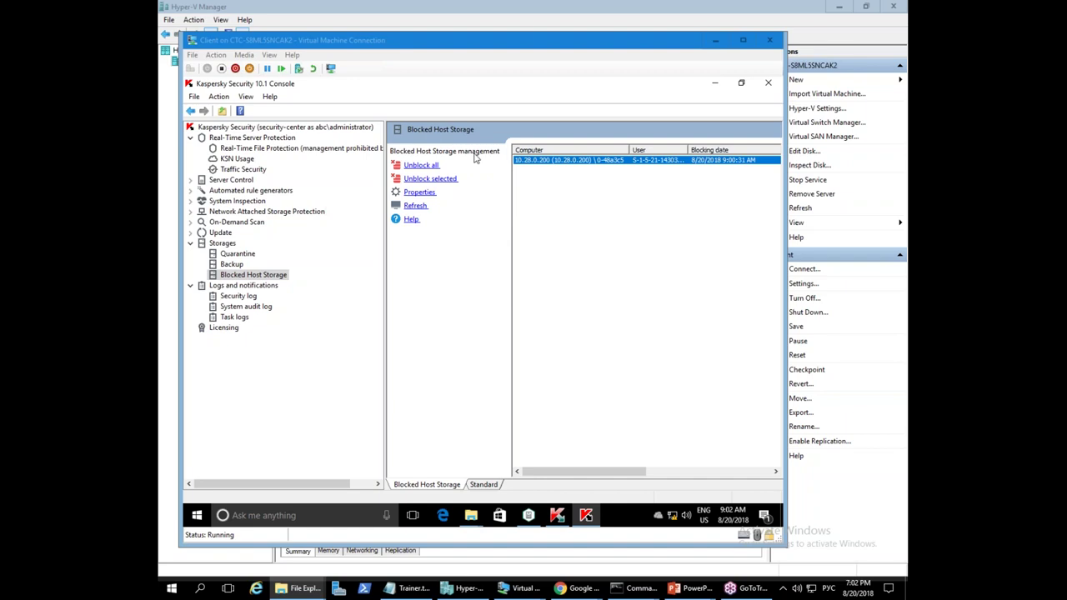
click(557, 515)
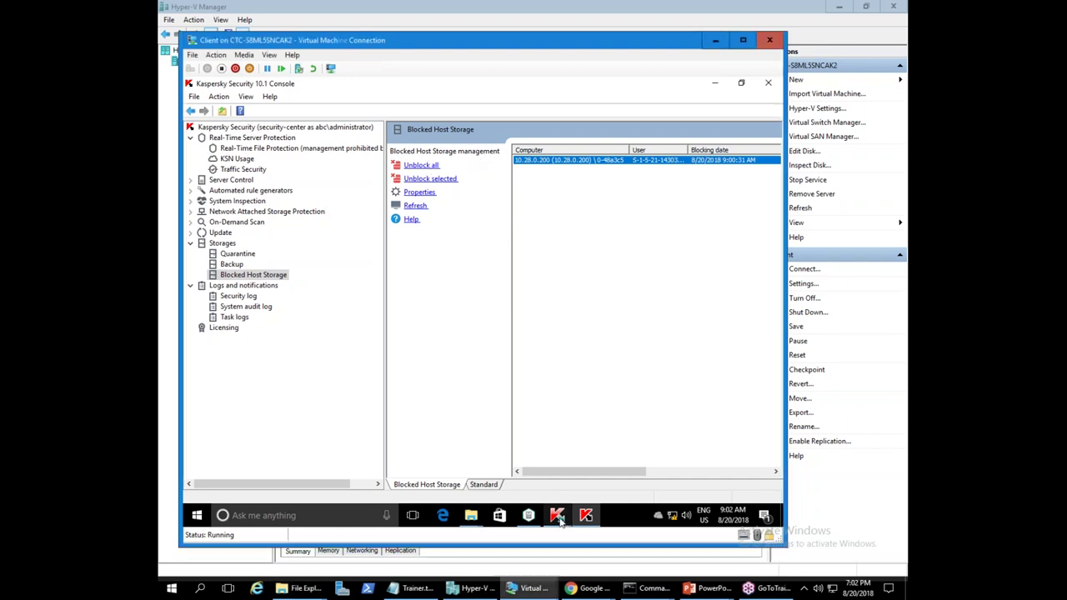
- Load the Administration Server's recent events and inspect the Object not disinfected event
click(380, 179)
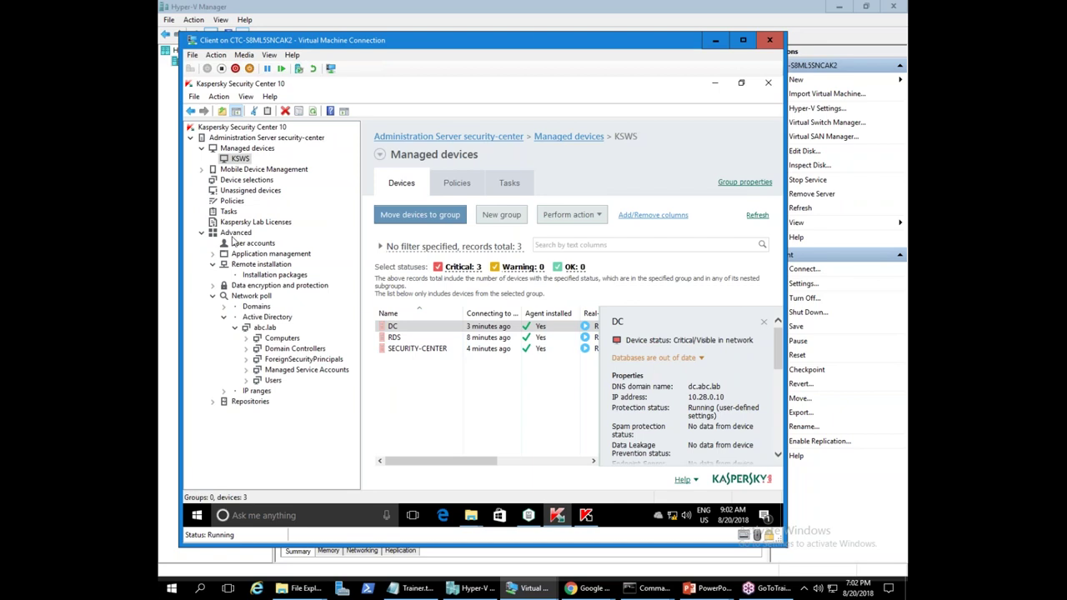
click(254, 139)
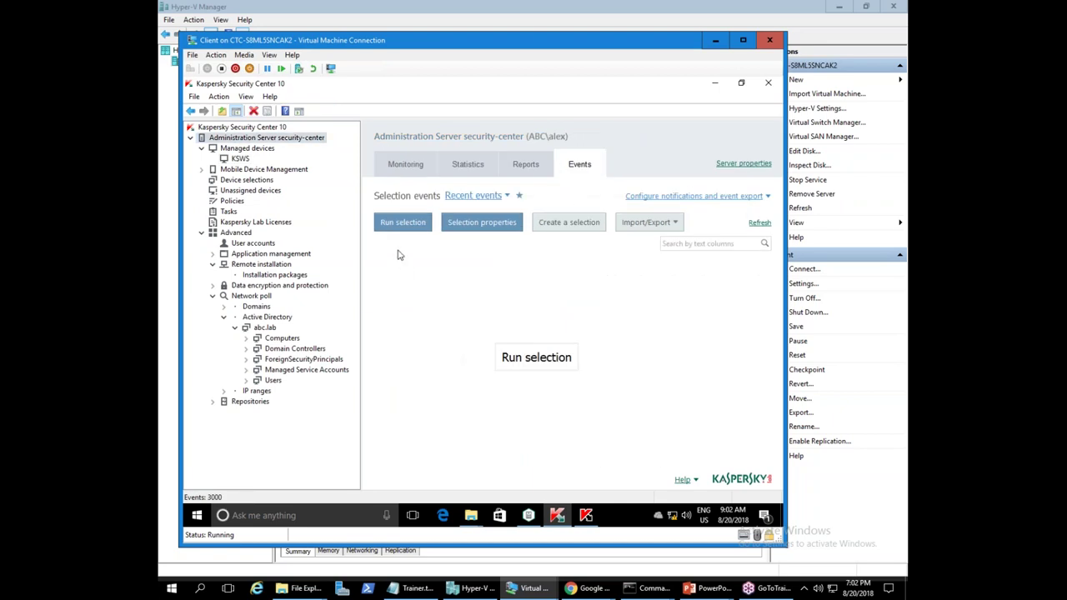
click(400, 224)
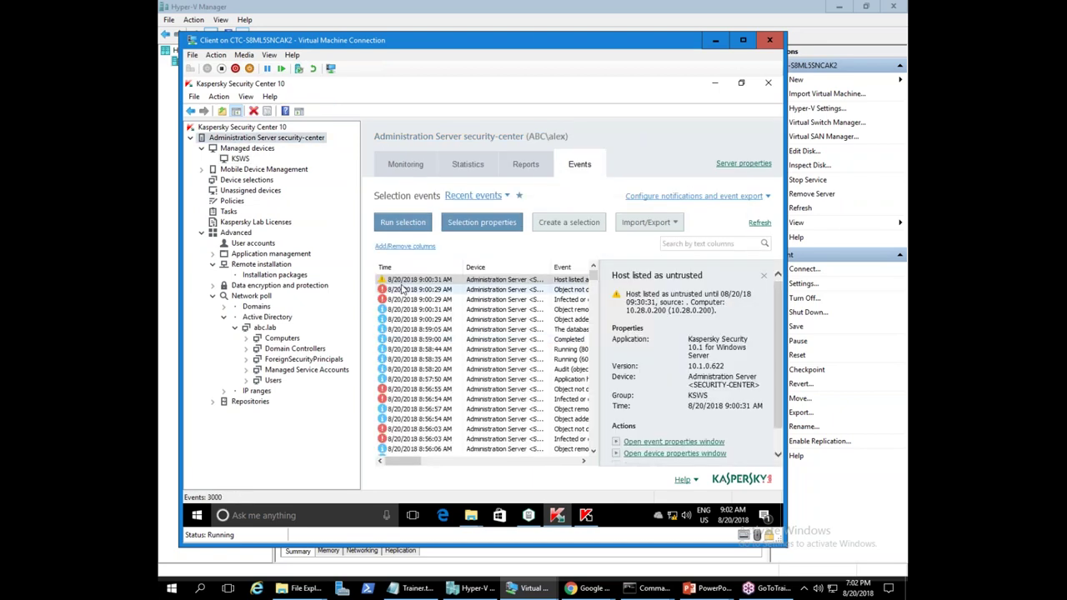
double_click(420, 296)
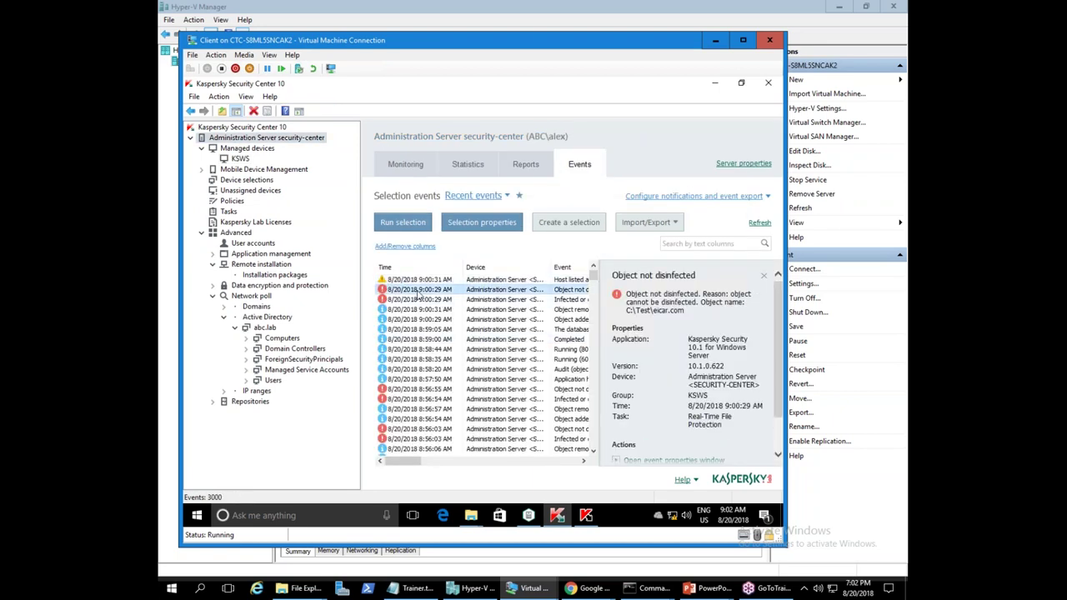
drag(591, 327, 671, 328)
click(669, 329)
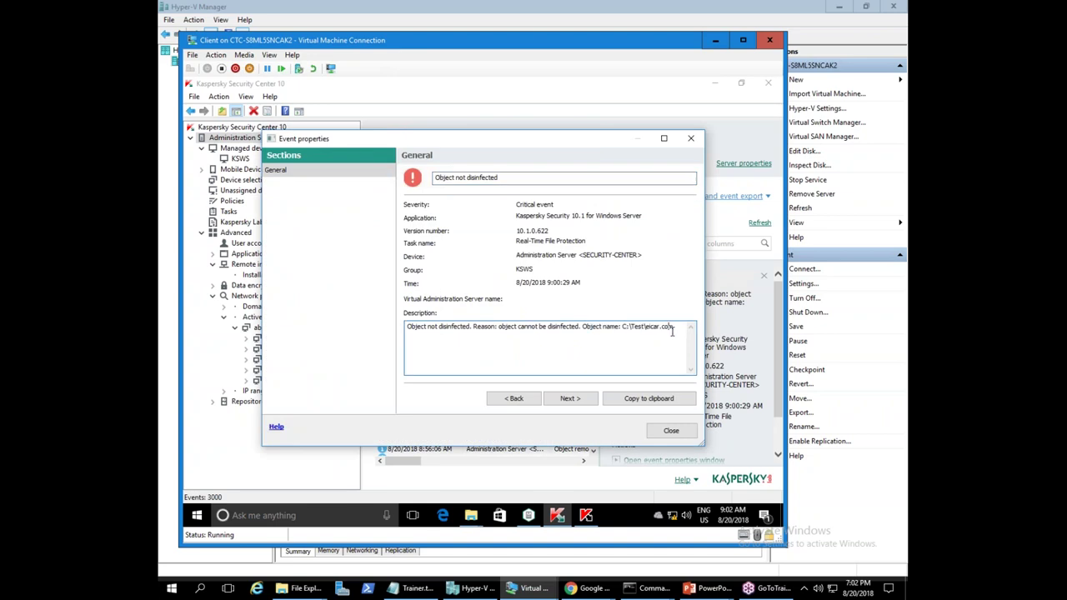
click(671, 430)
- Read the Host listed as untrusted event description for 10.28.0.200
double_click(457, 280)
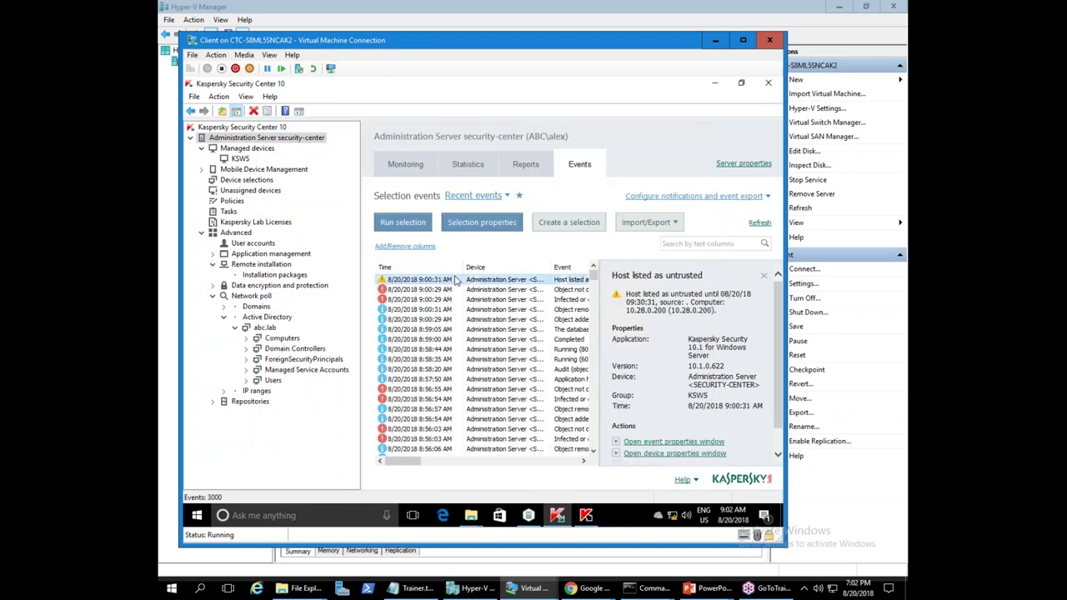
drag(406, 326, 552, 357)
click(552, 357)
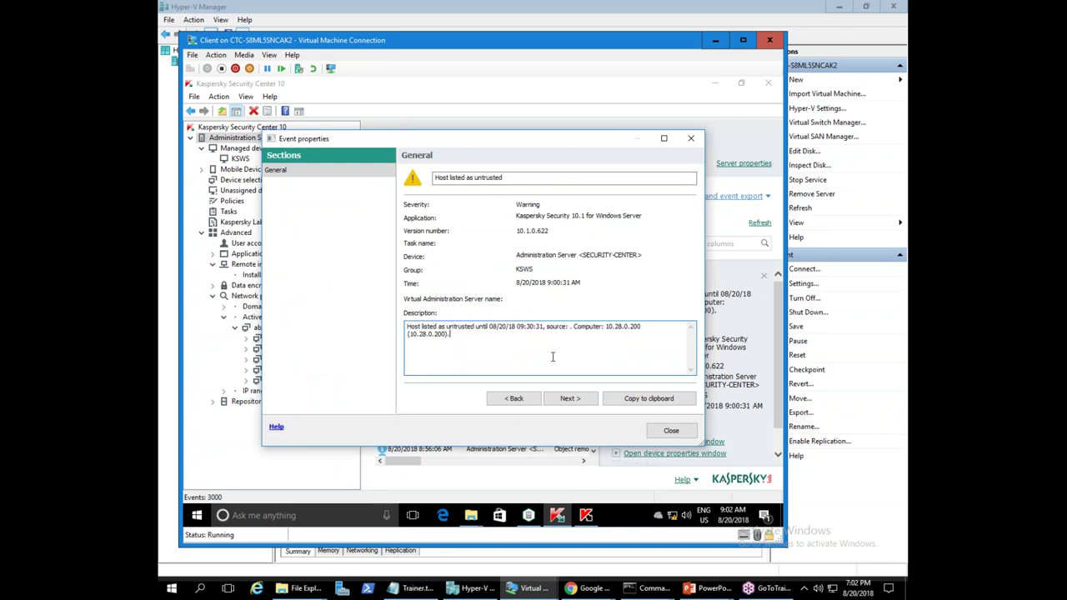
drag(462, 361, 385, 312)
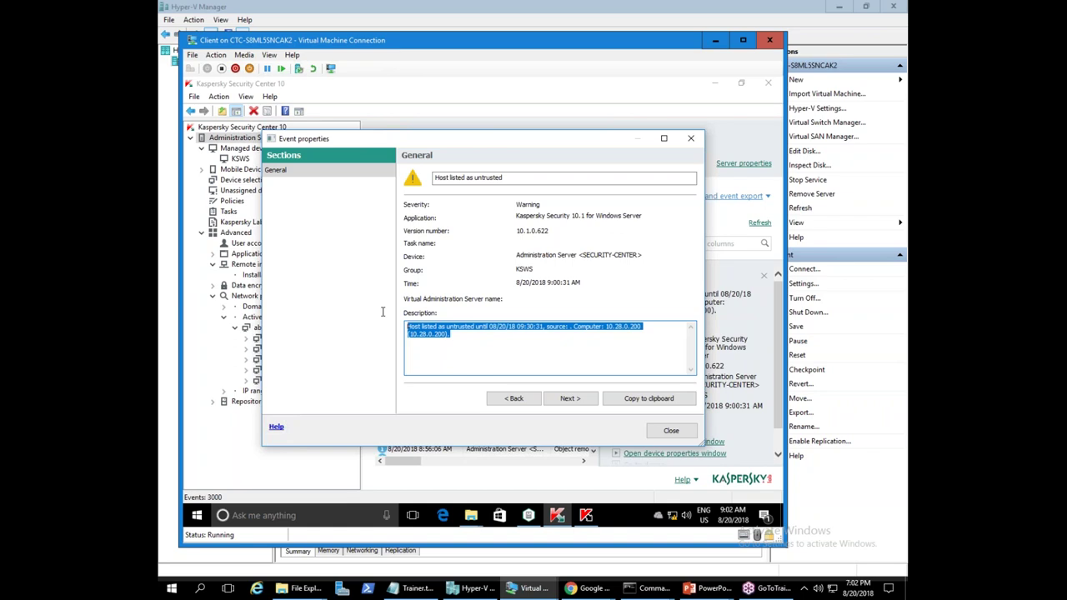
click(544, 345)
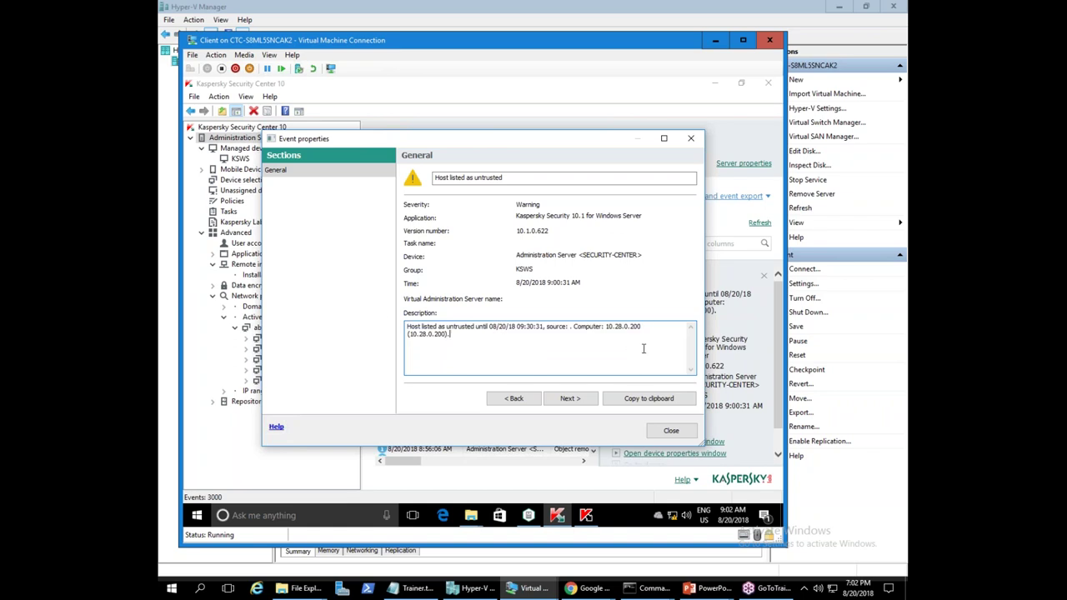
drag(540, 363, 285, 259)
click(671, 430)
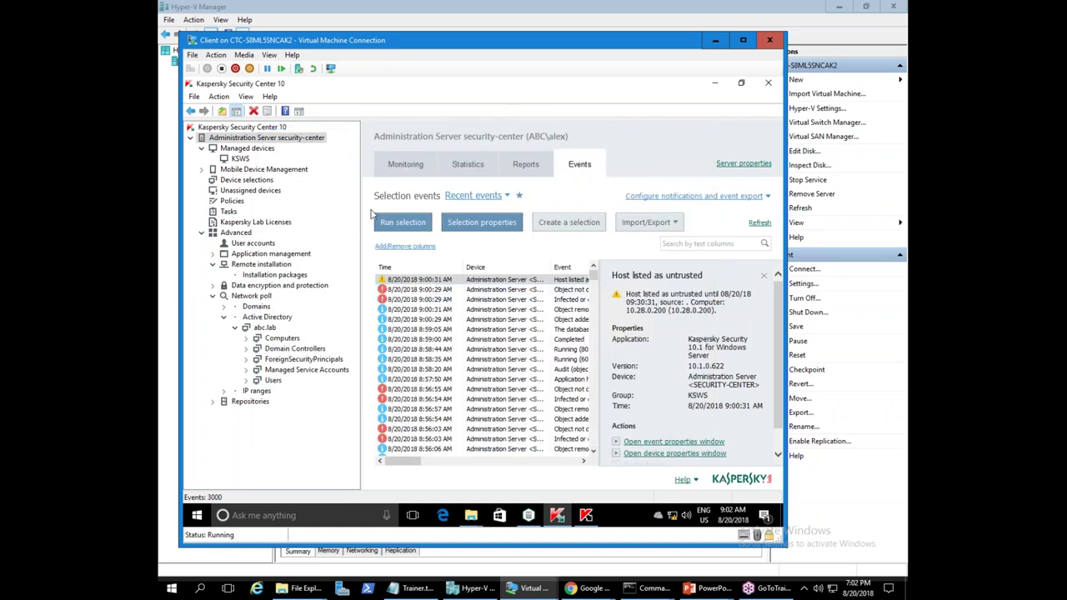
- Go from that event to the reporting SECURITY-CENTER device in the KSWS list
right_click(443, 282)
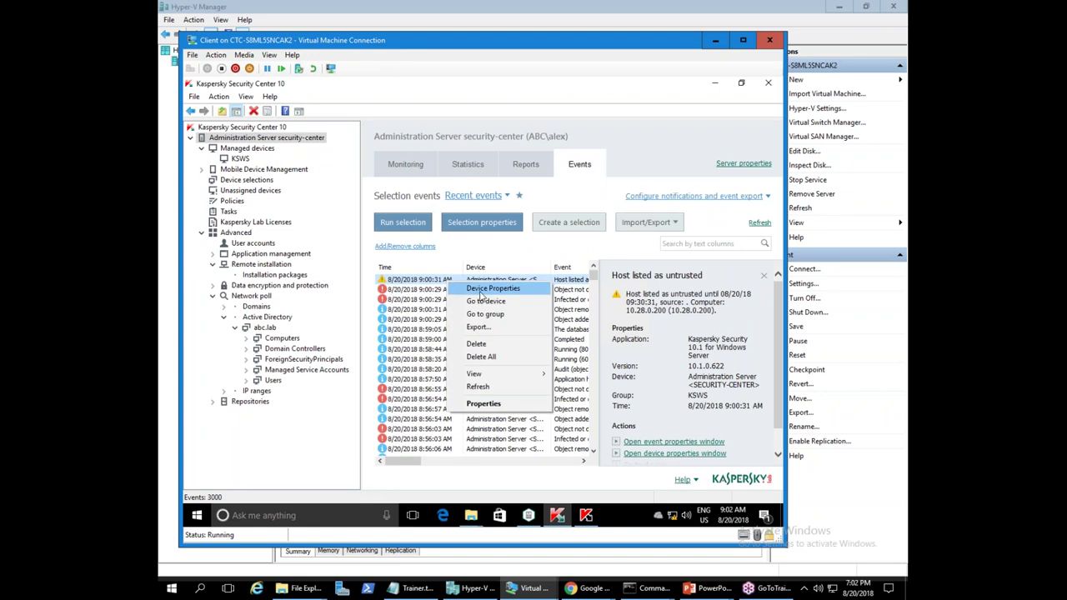
click(491, 304)
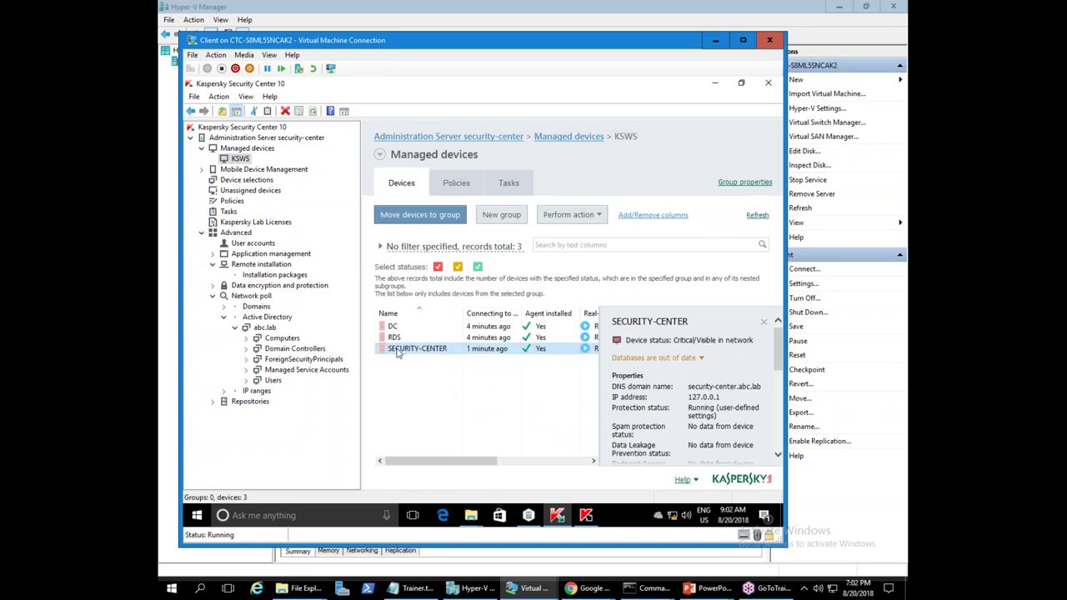
right_click(397, 354)
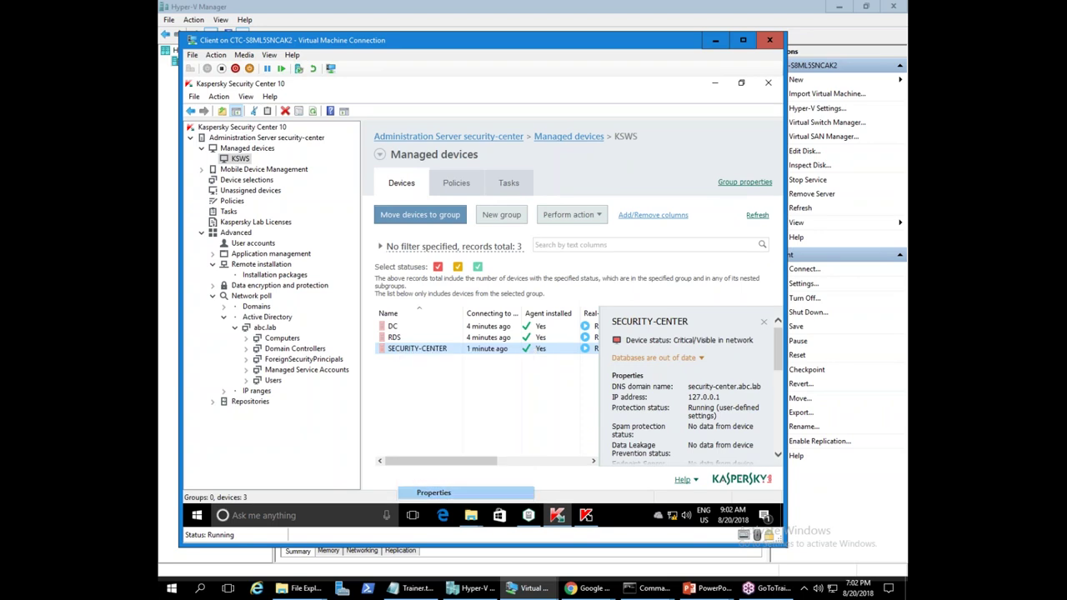
- Open SECURITY-CENTER's Kaspersky Security 10.1 for Windows Server application settings
click(467, 493)
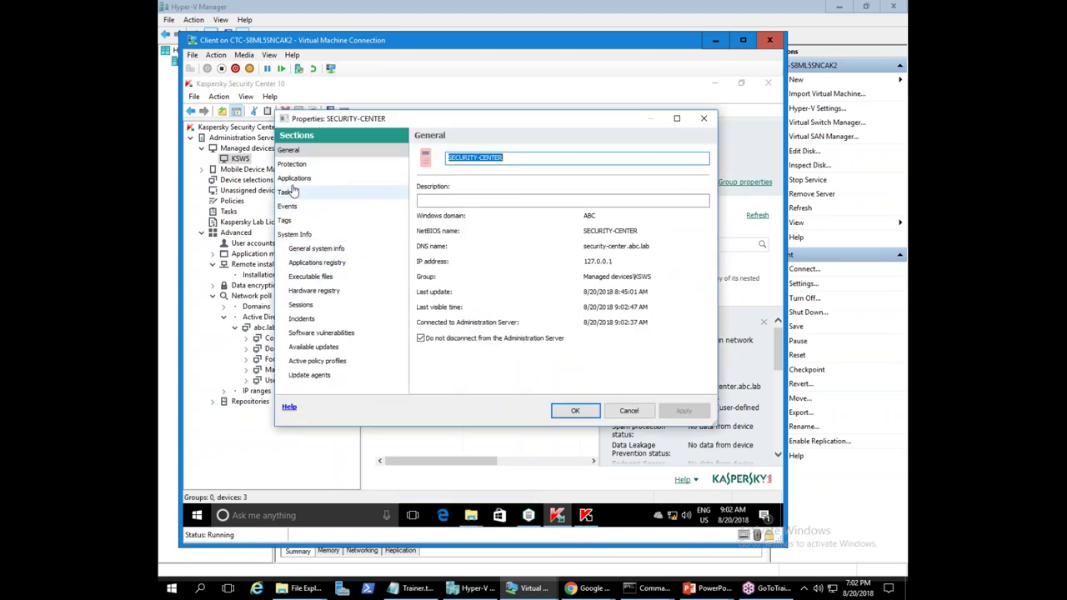
click(297, 208)
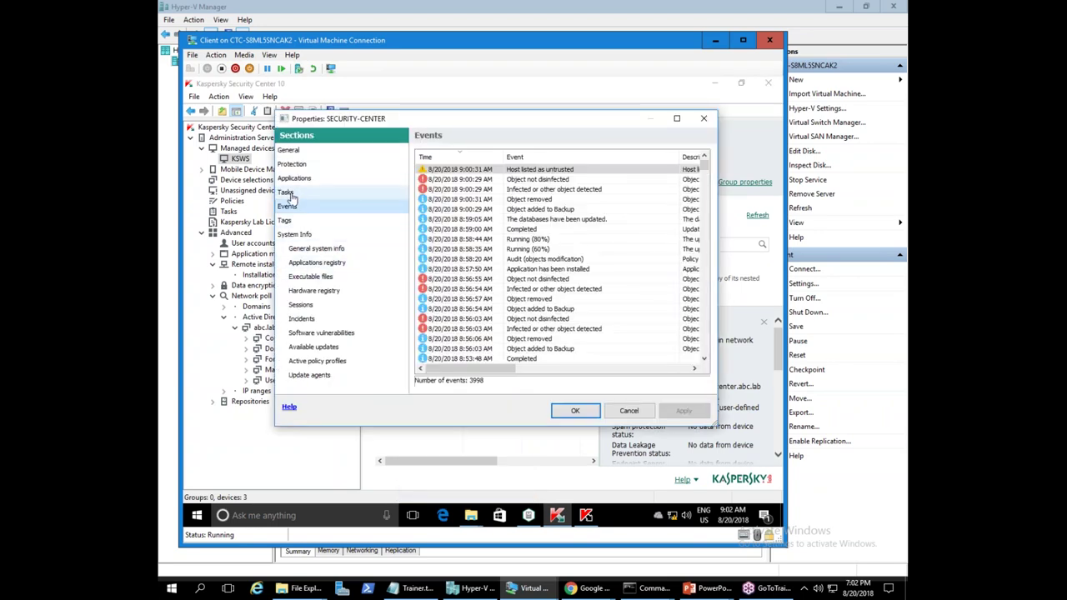
click(294, 178)
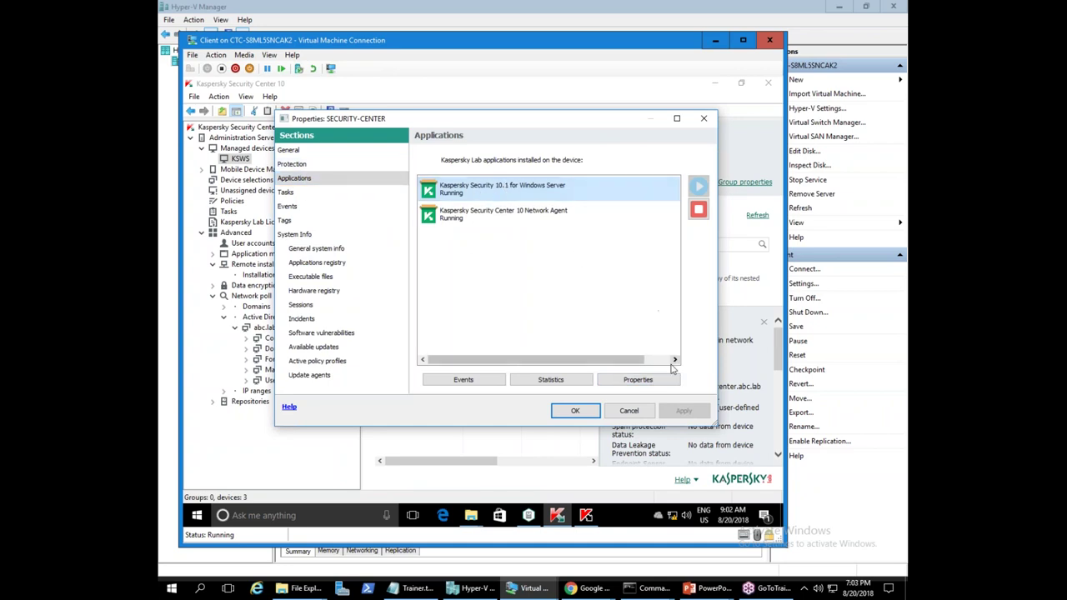
click(637, 379)
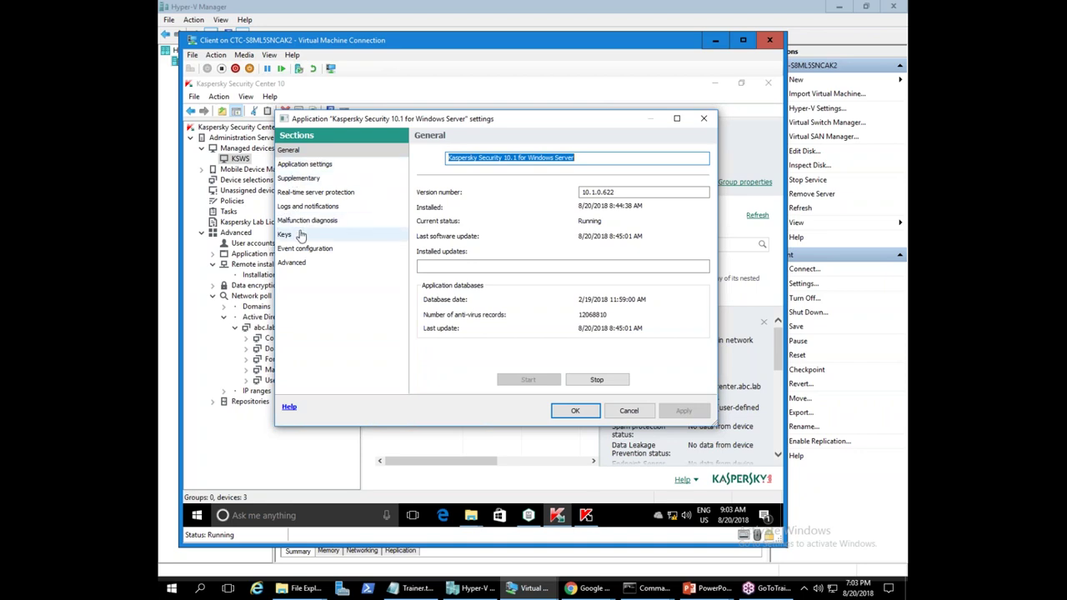
- Step through the application settings sections up to Supplementary
click(293, 263)
click(305, 248)
click(307, 234)
click(307, 220)
click(310, 207)
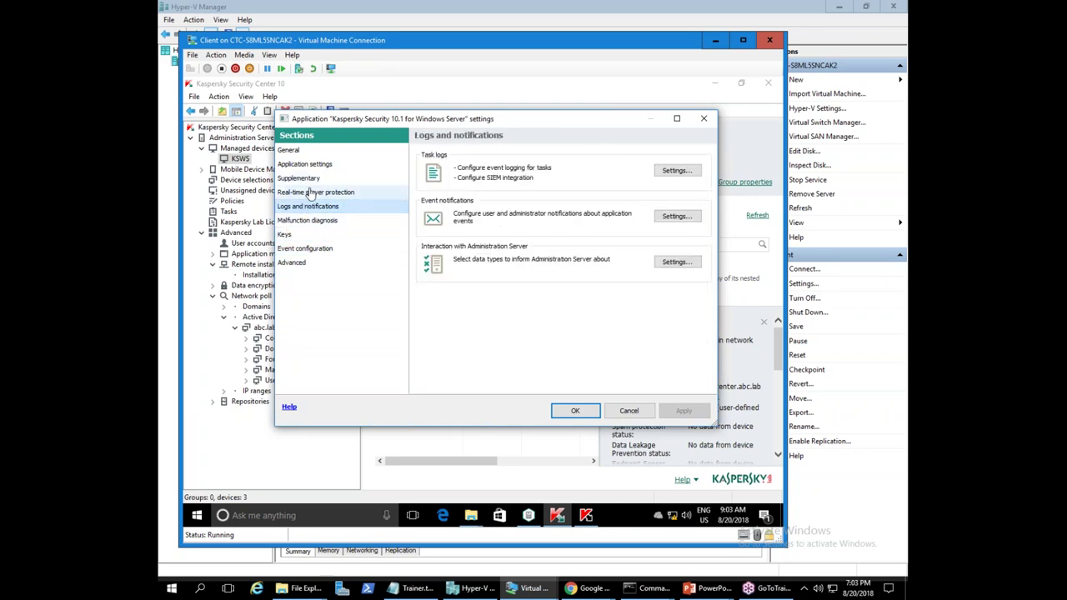
click(315, 192)
click(342, 179)
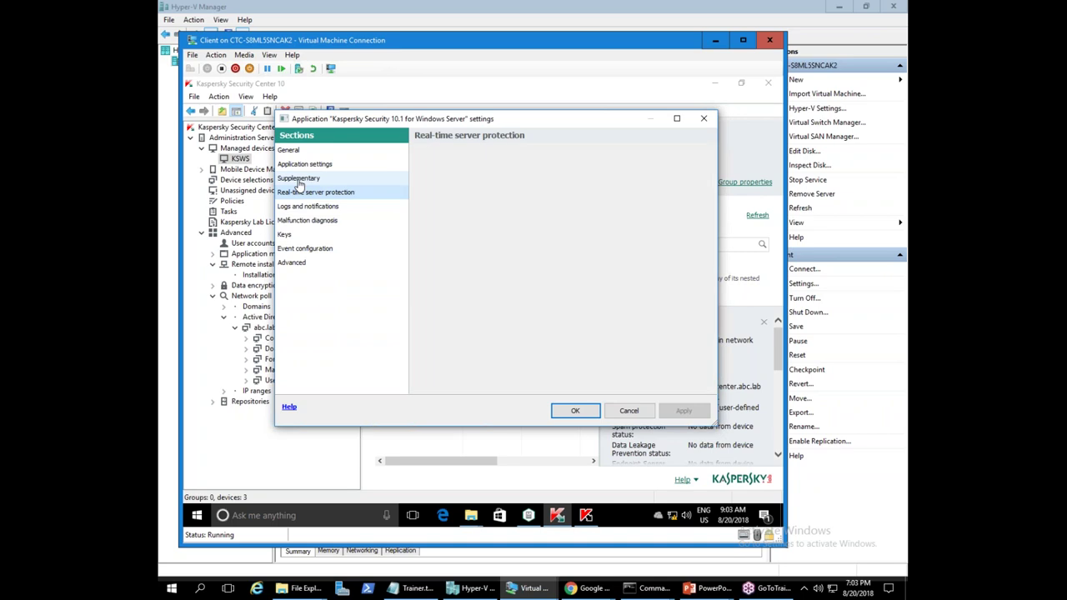
- Remove host 10.28.0.200 from the blocked host list in storage settings
click(676, 357)
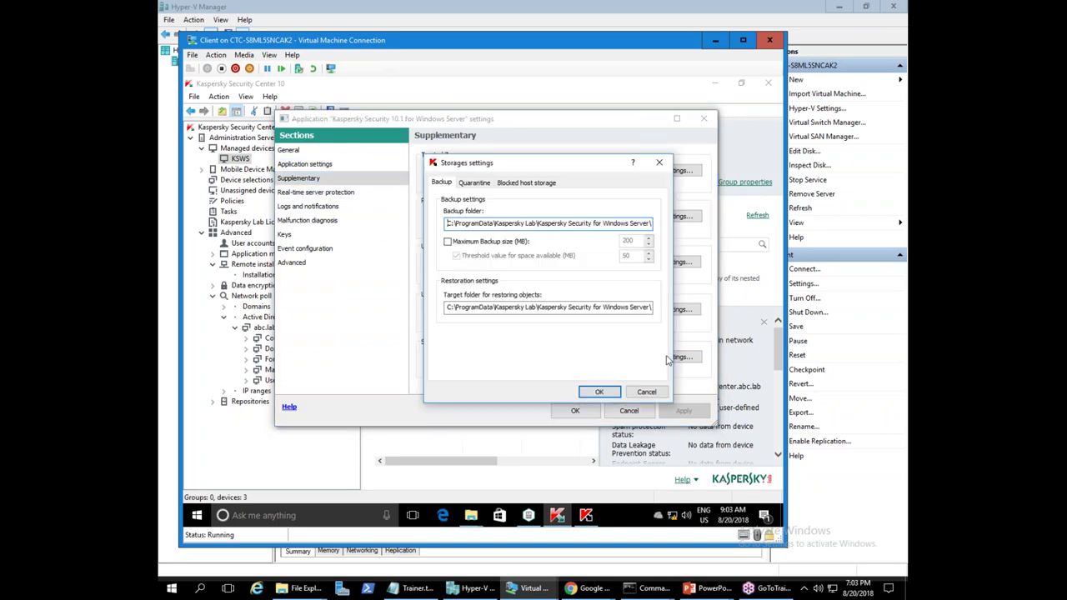
click(520, 184)
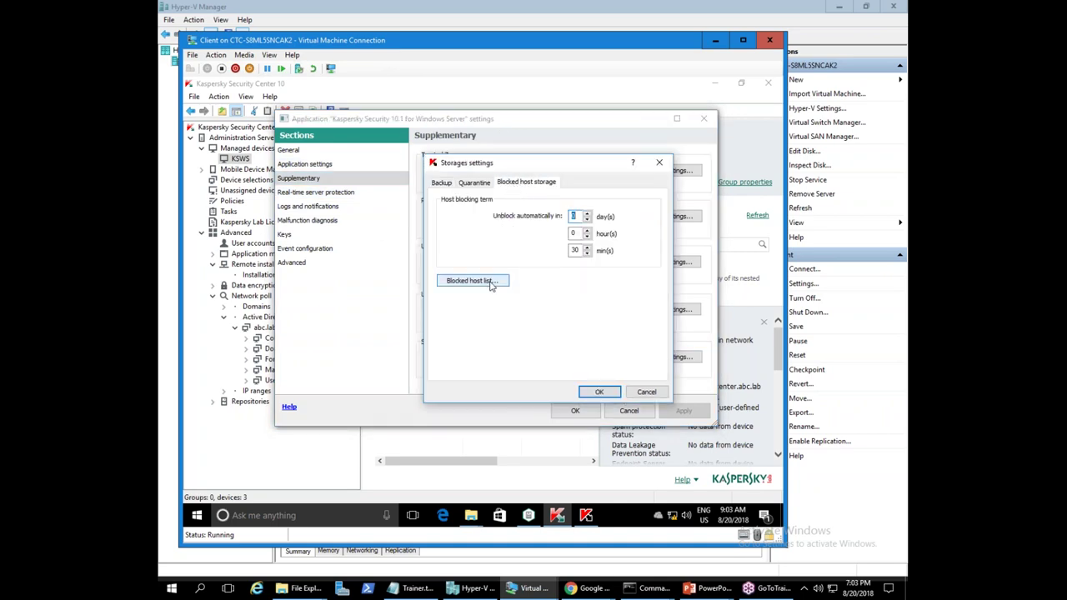
click(457, 288)
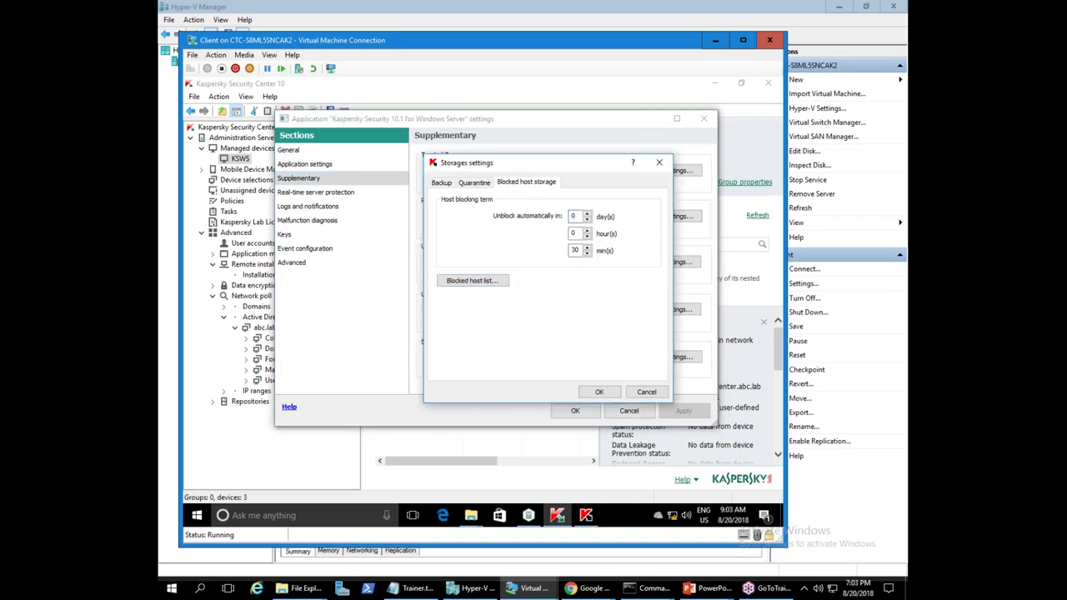
click(460, 227)
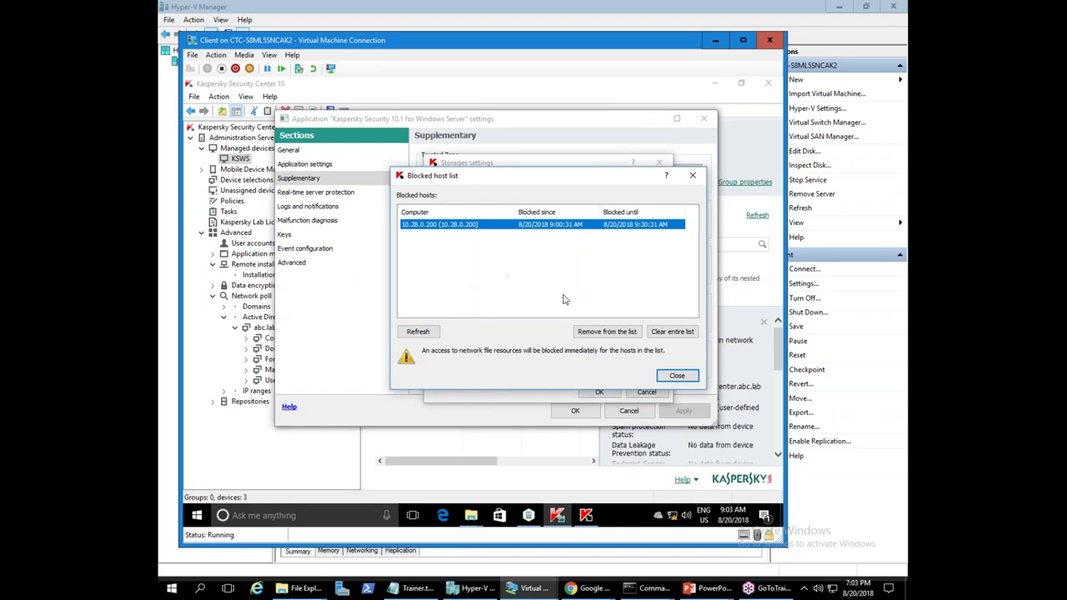
click(611, 336)
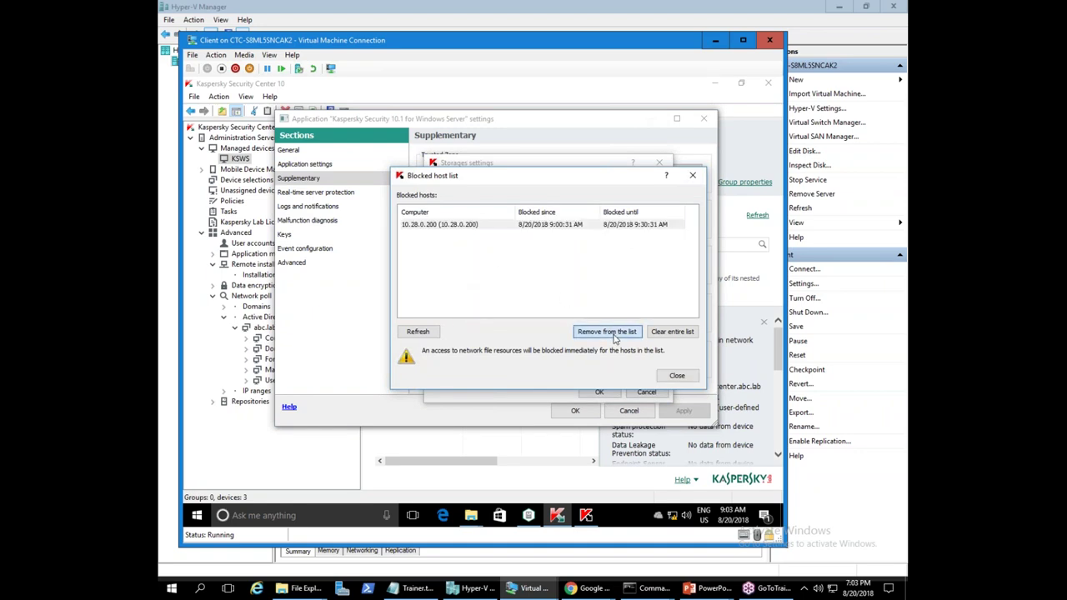
click(619, 306)
click(673, 332)
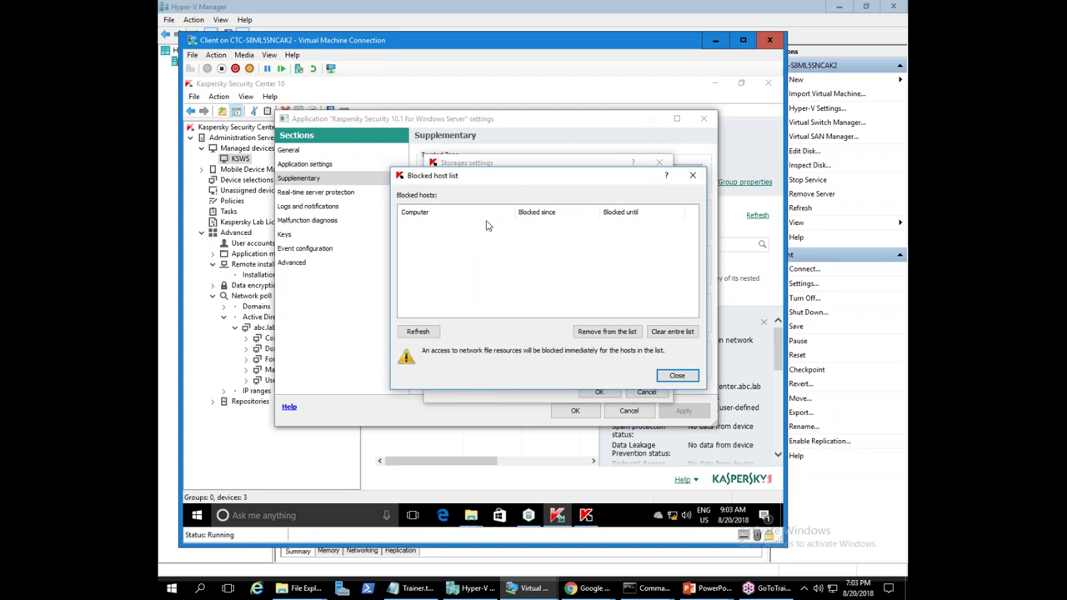
- Close the blocked host list, storage settings, application settings and device properties
click(676, 375)
click(597, 391)
click(575, 410)
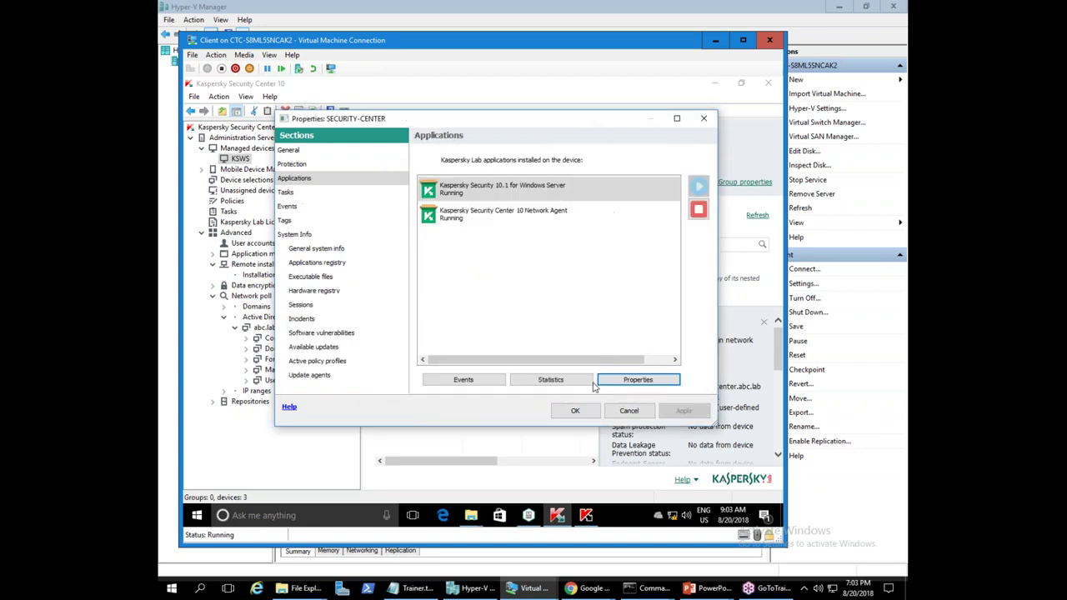
click(574, 410)
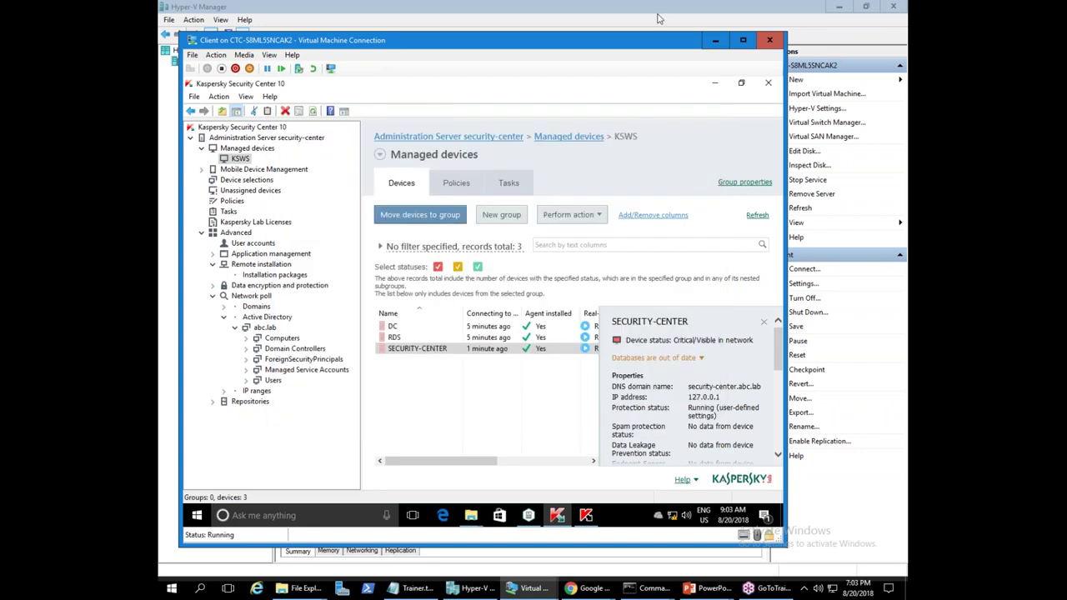
- Return to the virtual machine and bring the Test_files and 08_2018 Explorer windows forward
click(646, 6)
double_click(342, 85)
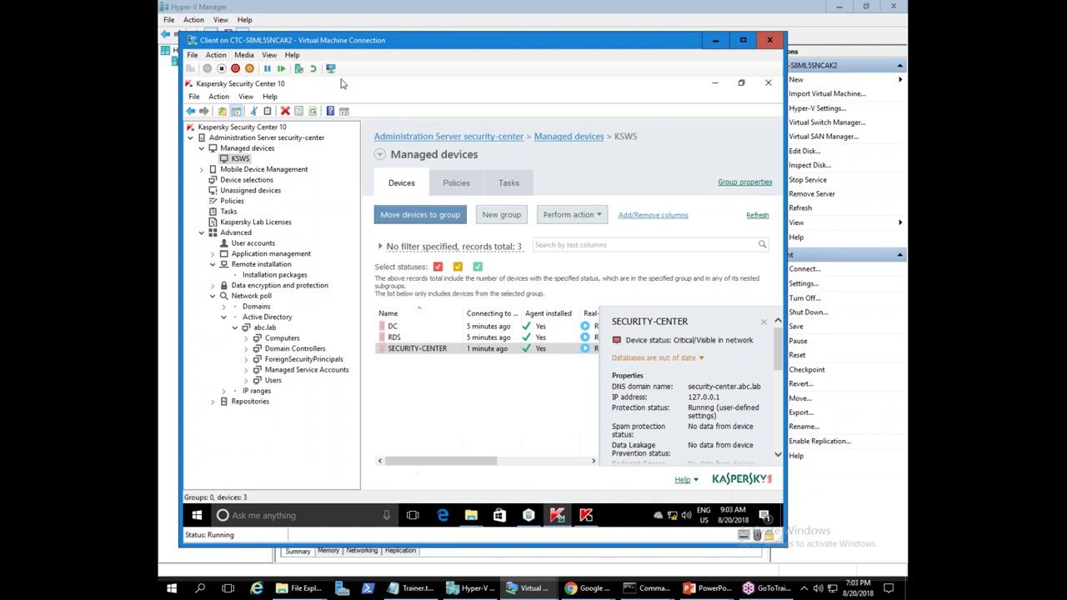
click(454, 362)
click(471, 515)
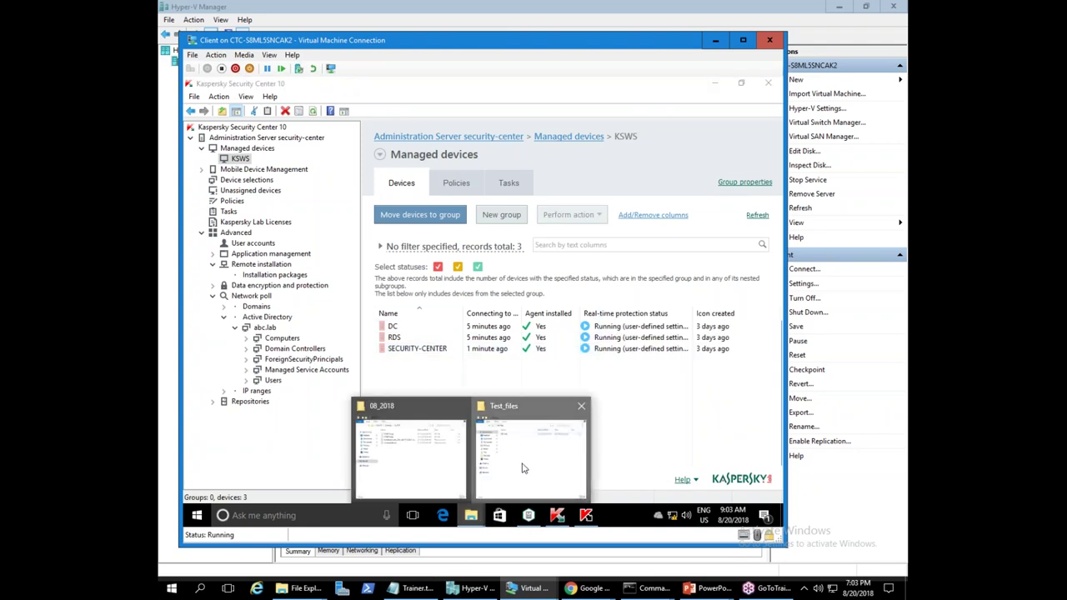
click(521, 469)
click(503, 225)
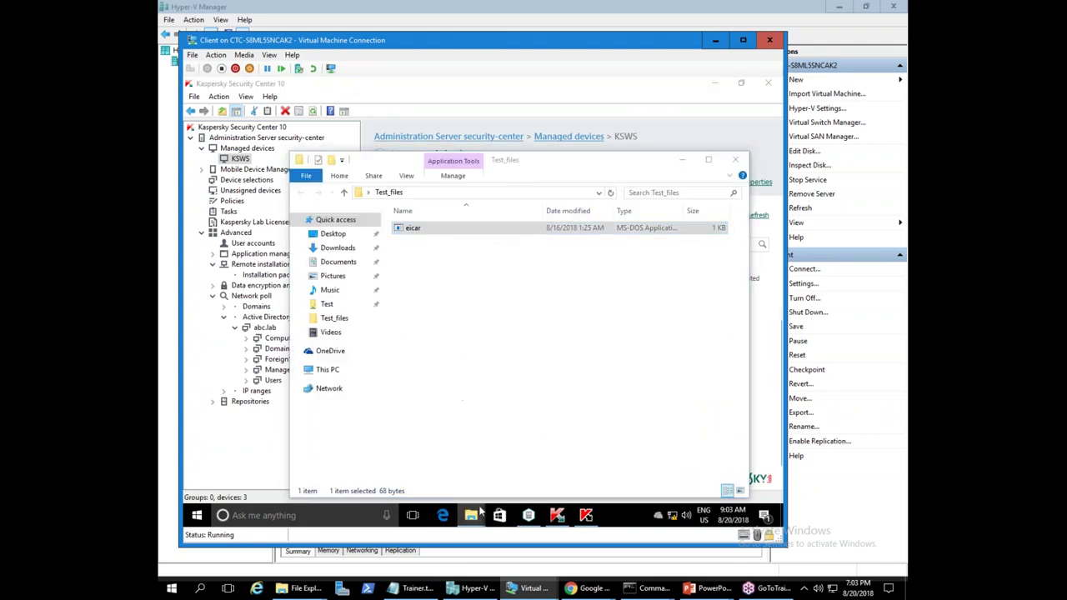
click(448, 486)
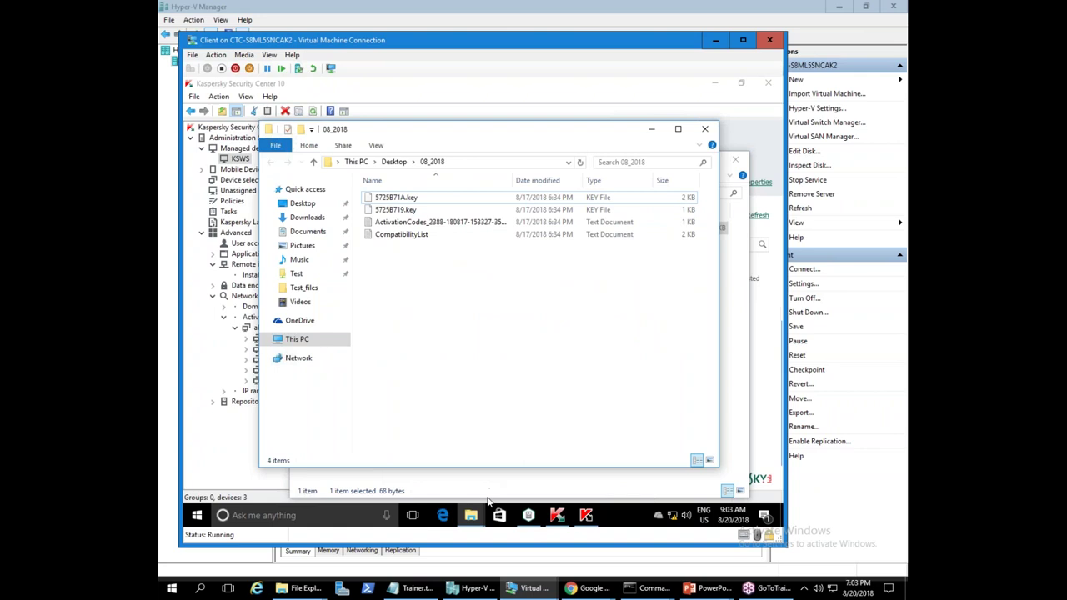
- Open \\security-center from the Run prompt and enter its Test share
key(super+r)
text(\\)
key(Down)
key(Return)
click(553, 203)
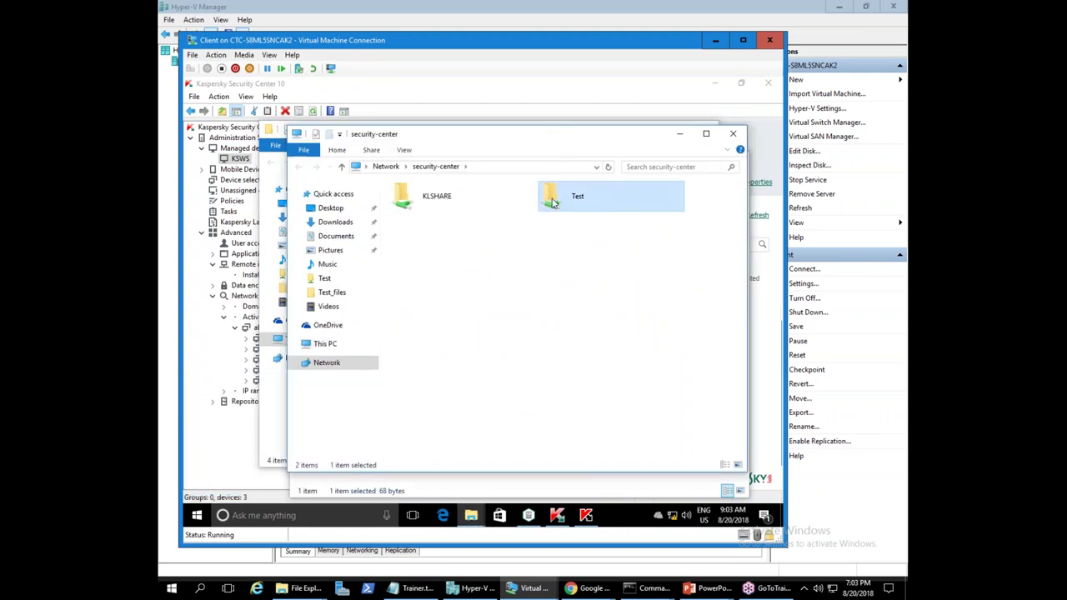
double_click(553, 203)
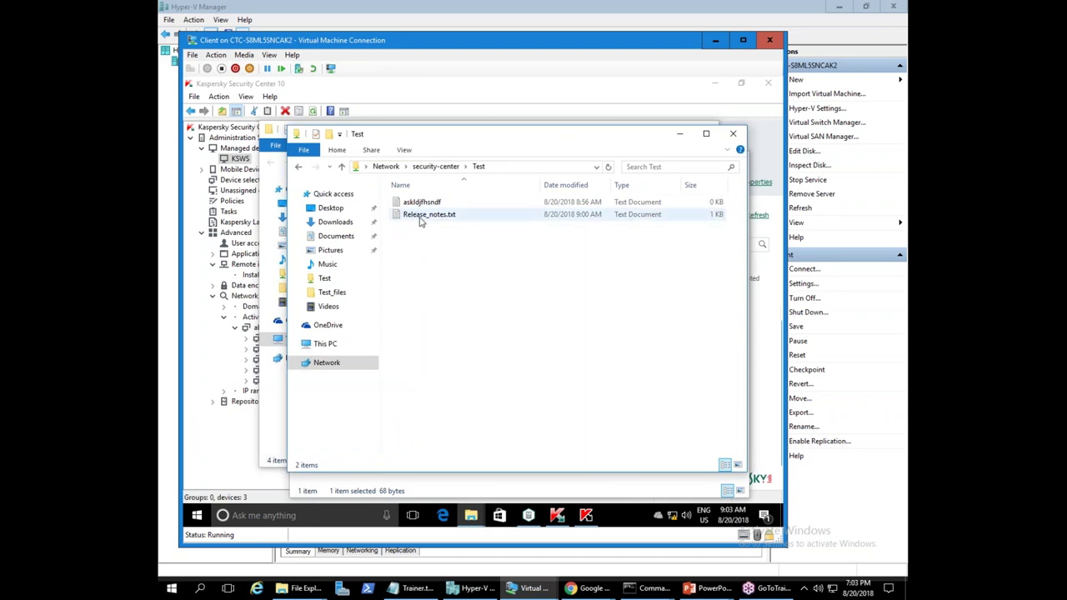
- AES-encrypt Release_notes.txt with a password, producing Release_notes.txt.txt
right_click(423, 223)
click(492, 263)
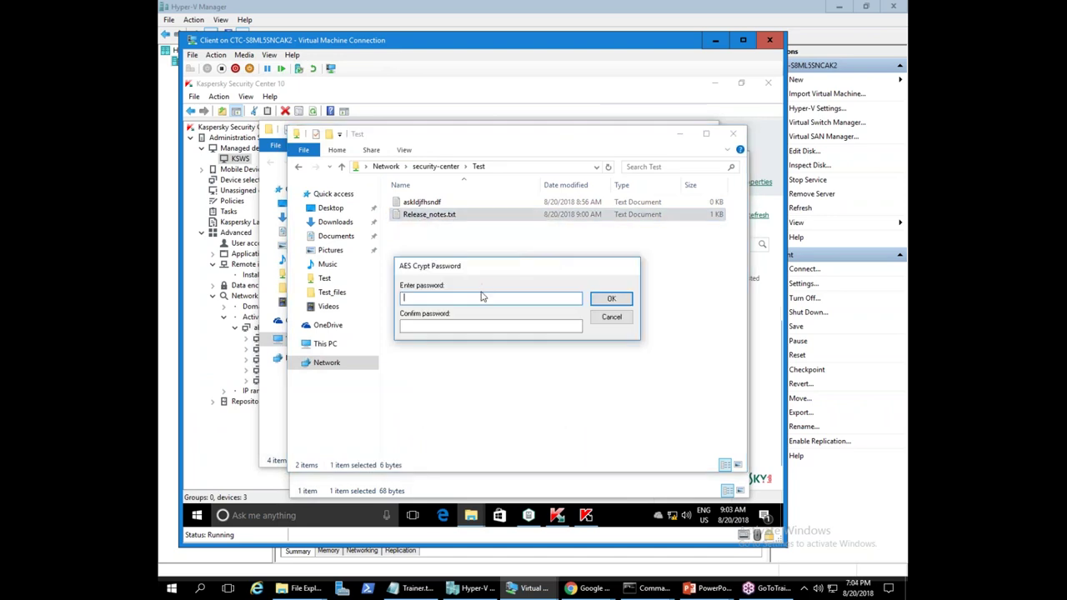
click(450, 325)
text(a)
click(611, 298)
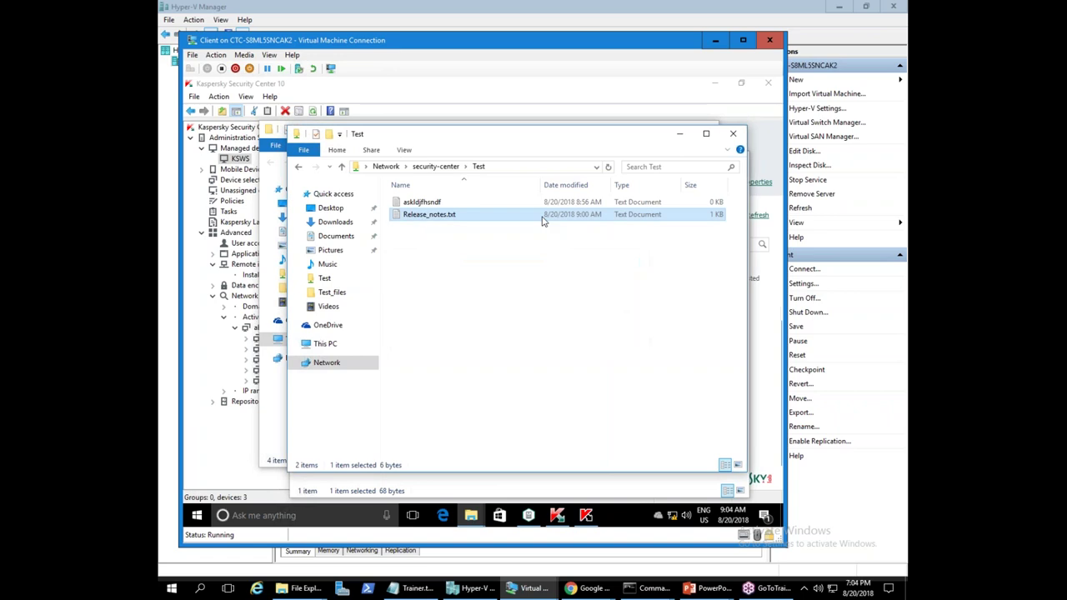
click(447, 279)
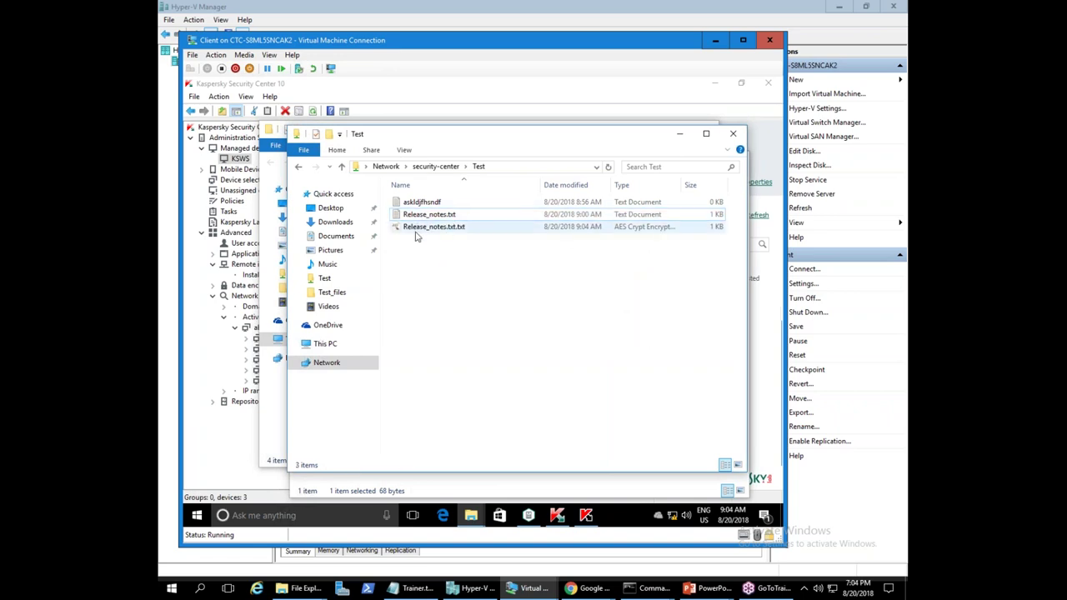
click(524, 166)
click(491, 273)
- Open the original Release_notes.txt to check its contents
click(430, 215)
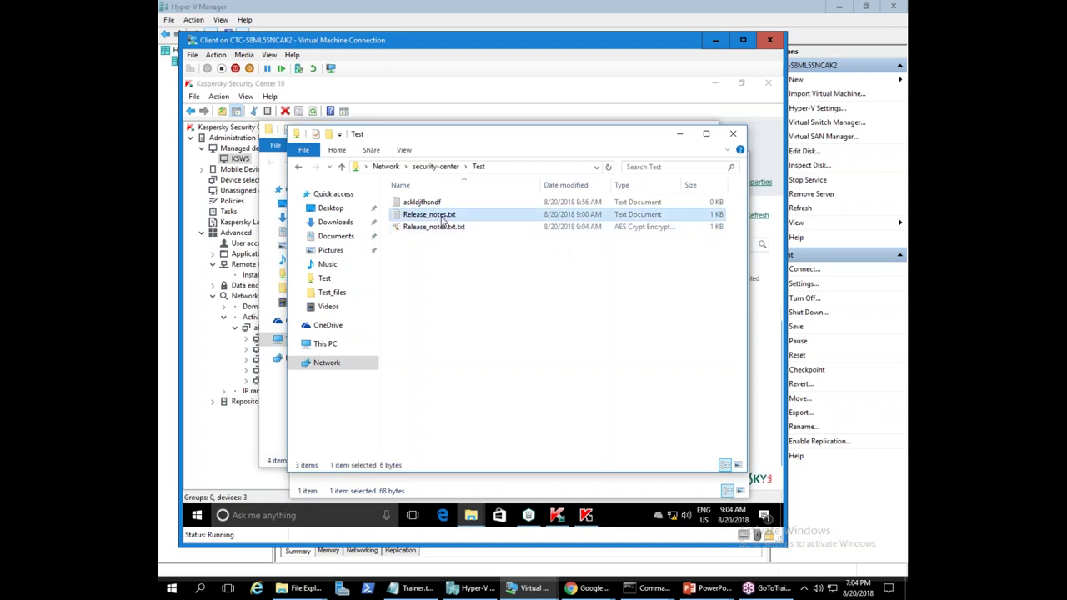
click(472, 365)
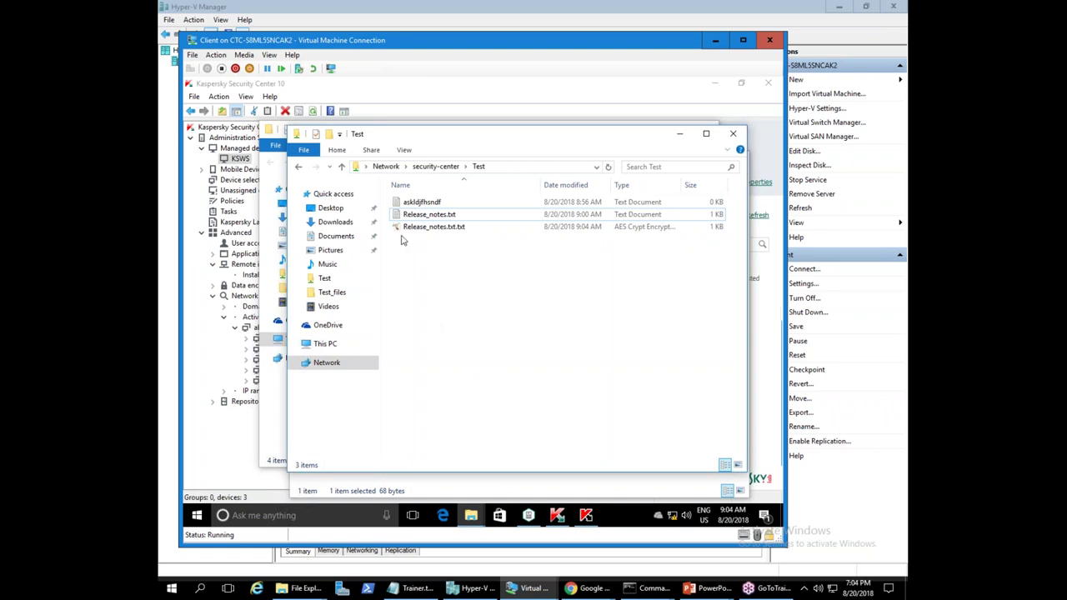
double_click(426, 215)
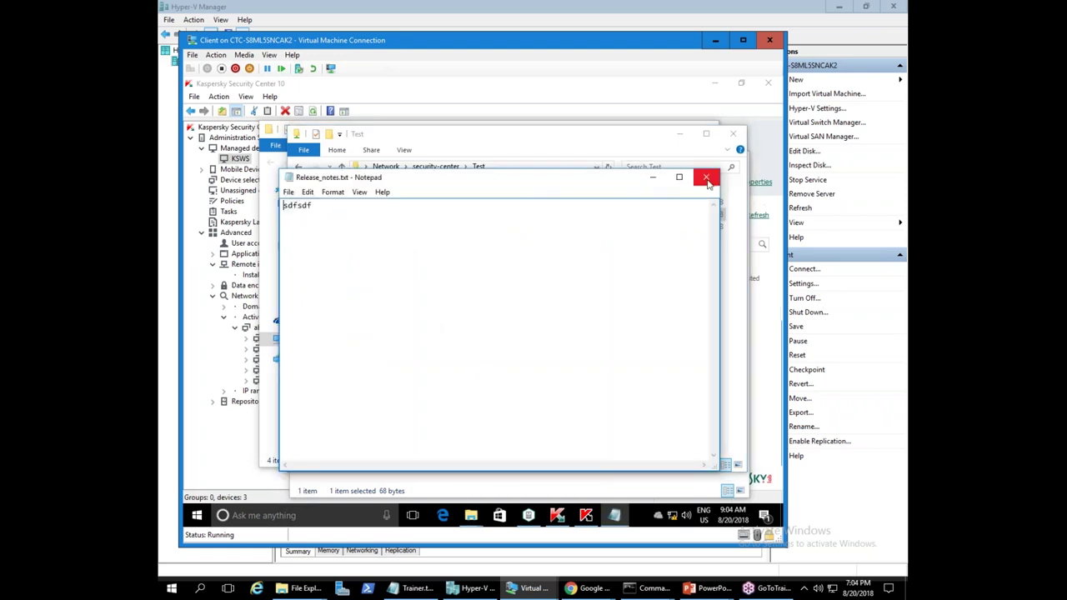
click(708, 182)
- Permanently delete the original Release_notes.txt from the Test share
right_click(440, 215)
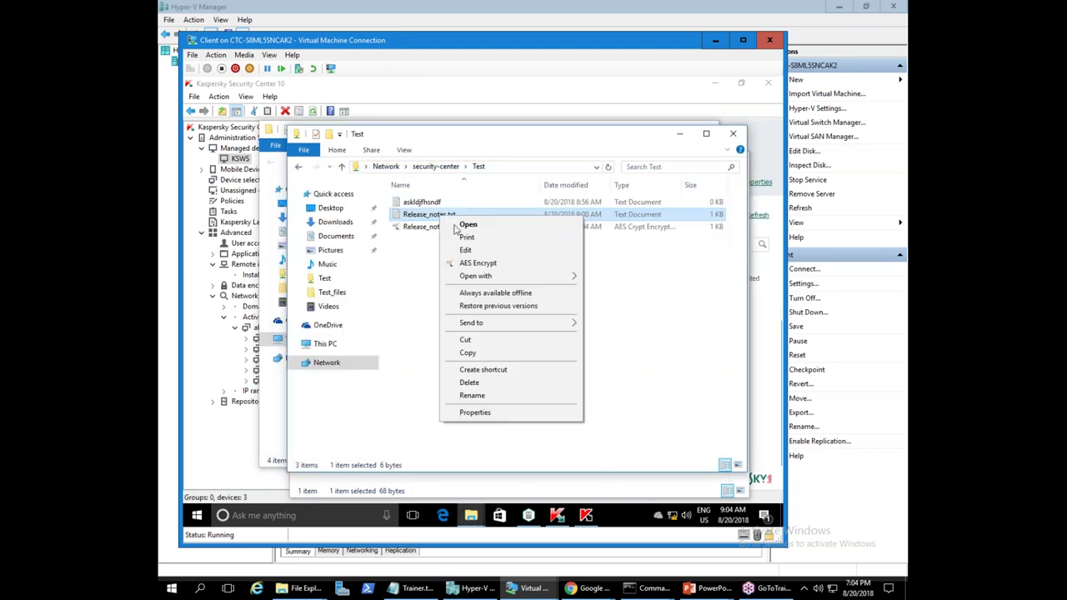
click(469, 382)
click(518, 346)
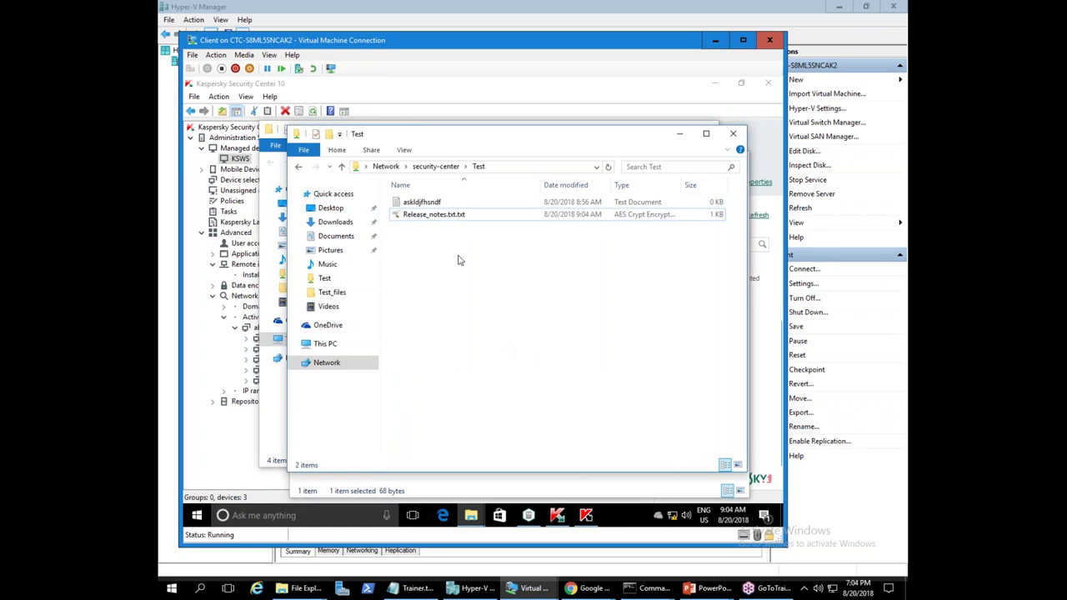
click(212, 168)
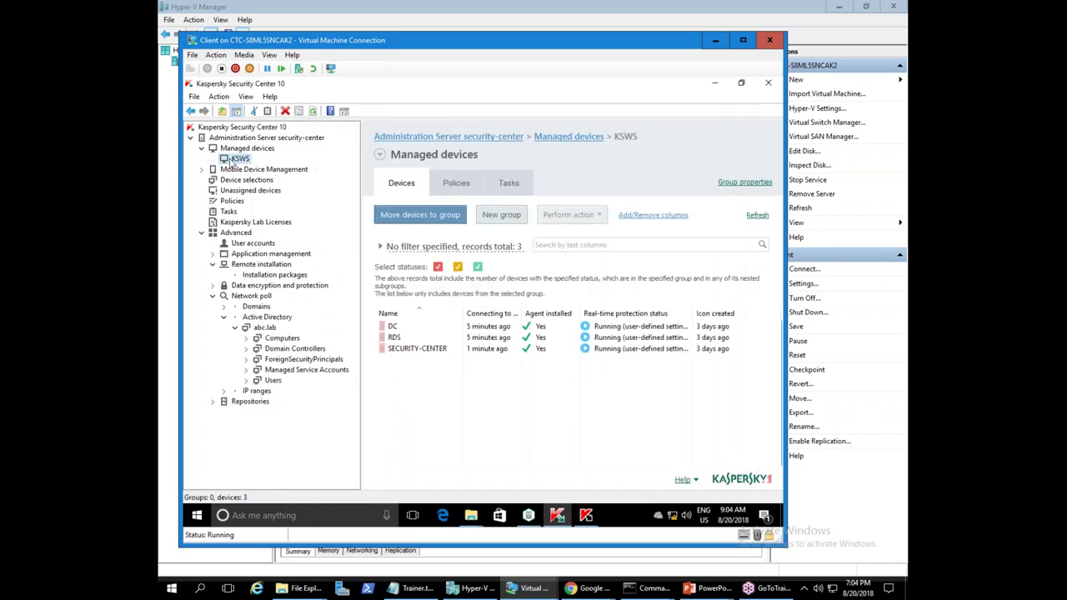
- Open the KSWS Kaspersky Security 10.1 policy's Anti-Cryptor for NetApp settings
click(456, 182)
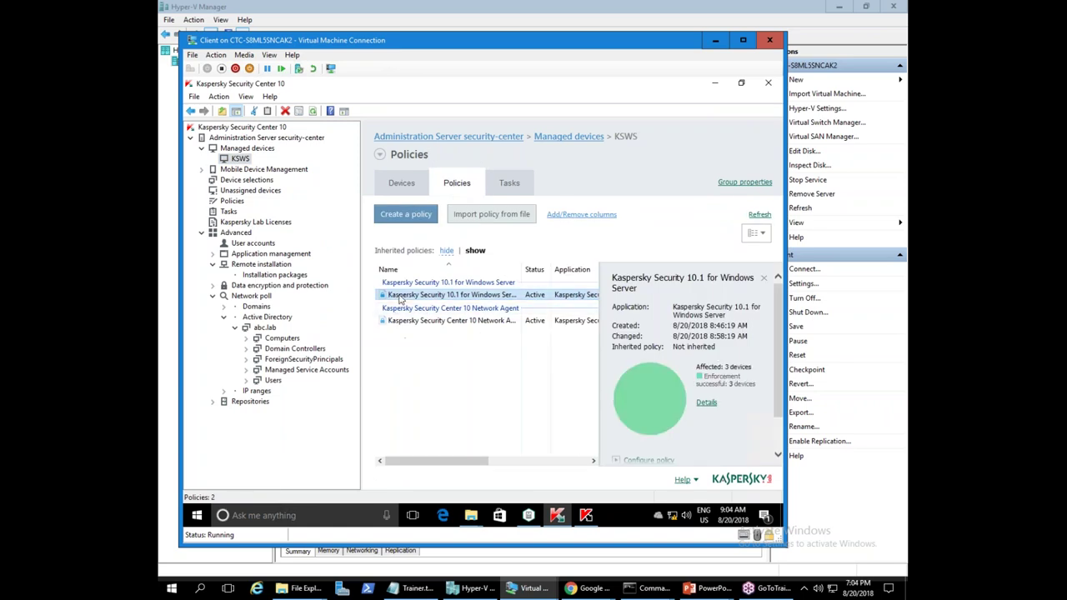
right_click(401, 301)
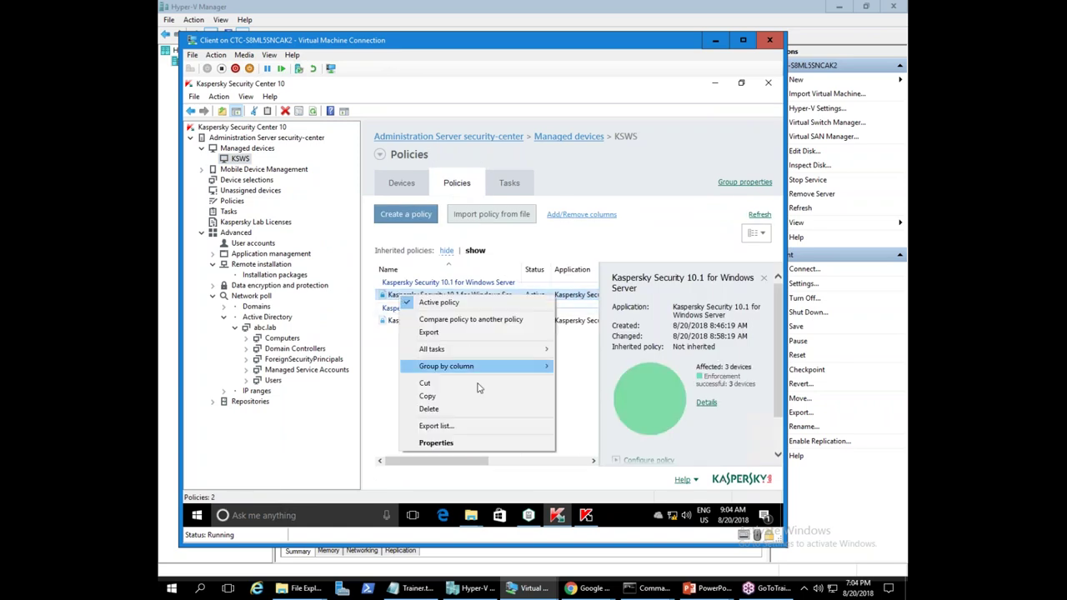
click(439, 444)
click(293, 209)
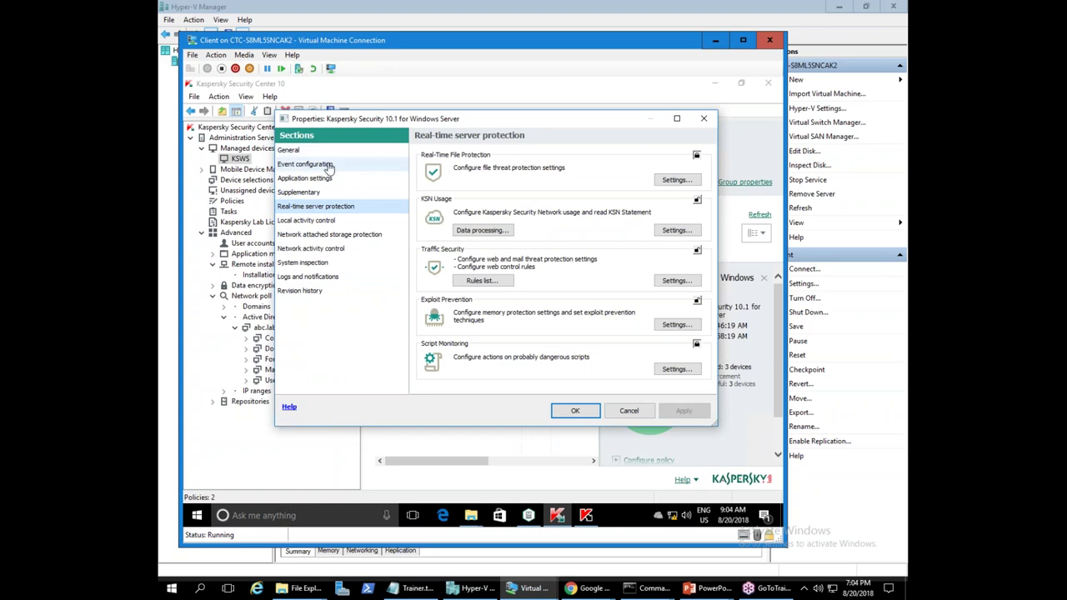
click(321, 180)
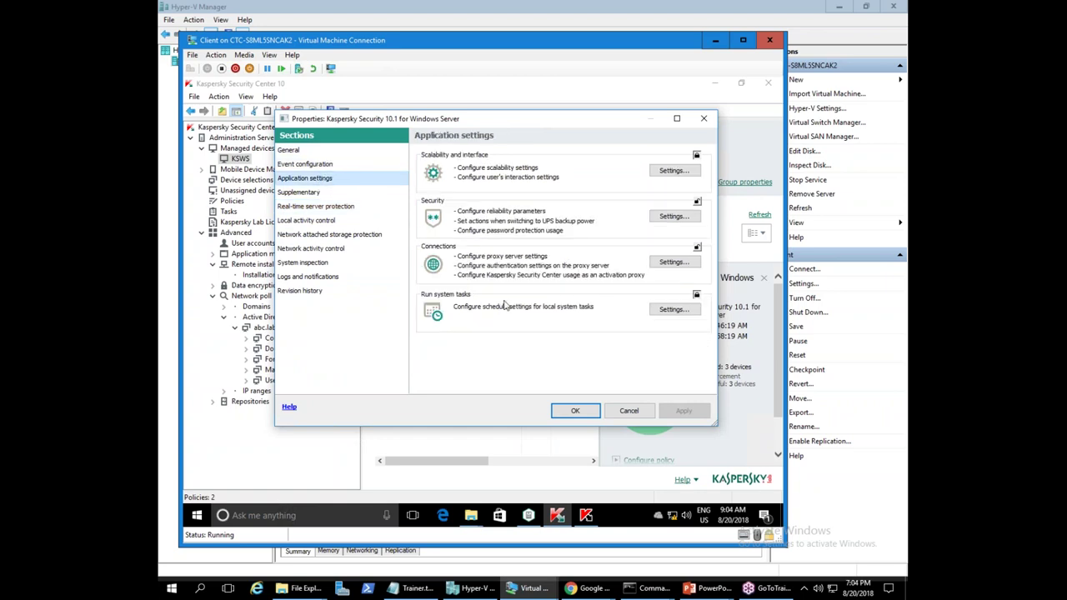
click(334, 237)
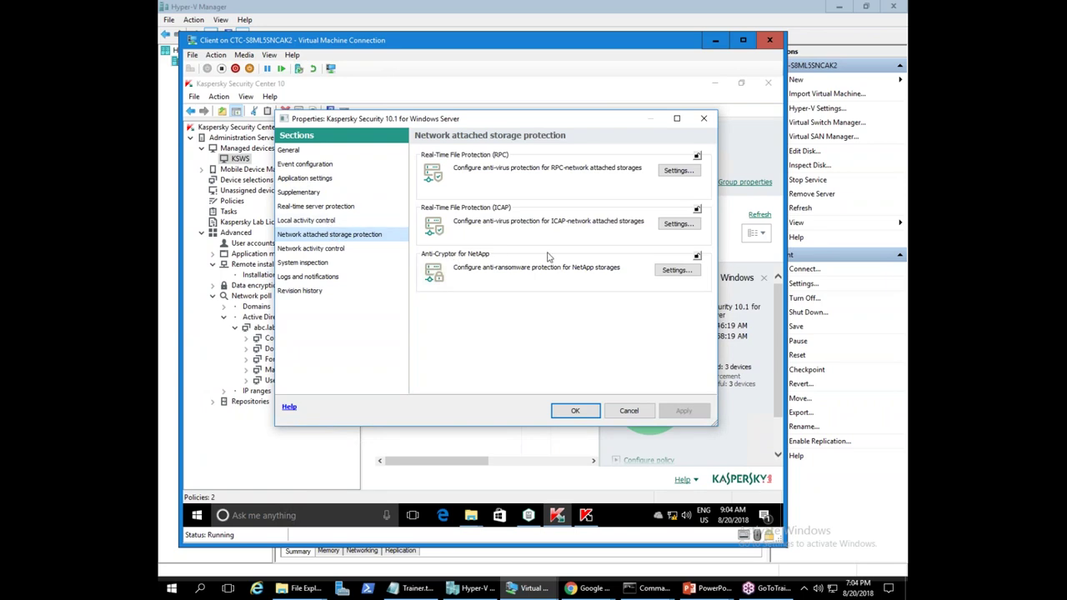
click(676, 270)
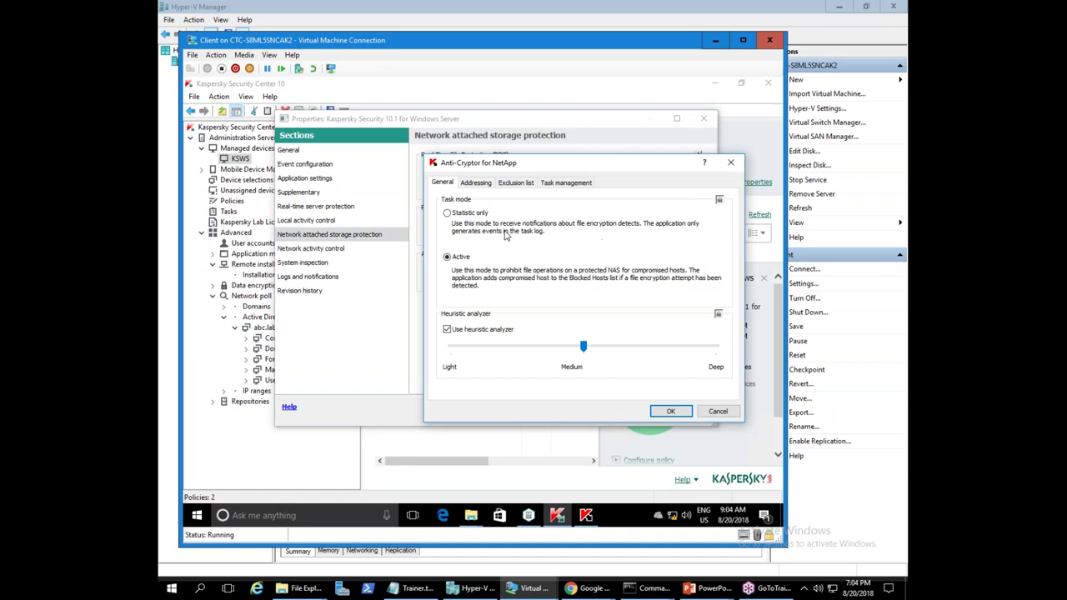
- Review Anti-Cryptor for NetApp tabs, keeping At application launch, then cancel after missing user name errors
click(565, 183)
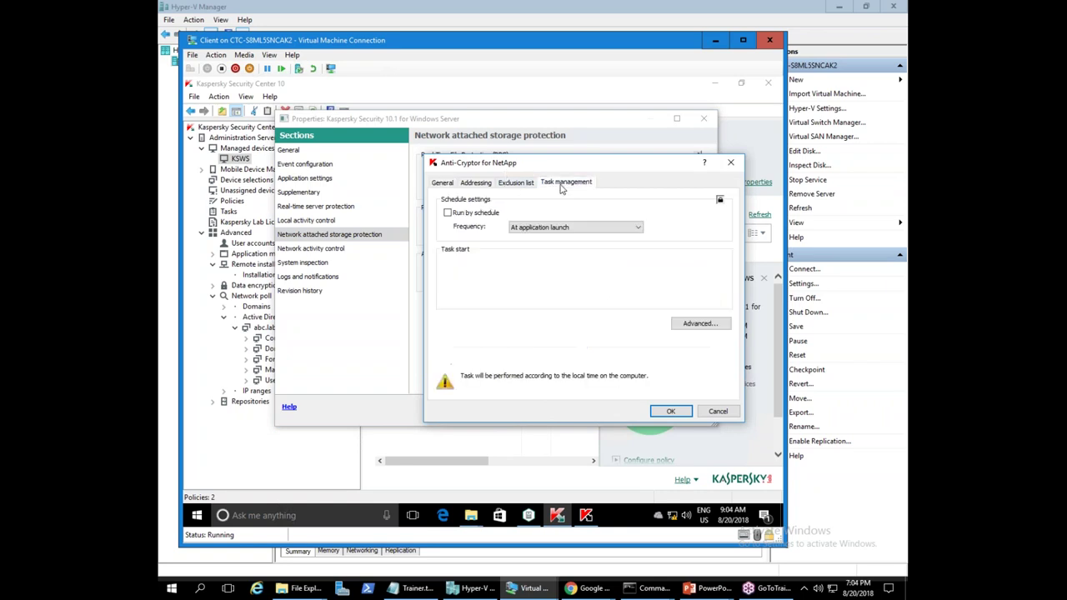
click(540, 228)
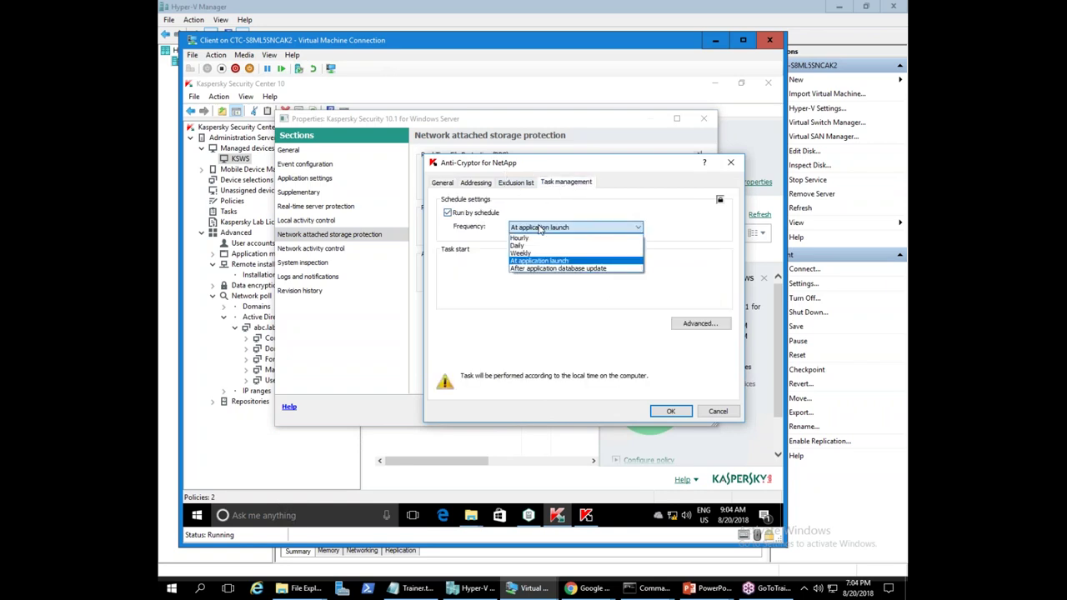
click(540, 228)
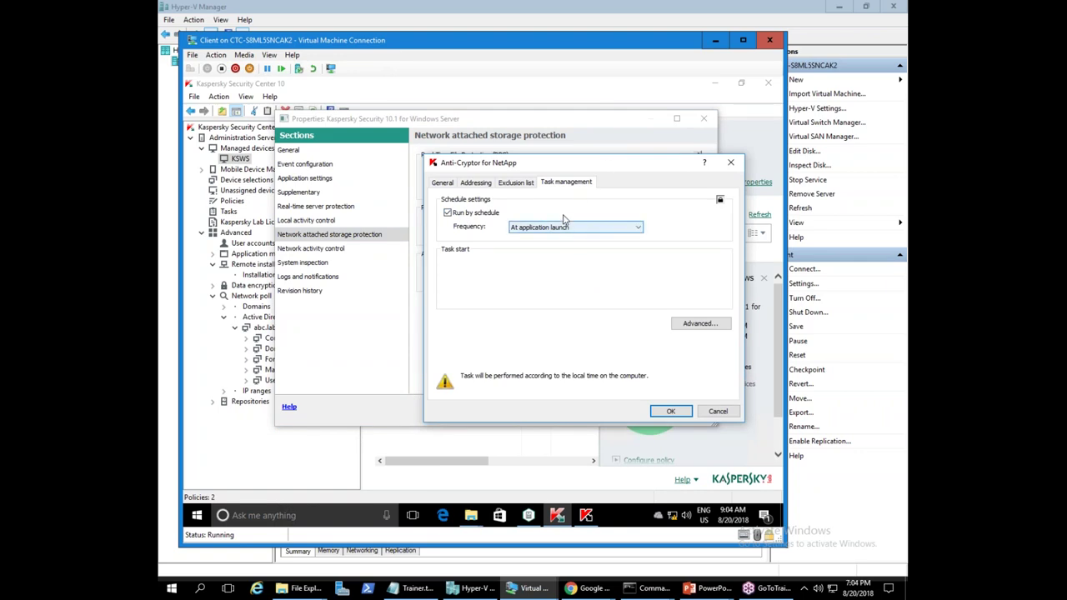
click(442, 183)
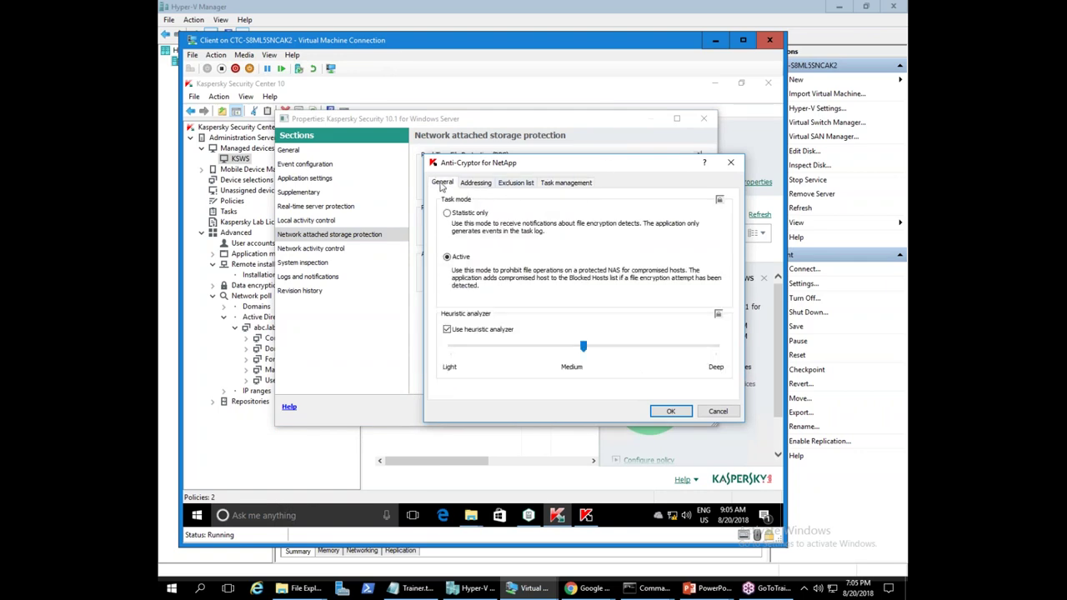
click(472, 185)
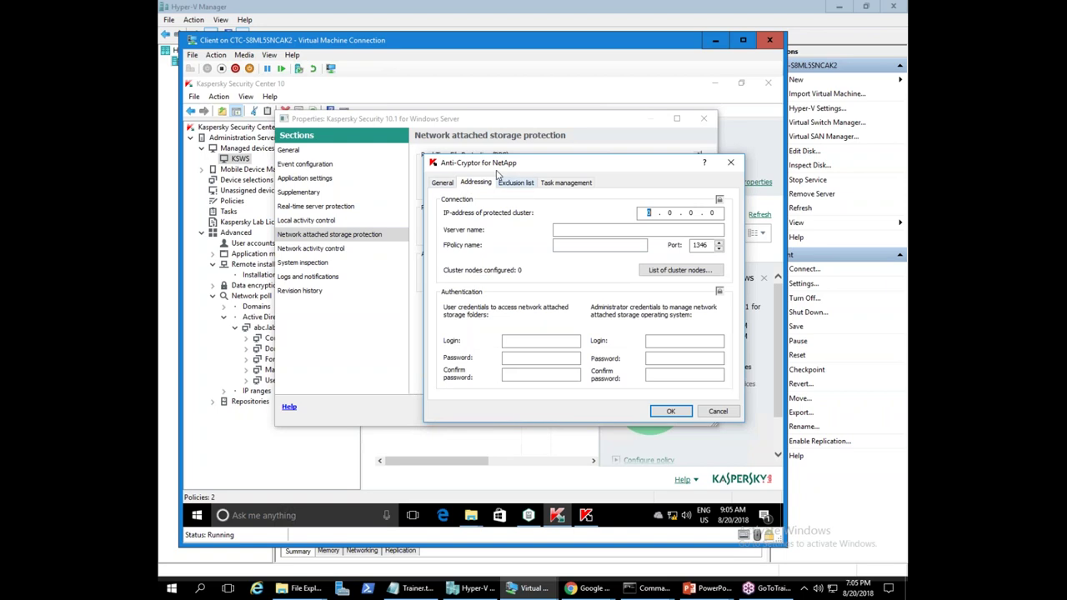
click(517, 183)
click(634, 332)
click(445, 185)
click(625, 321)
click(718, 411)
- Accept the Anti-Cryptor for NetApp settings and save the policy past the authentication warning
click(675, 270)
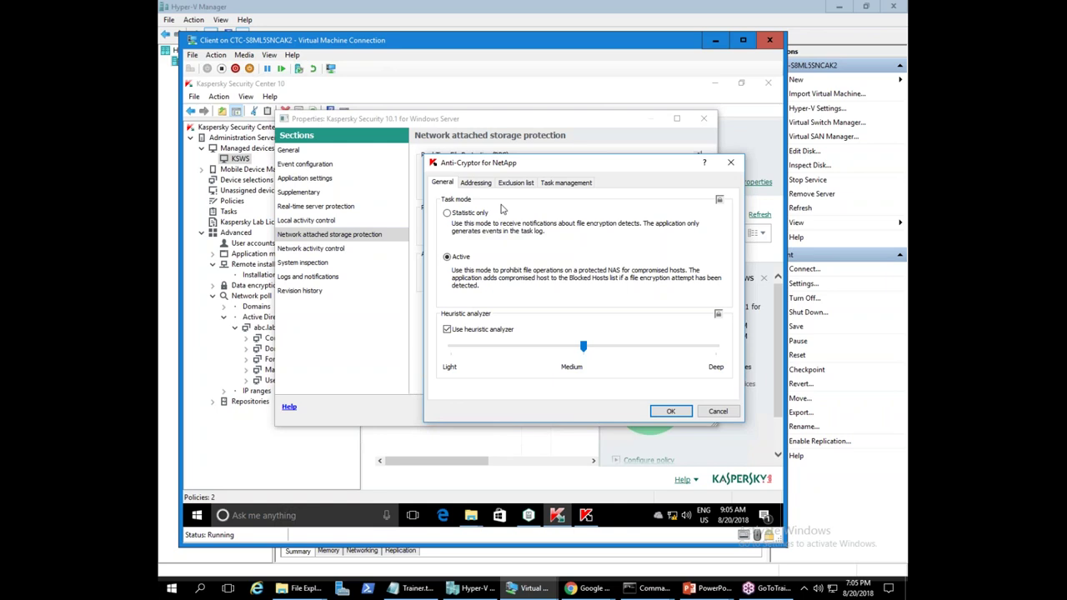
click(562, 183)
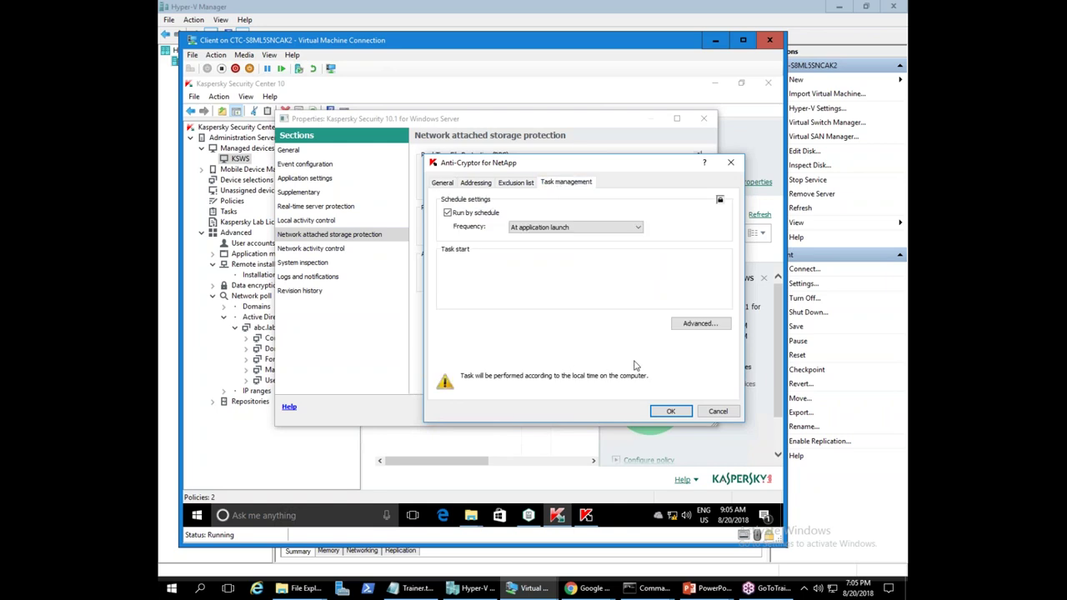
click(671, 410)
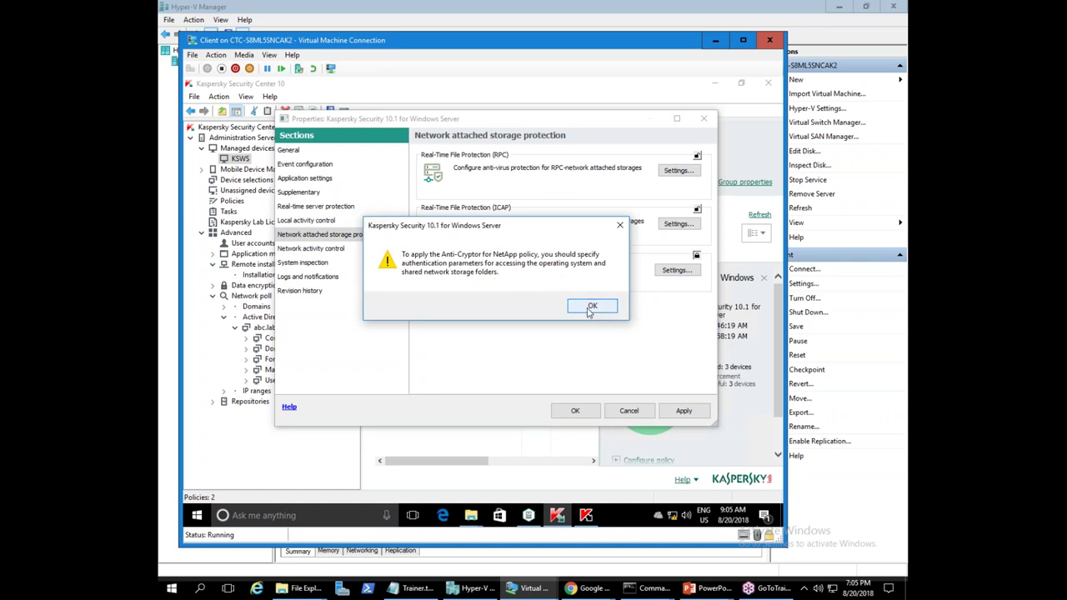
click(590, 308)
click(576, 410)
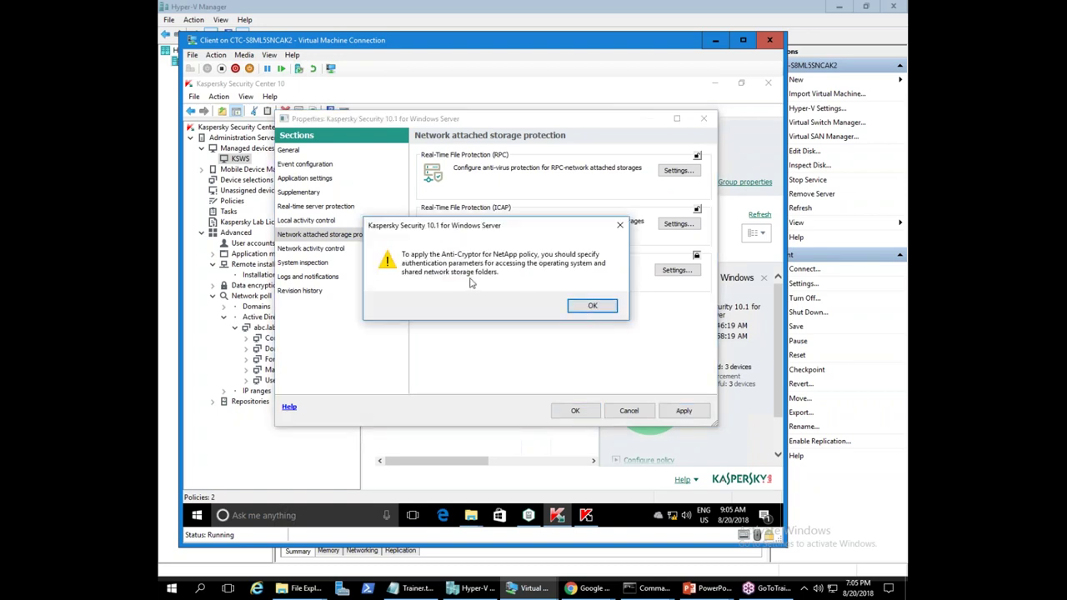
click(592, 306)
- Recheck the Anti-Cryptor for NetApp tabs, then apply and close the policy properties
click(677, 270)
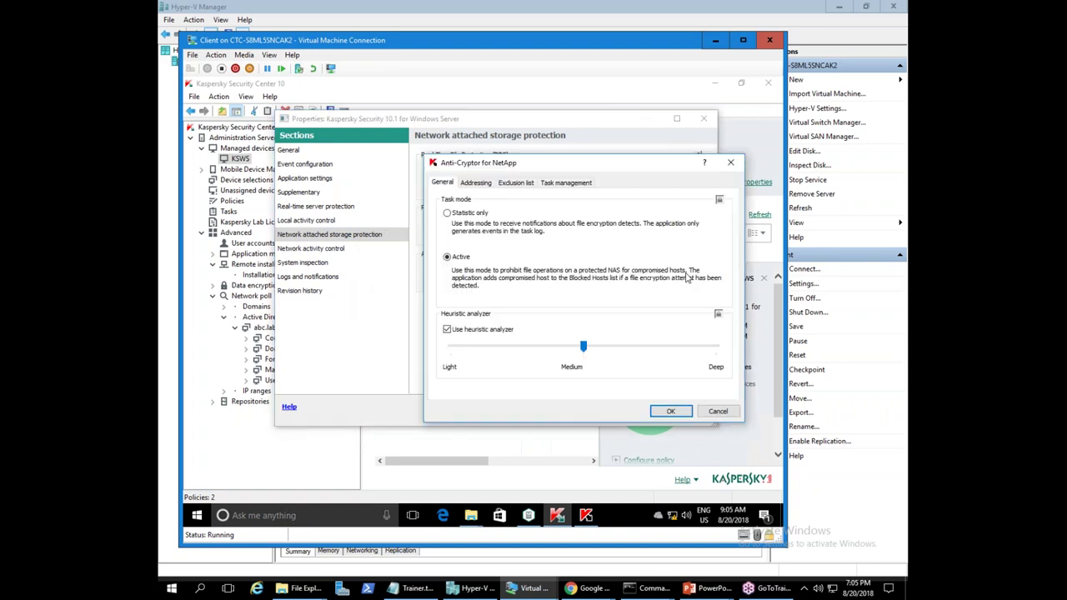
click(475, 183)
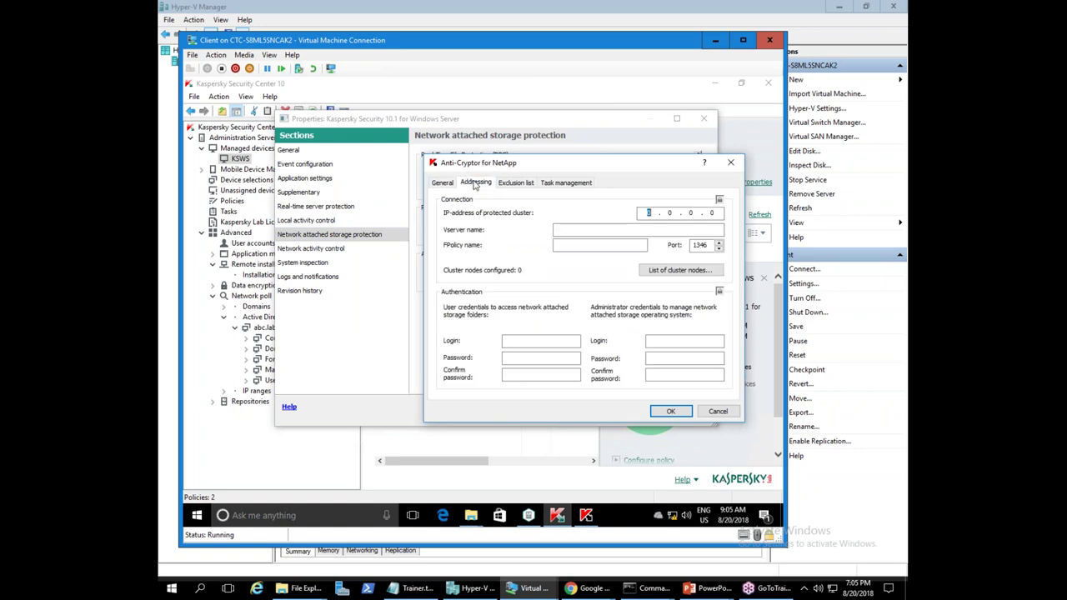
click(736, 415)
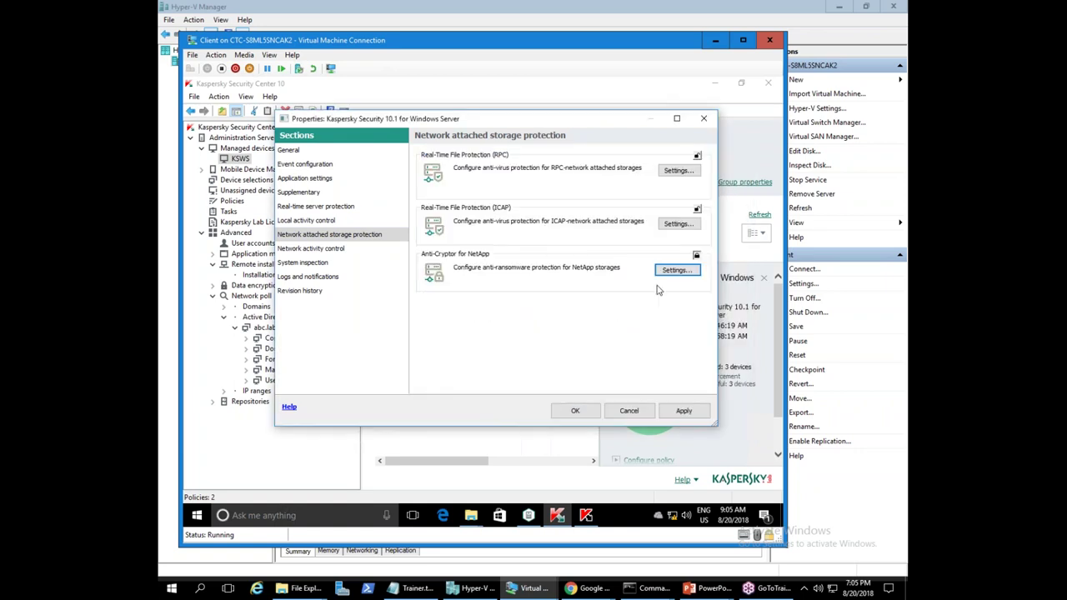
click(678, 272)
click(525, 182)
click(557, 183)
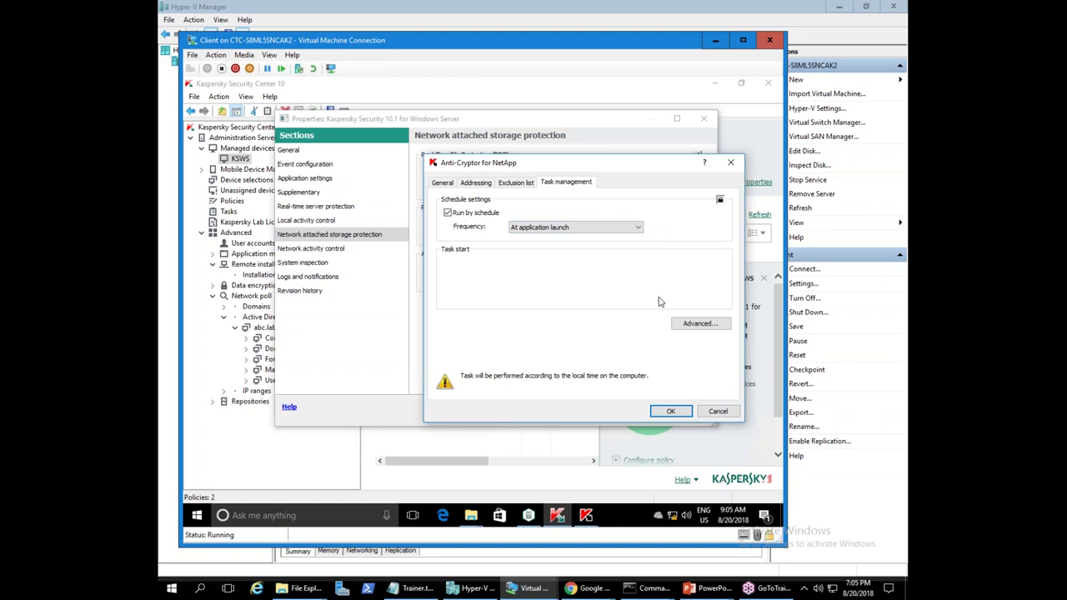
click(678, 411)
click(683, 411)
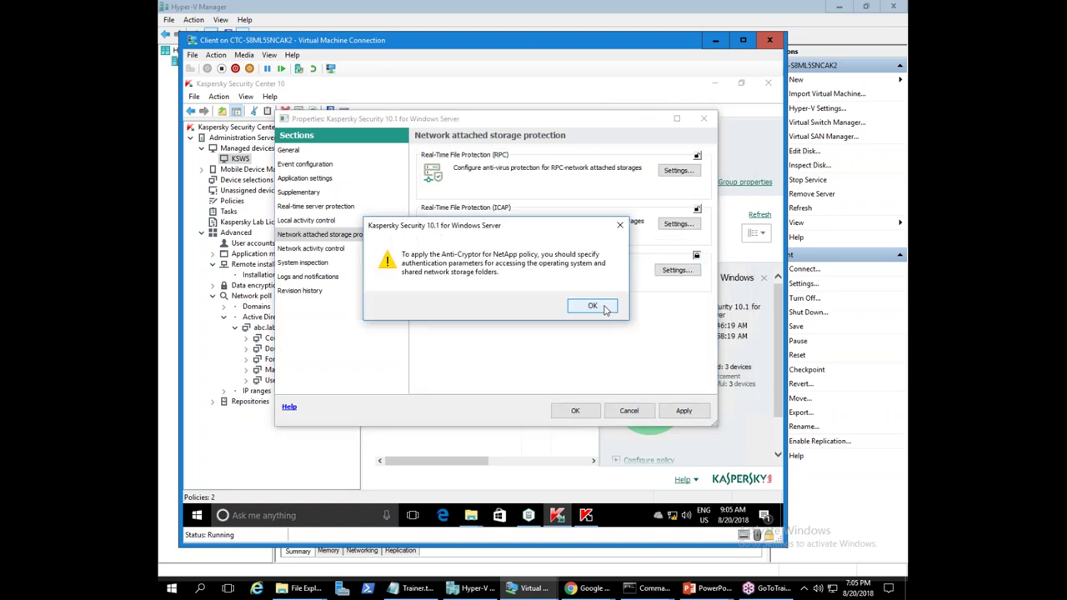
click(592, 306)
click(704, 119)
right_click(396, 298)
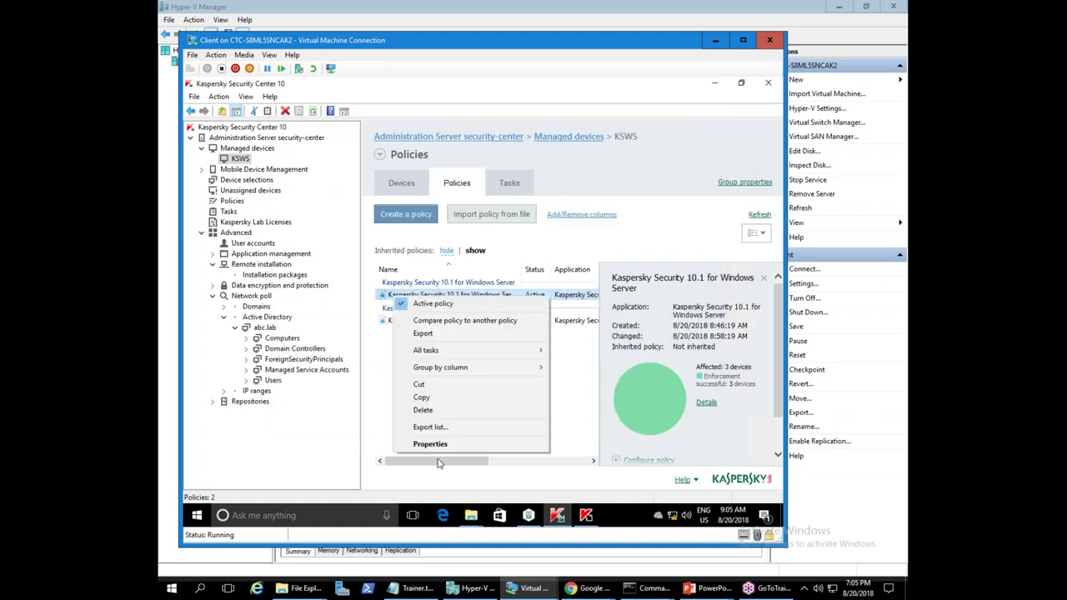
- Lock Anti-Cryptor under Network activity control, set its task to Run by schedule, and apply
click(432, 445)
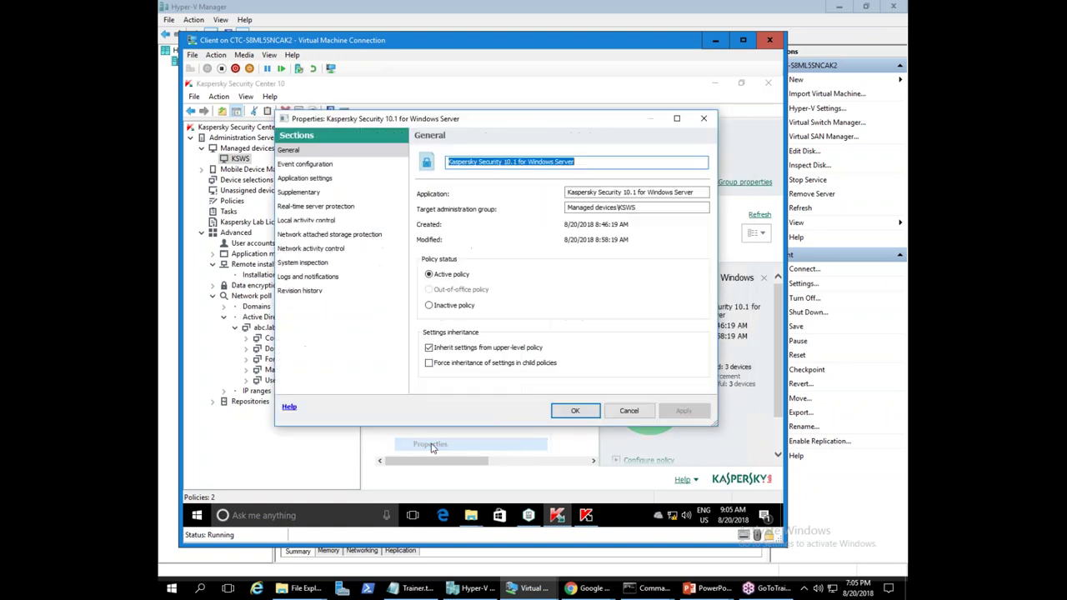
click(305, 250)
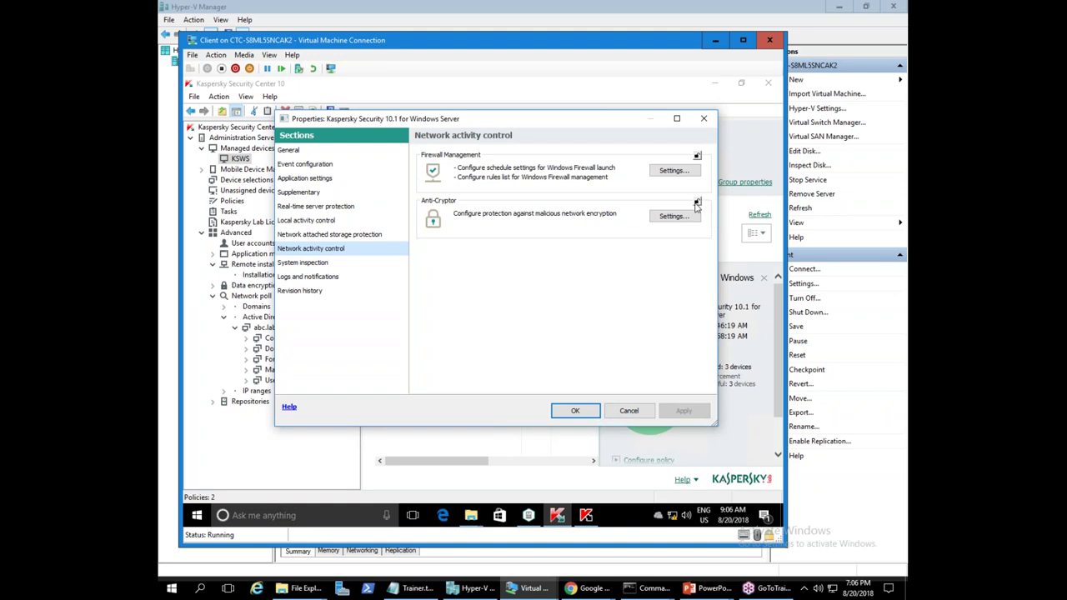
click(697, 203)
click(671, 215)
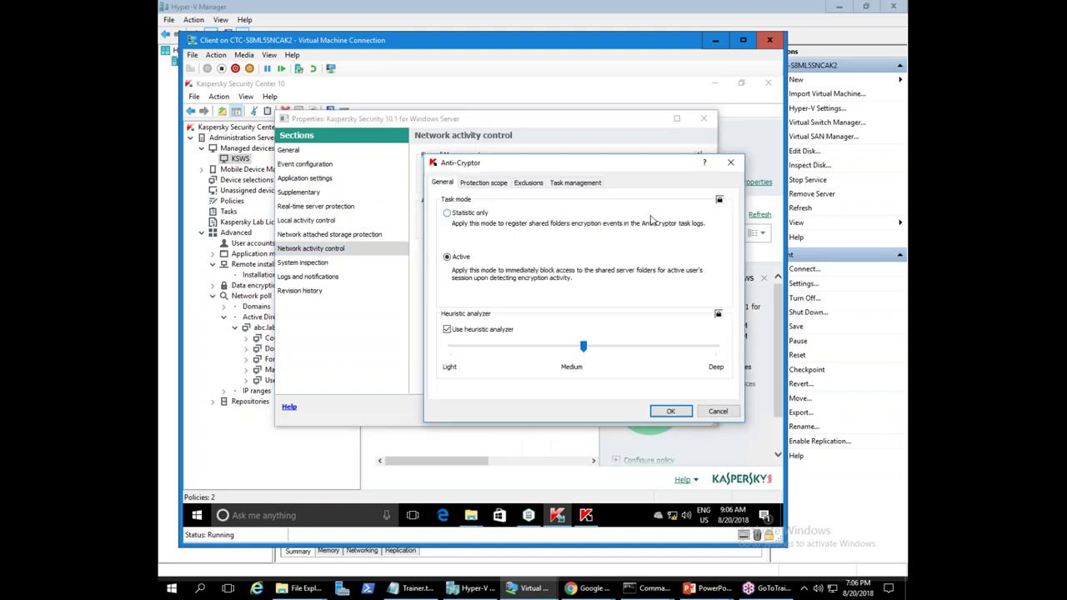
click(574, 183)
click(447, 213)
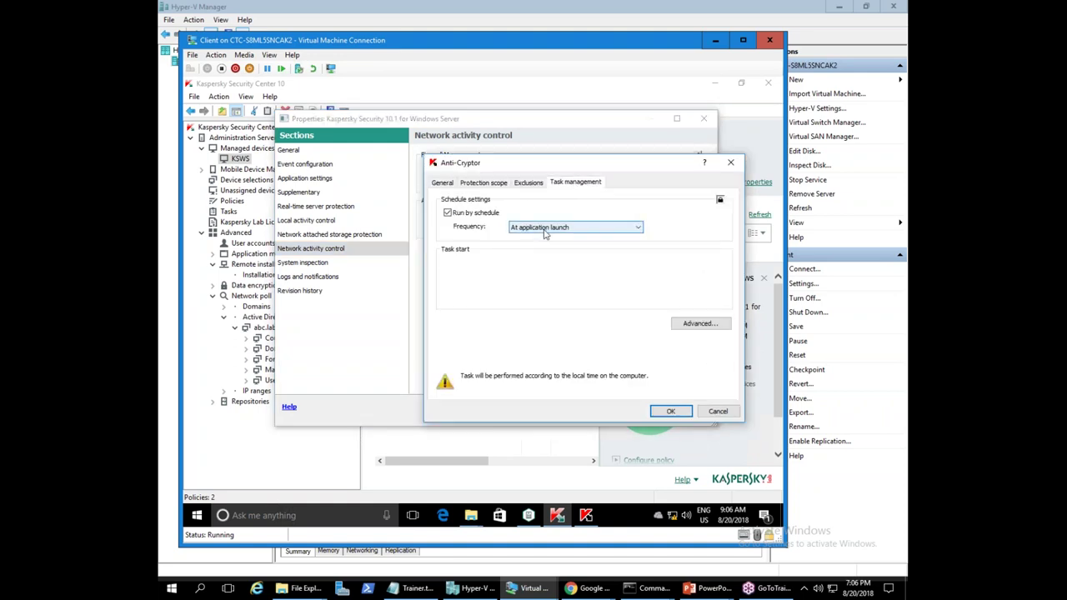
click(670, 411)
click(684, 412)
- Review the Anti-Cryptor protection scope, discard the specified-folders change, and save the policy
click(674, 216)
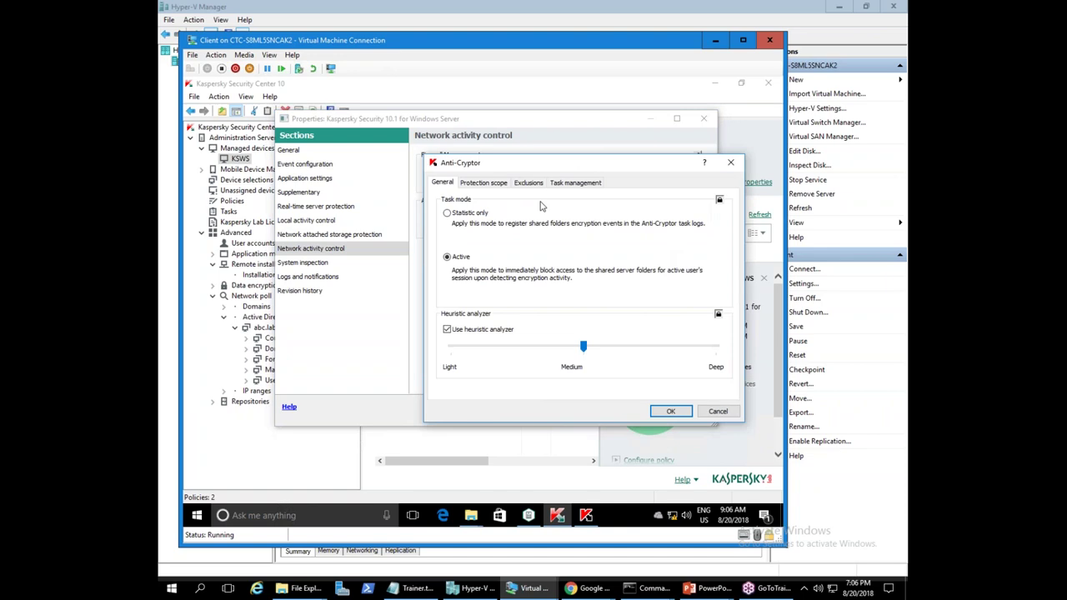
click(484, 183)
click(495, 227)
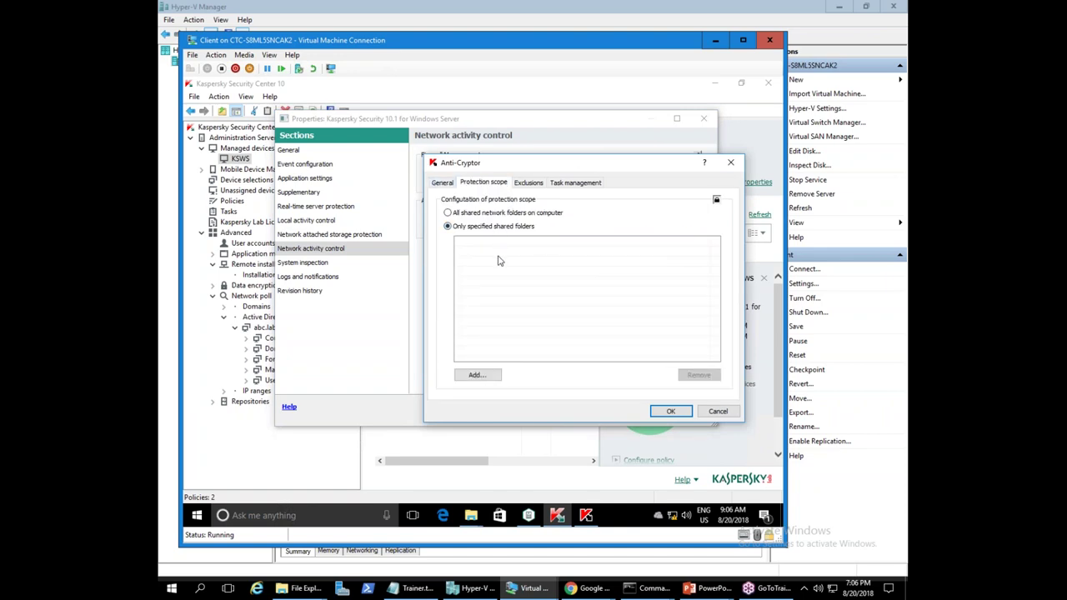
click(718, 412)
click(673, 215)
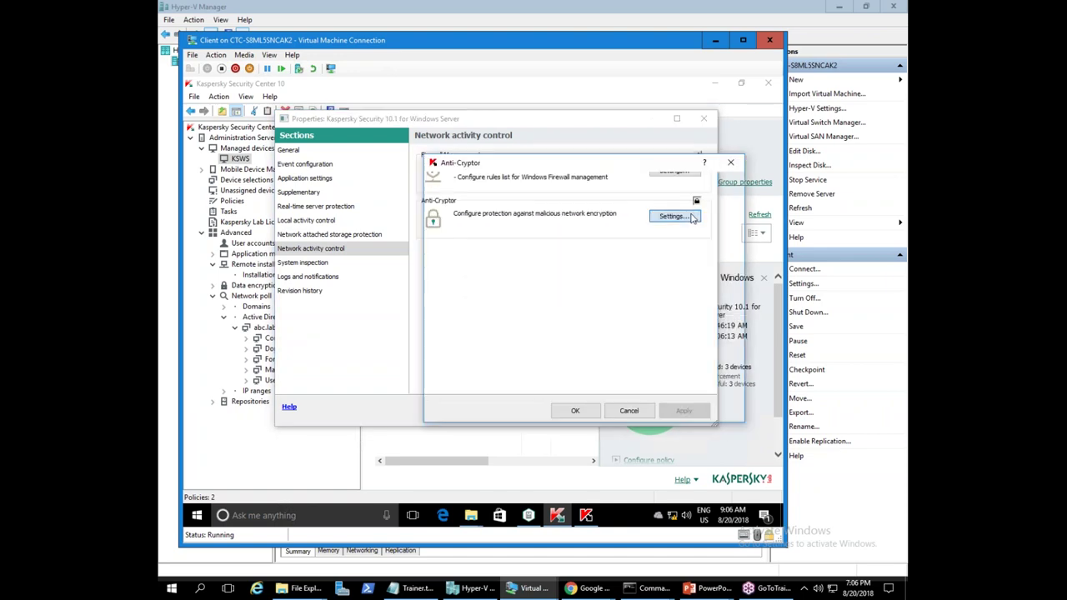
click(484, 183)
click(673, 410)
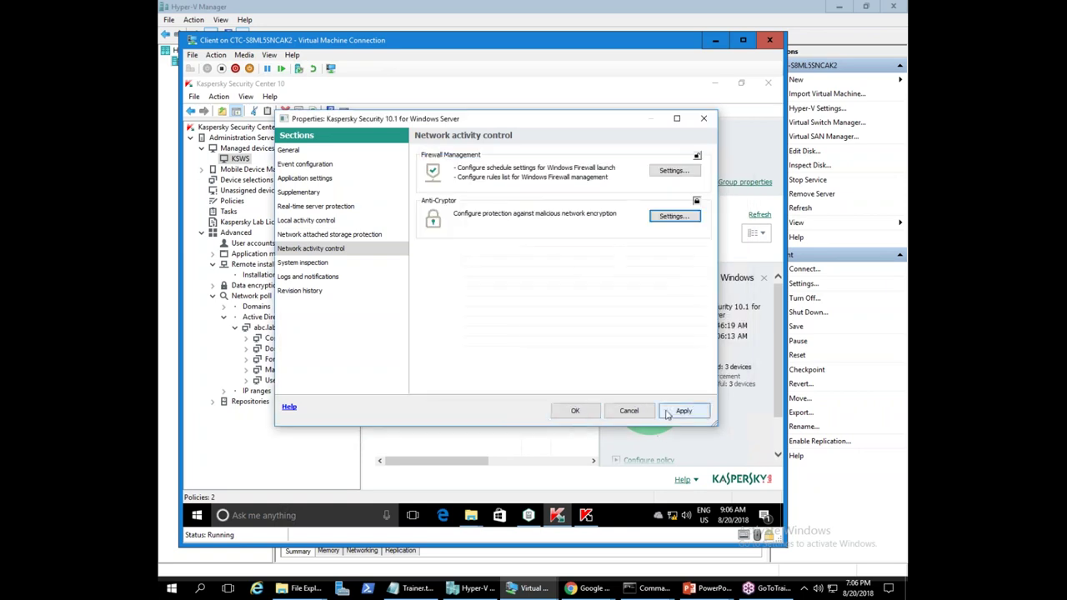
click(587, 411)
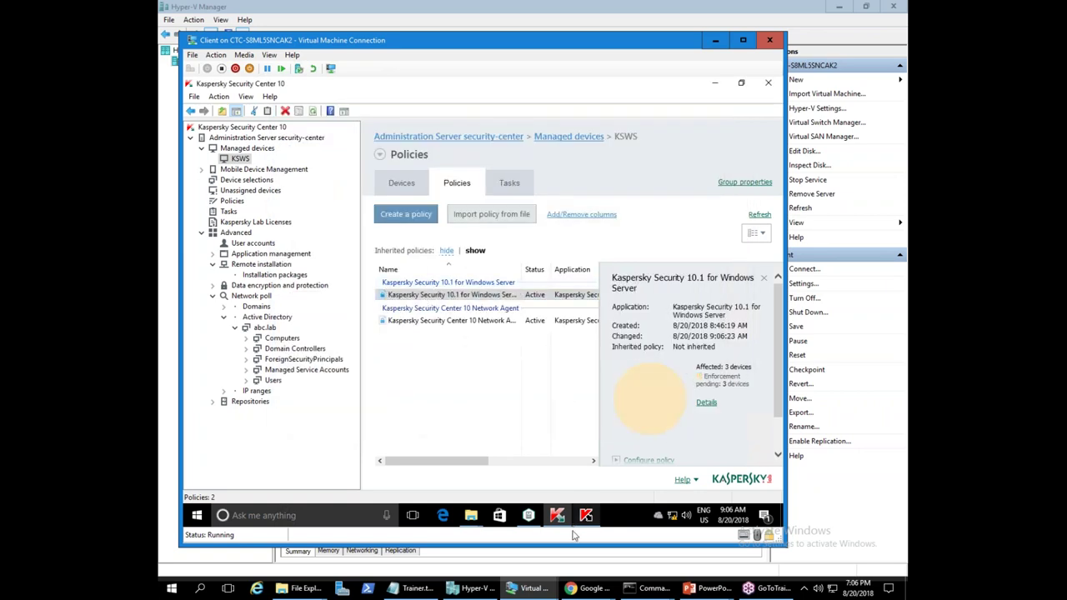
- Create a text document named Test in the Test share, type 'asdfsdf' into it and save
mouse_move(472, 517)
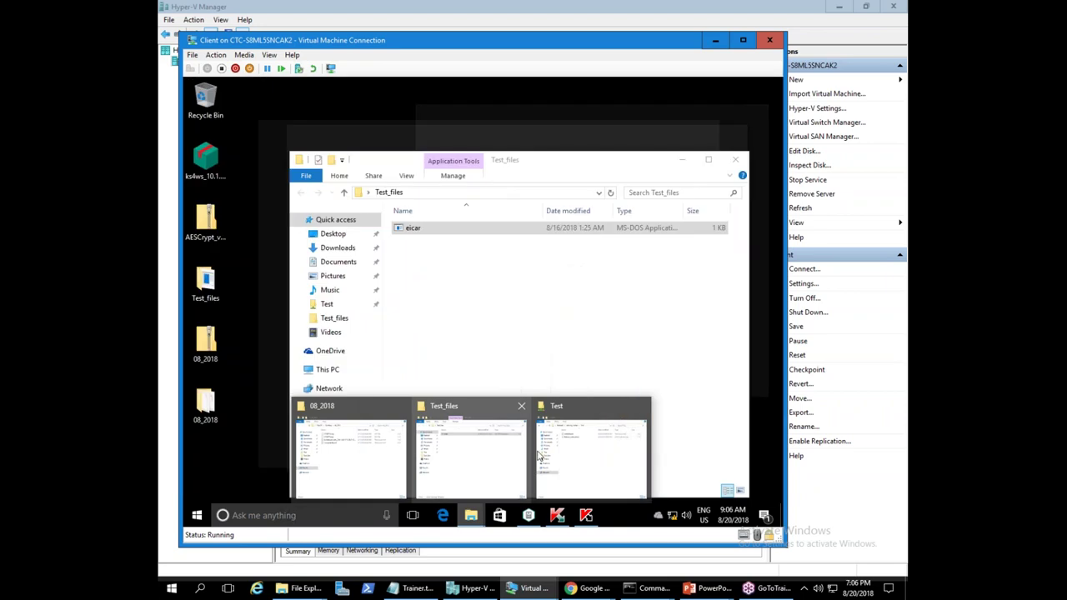
click(589, 461)
right_click(423, 258)
mouse_move(486, 367)
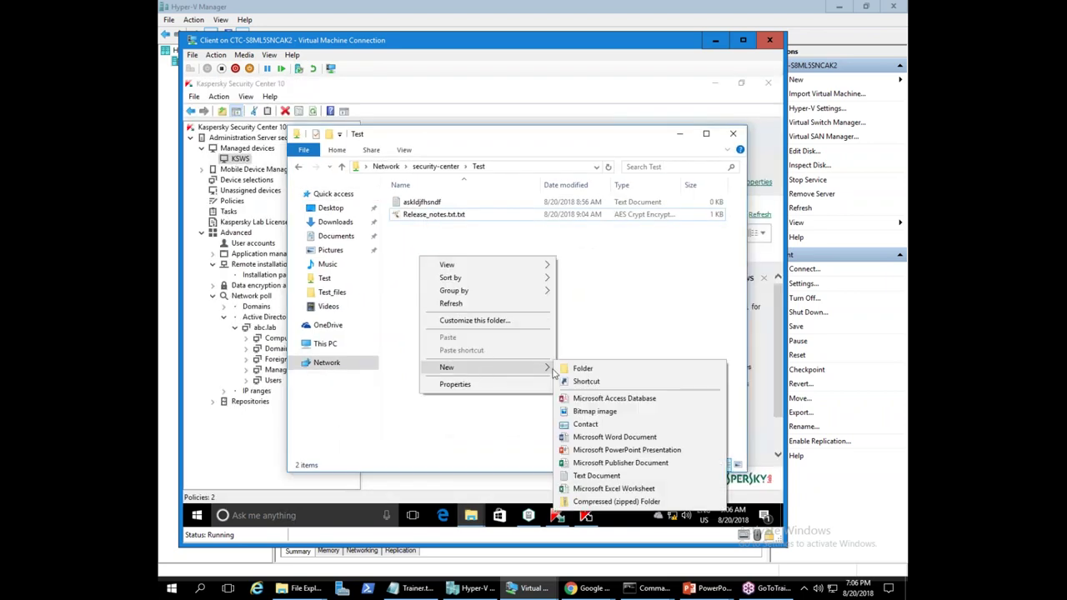
click(602, 476)
text(Test)
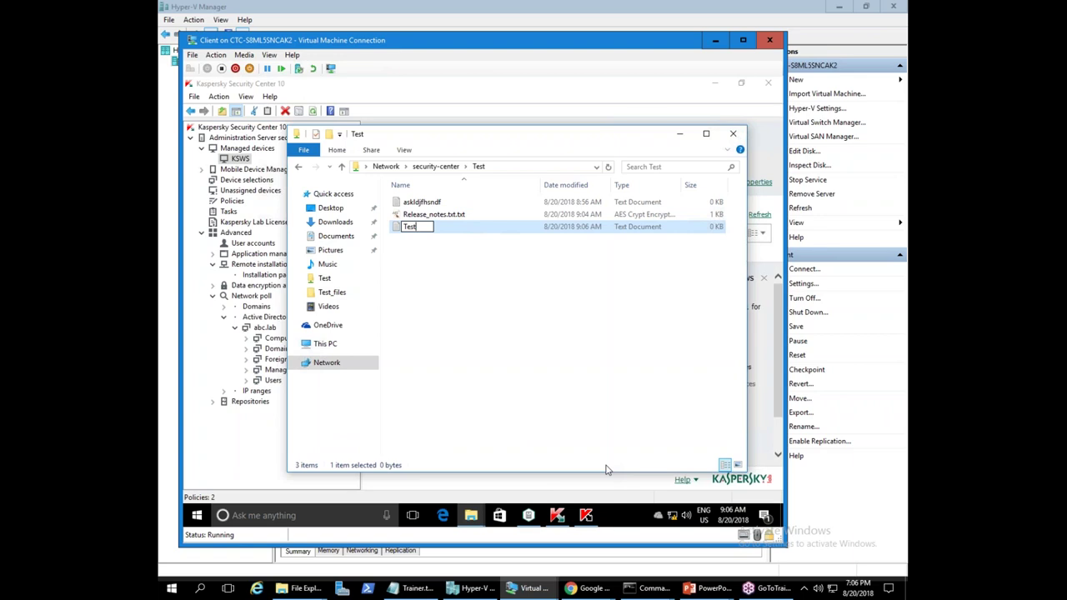
key(Return)
key(Return)
text(asdfsdf)
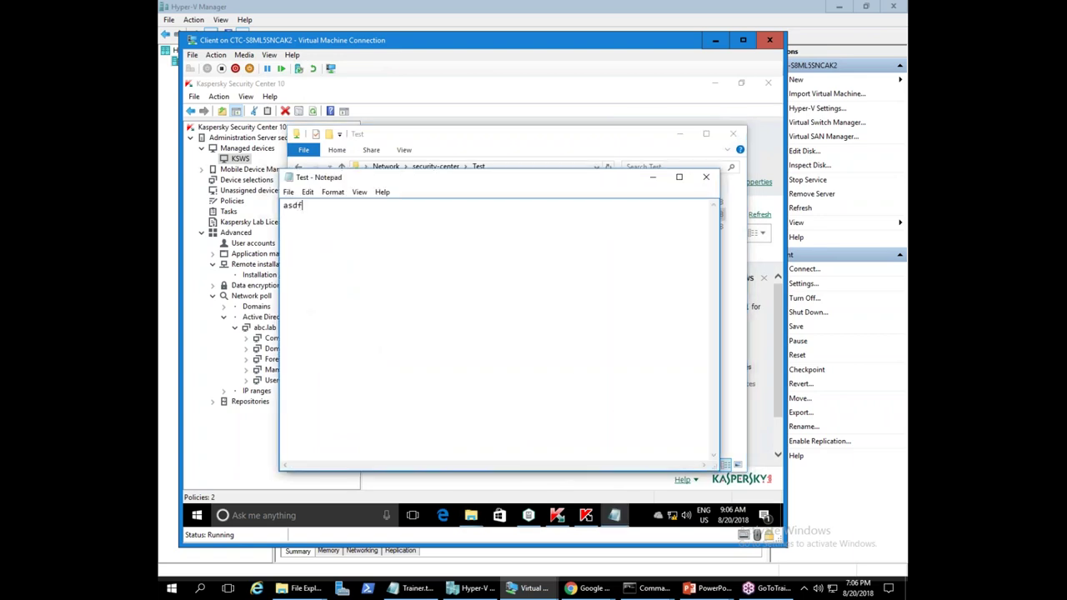
click(706, 177)
click(446, 304)
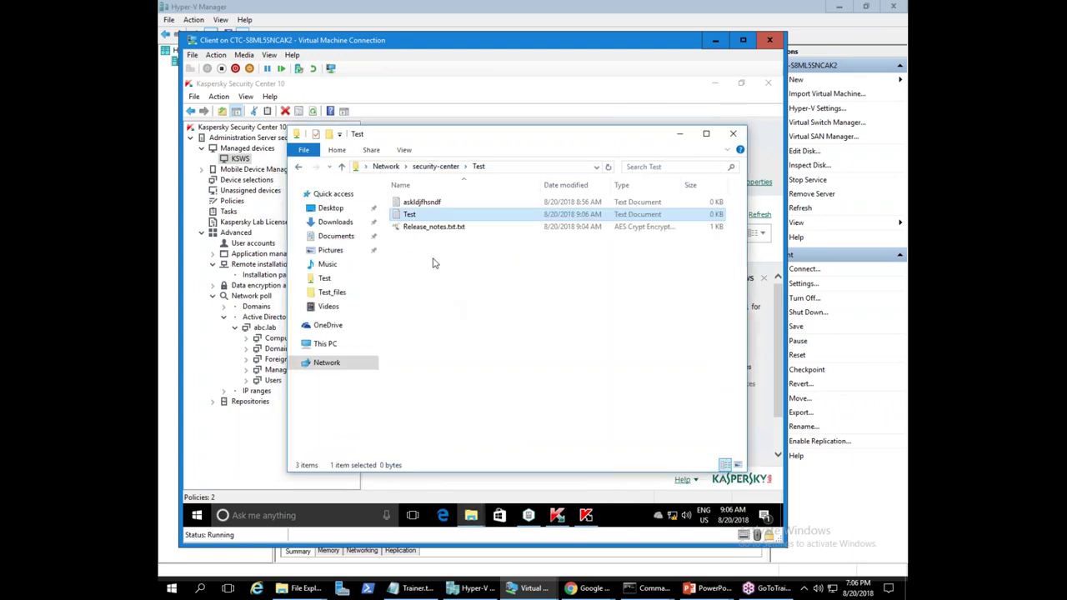
- Encrypt the Test file with AES, entering and confirming a password
right_click(411, 218)
click(446, 262)
text(123456)
key(Tab)
text(123456)
click(611, 299)
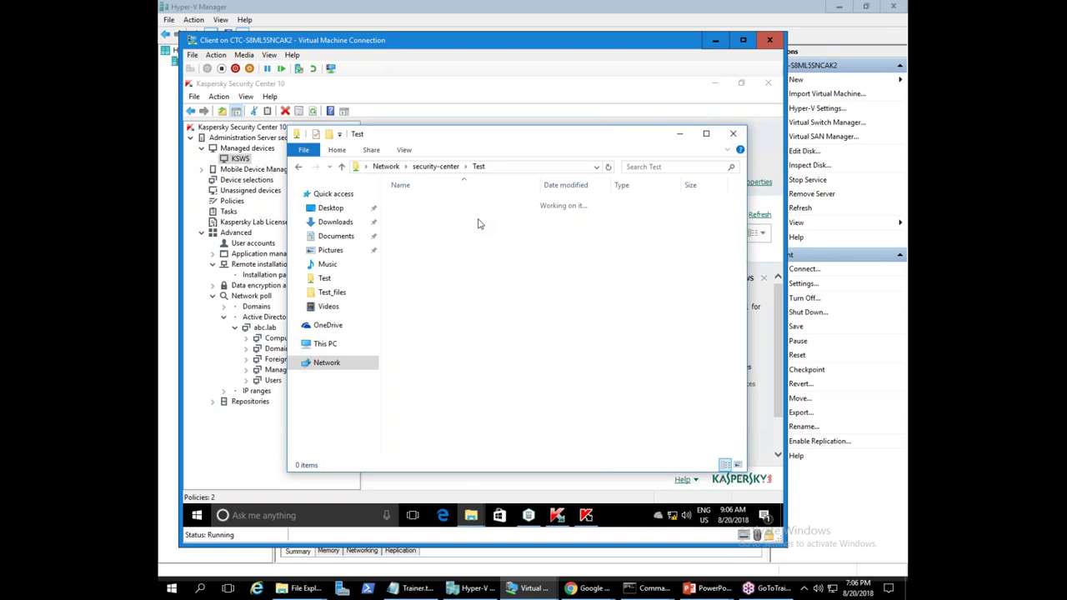
- Select the blocked 10.28.0.200 entry in Blocked Host Storage, refresh the list and scroll its columns
click(551, 167)
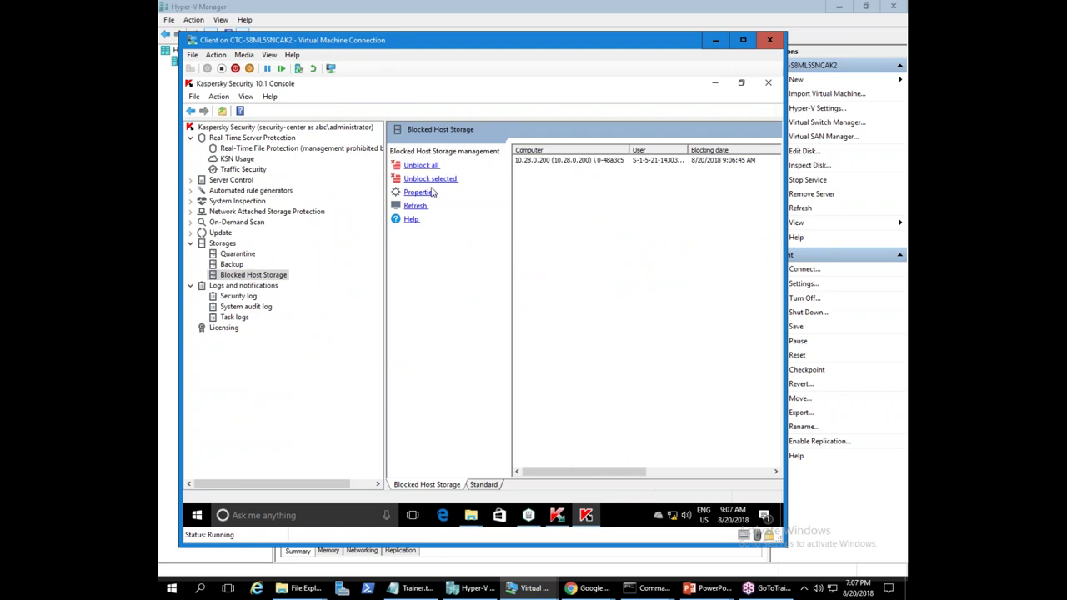
click(535, 160)
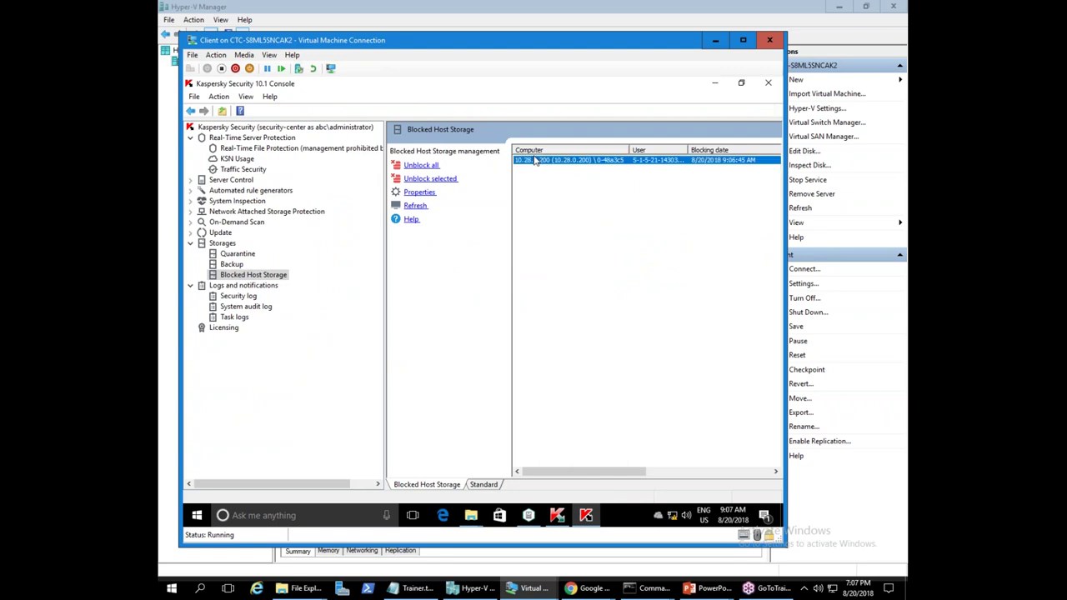
click(415, 206)
drag(621, 471, 575, 435)
- Minimize the VM Connection window and Hyper-V Manager, then advance the slideshow to slide 14, 'Выводы'
click(712, 41)
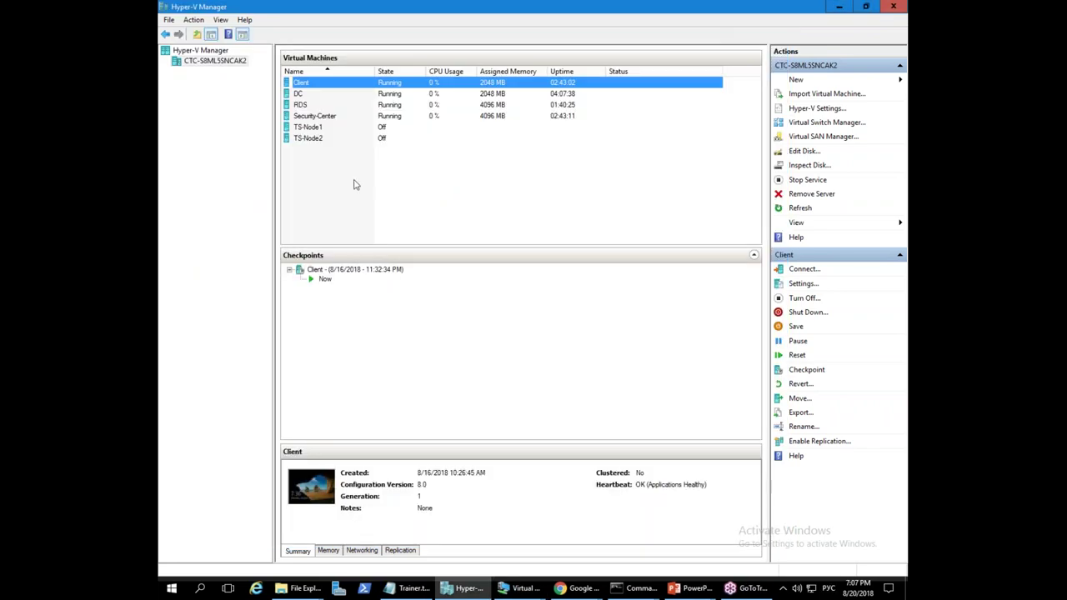
click(314, 106)
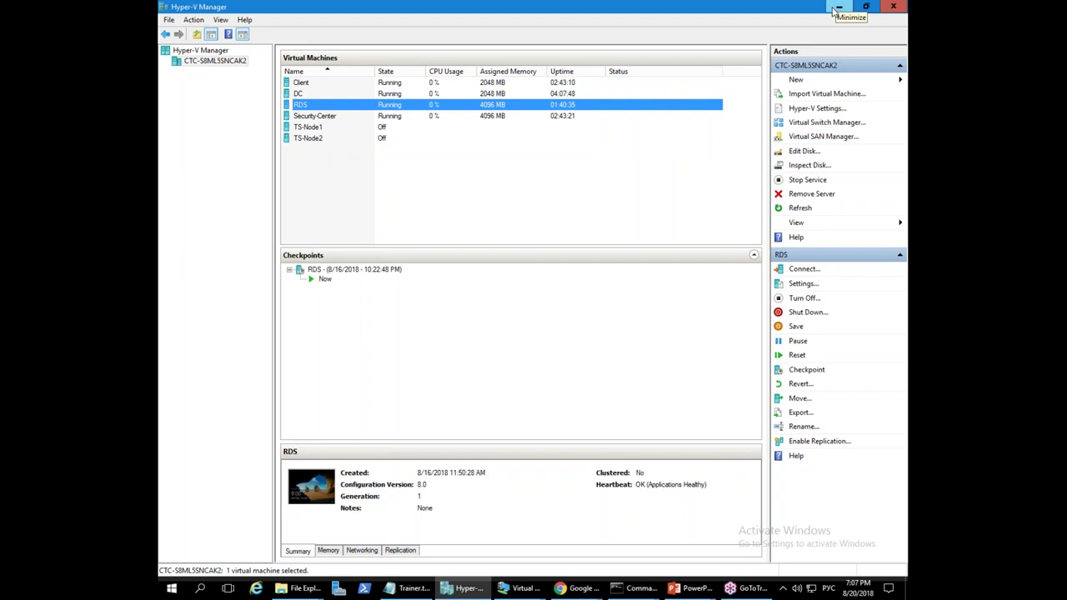
click(836, 8)
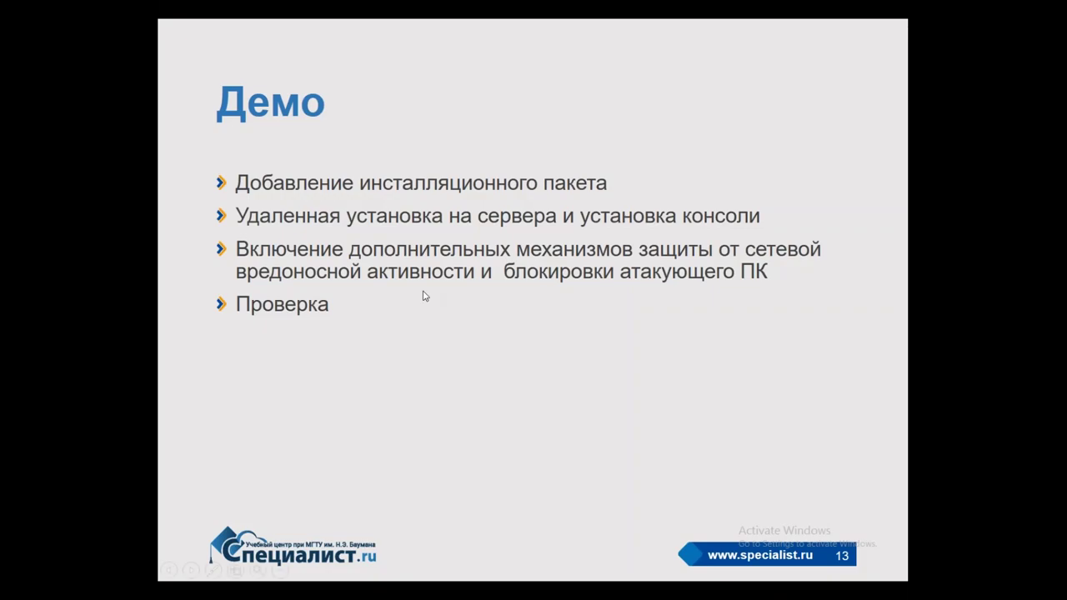
click(425, 295)
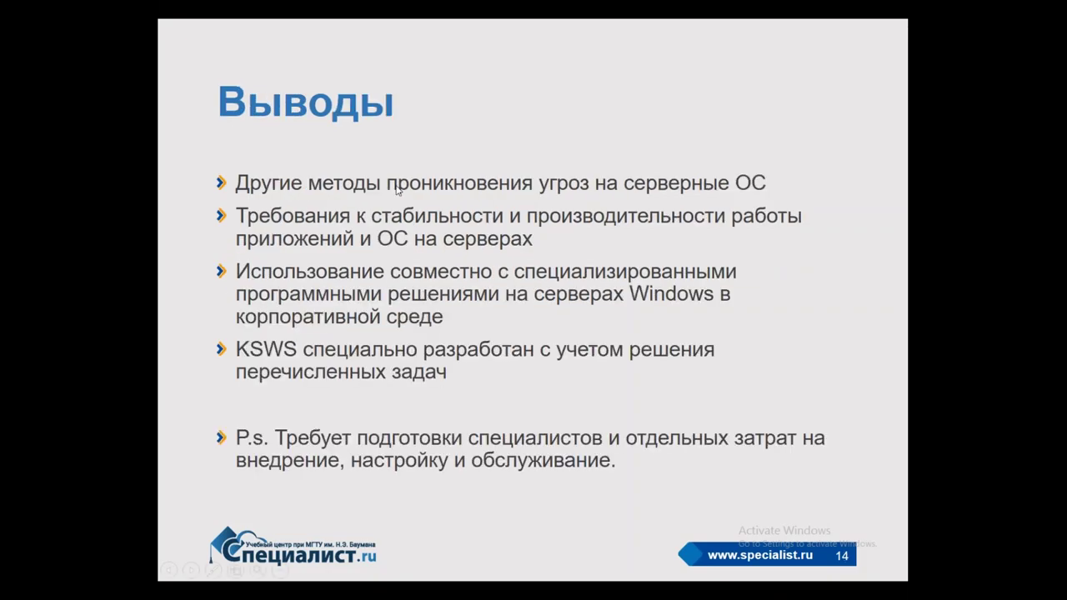